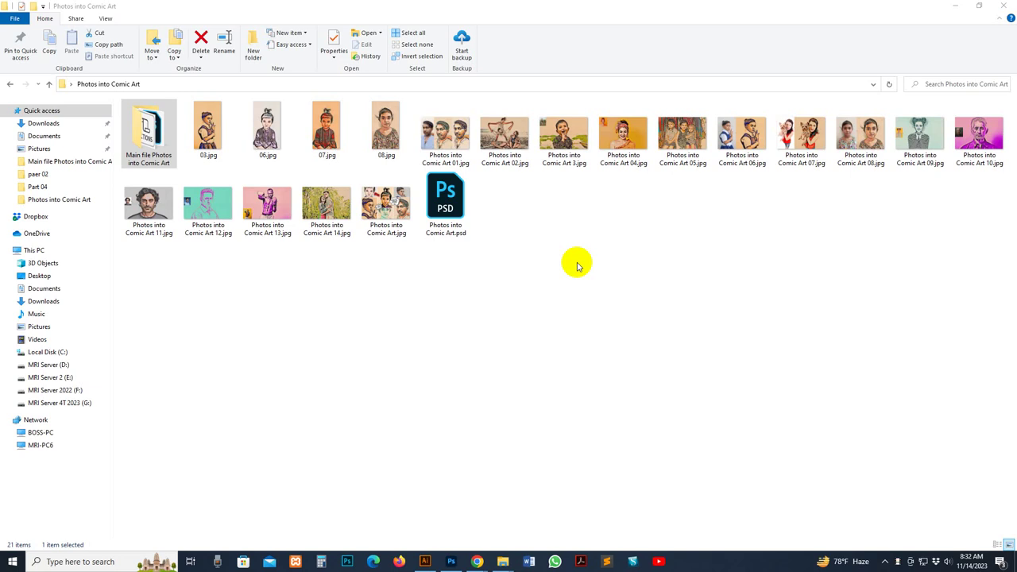
Step: Open the collage 'Photos into Comic Art.jpg' in the Photos viewer
click(393, 211)
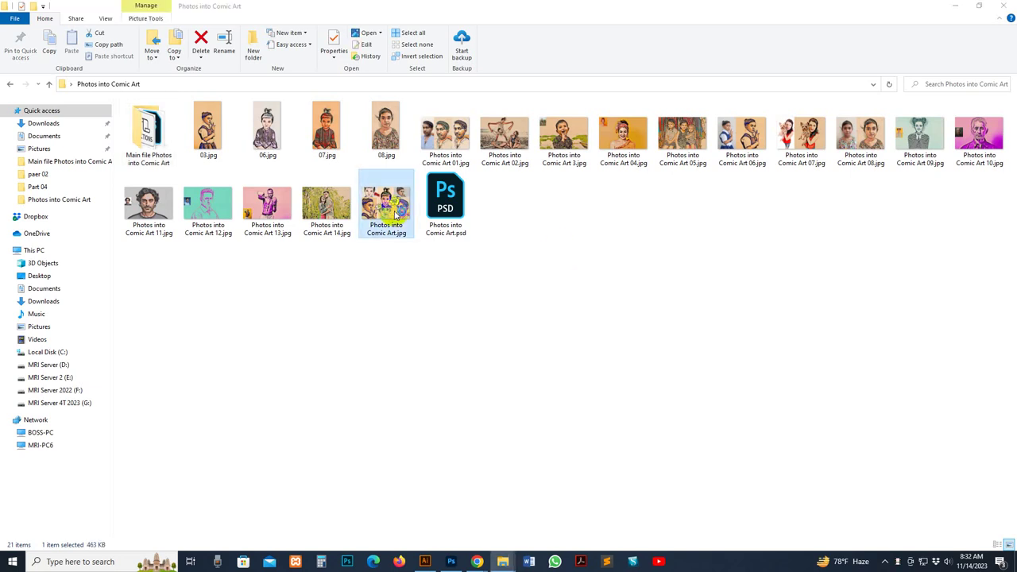
double_click(393, 211)
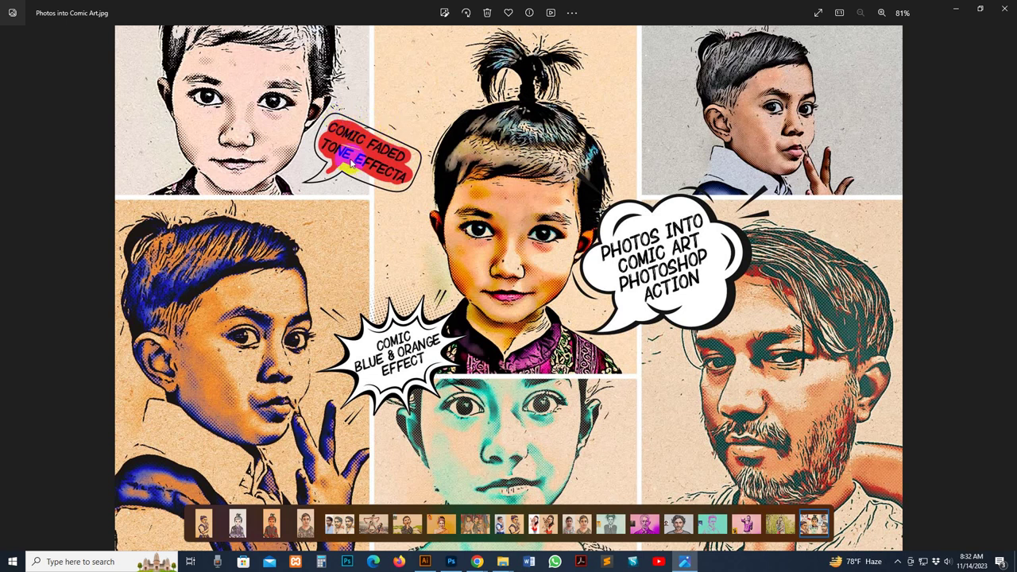
Step: Step through samples 14, 13 and 12 back to Photos into Comic Art 11
click(737, 268)
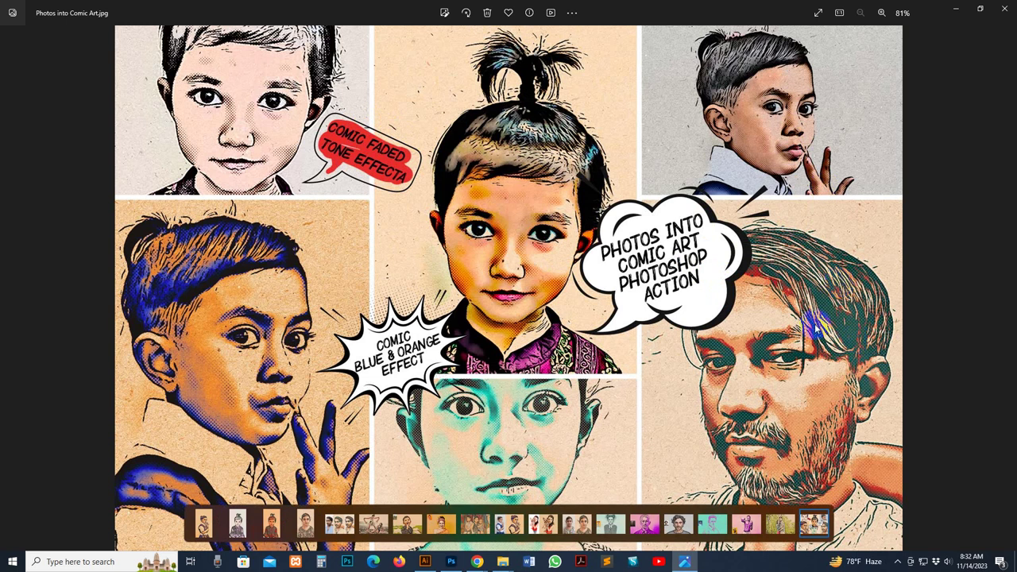
key(Right)
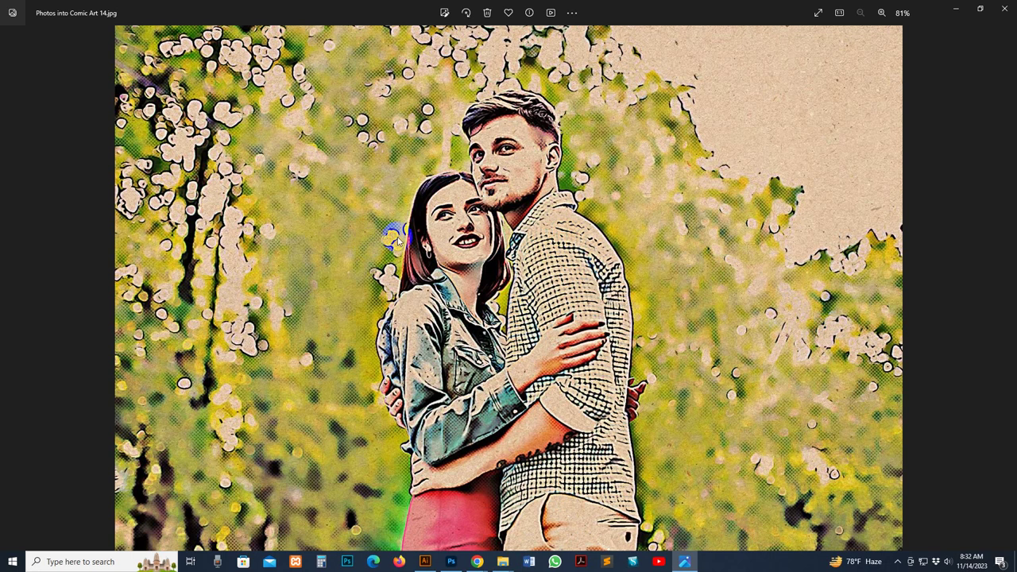
key(Left)
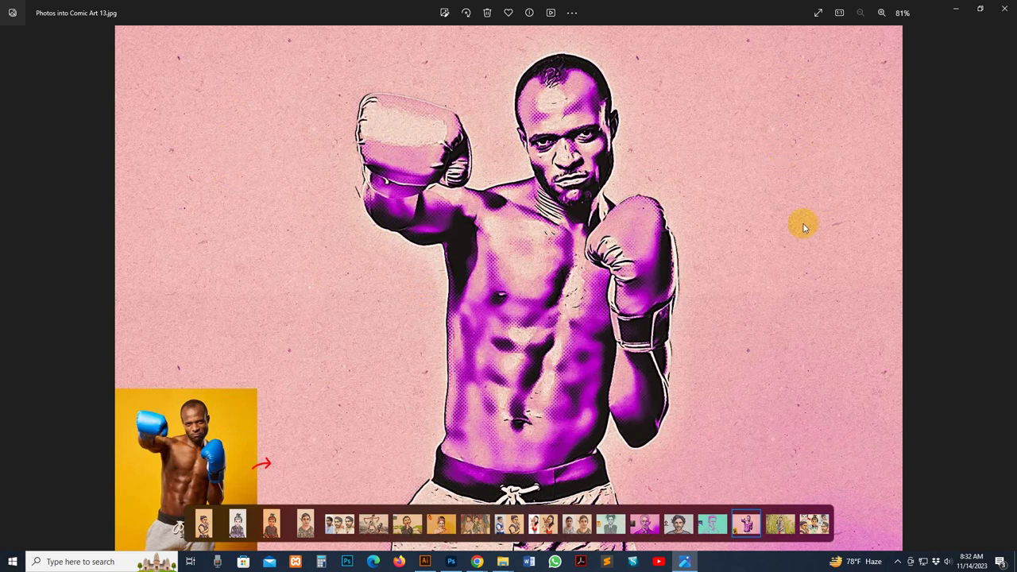
key(Left)
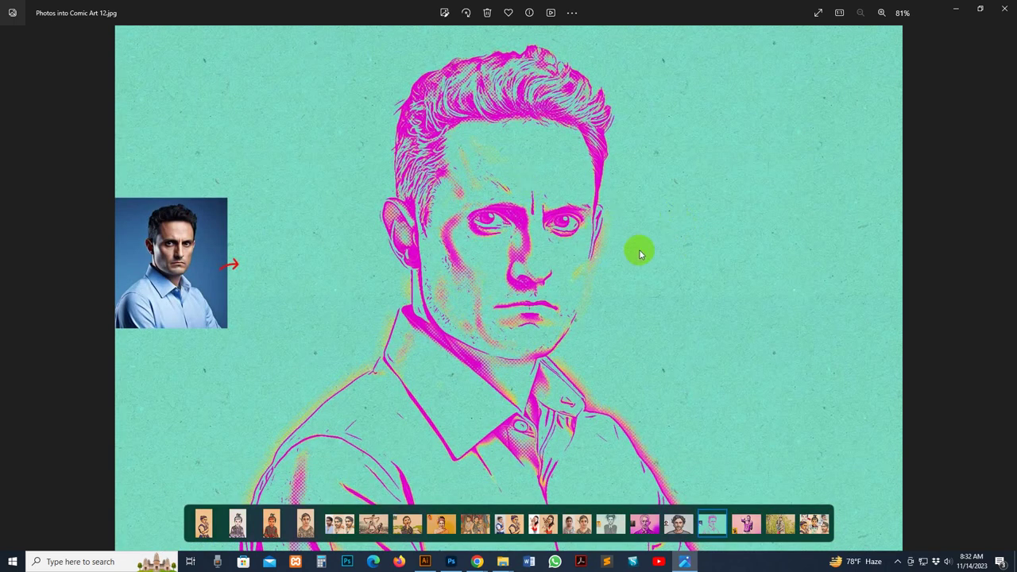
key(Left)
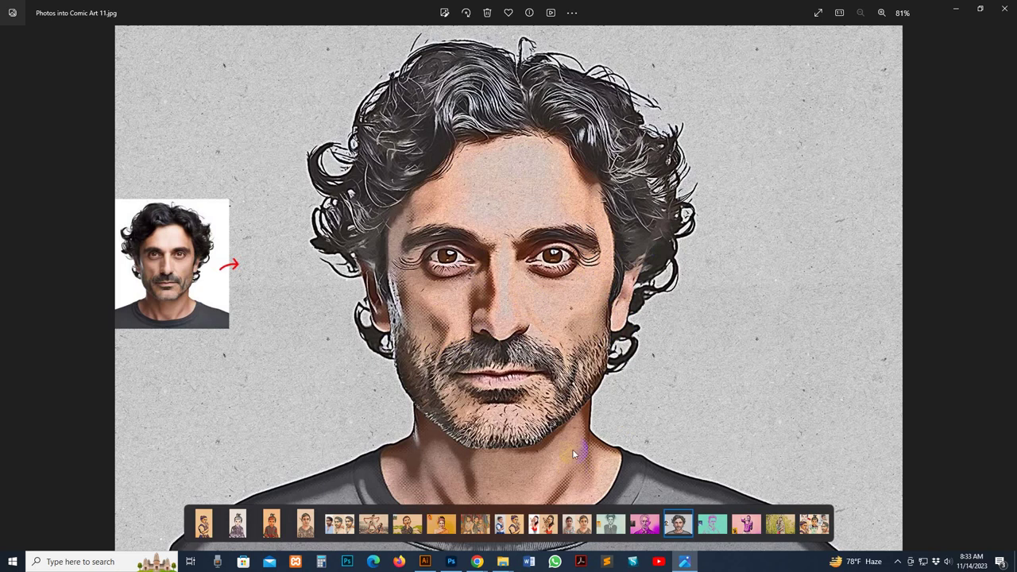
Step: Step back to samples 10 and 09, zooming in and out on 09
drag(564, 246, 554, 256)
key(Left)
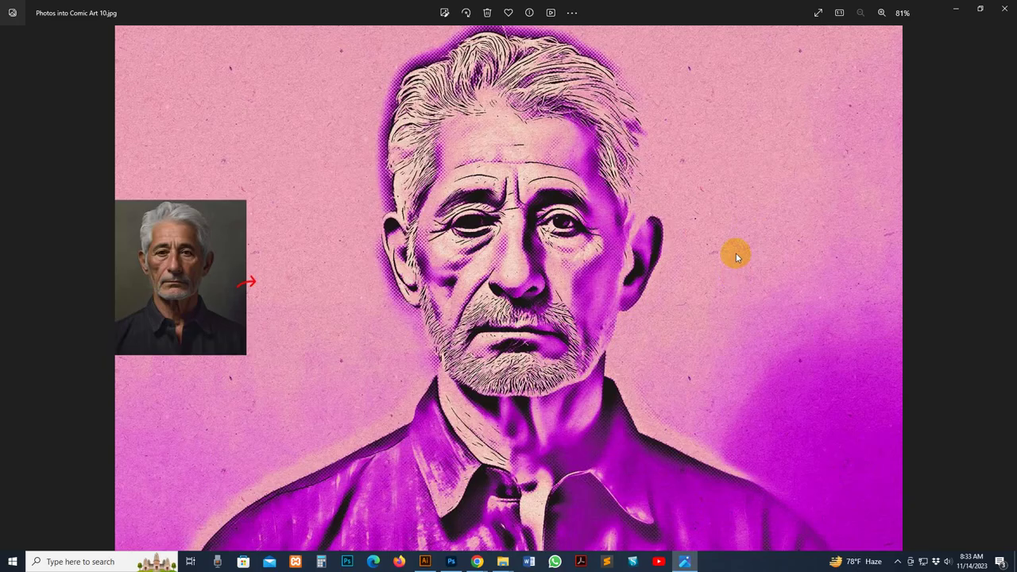
key(Left)
scroll(529, 182, up, 1)
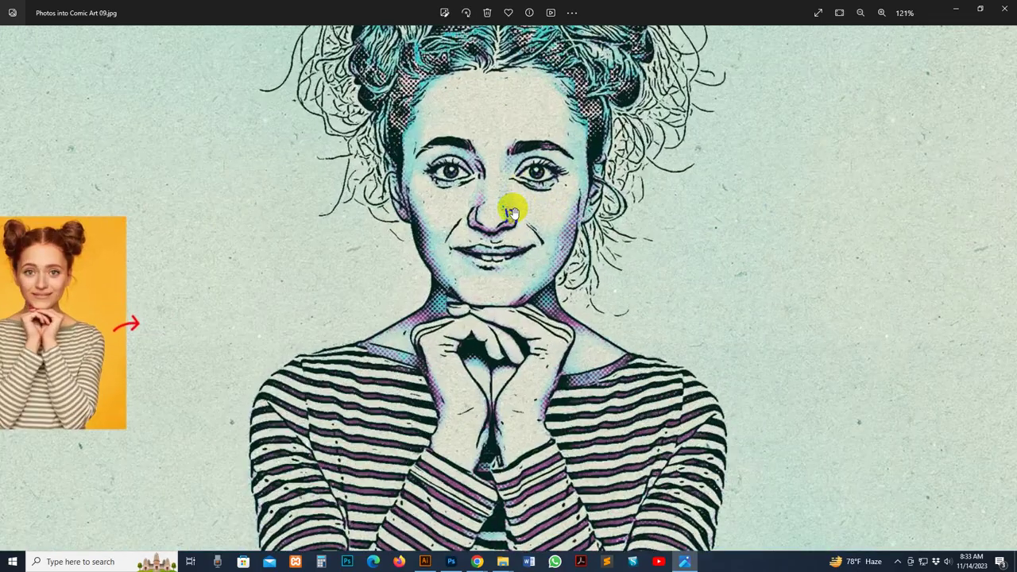
scroll(511, 204, up, 2)
scroll(545, 186, up, 2)
scroll(650, 352, down, 2)
scroll(647, 325, down, 2)
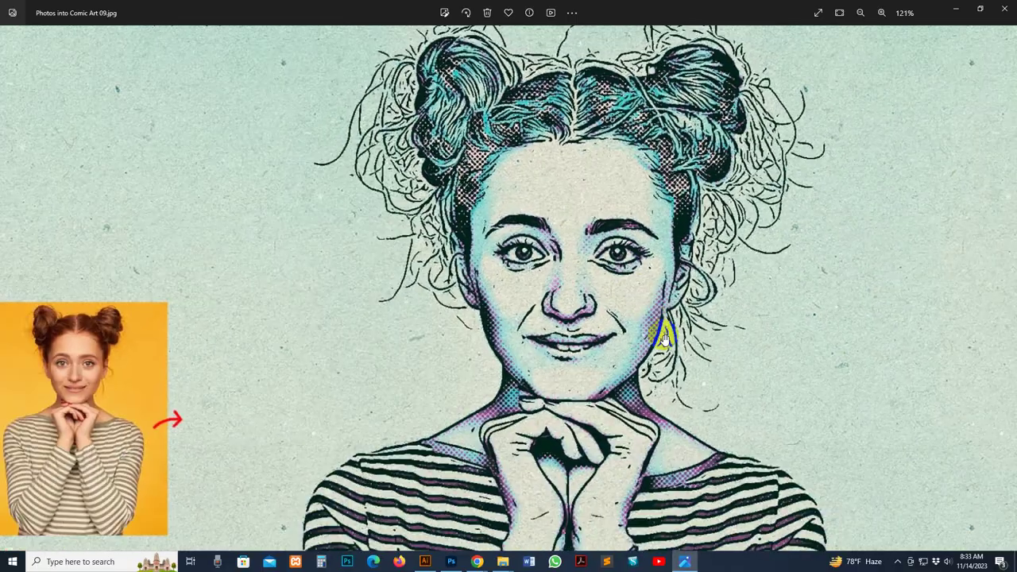
scroll(663, 334, down, 1)
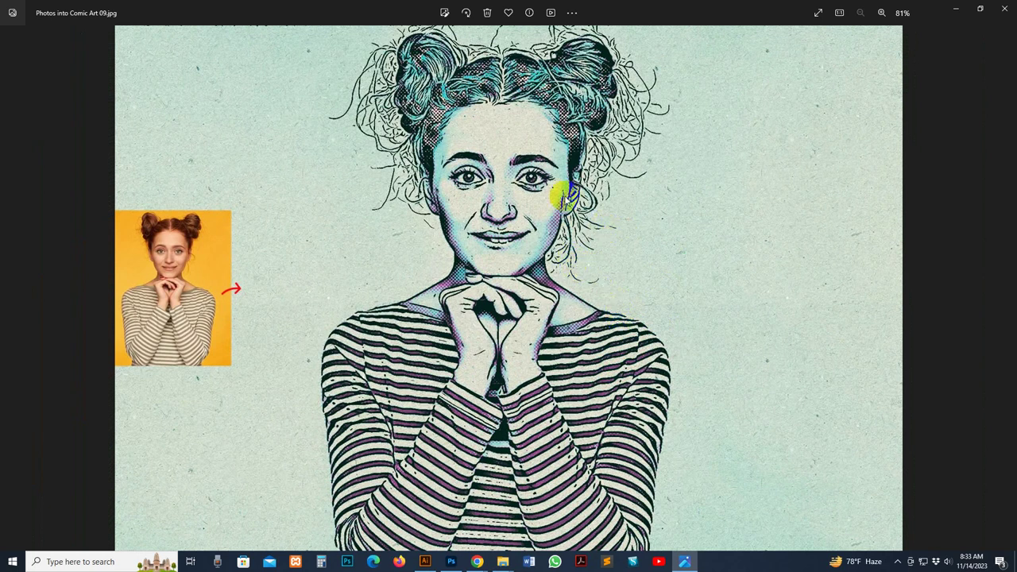
mouse_move(509, 524)
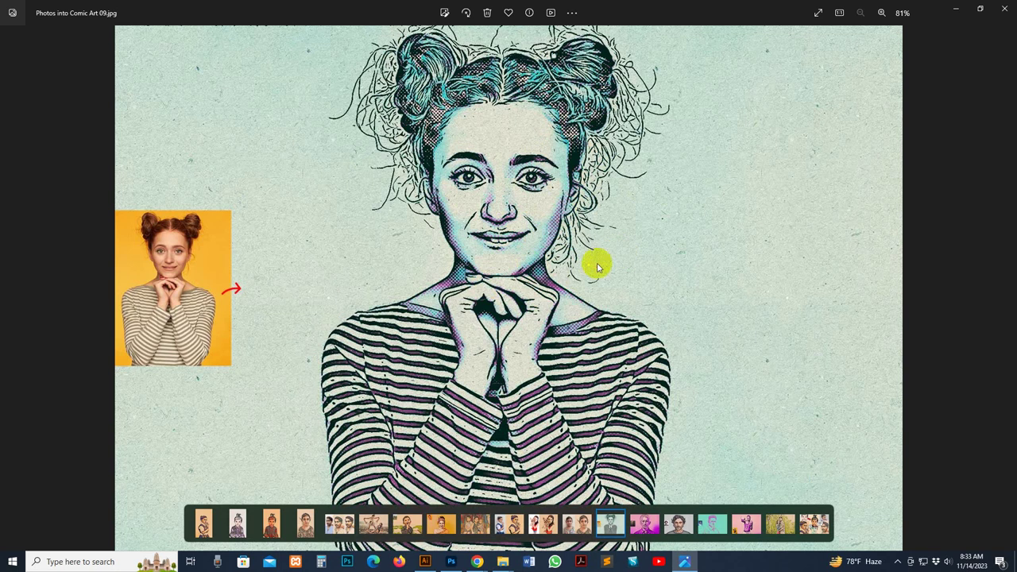
Step: Page back through comic samples 08, 07 and 06
key(Left)
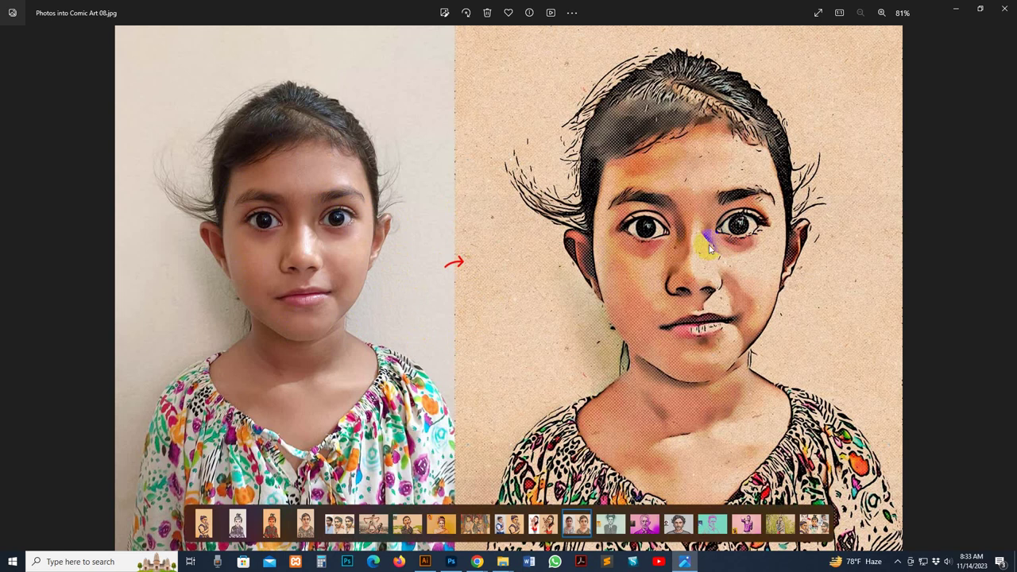
key(Left)
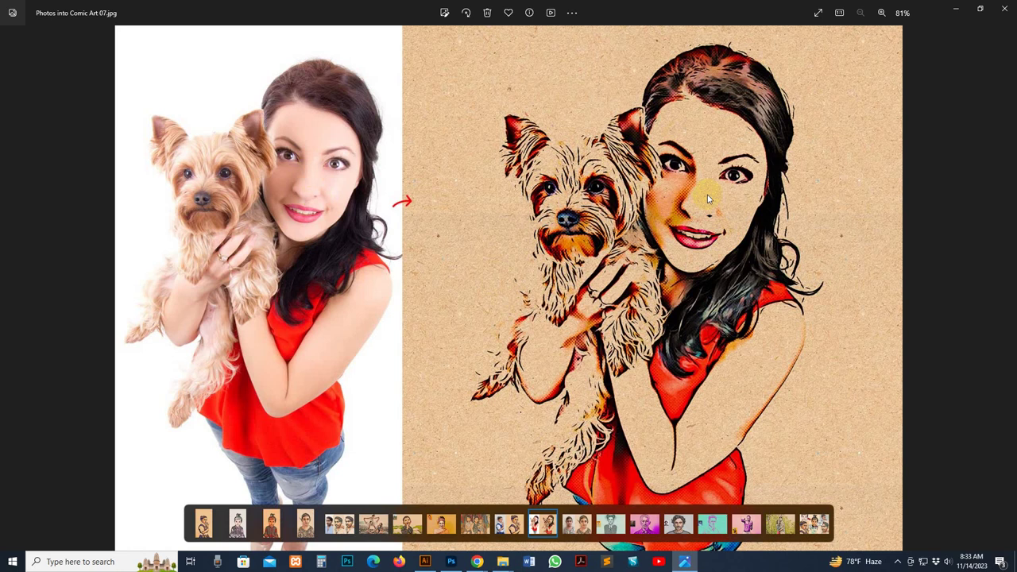
key(Left)
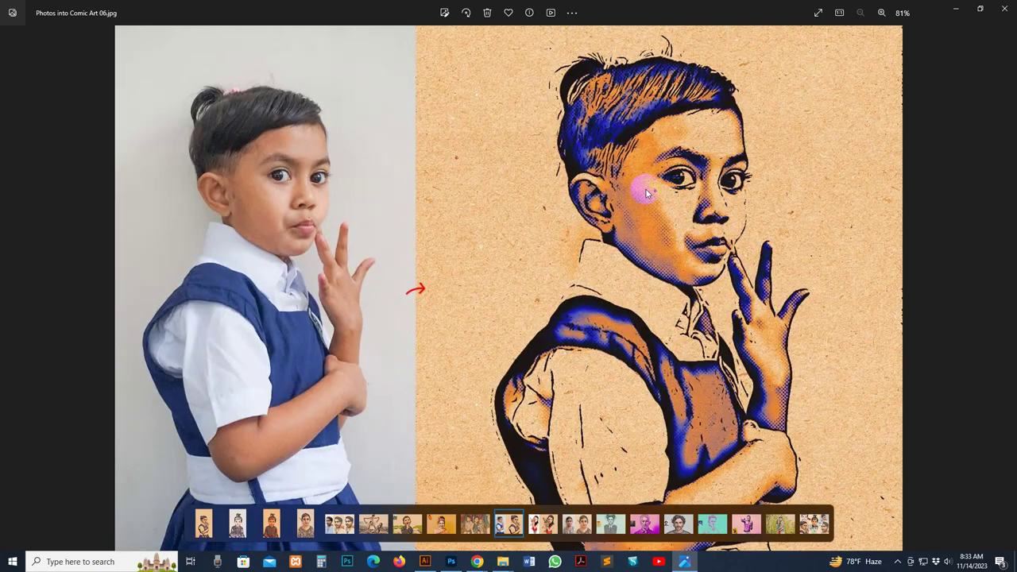
click(667, 170)
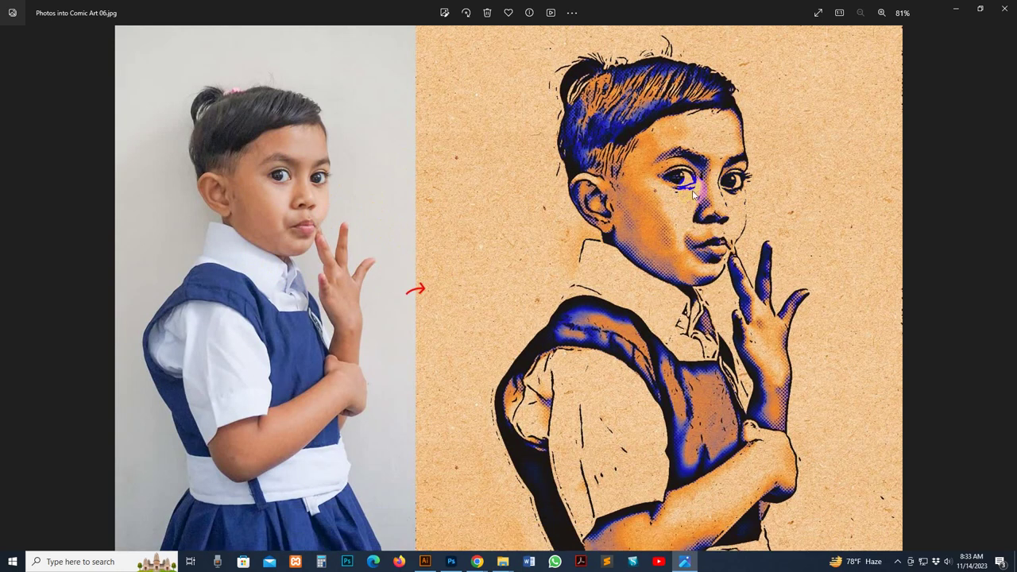
Step: Zoom into sample 05, panning across the left boy, the girl and the baby
key(Left)
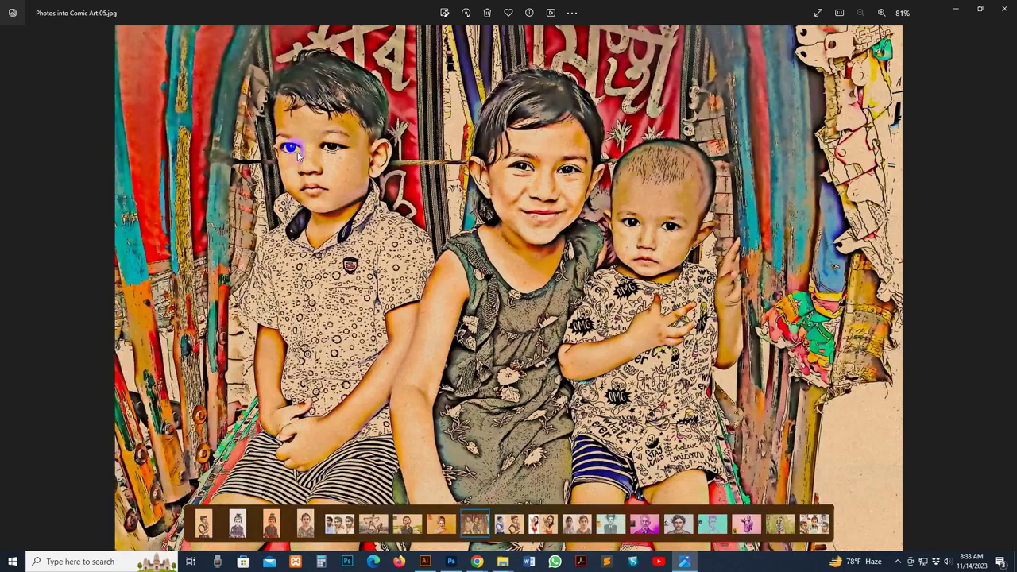
scroll(612, 209, up, 3)
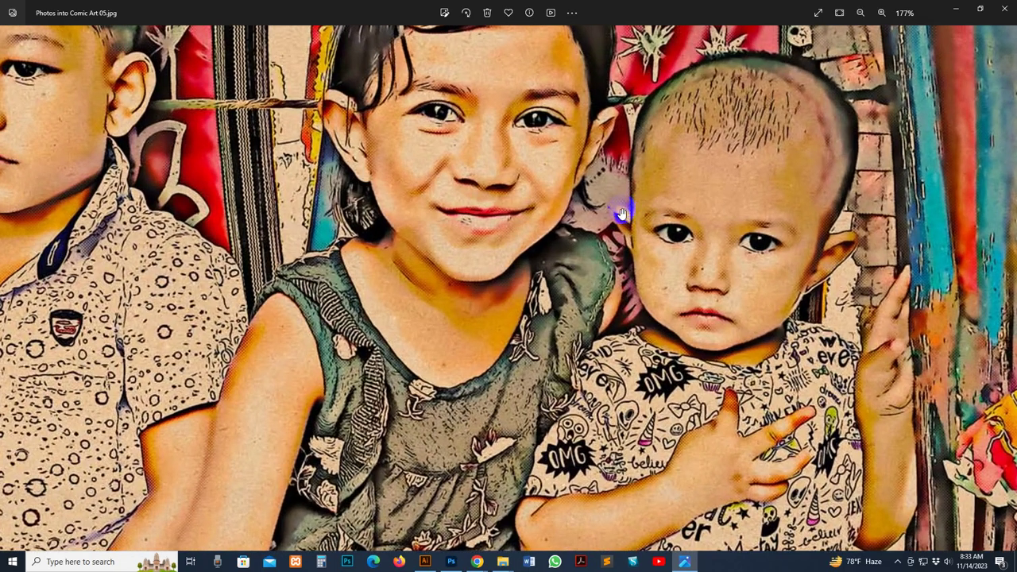
drag(621, 213, 615, 307)
drag(273, 227, 405, 227)
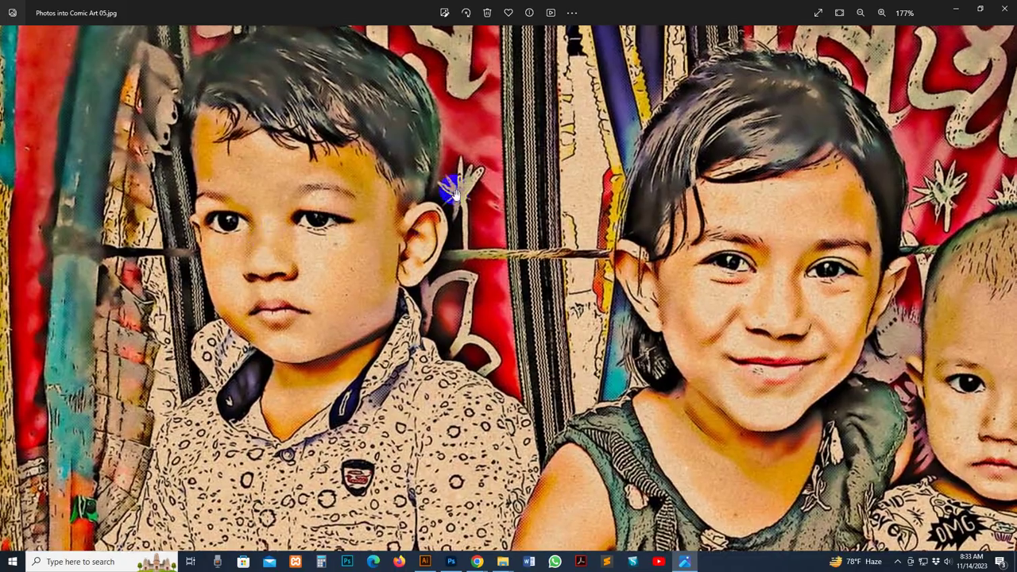
drag(452, 191, 442, 257)
drag(823, 148, 505, 163)
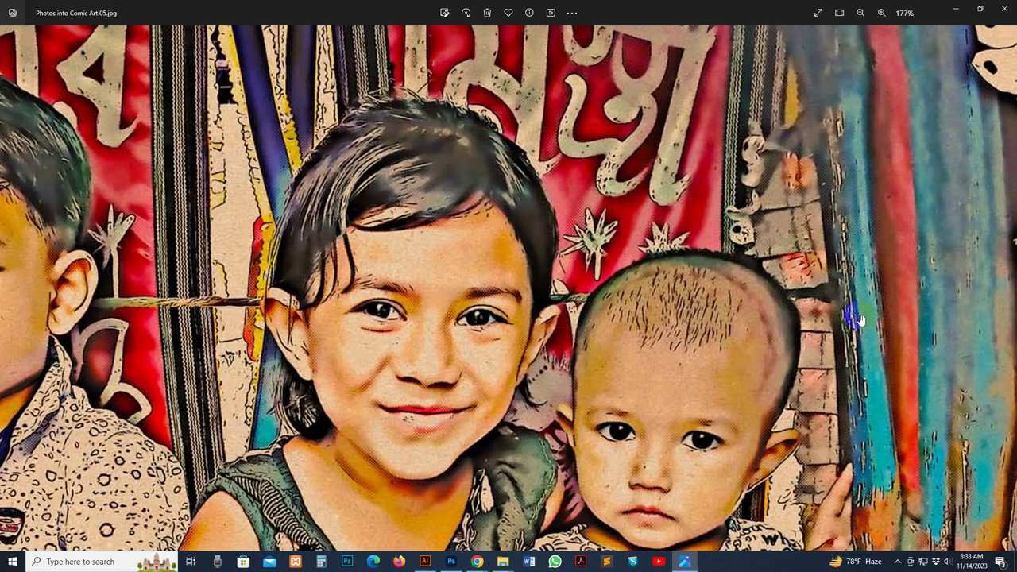
scroll(816, 396, down, 3)
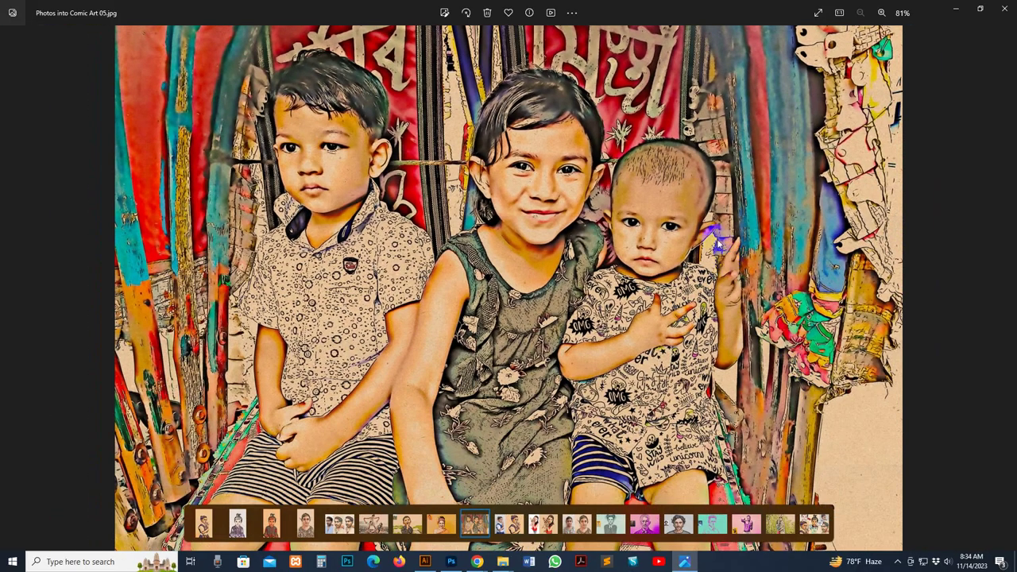
Step: Inspect samples 04 and 03 zoomed in, panning to the shoulder ruffle
key(Left)
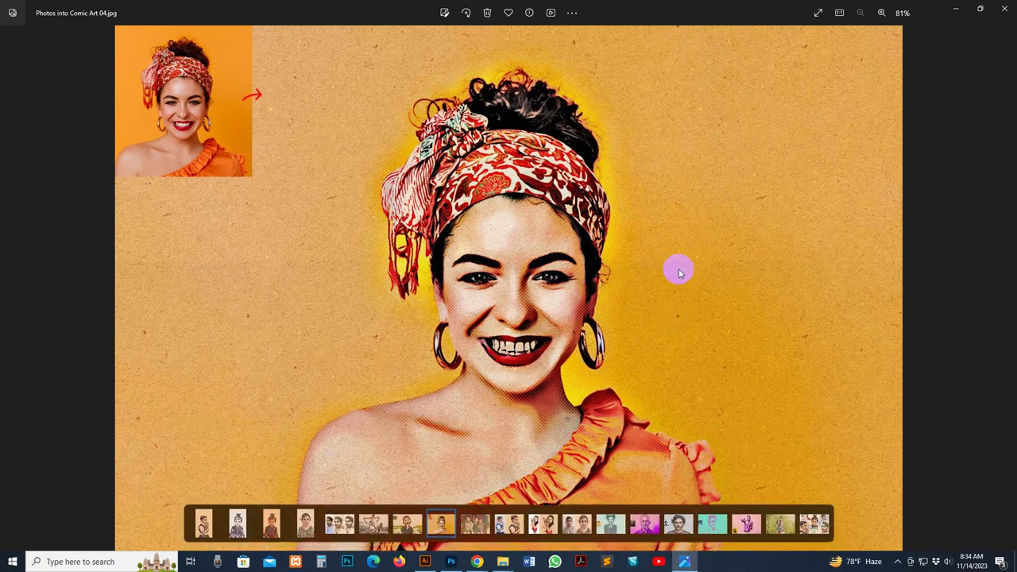
scroll(669, 286, up, 3)
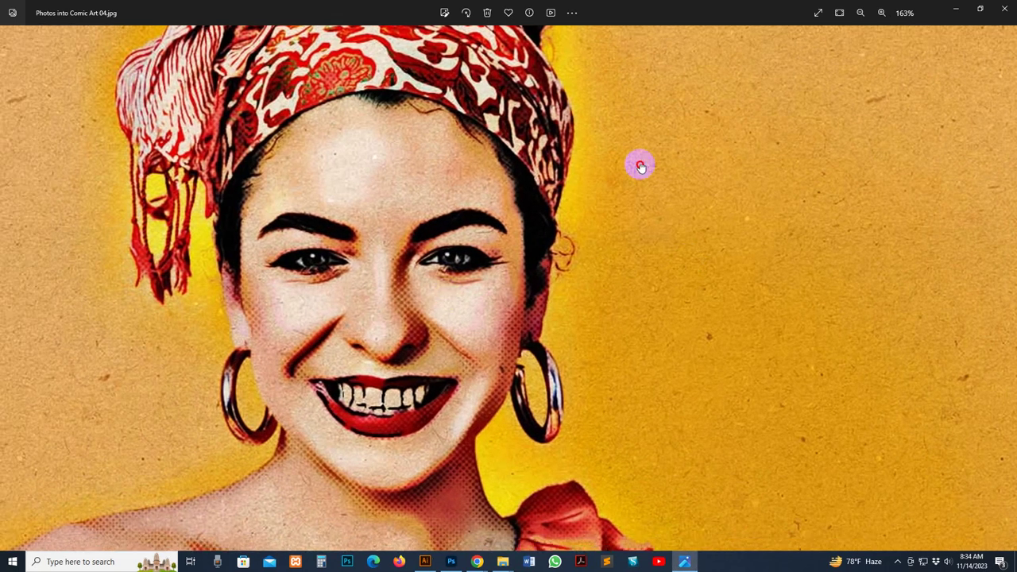
drag(641, 164, 688, 193)
scroll(675, 329, down, 3)
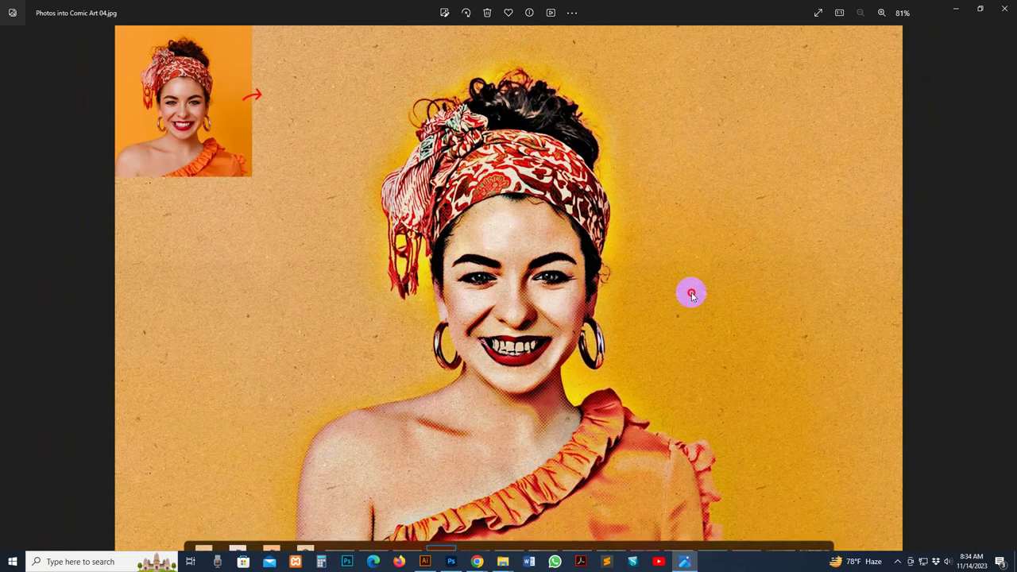
key(Left)
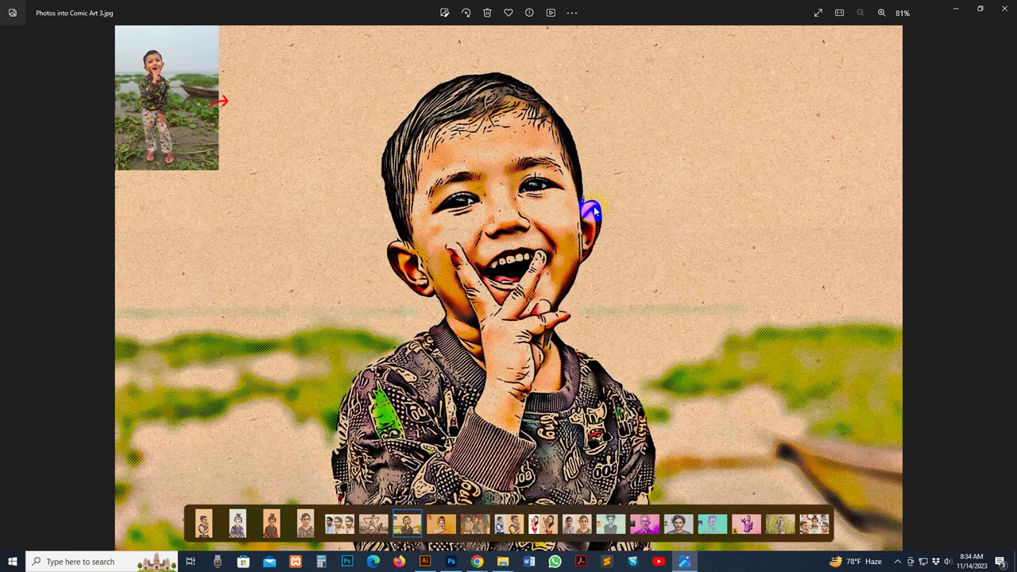
scroll(525, 290, up, 3)
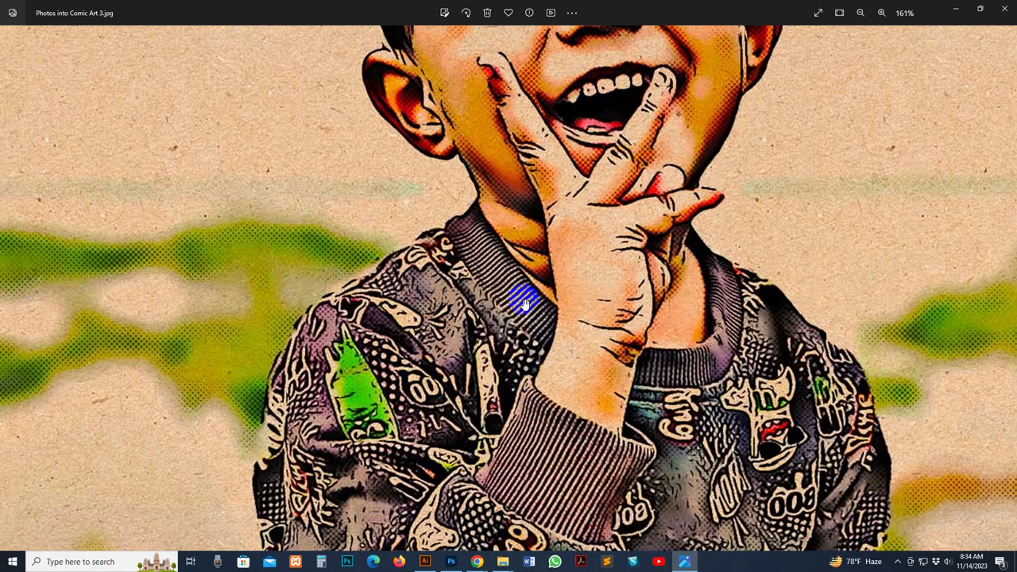
scroll(784, 340, down, 3)
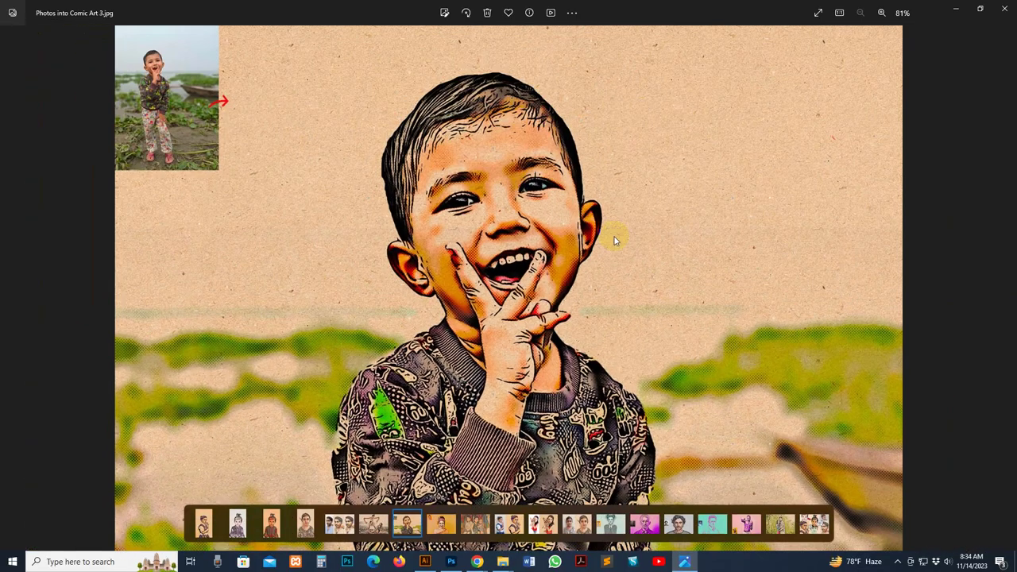
Step: Zoom in on the beach family sample 02, then on sample 01
key(Left)
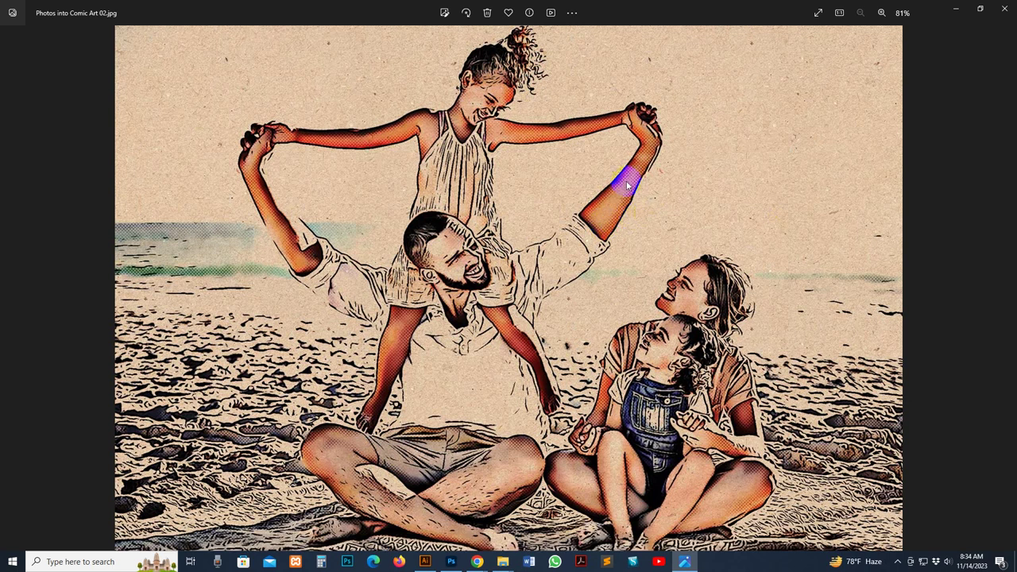
scroll(552, 195, up, 2)
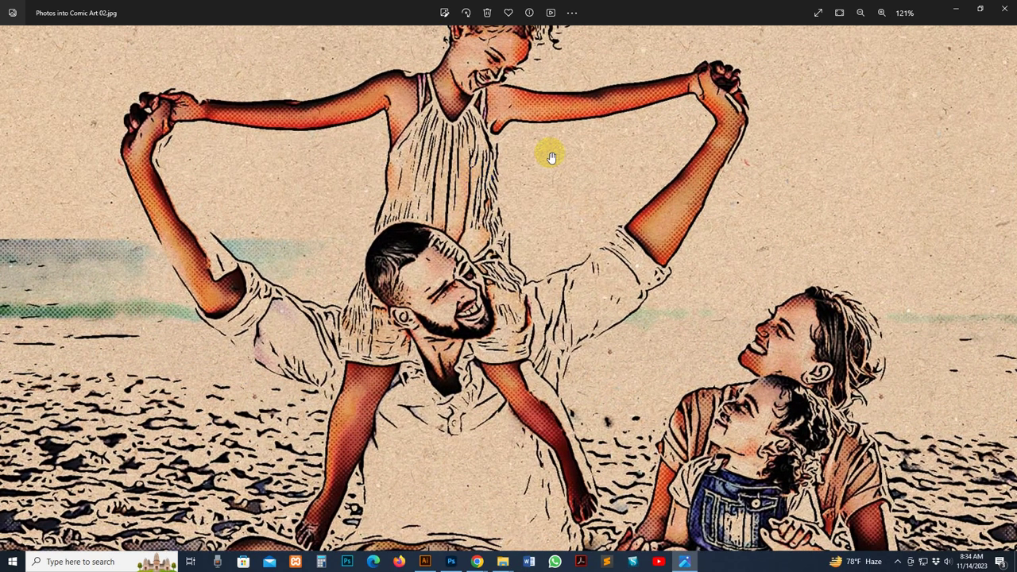
scroll(807, 413, down, 2)
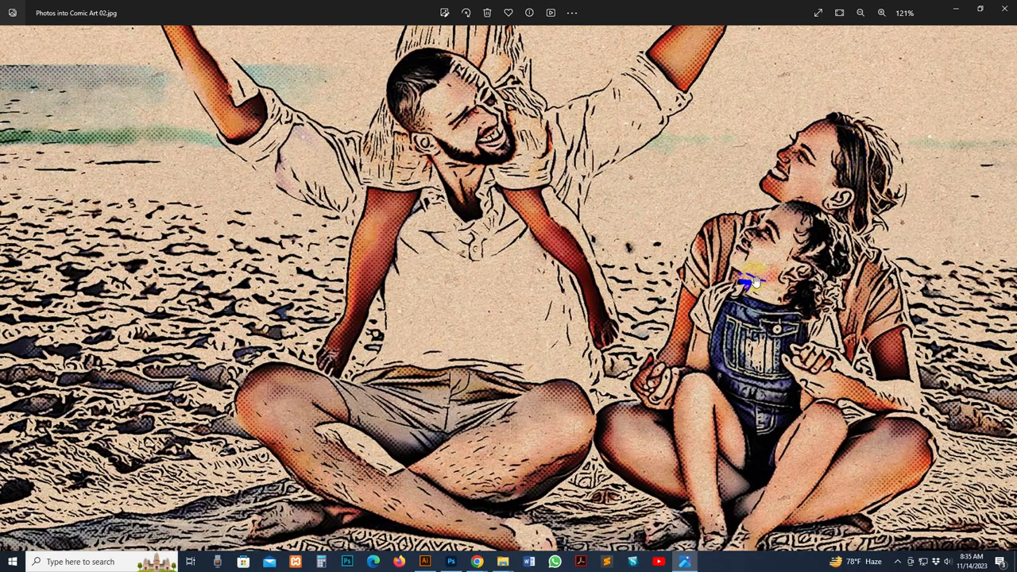
scroll(747, 281, down, 1)
key(Left)
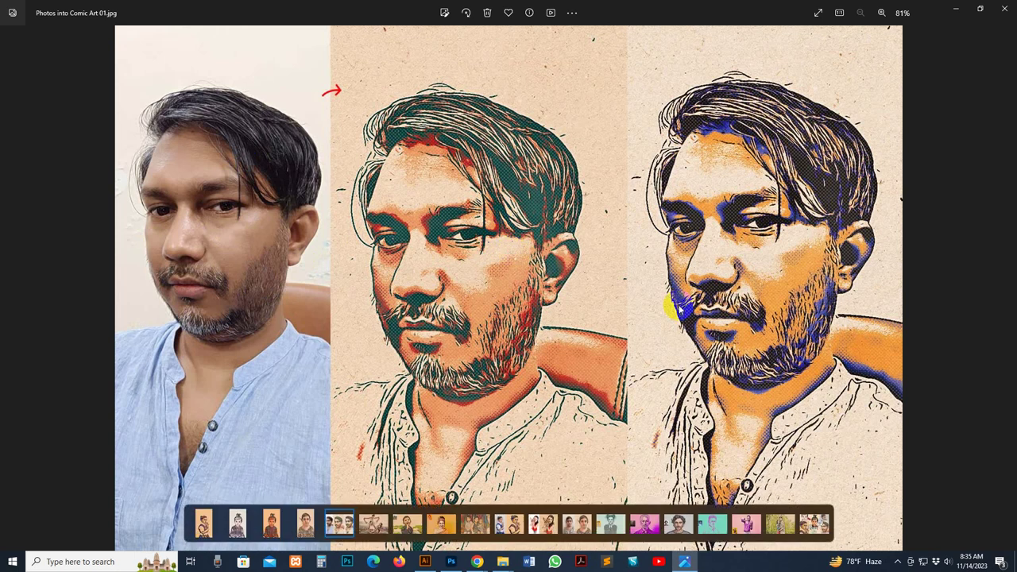
mouse_move(549, 348)
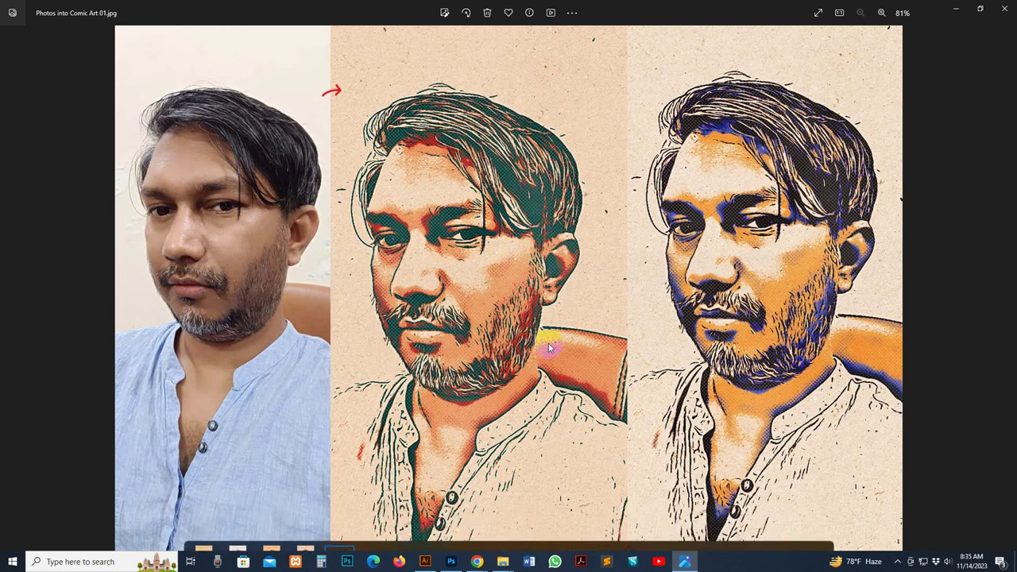
scroll(516, 322, up, 4)
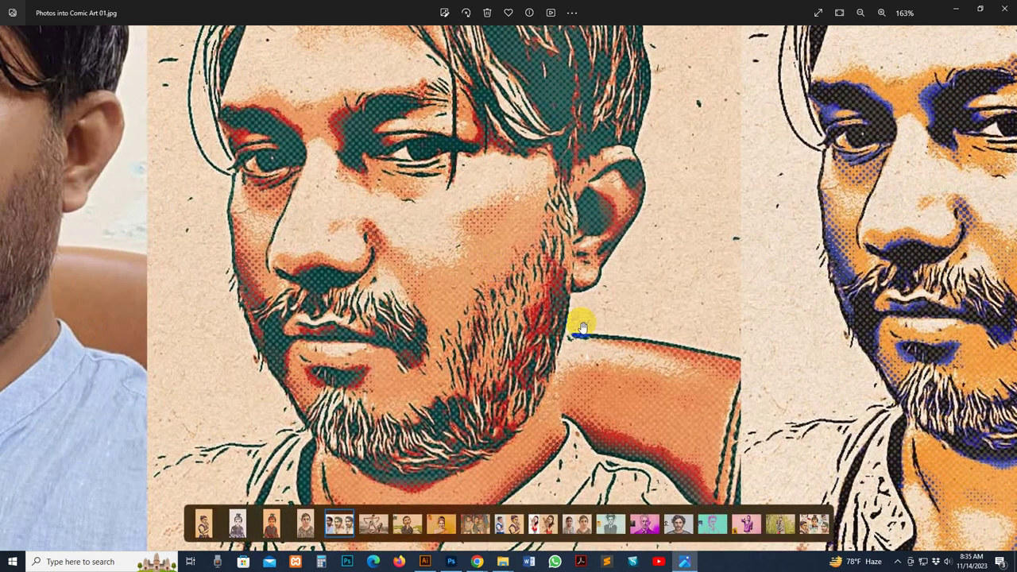
scroll(610, 357, down, 4)
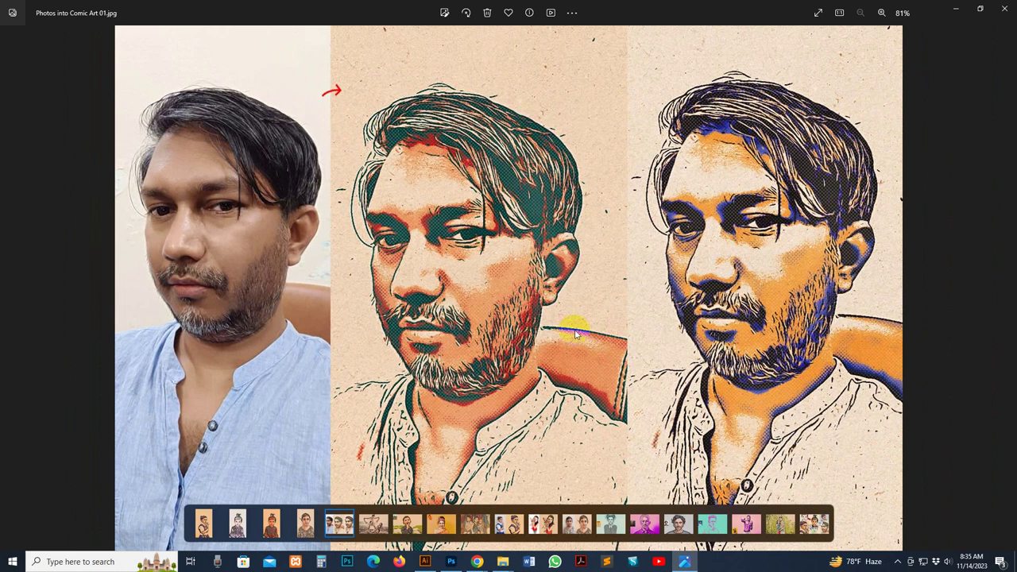
Step: Compare the child portrait variants 07 and 03, flipping back and forth
key(Left)
key(Left)
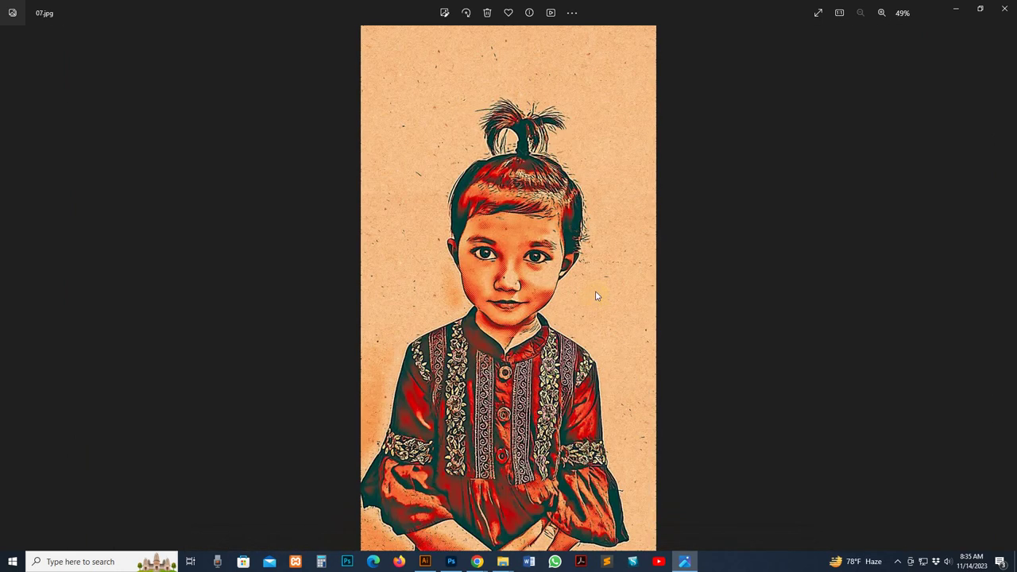
key(Left)
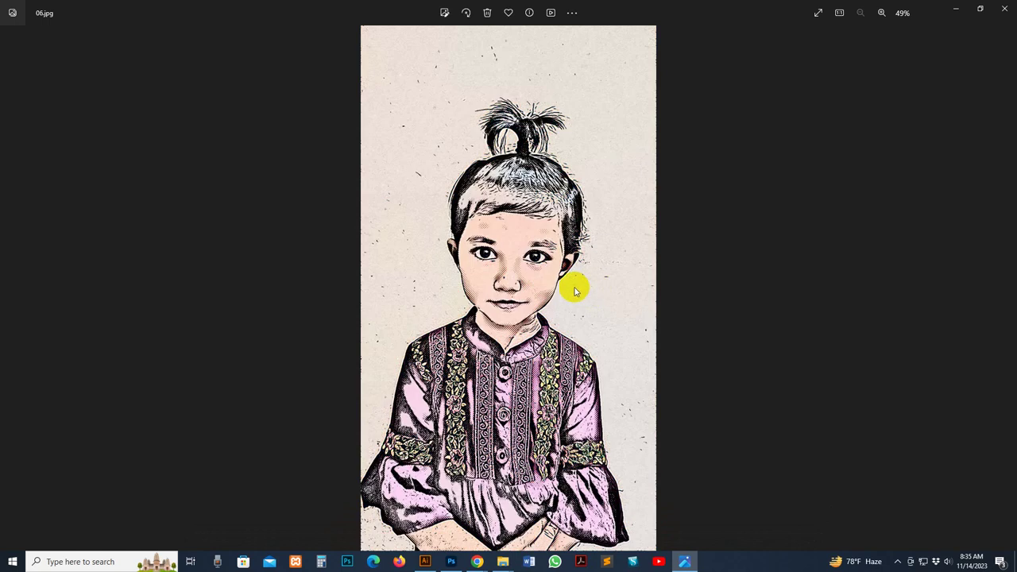
scroll(525, 274, up, 4)
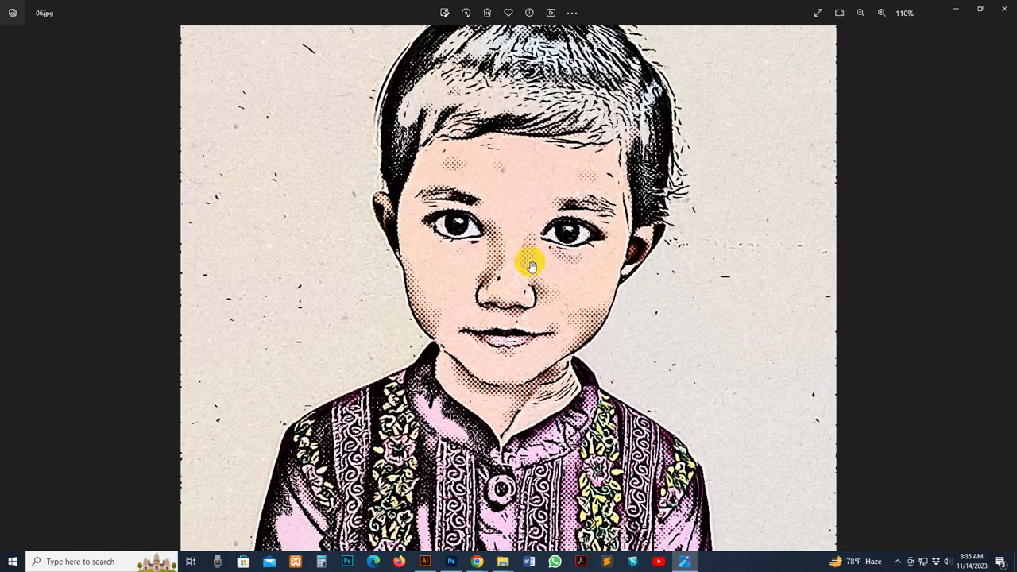
key(Left)
key(Left)
key(Left)
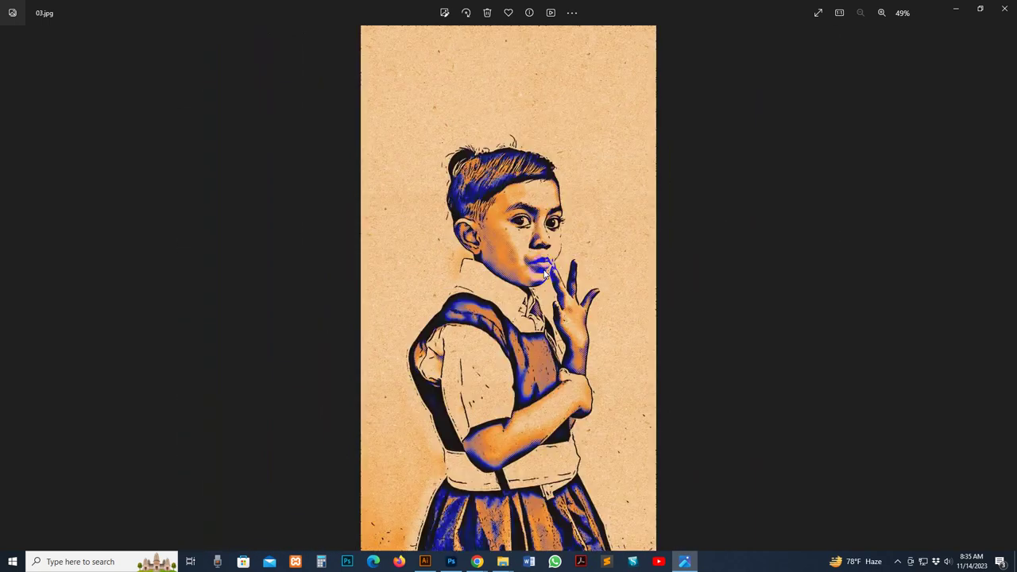
key(Right)
key(Right)
Step: Close the viewer and show the Main file Photos into Comic Art folder as medium icons
click(1005, 7)
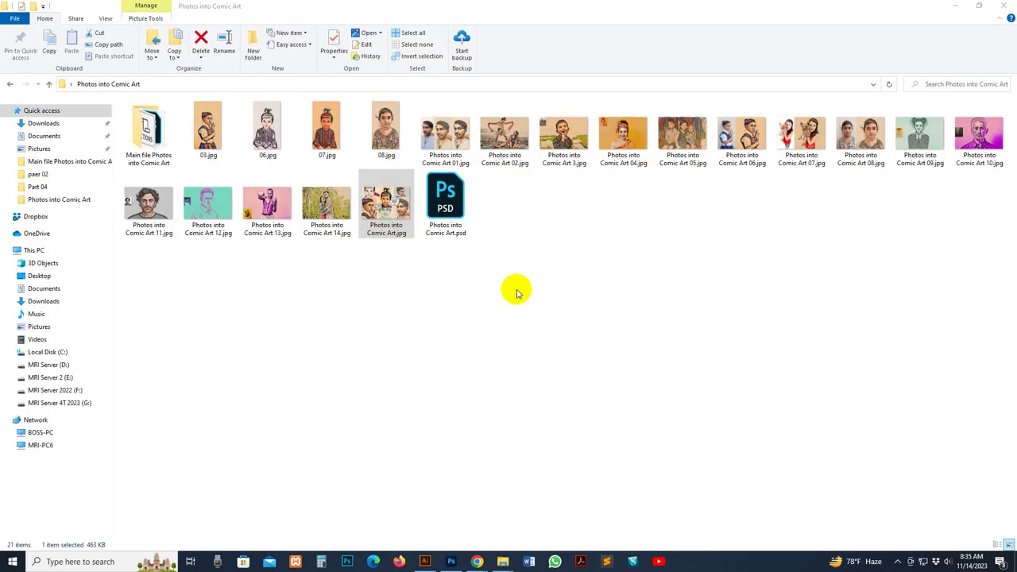
double_click(163, 141)
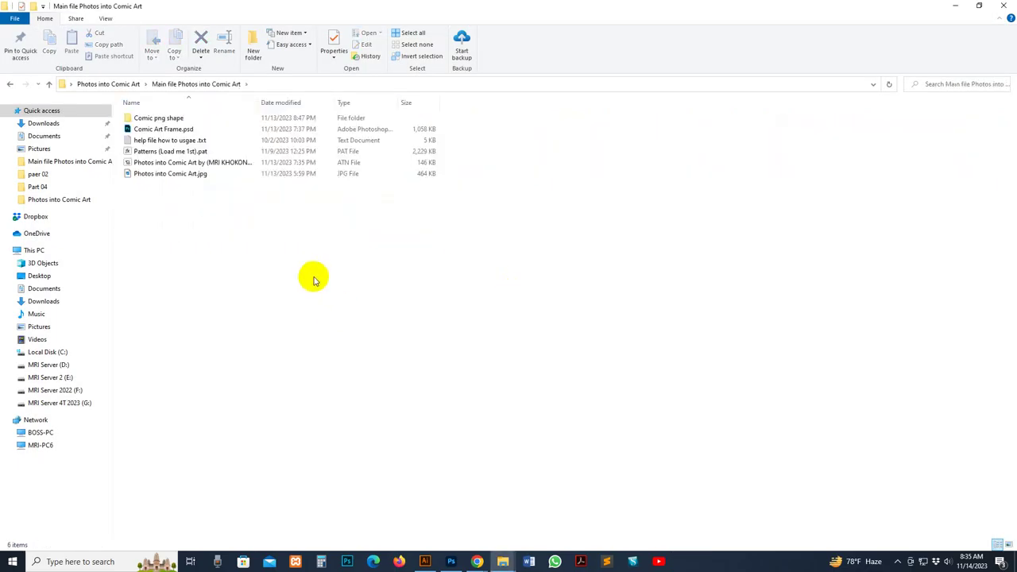
right_click(314, 280)
click(477, 310)
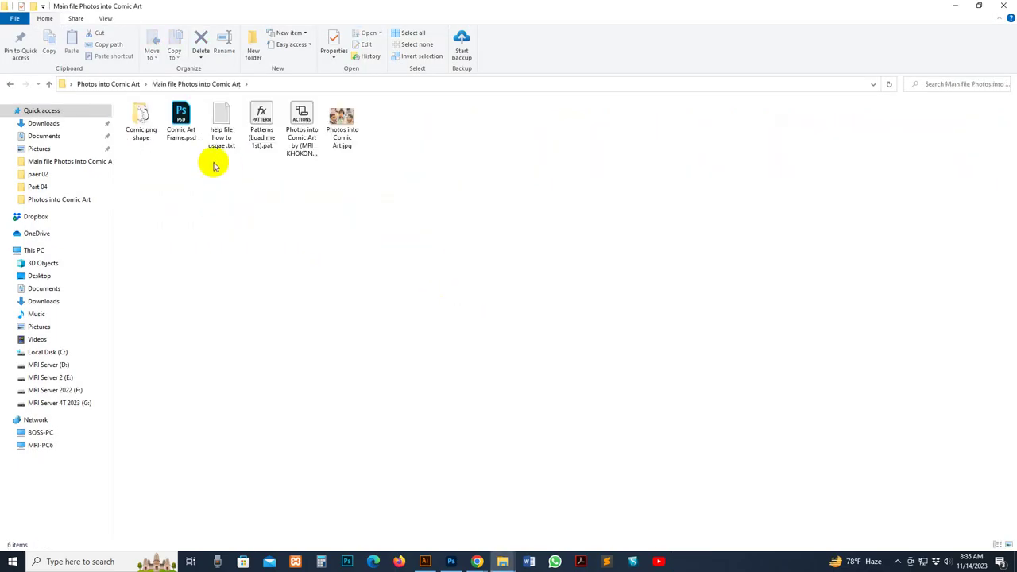
Step: Preview the Asset 1.png burst shape from the Comic png shape folder
double_click(141, 124)
click(159, 142)
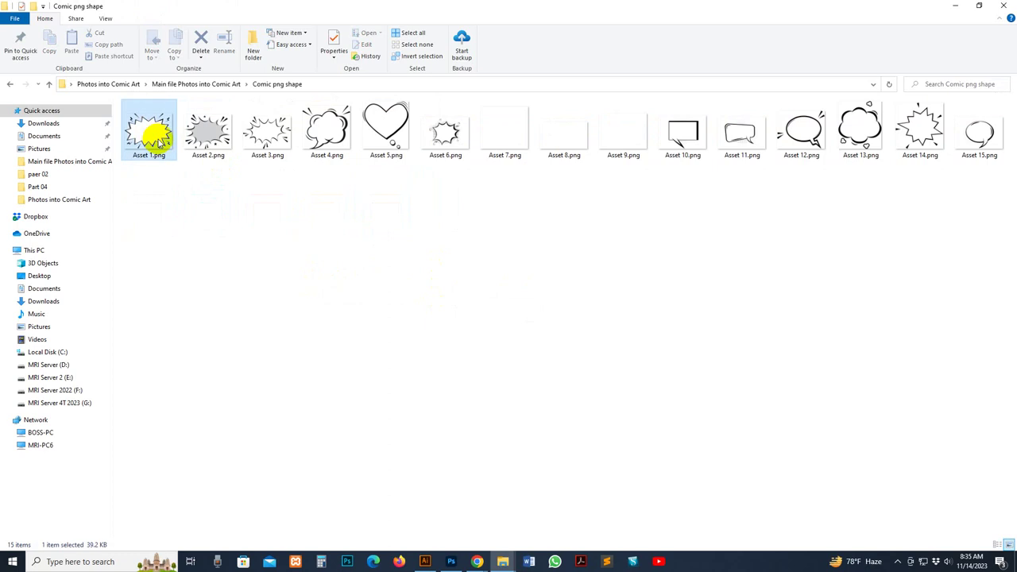
double_click(159, 142)
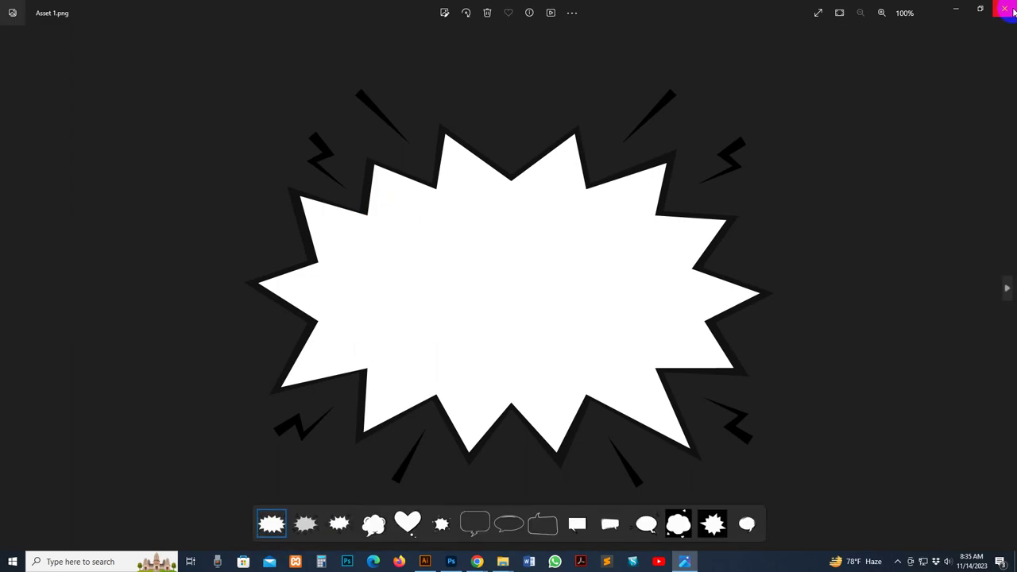
click(1013, 12)
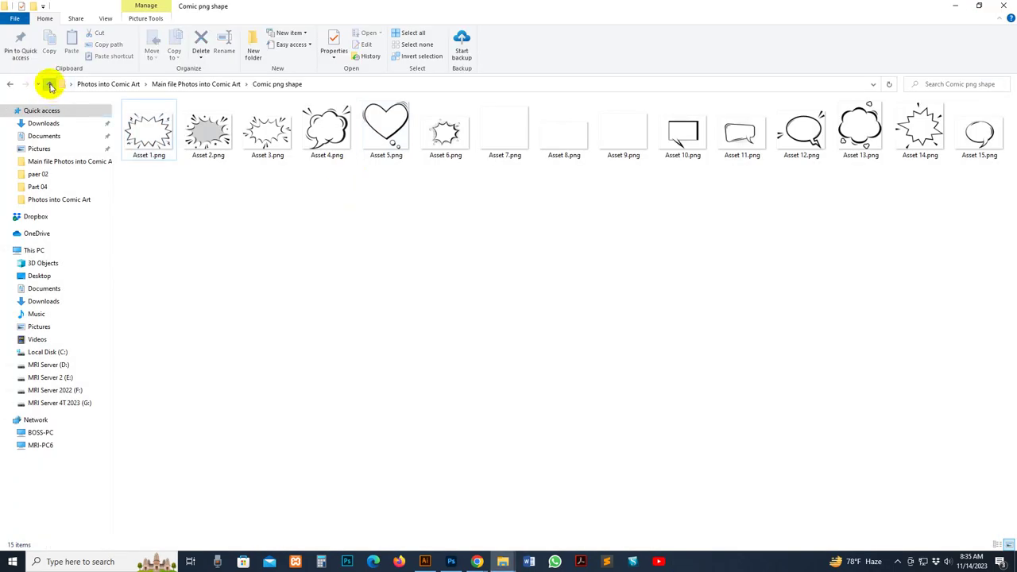
Step: Return to the Main file folder and open Comic Art Frame.psd in Photoshop
click(50, 85)
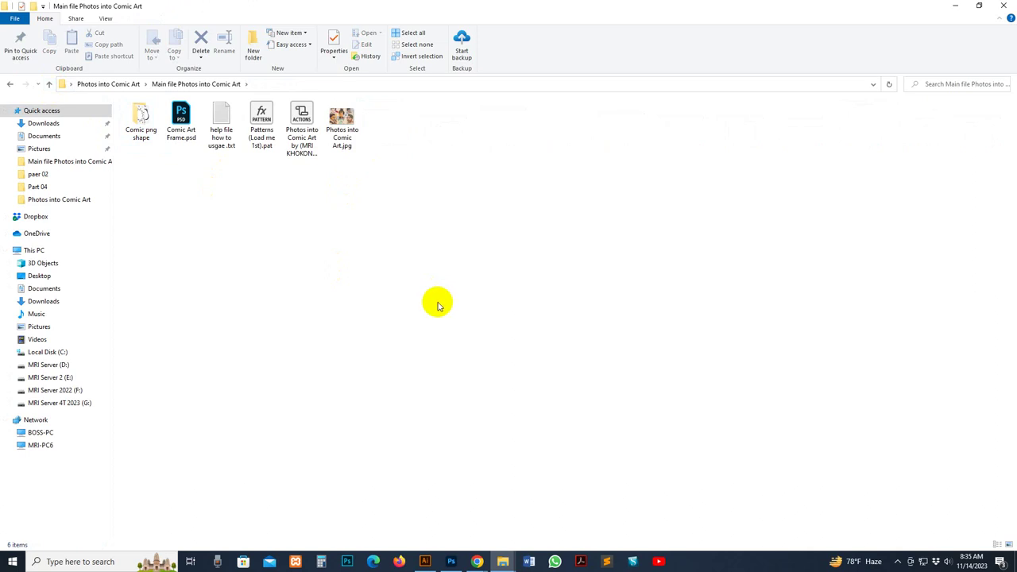
click(185, 115)
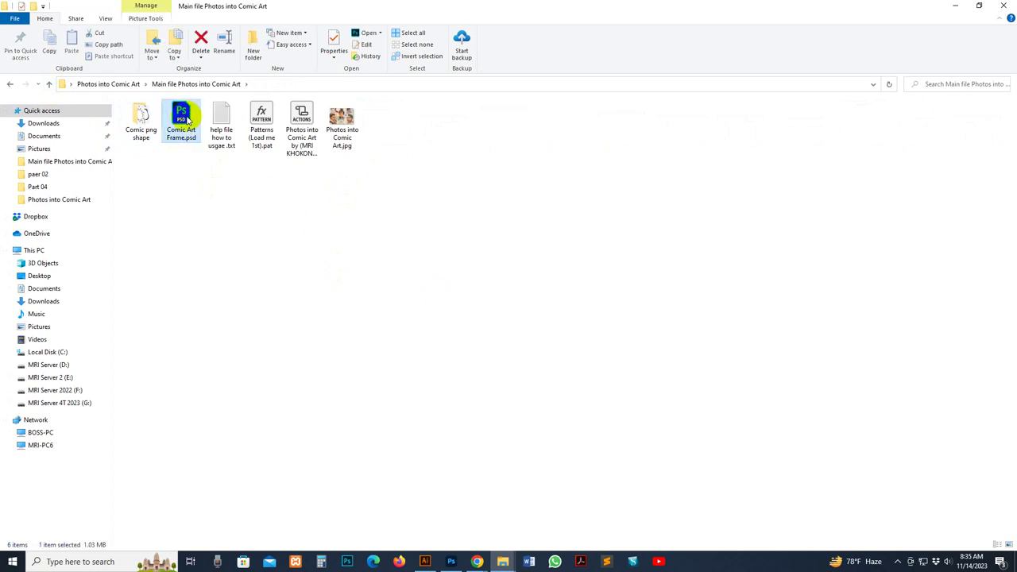
double_click(188, 118)
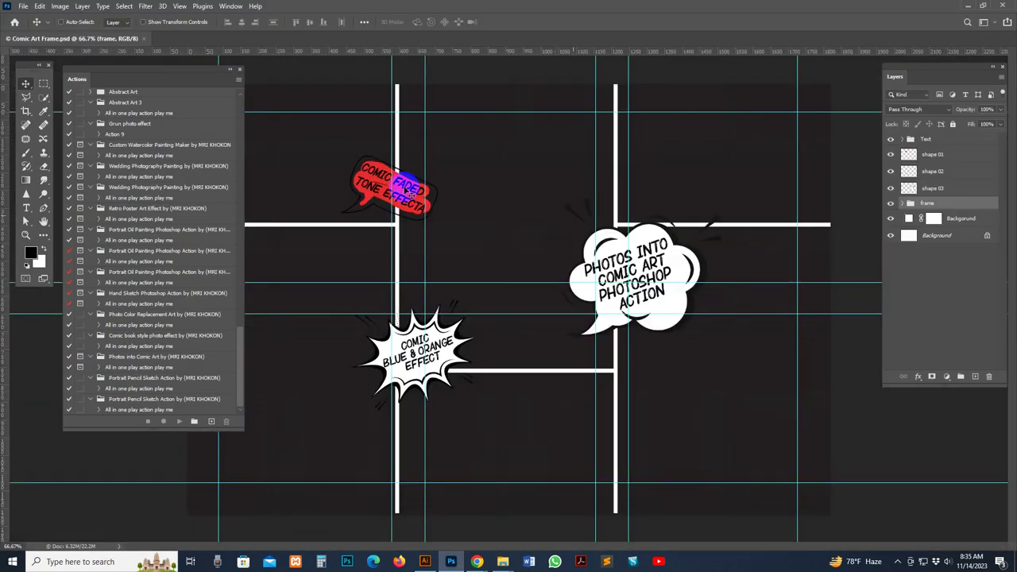
Step: Collapse the Actions list, hide guides with Ctrl+;, and close the Comic Art Frame document
double_click(79, 81)
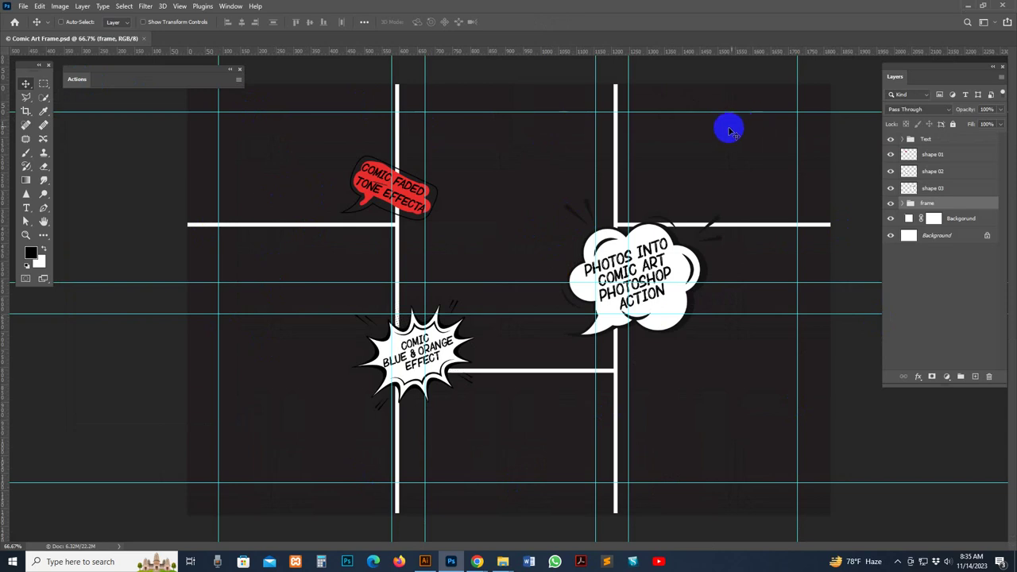
key(ctrl+semicolon)
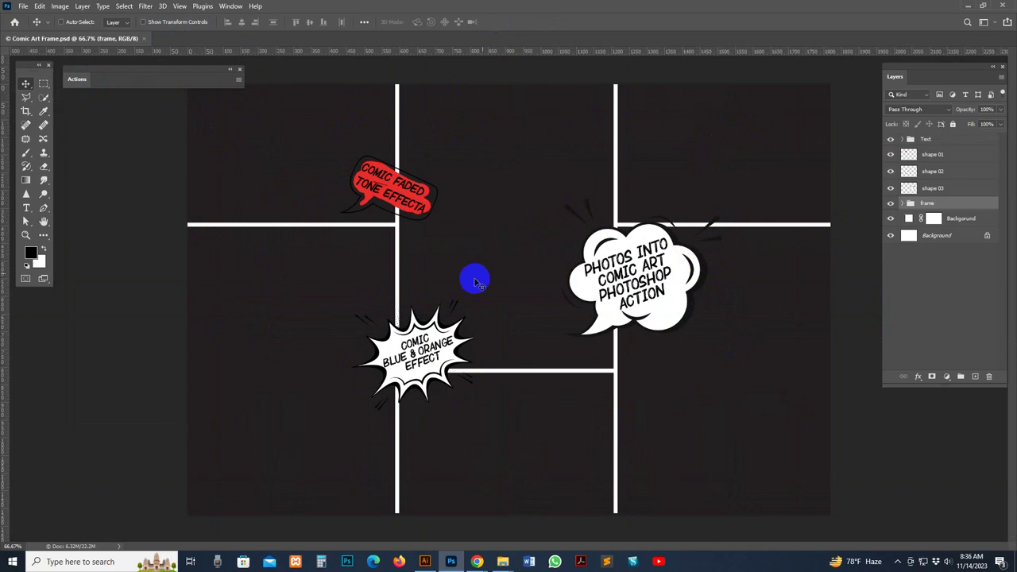
click(144, 40)
click(970, 10)
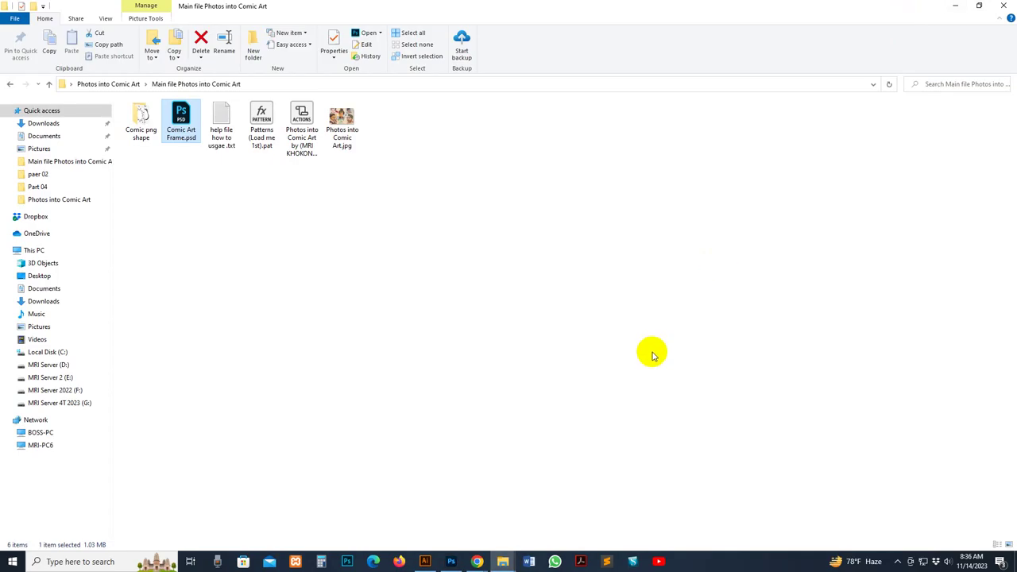
click(231, 119)
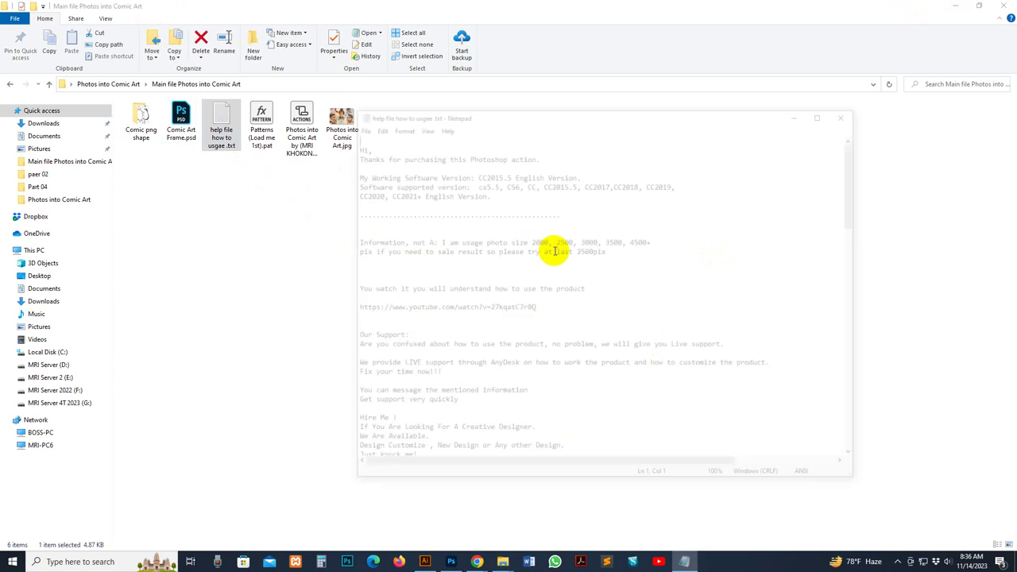
click(493, 241)
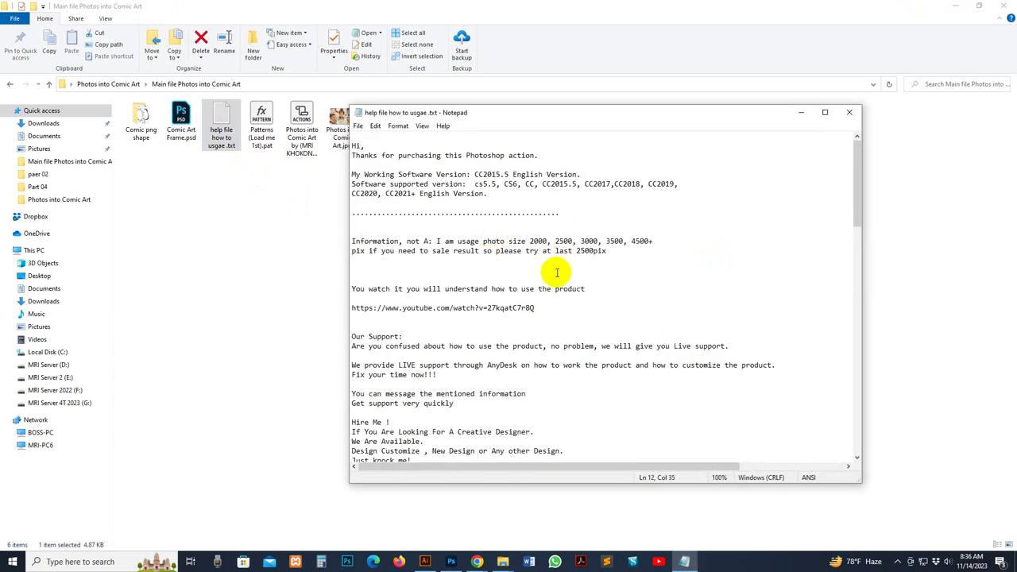
scroll(549, 266, down, 2)
scroll(544, 262, down, 4)
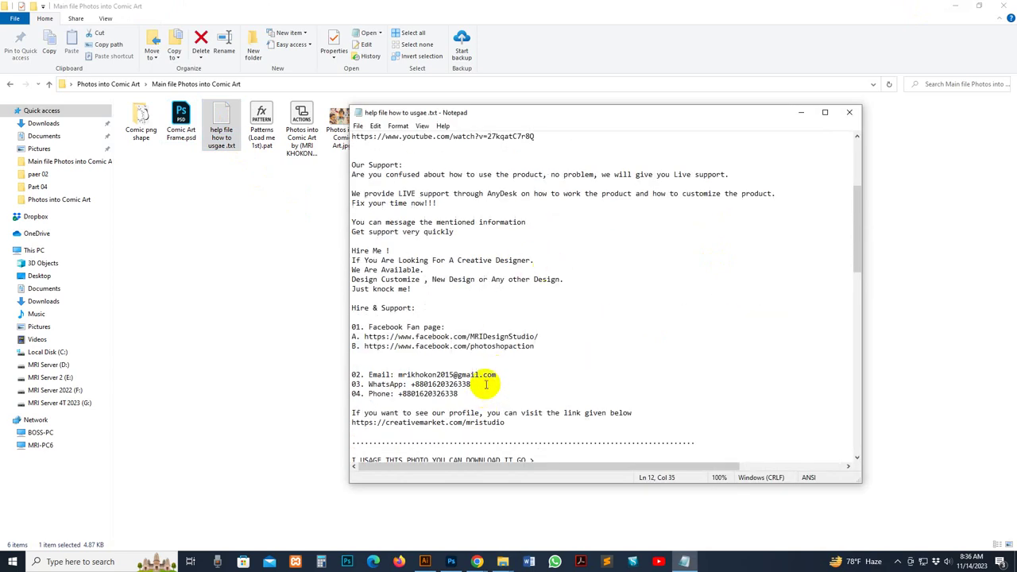
scroll(486, 384, up, 2)
drag(477, 441, 411, 385)
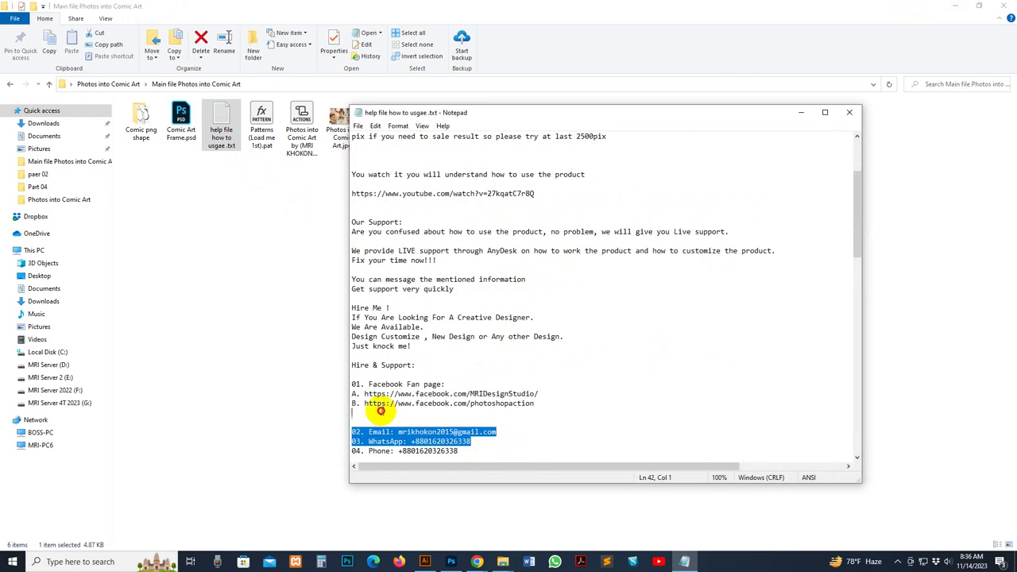
drag(459, 450, 344, 364)
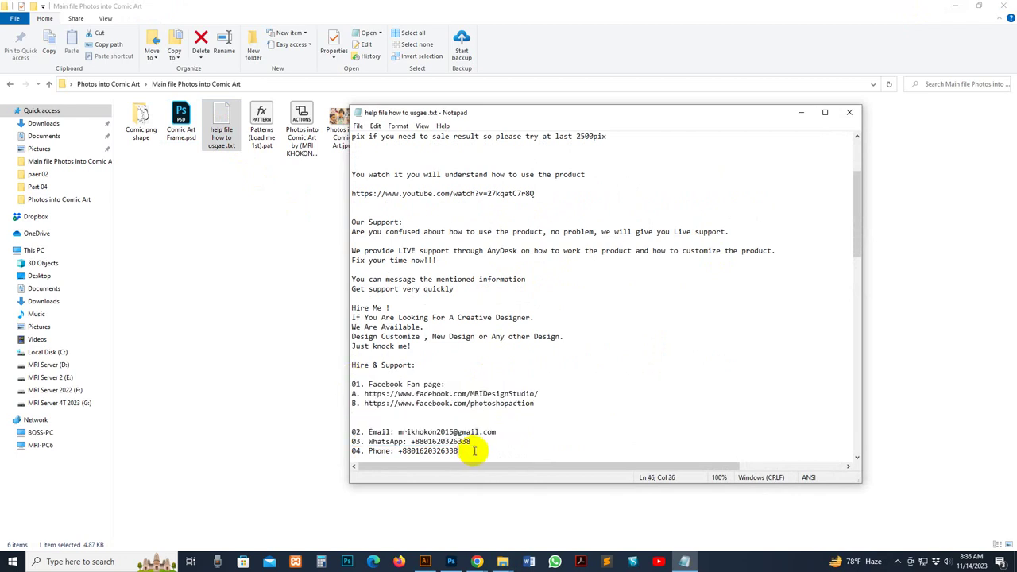
click(526, 415)
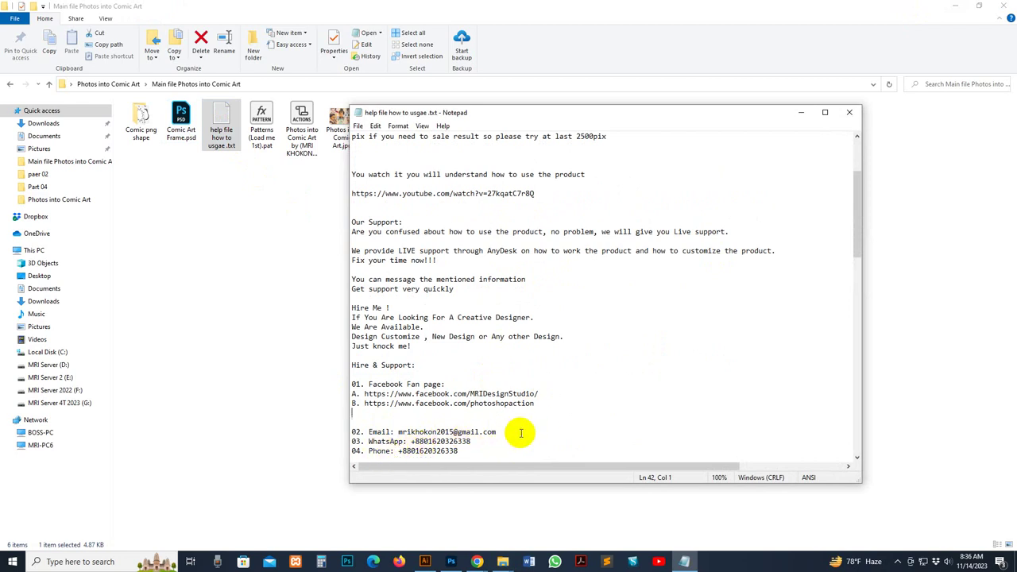
drag(549, 404, 331, 386)
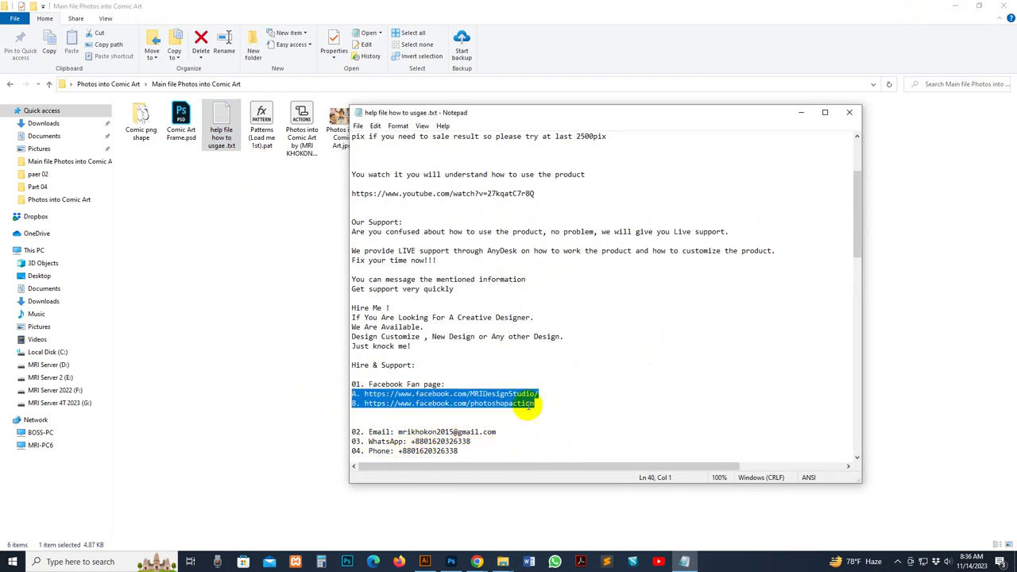
click(561, 405)
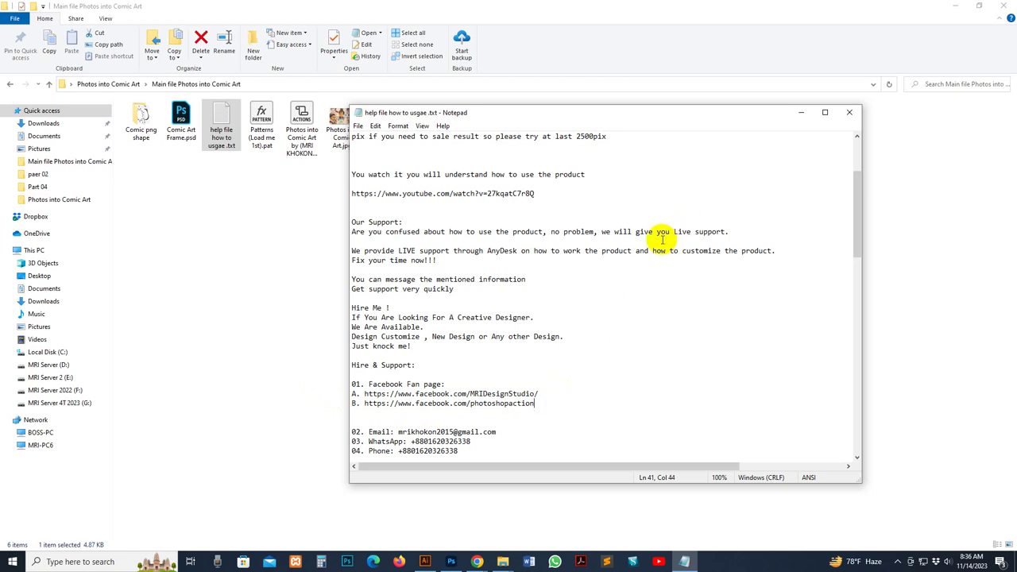
Step: Close the help file and inspect the Patterns (Load me 1st).pat and actions files
click(850, 112)
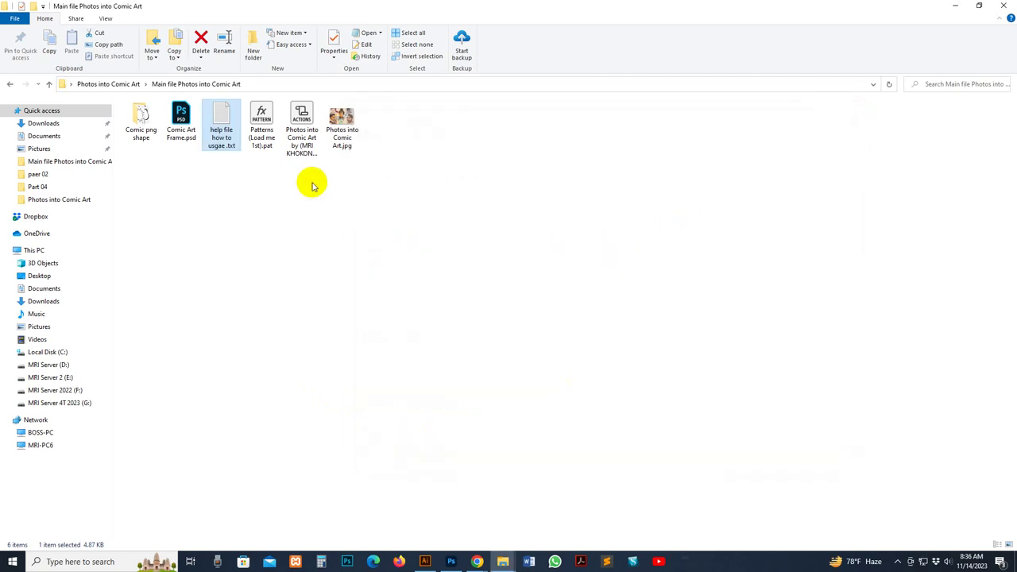
click(261, 123)
click(305, 119)
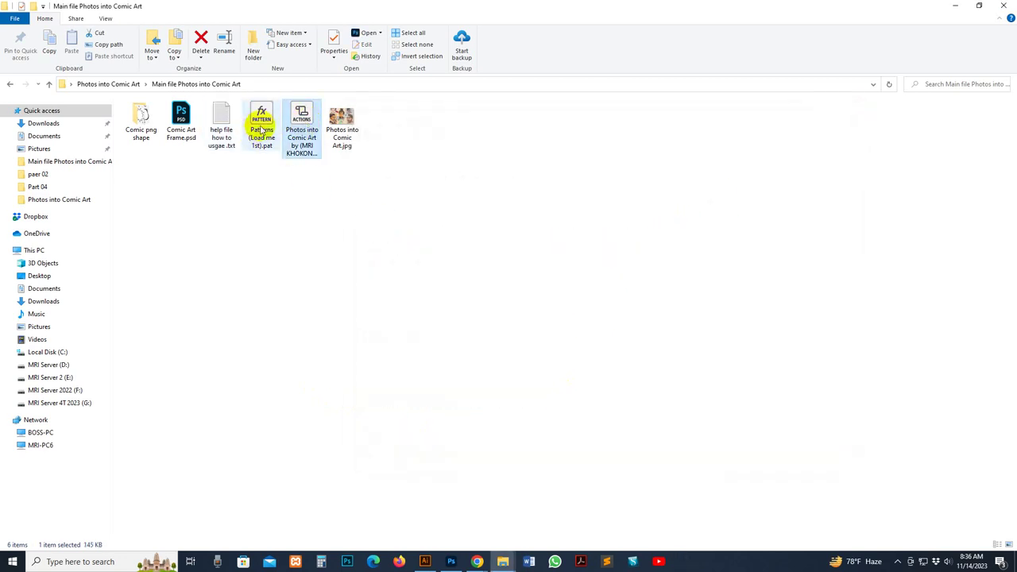
click(262, 127)
click(302, 123)
click(269, 123)
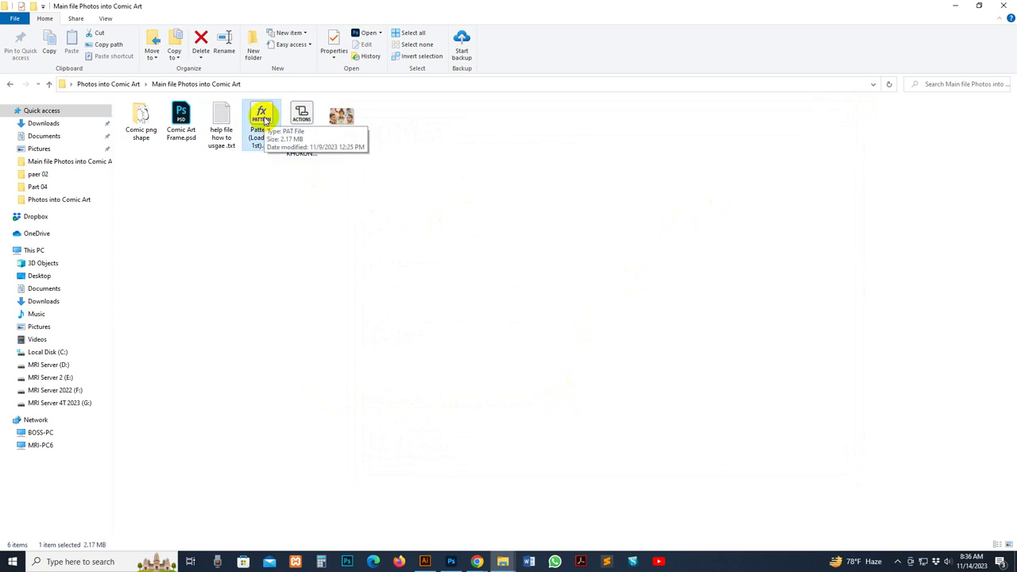
click(313, 125)
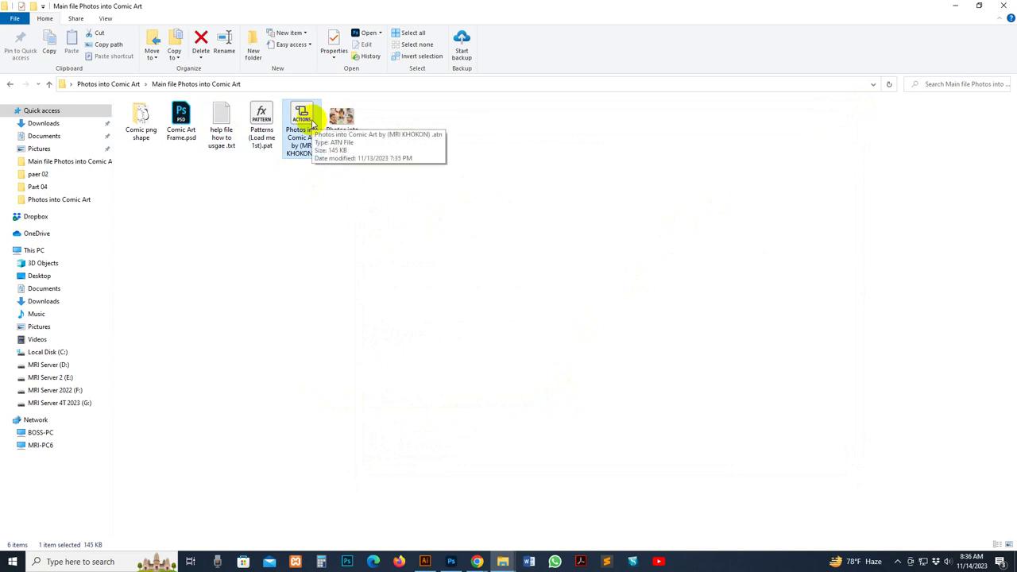
click(476, 251)
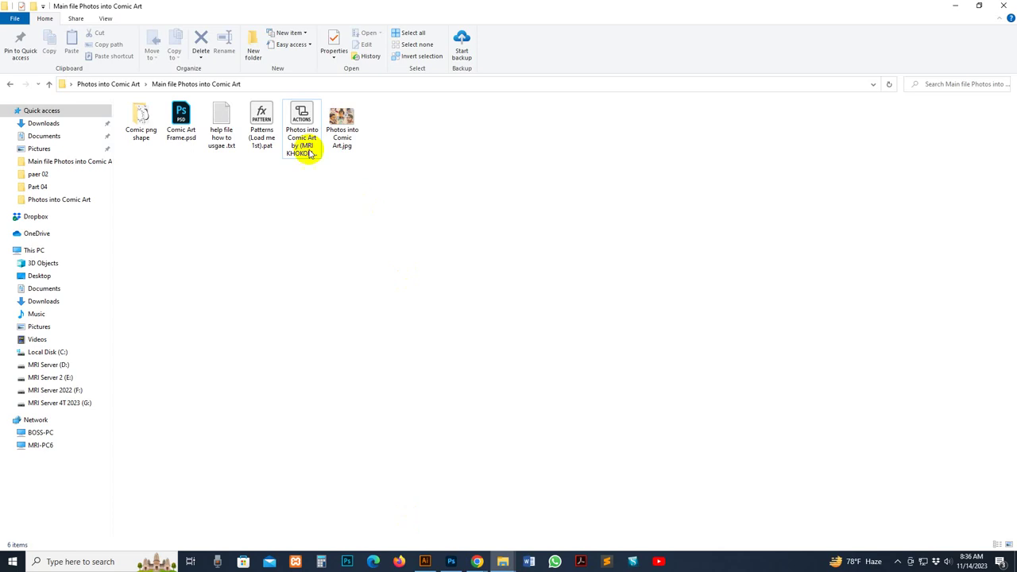
Step: Point out the pattern and action files, then switch to Photoshop's home screen
click(257, 119)
click(306, 128)
click(469, 373)
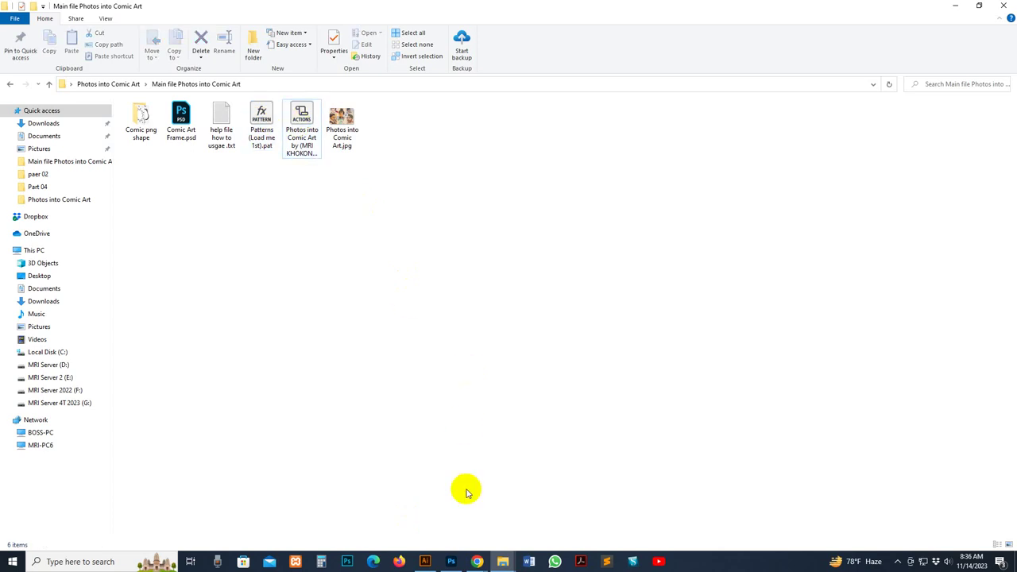
click(451, 562)
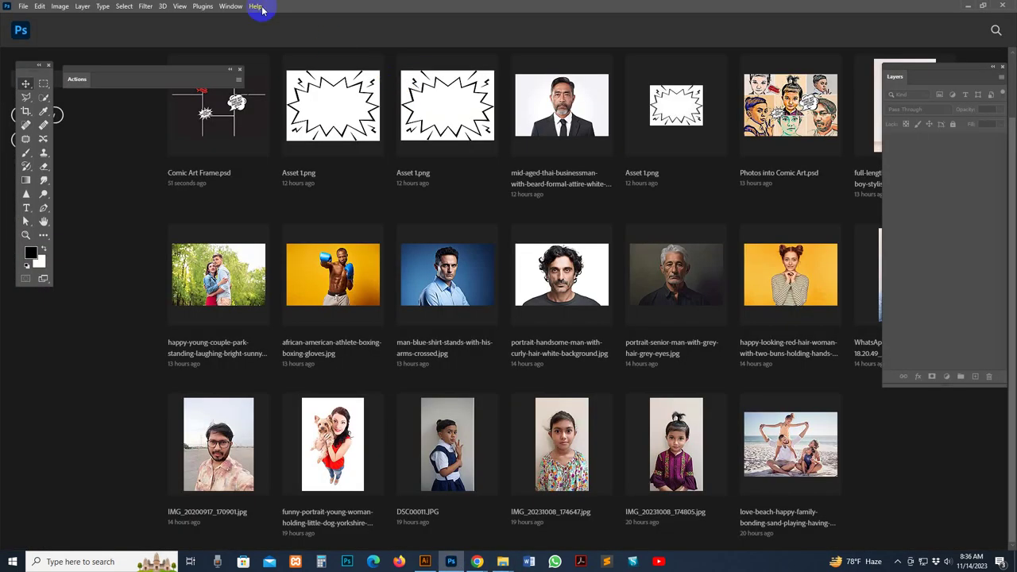
Step: Show the Patterns panel and start Import Patterns from its menu
click(231, 6)
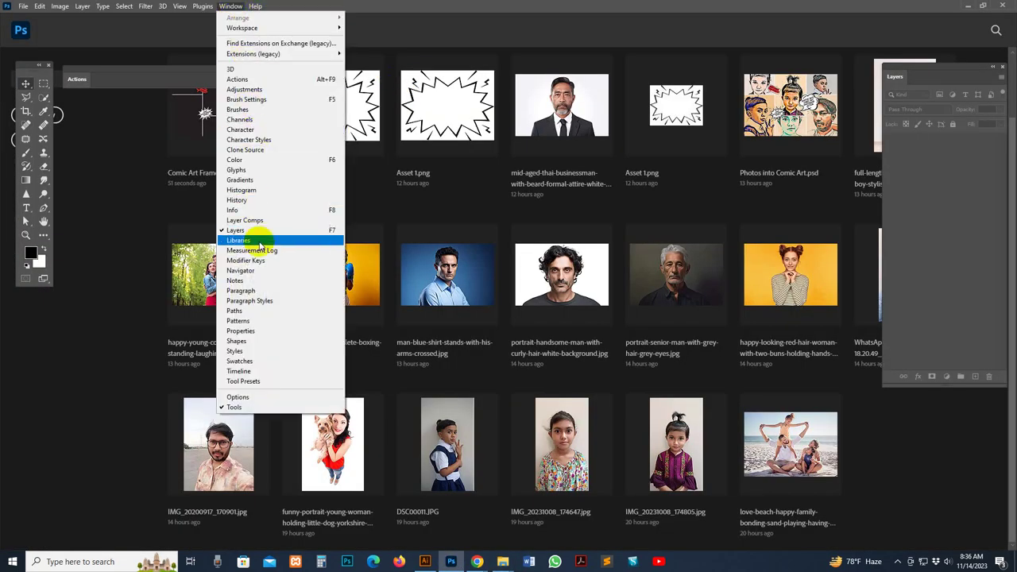
click(258, 322)
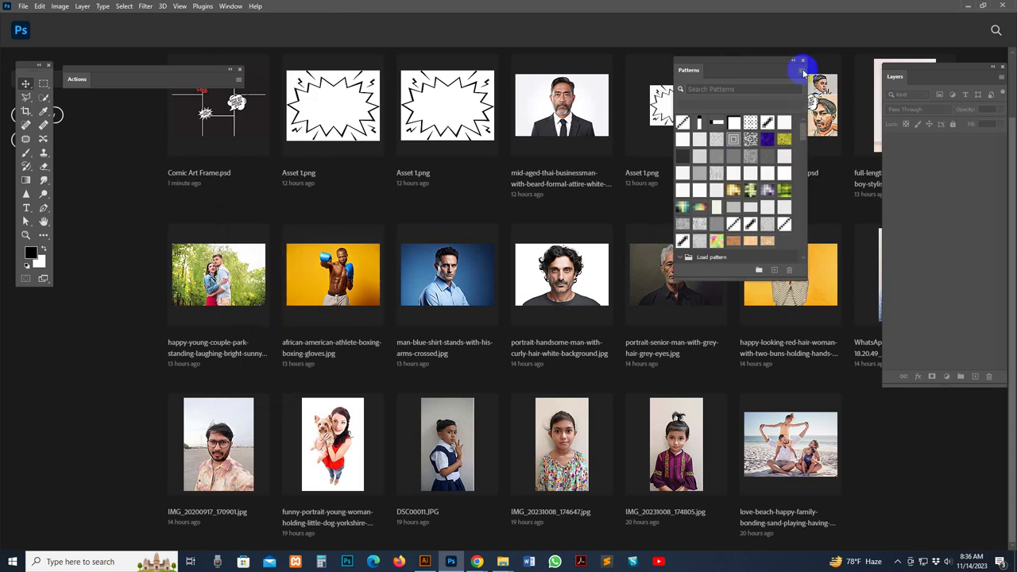
click(802, 71)
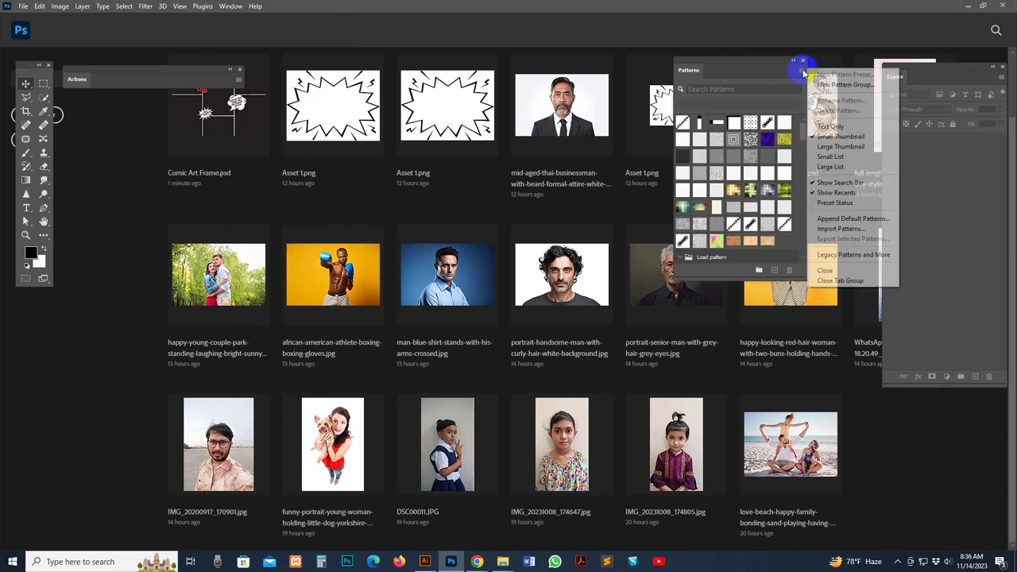
click(833, 229)
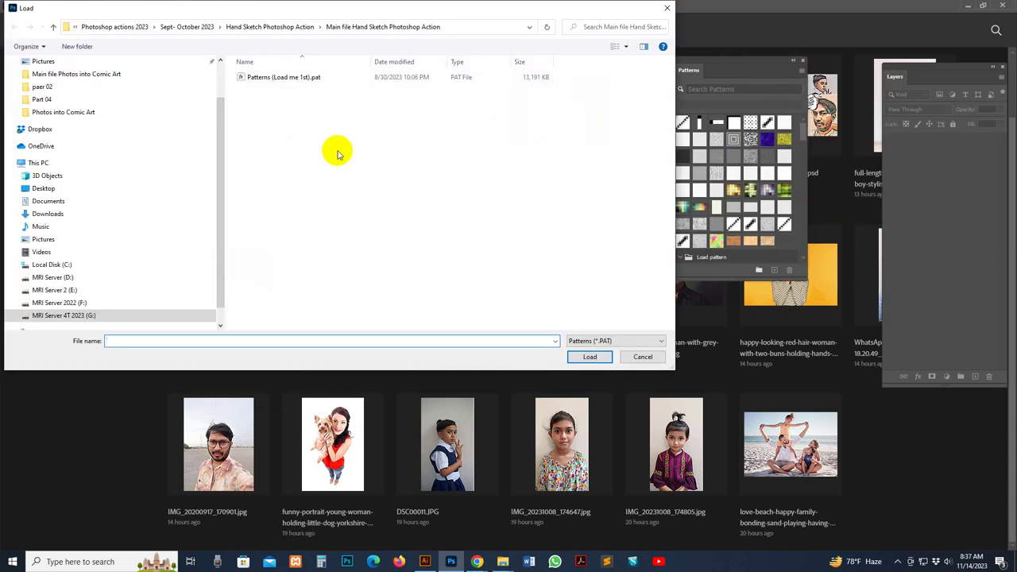
Step: Load Patterns (Load me 1st).pat from the kit folder and close the Patterns panel
click(91, 74)
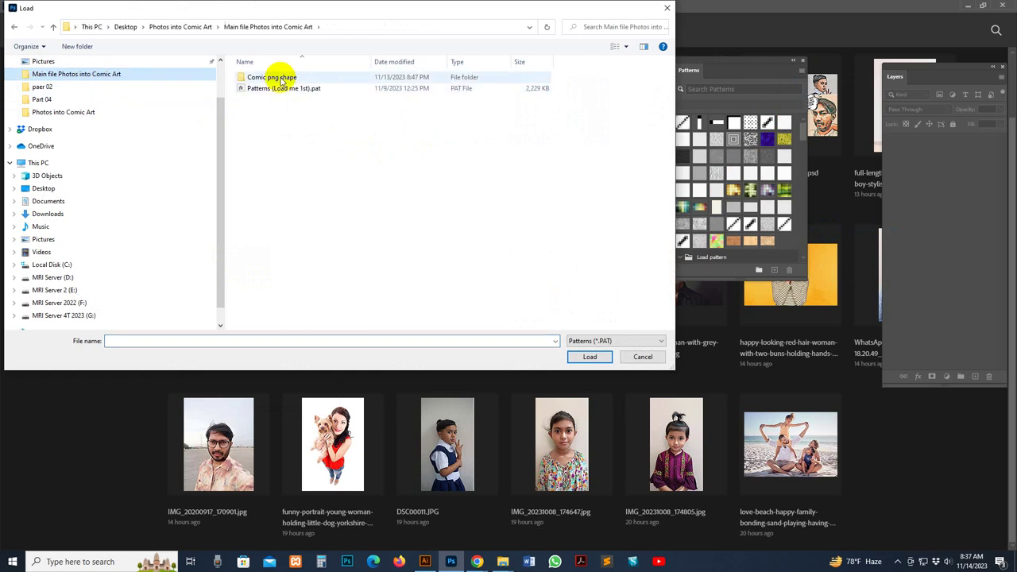
click(281, 79)
double_click(280, 77)
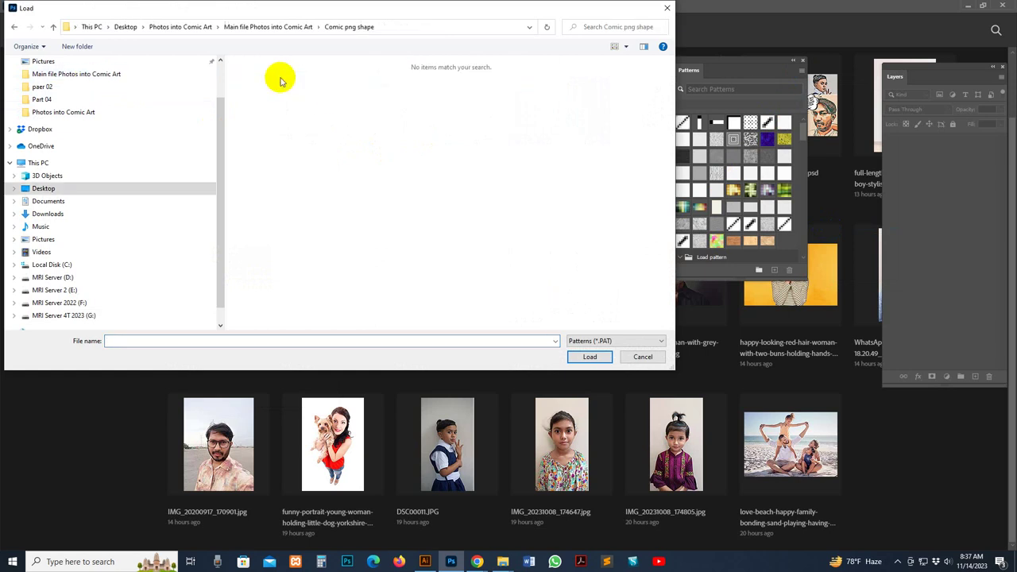
click(270, 28)
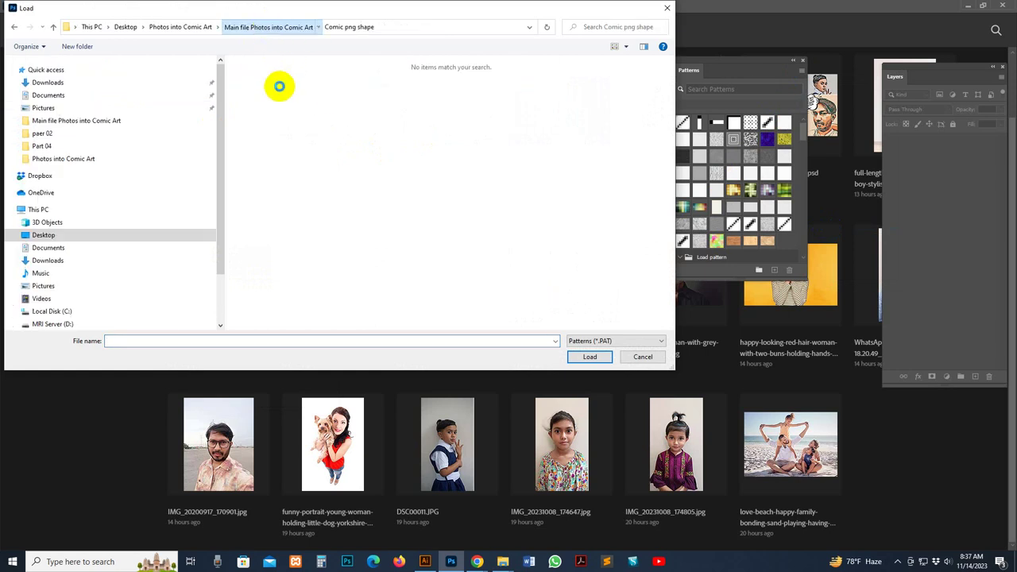
click(278, 89)
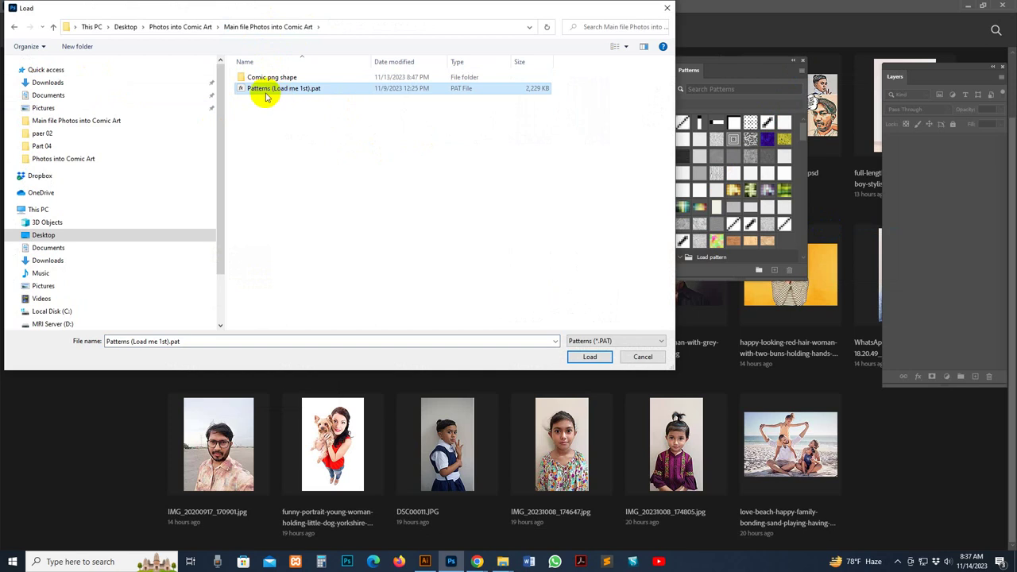
click(590, 357)
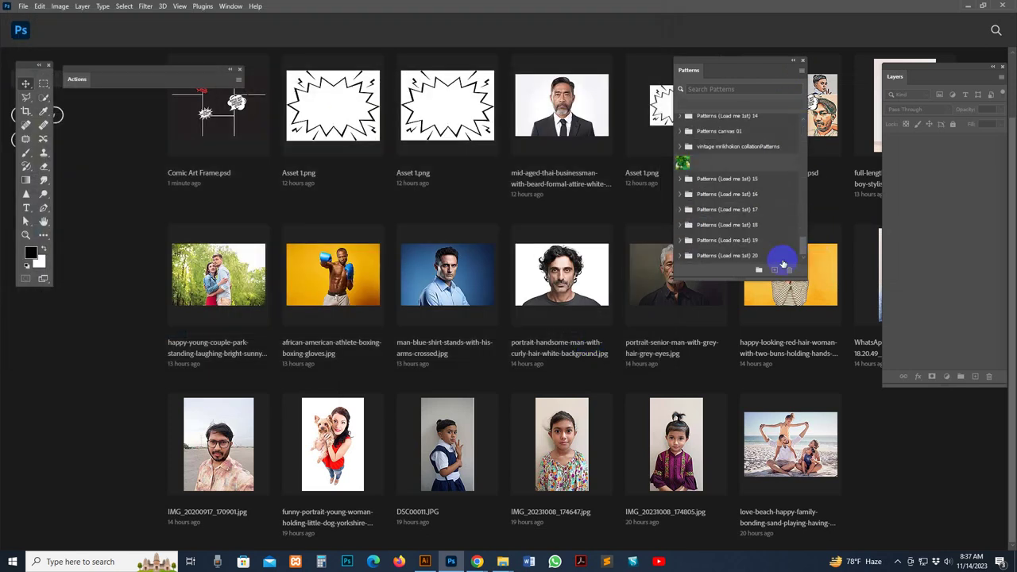
click(753, 257)
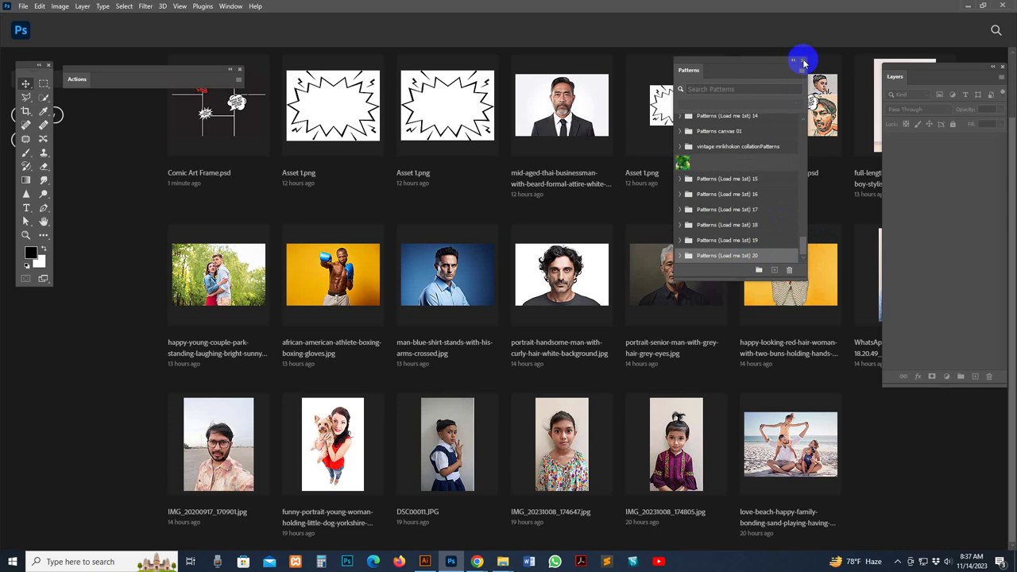
click(805, 63)
click(231, 5)
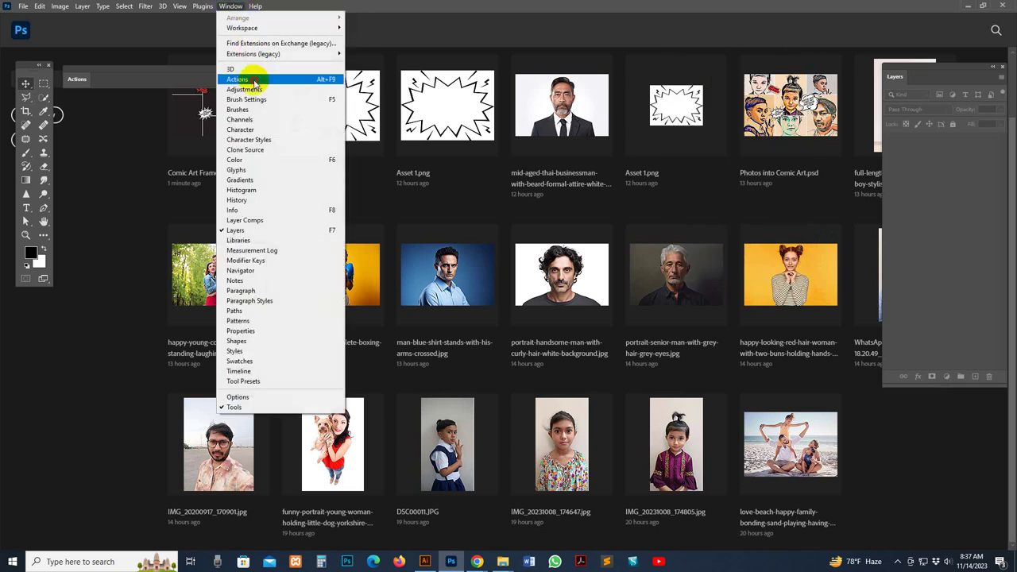
Step: Show and reposition the Actions panel, then start Load Actions
click(255, 80)
mouse_move(91, 75)
mouse_down()
mouse_move(890, 80)
mouse_move(93, 73)
mouse_move(136, 64)
mouse_up()
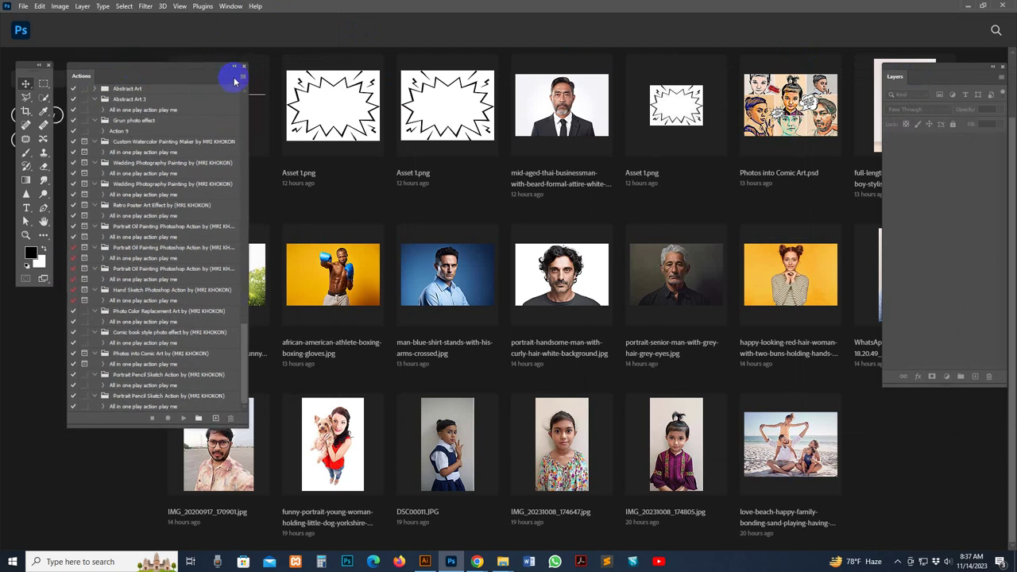
click(243, 78)
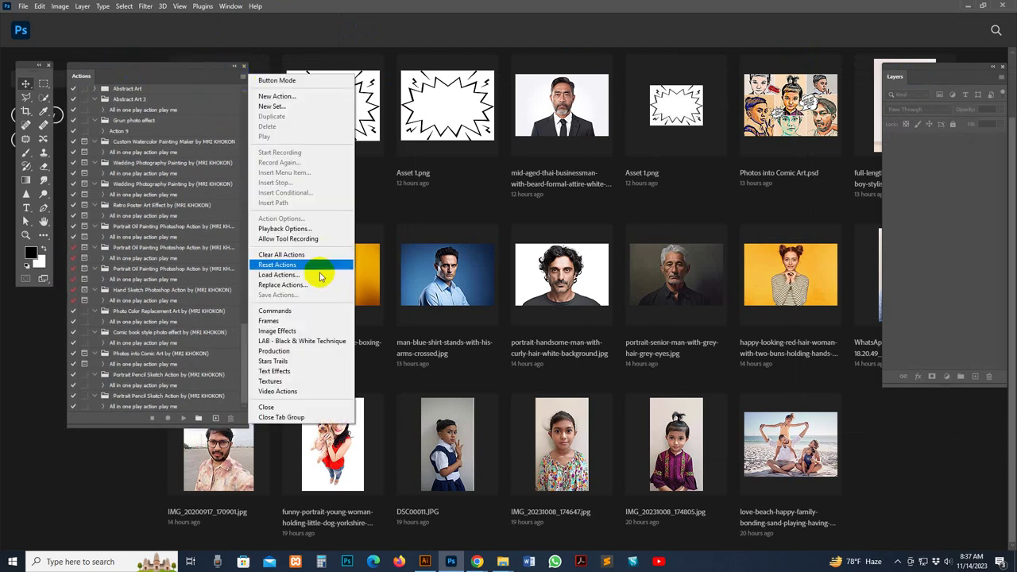
click(308, 275)
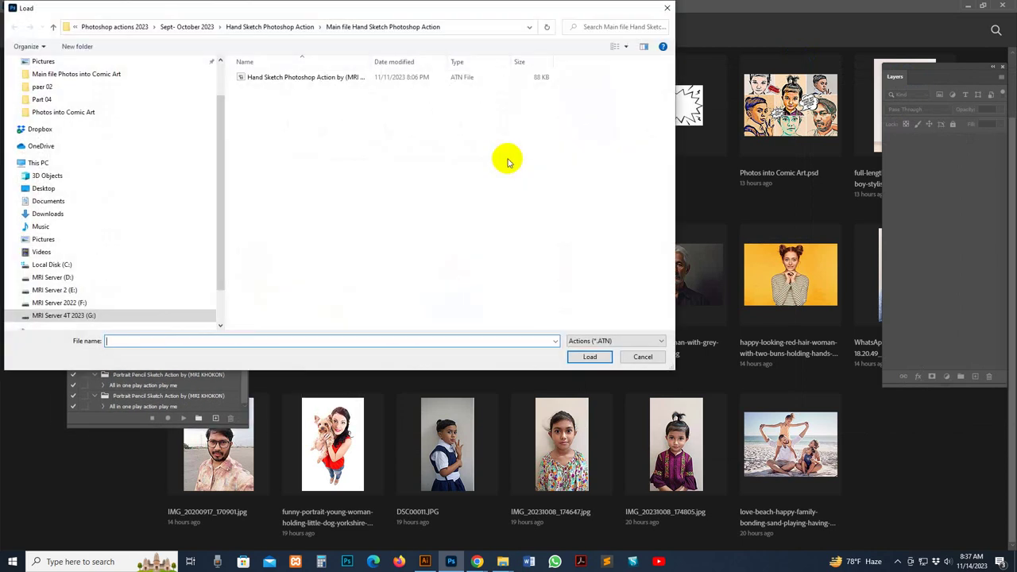
Step: Load the Photos into Comic Art action set and select 'All in one play action play me'
click(57, 74)
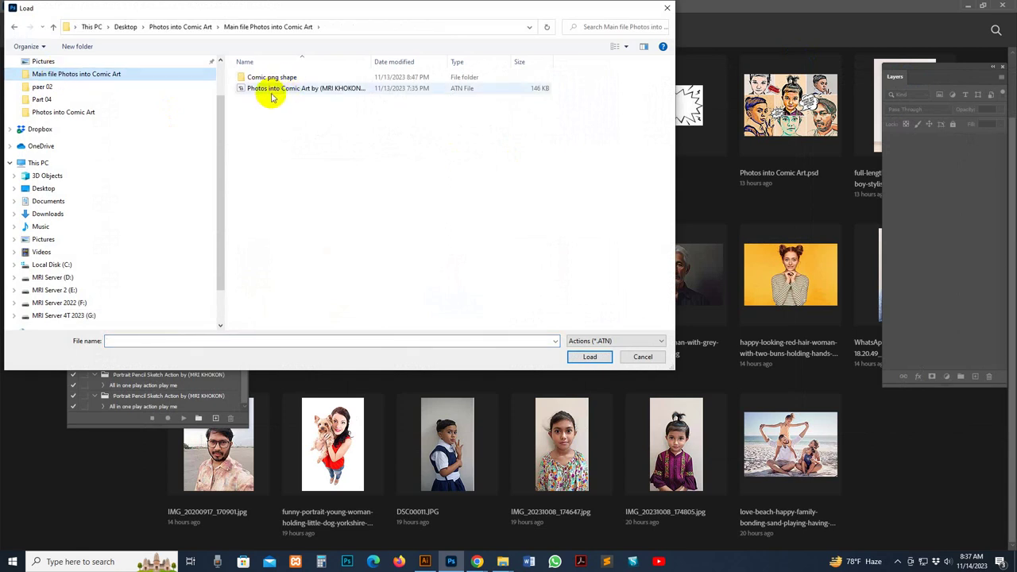
click(278, 89)
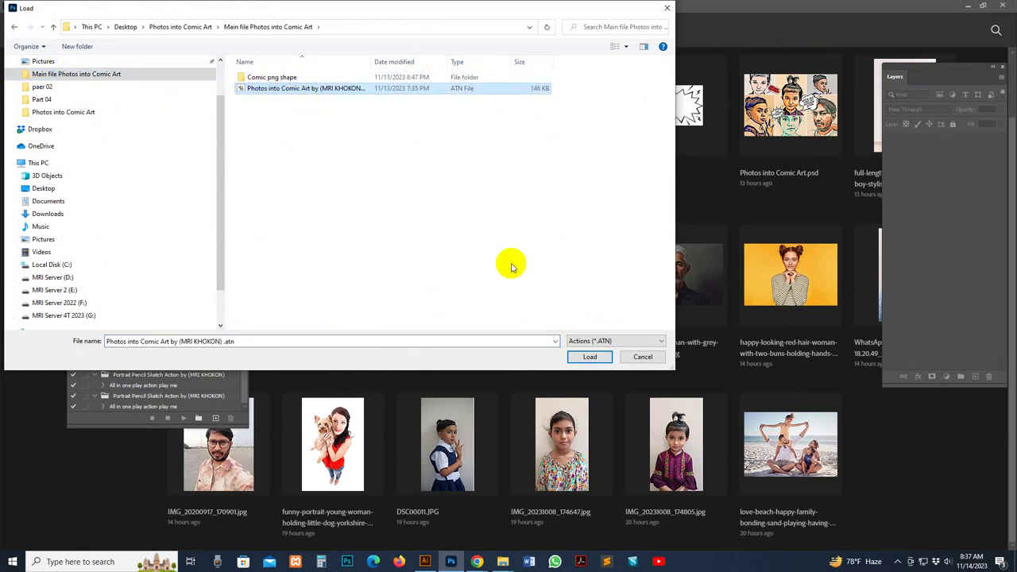
click(599, 358)
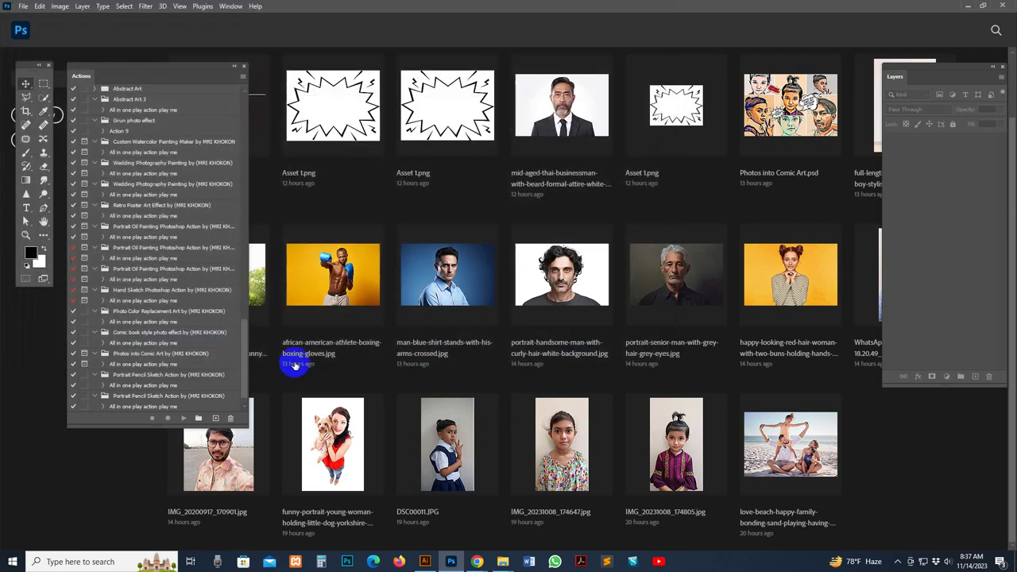
drag(241, 374, 245, 397)
drag(257, 346, 262, 402)
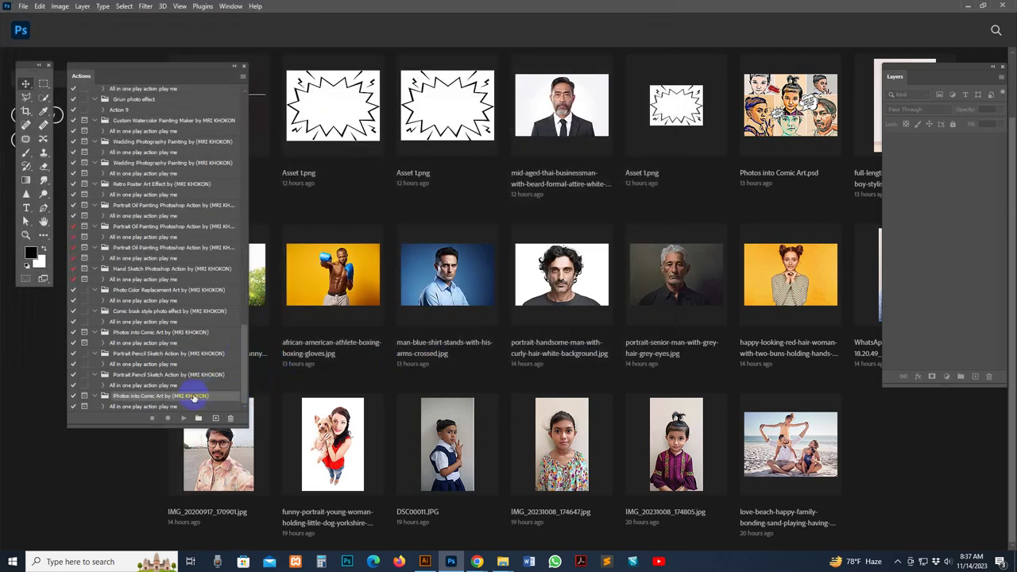
click(179, 408)
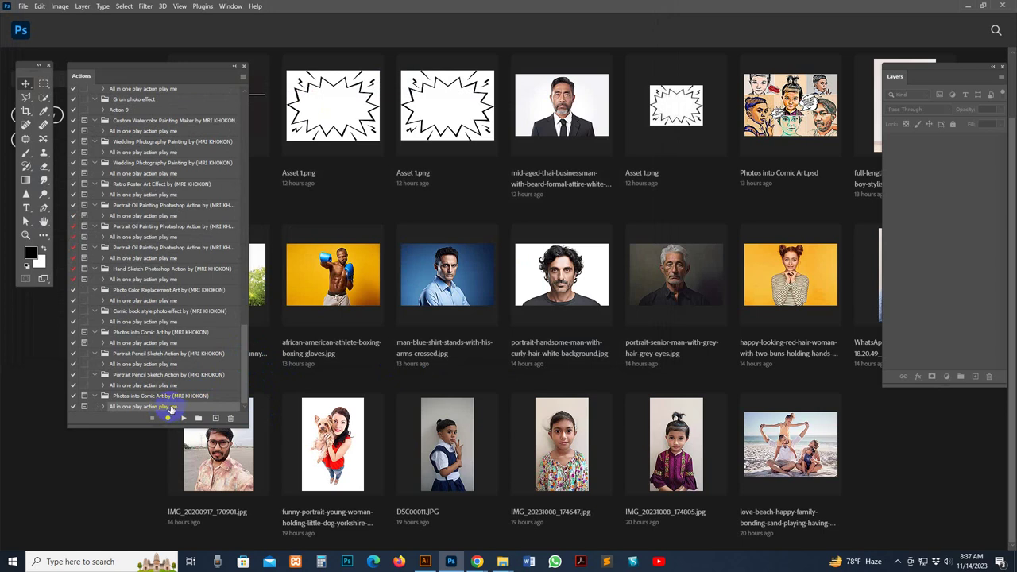
mouse_move(503, 562)
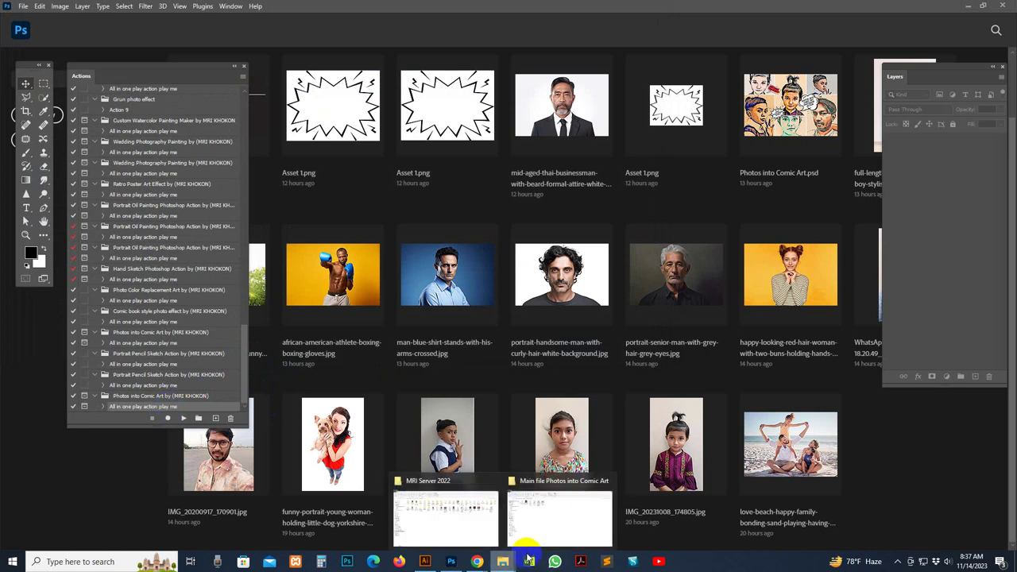
Step: Browse the Comic png shape and Photos into Comic Art folders, then return to Photoshop
click(570, 534)
key(Return)
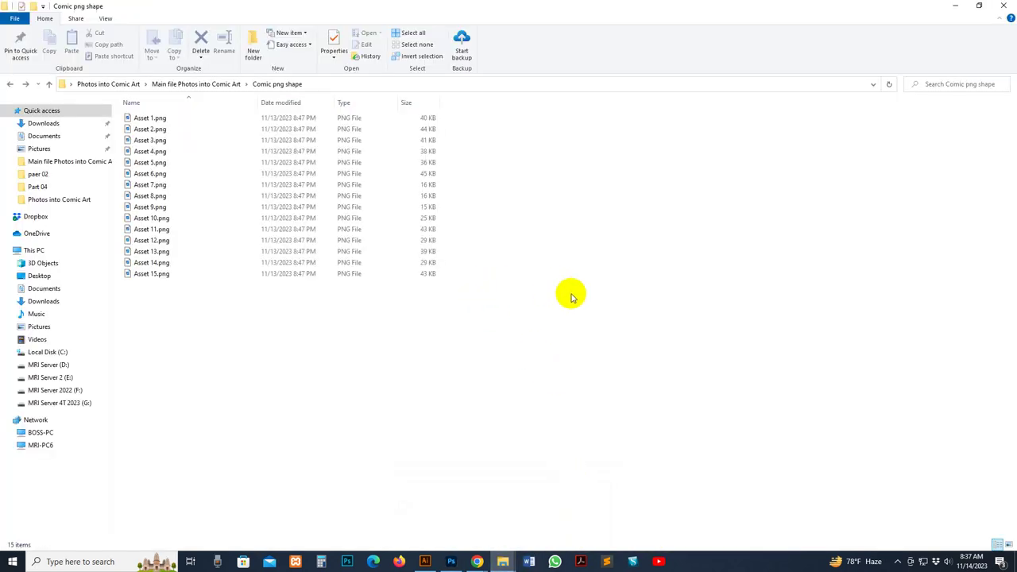
click(191, 83)
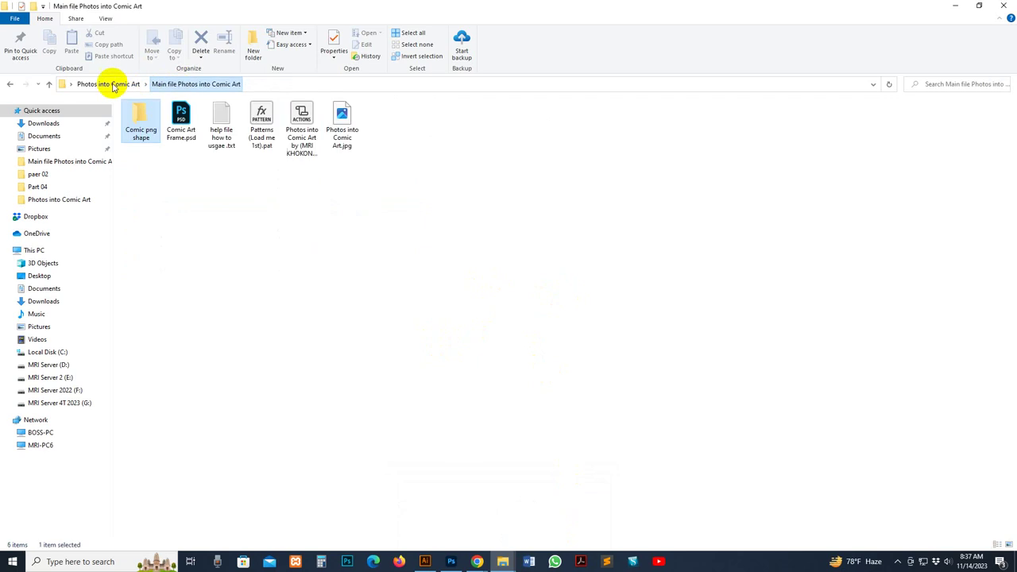
click(103, 84)
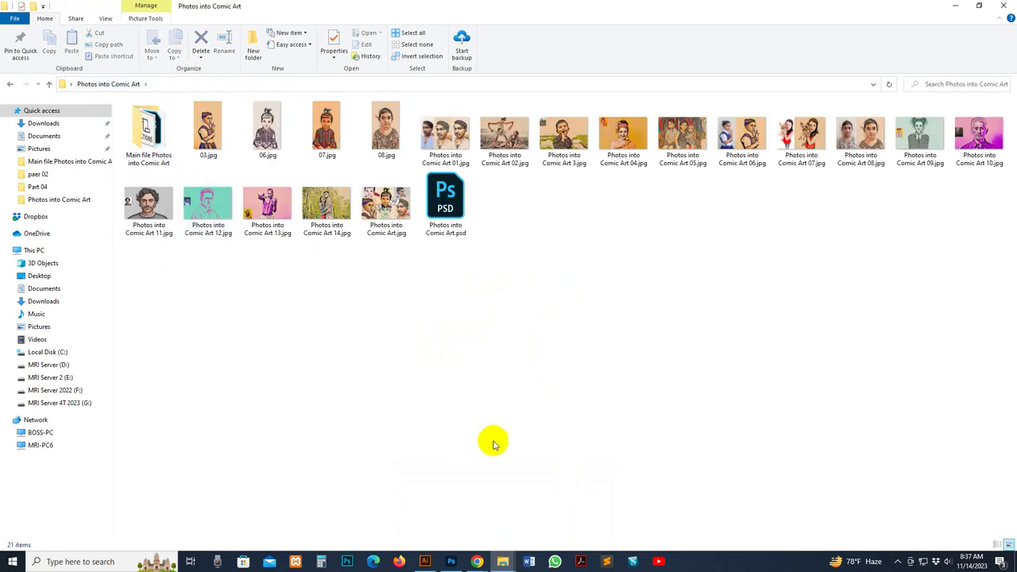
click(463, 563)
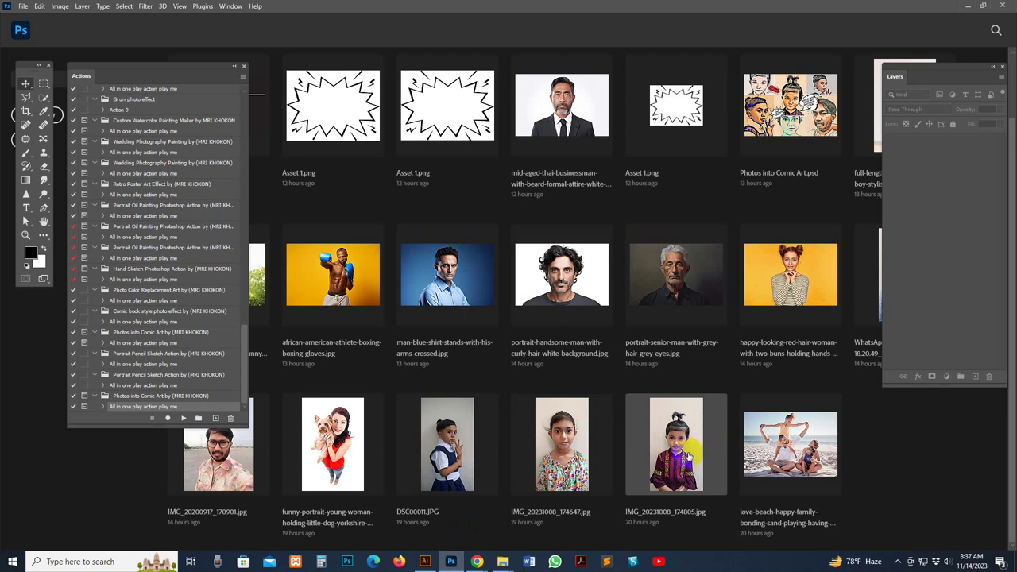
Step: Open IMG_20231008_174805.jpg from recent files and enlarge the Layers panel
click(688, 450)
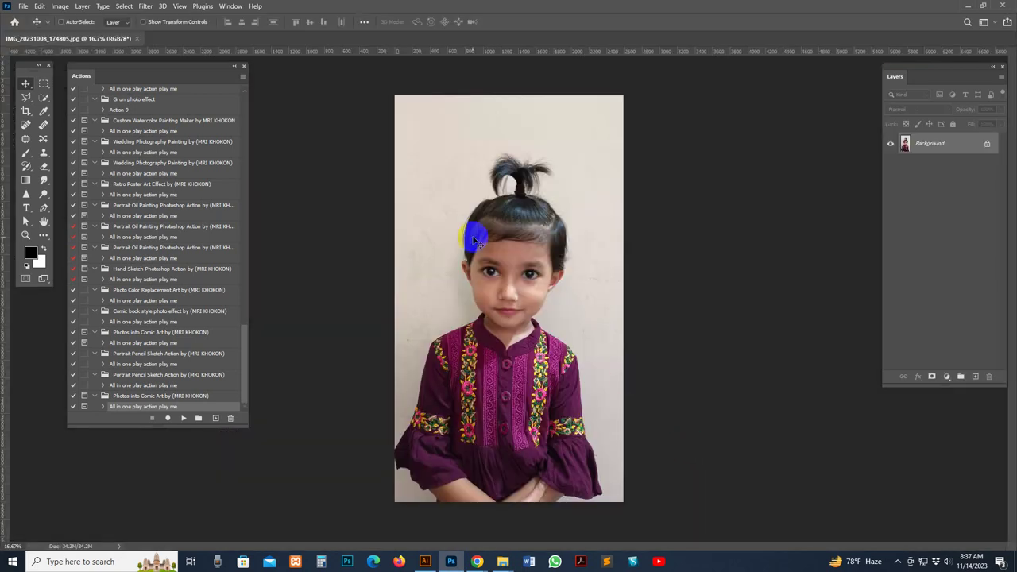
drag(912, 68, 861, 64)
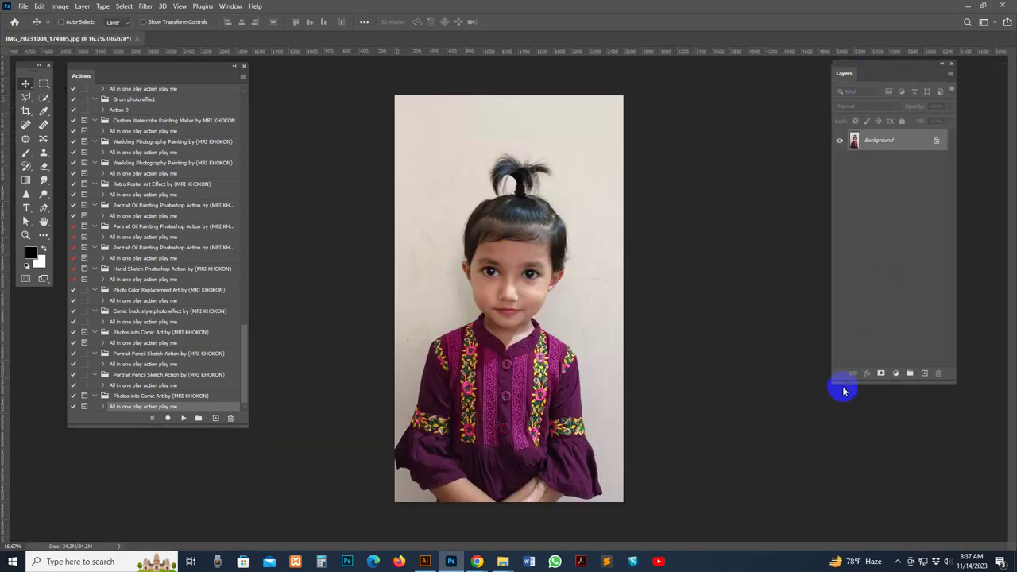
drag(833, 381, 825, 395)
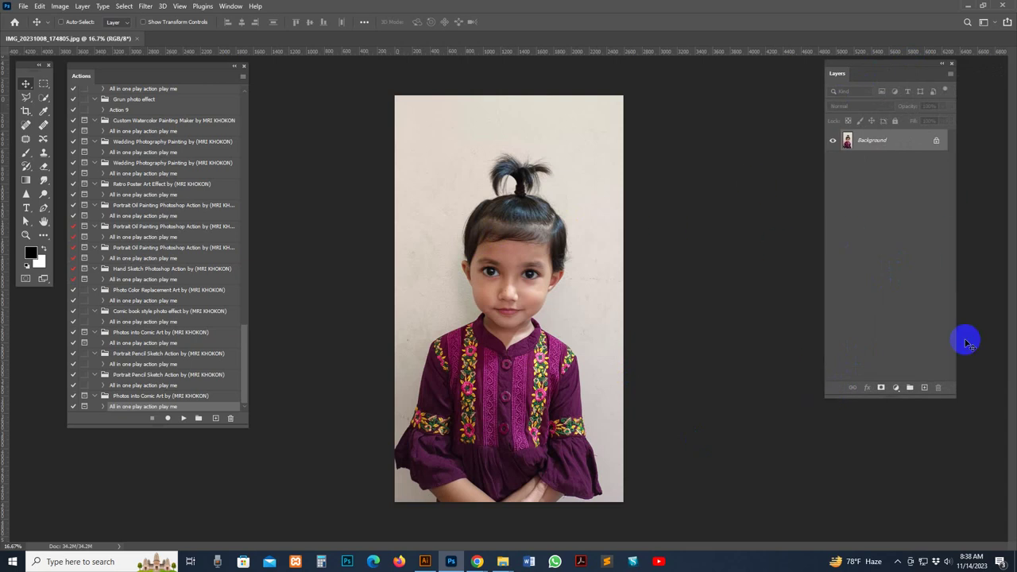
drag(953, 395, 977, 403)
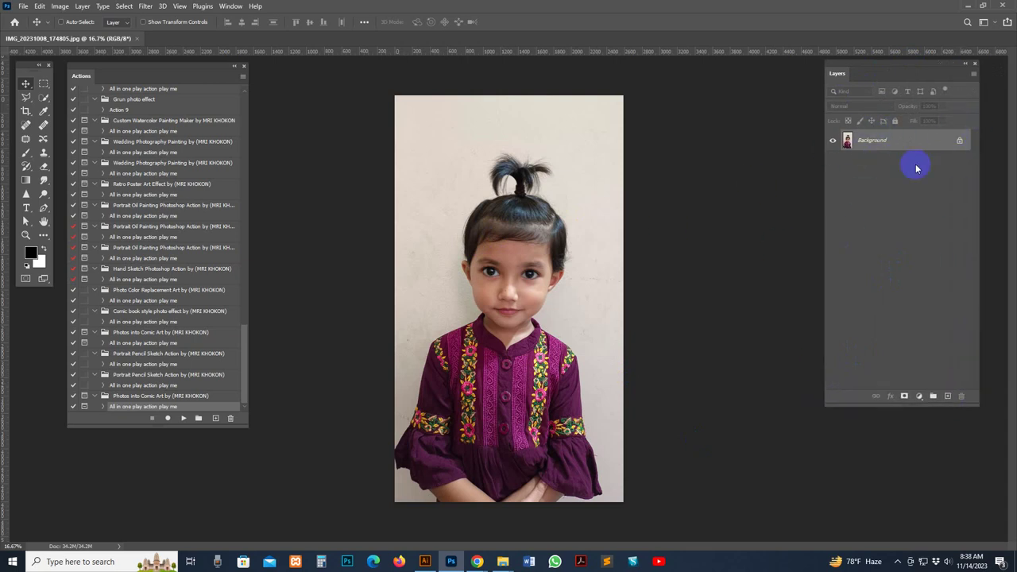
Step: Convert the Background to Layer 0, then flatten it back into a single Background layer
drag(851, 78, 852, 90)
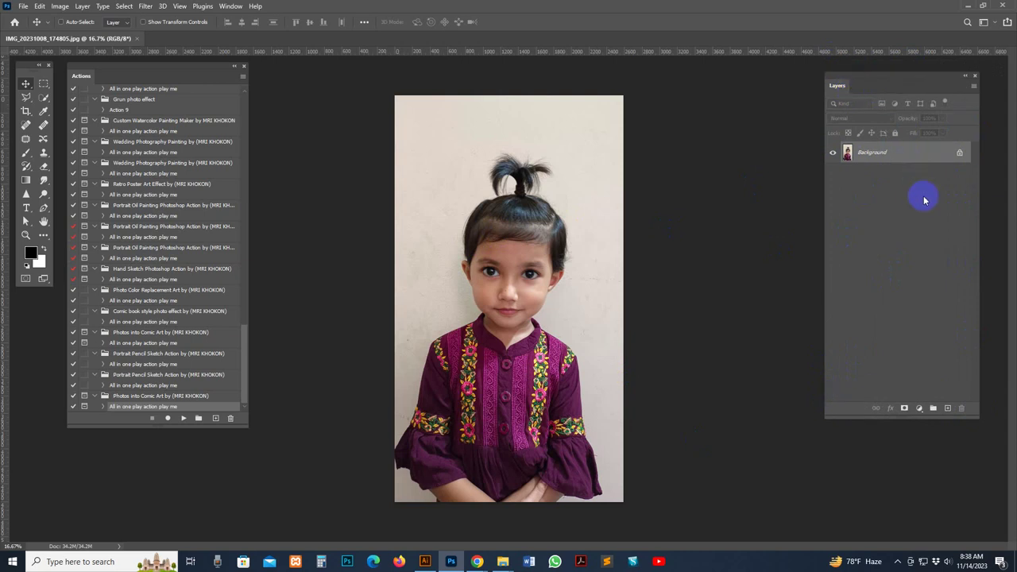
double_click(911, 162)
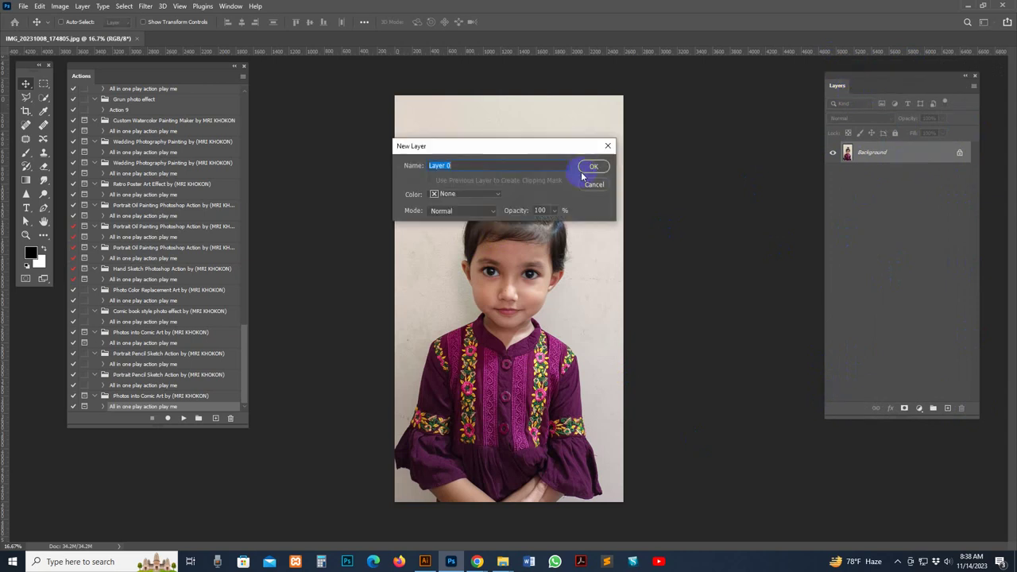
click(604, 168)
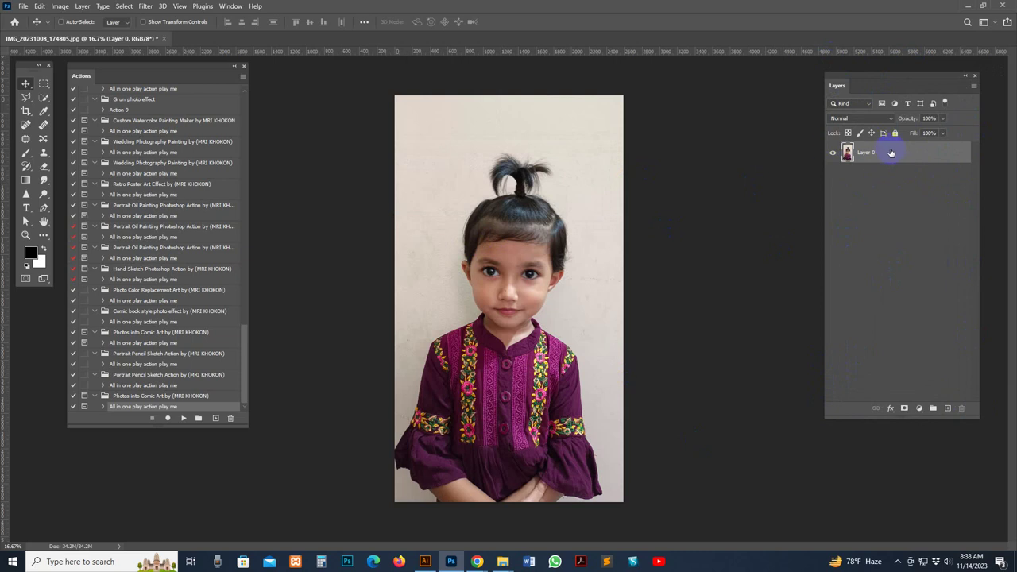
right_click(892, 153)
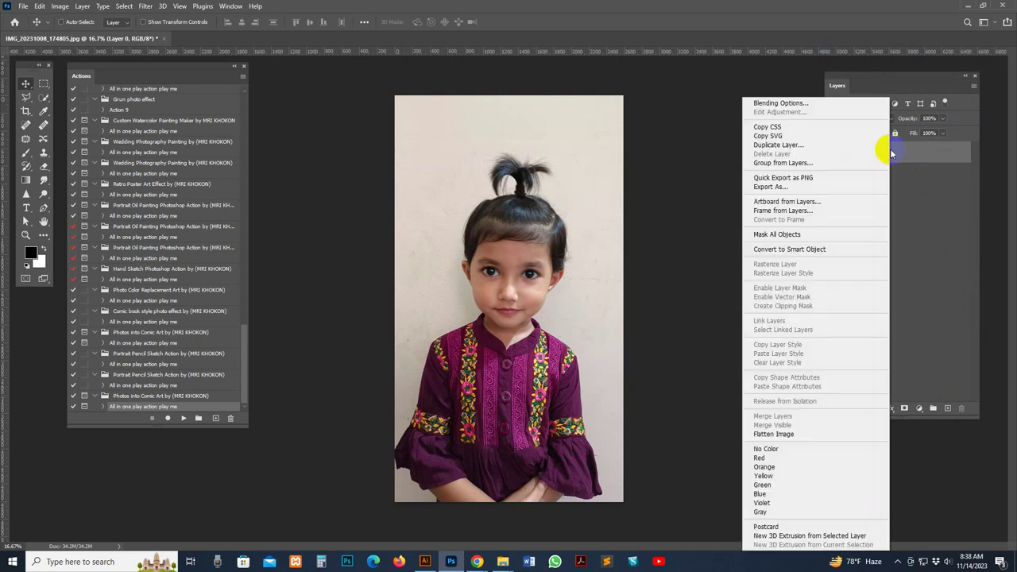
click(769, 435)
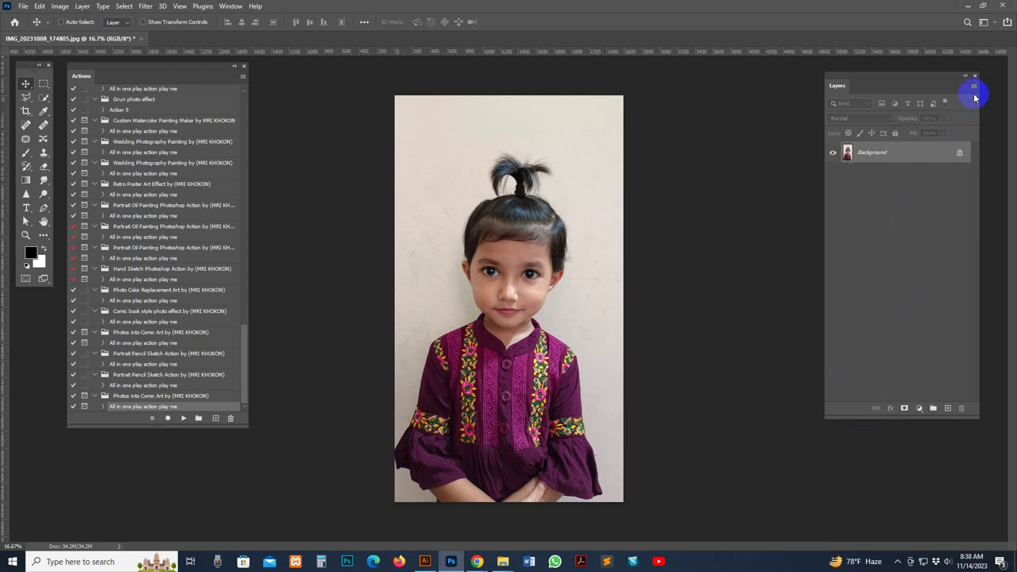
Step: Turn on Expand New Effects in the Layers Panel Options
click(974, 88)
click(960, 476)
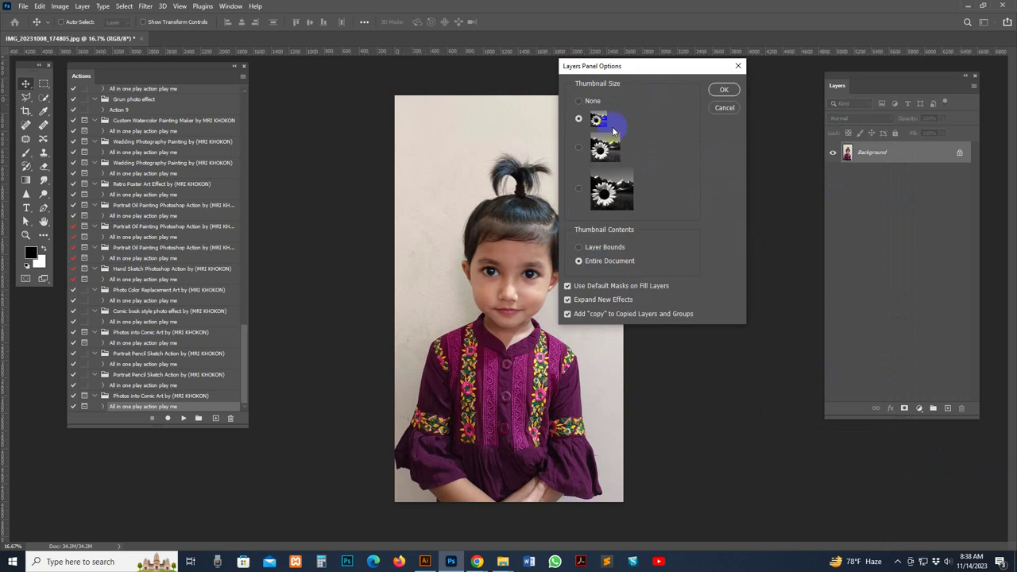
click(570, 301)
click(720, 90)
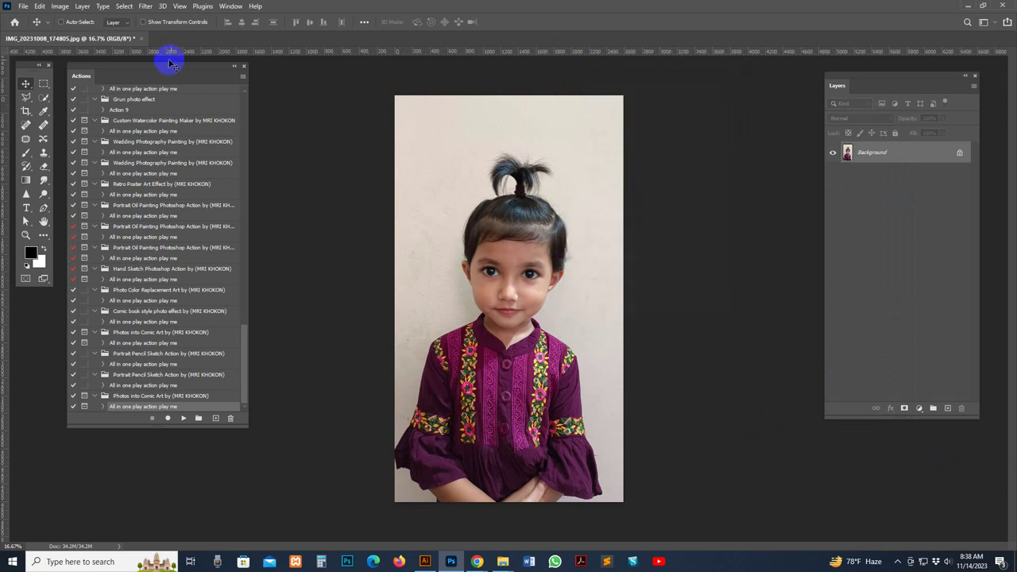
Step: Check the image's colour mode without changing it and zoom in on the portrait
click(59, 6)
mouse_move(68, 17)
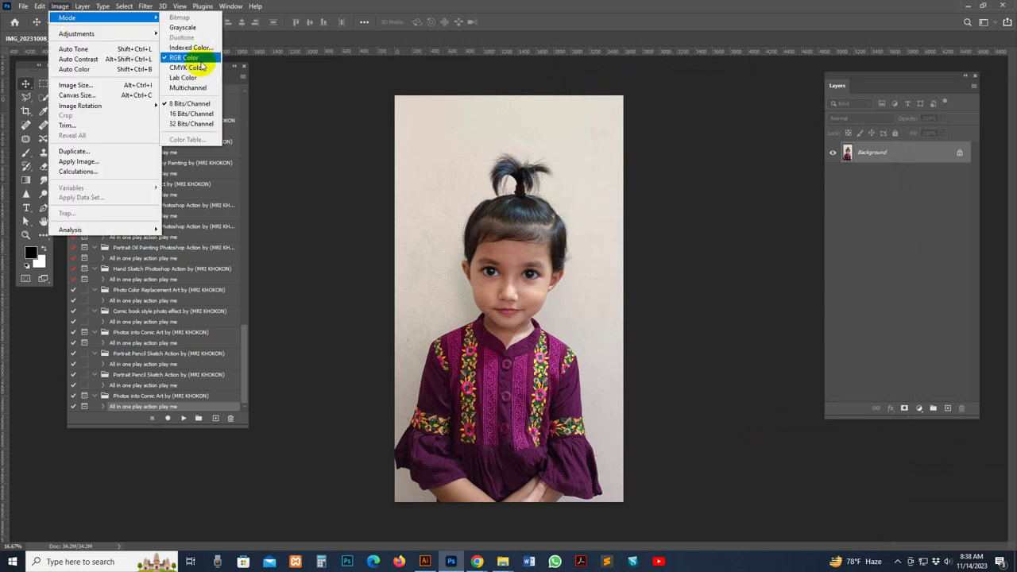
click(513, 85)
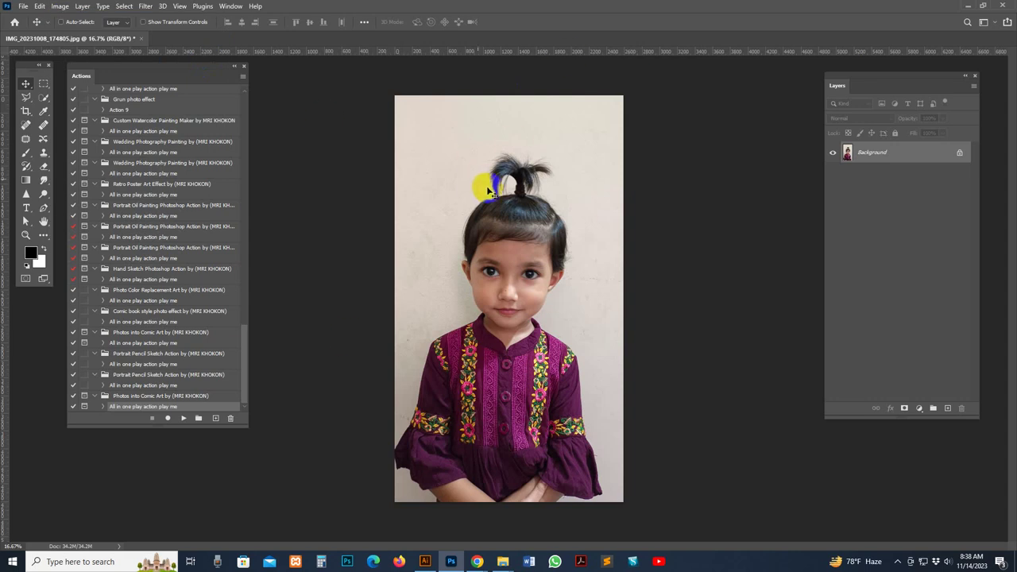
key(z)
click(477, 227)
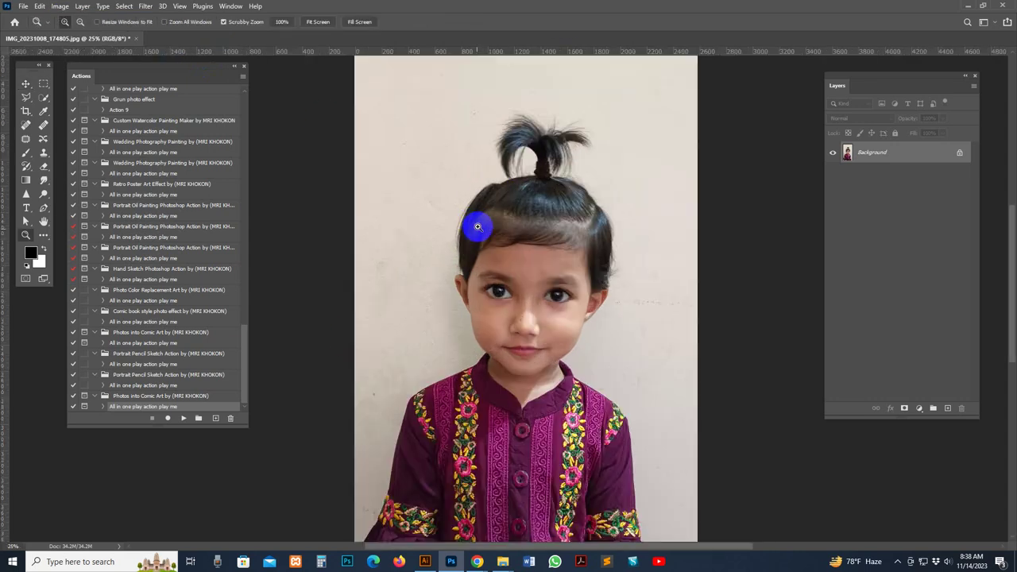
click(256, 99)
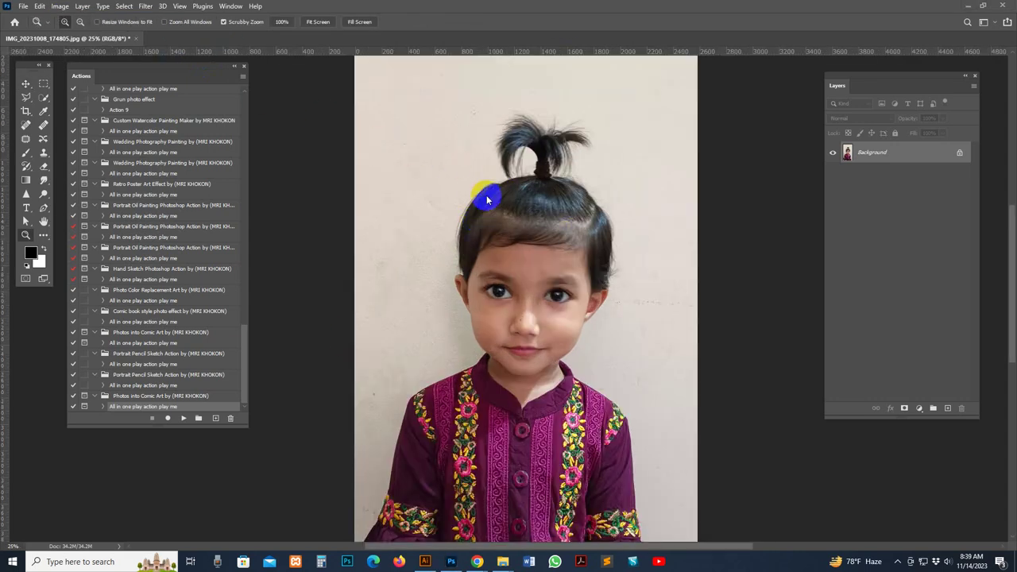
Step: Set the image height to 2500 px with width linked at 1406 px in Image Size
click(59, 6)
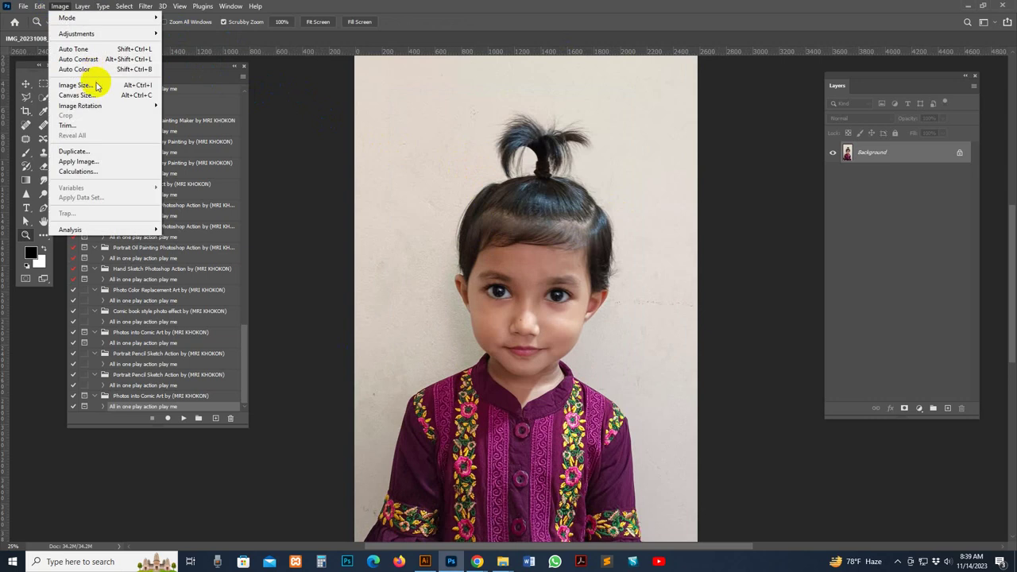
click(96, 86)
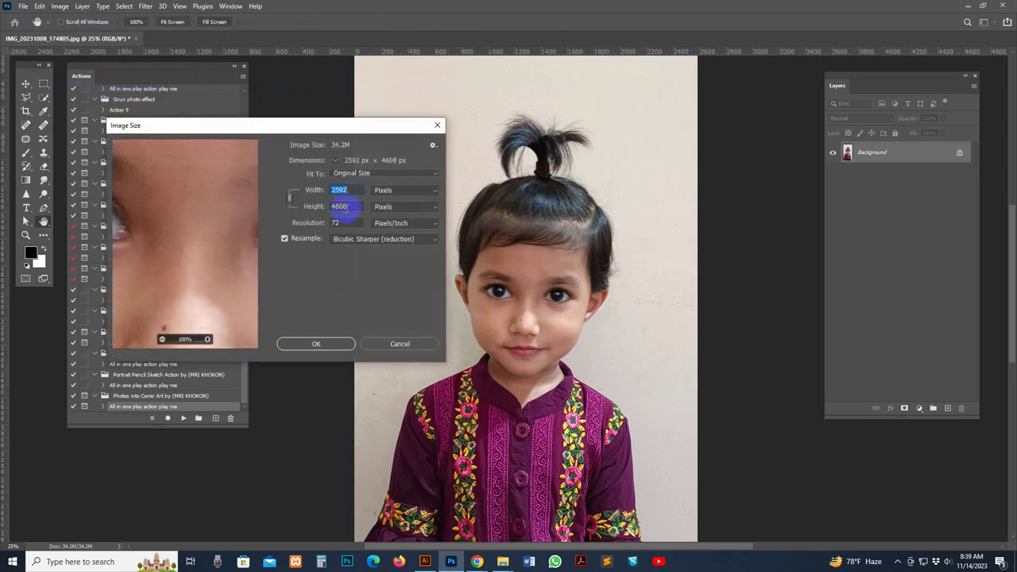
click(337, 205)
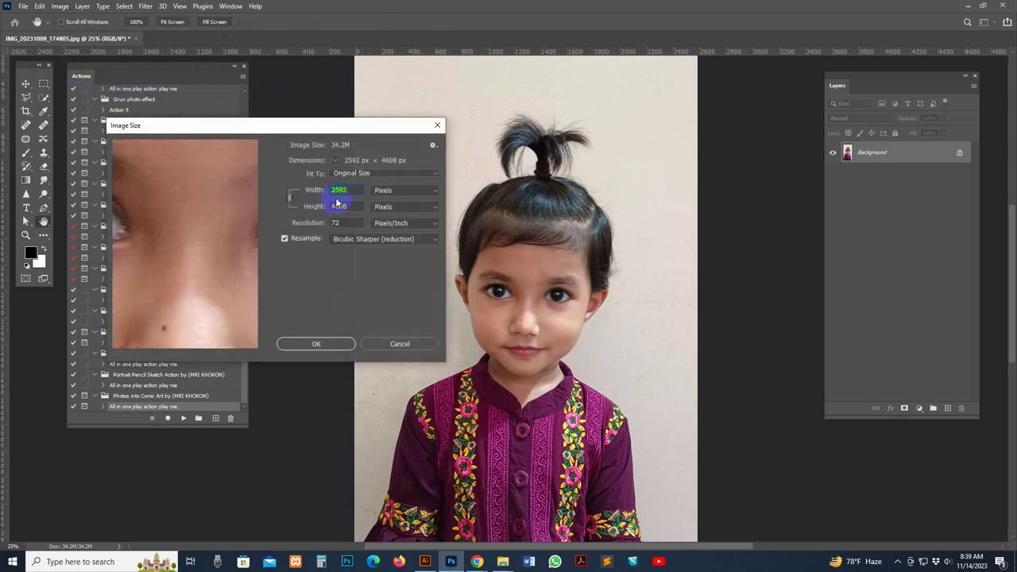
double_click(339, 206)
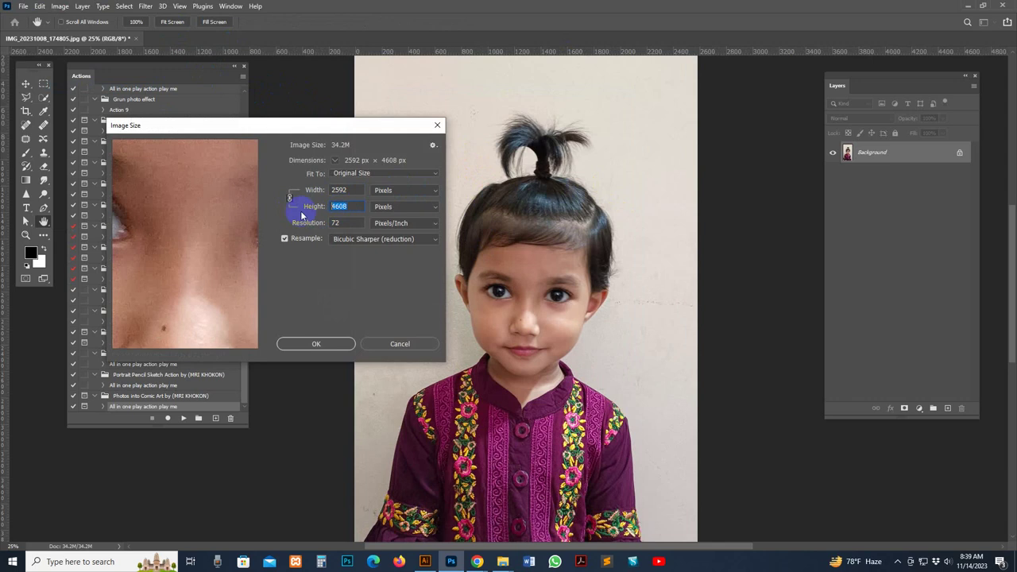
text(2500)
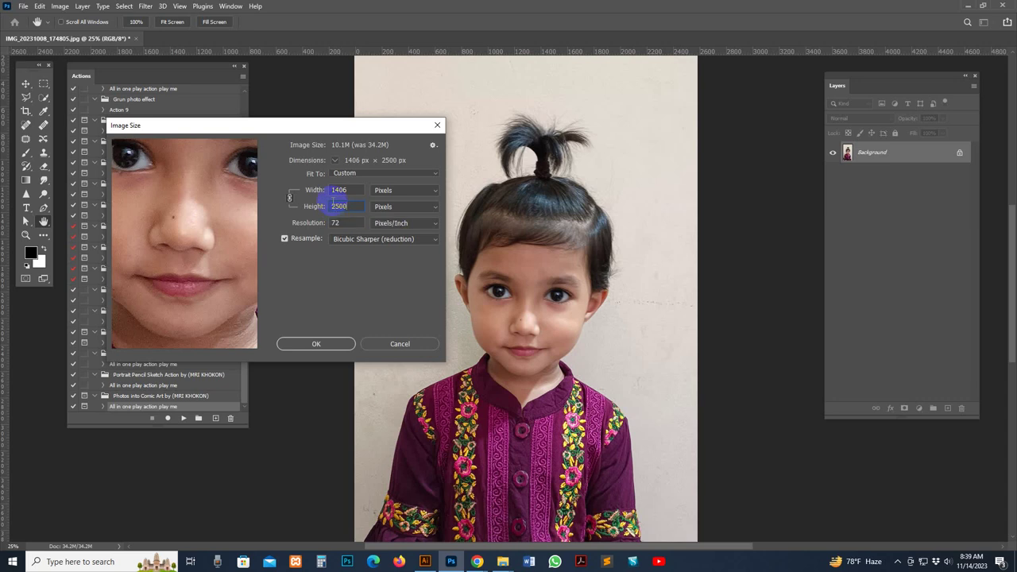
click(323, 344)
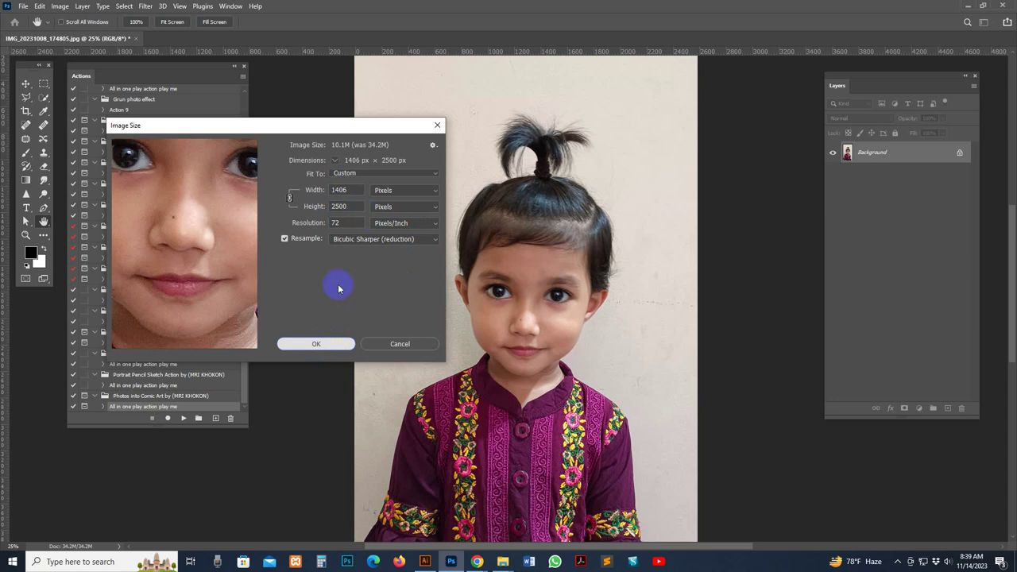
click(310, 345)
key(z)
click(586, 277)
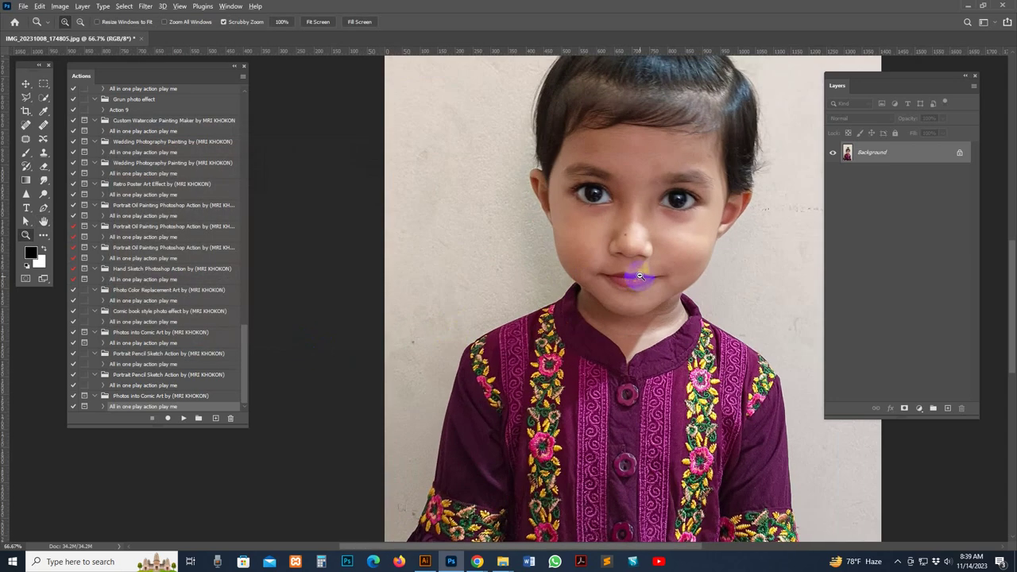
Step: Play the Photos into Comic Art action 'All in one play action play me' on the portrait
alt+click(640, 275)
alt+click(558, 267)
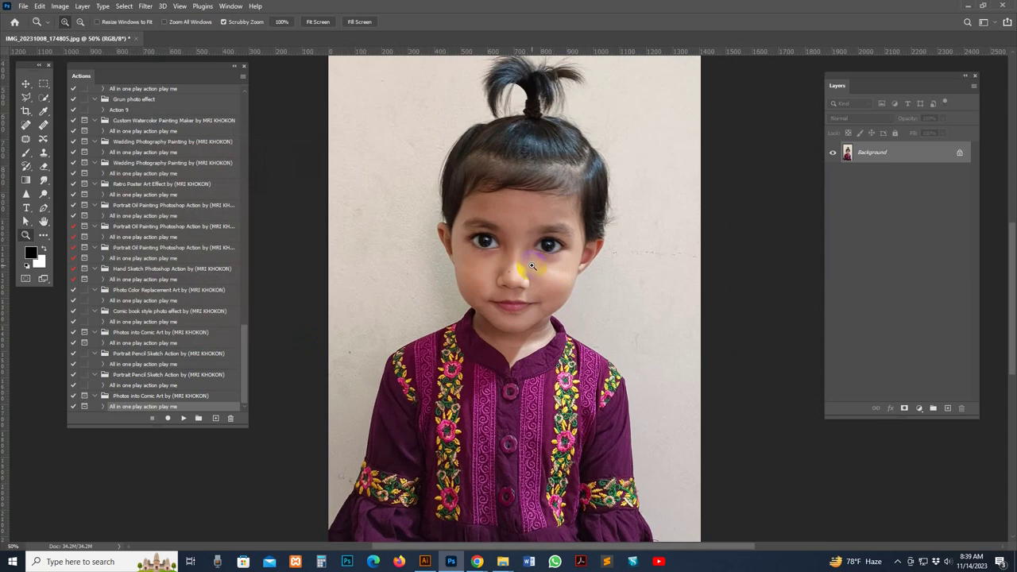
click(180, 416)
click(142, 417)
click(183, 419)
click(183, 418)
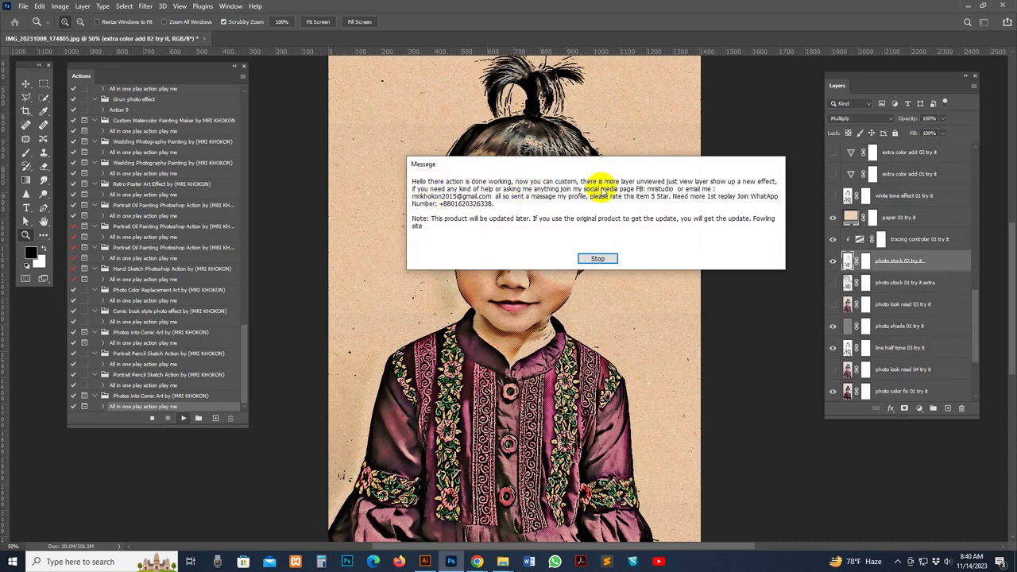
Step: Dismiss the action's message, zoom into the comic face, and enlarge the Layers panel
click(598, 260)
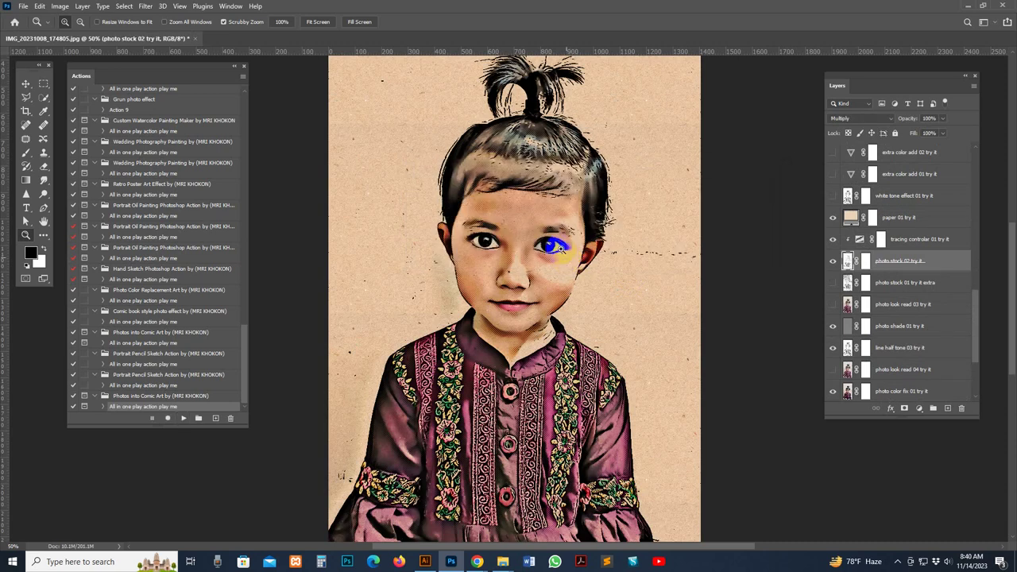
click(554, 229)
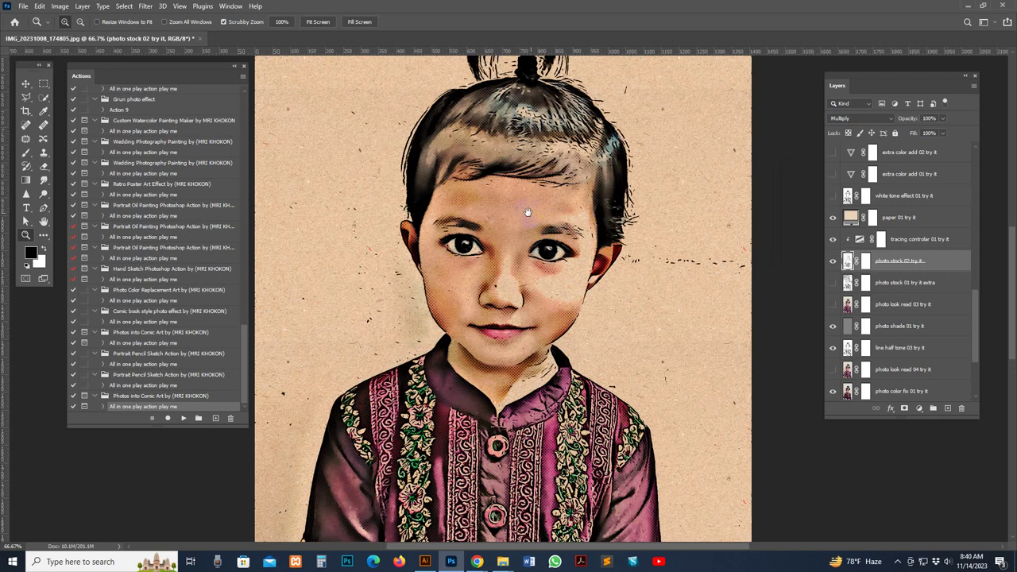
click(572, 272)
scroll(588, 206, down, 5)
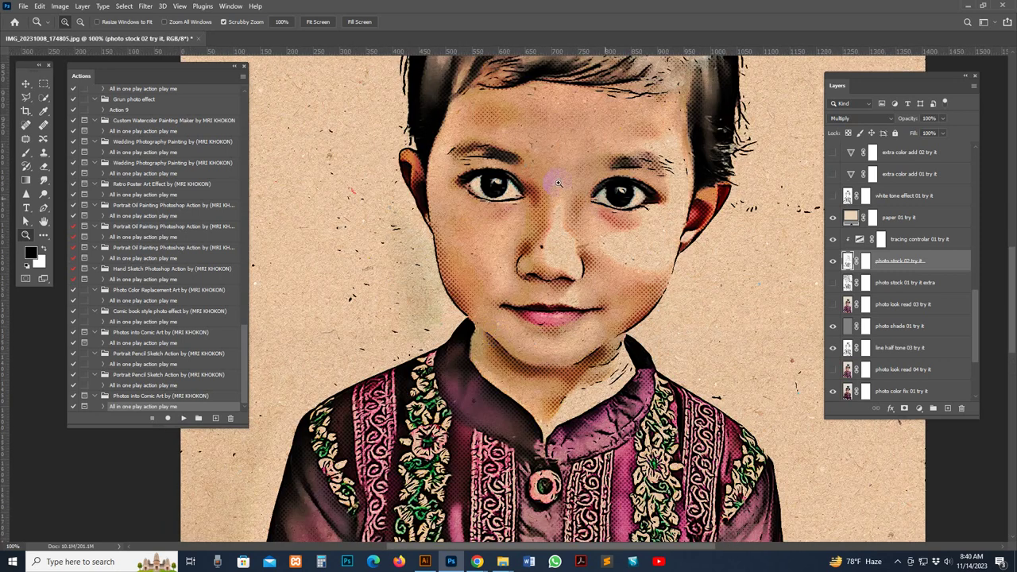
drag(522, 262, 586, 341)
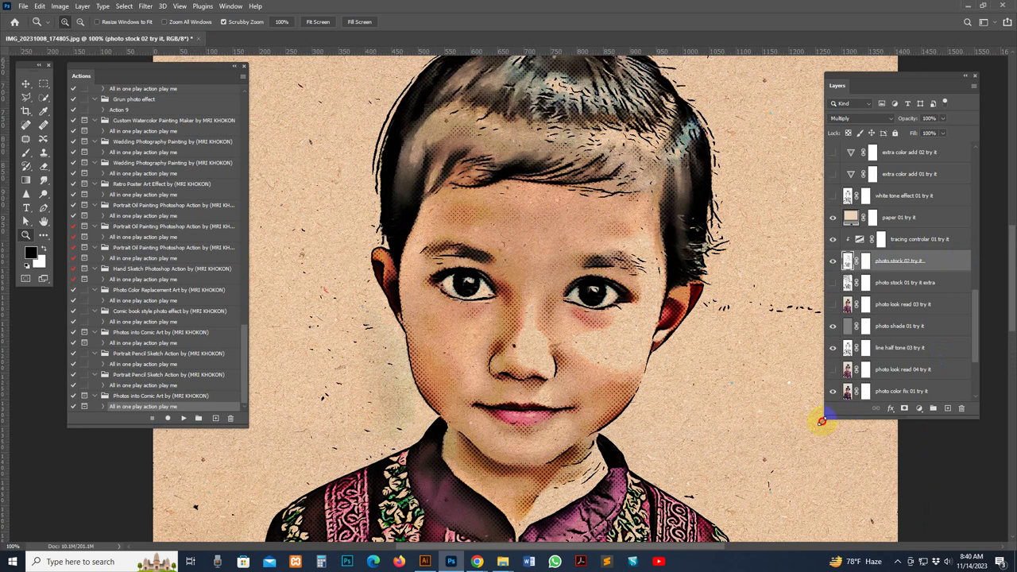
drag(822, 421, 800, 464)
drag(842, 87, 874, 91)
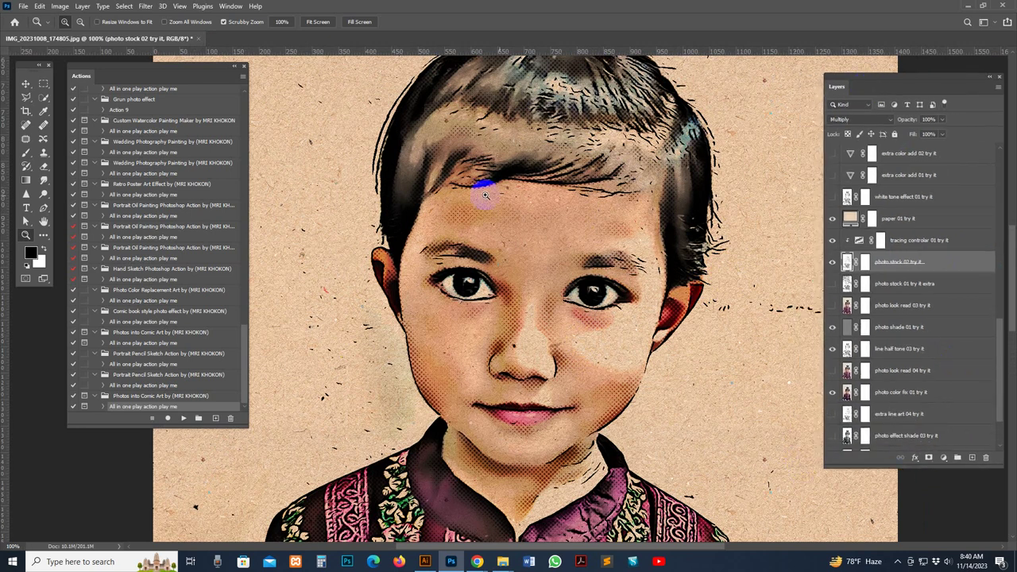
Step: Toggle the photo stock 02 try it layer off and on to compare
click(848, 263)
click(833, 264)
click(833, 263)
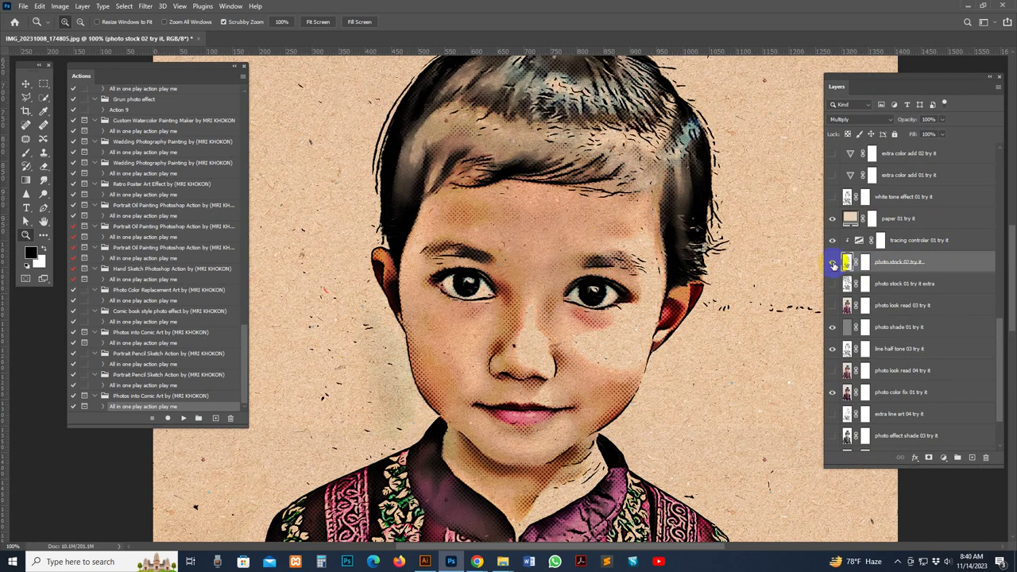
click(834, 265)
click(834, 265)
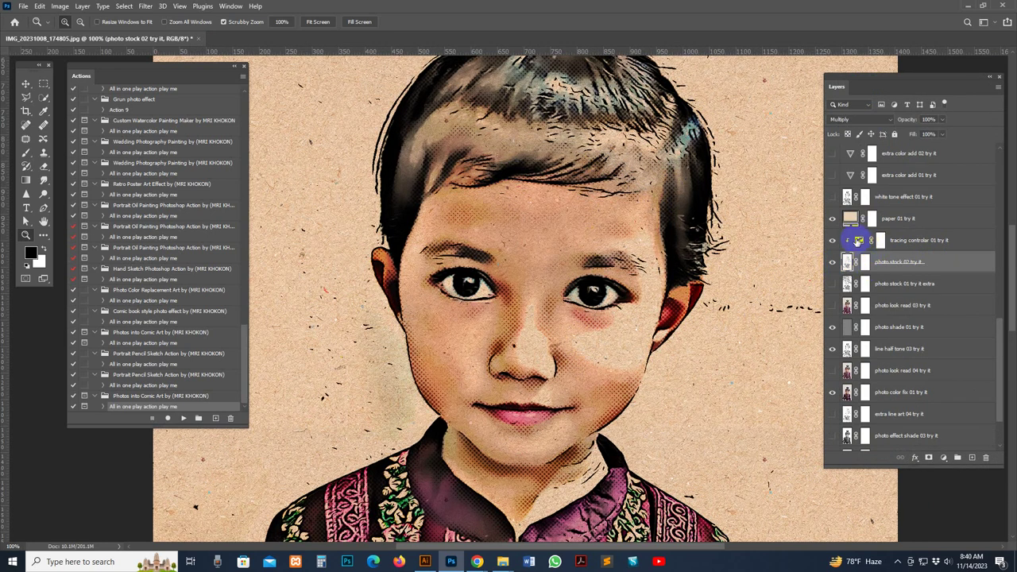
Step: Lower the tracing controlar 01 Threshold Level from 152 to about 52
double_click(859, 241)
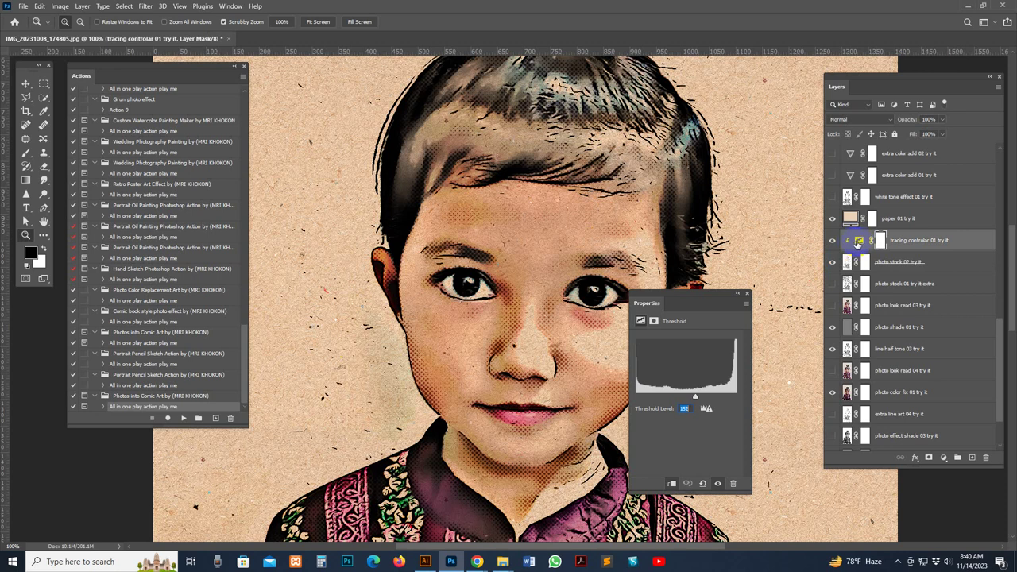
drag(698, 302, 781, 340)
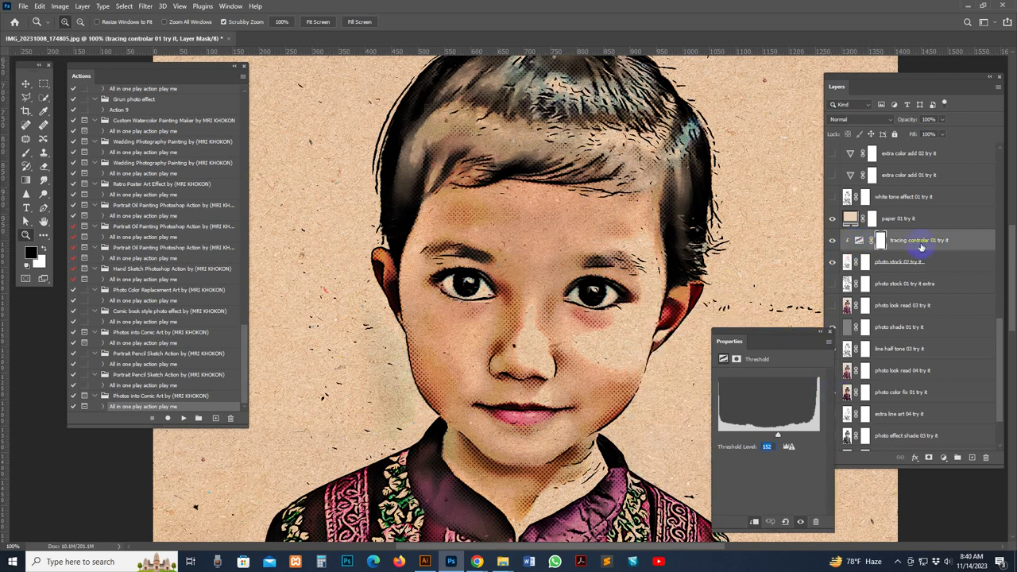
click(861, 240)
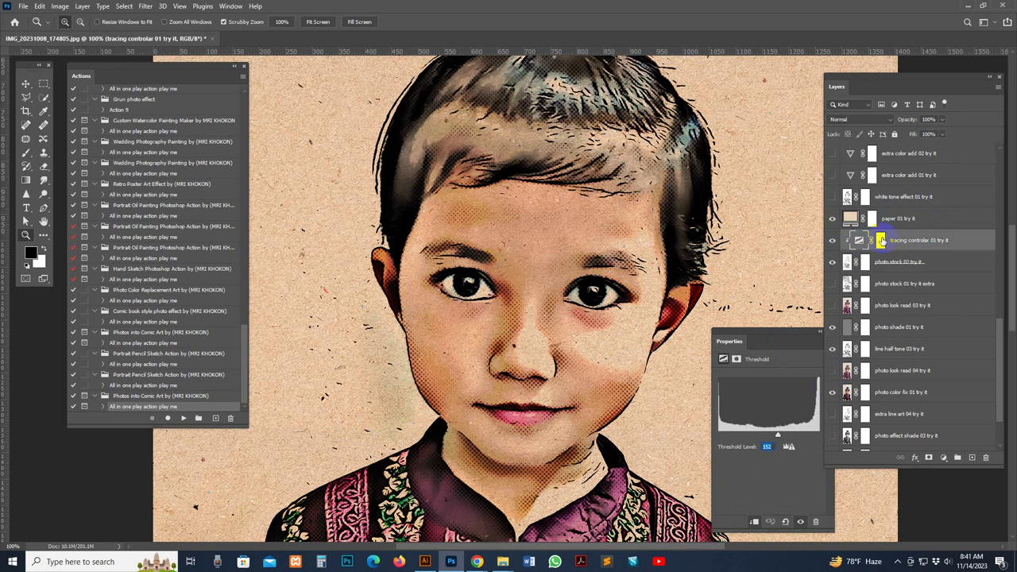
click(880, 241)
click(858, 241)
drag(772, 337, 766, 336)
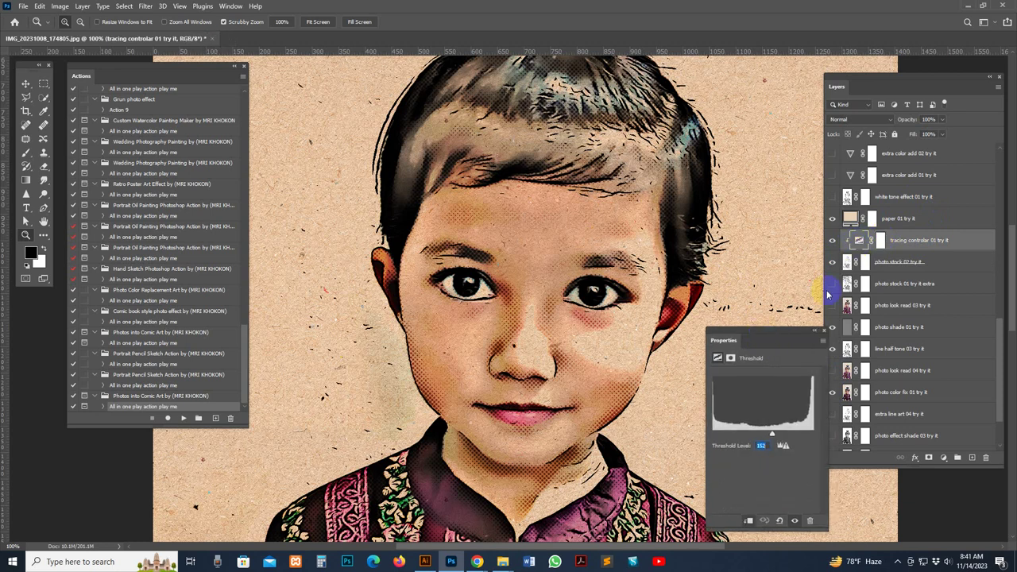
mouse_move(772, 436)
mouse_down()
mouse_move(729, 436)
mouse_move(803, 437)
mouse_move(786, 435)
mouse_up()
Step: Target the photo stock 02 try it layer mask with the Brush tool
click(824, 332)
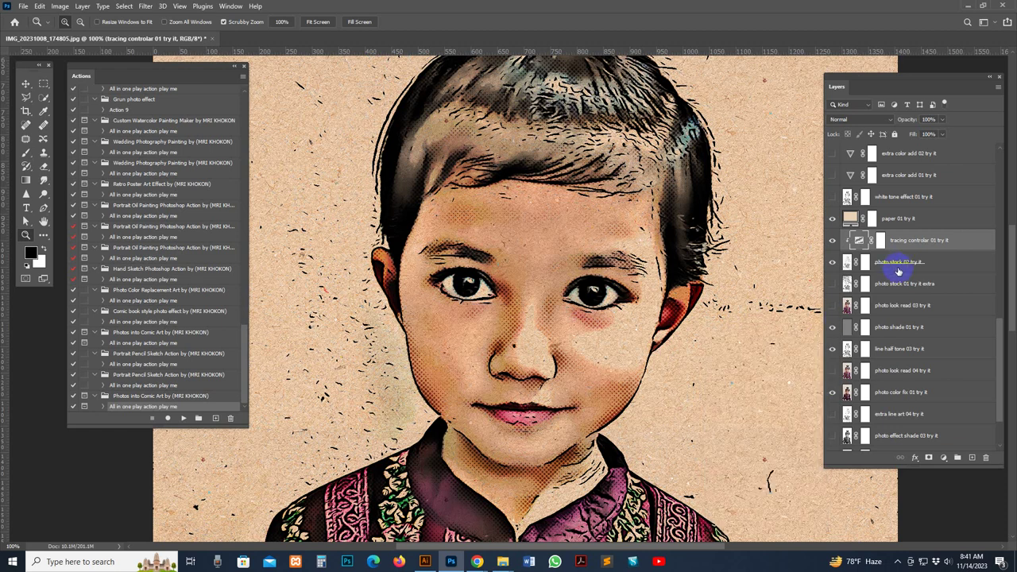
click(903, 269)
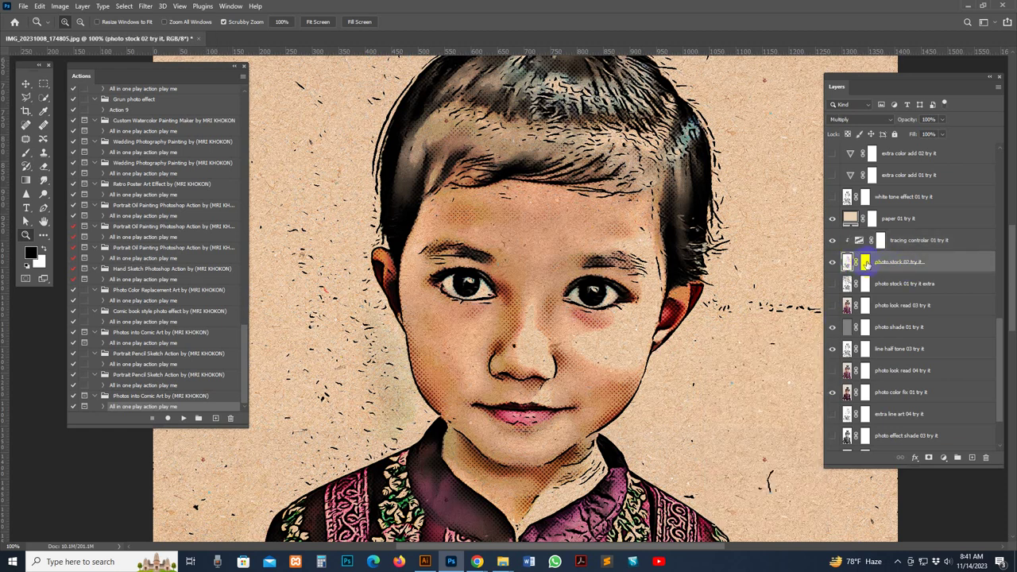
click(872, 263)
click(865, 263)
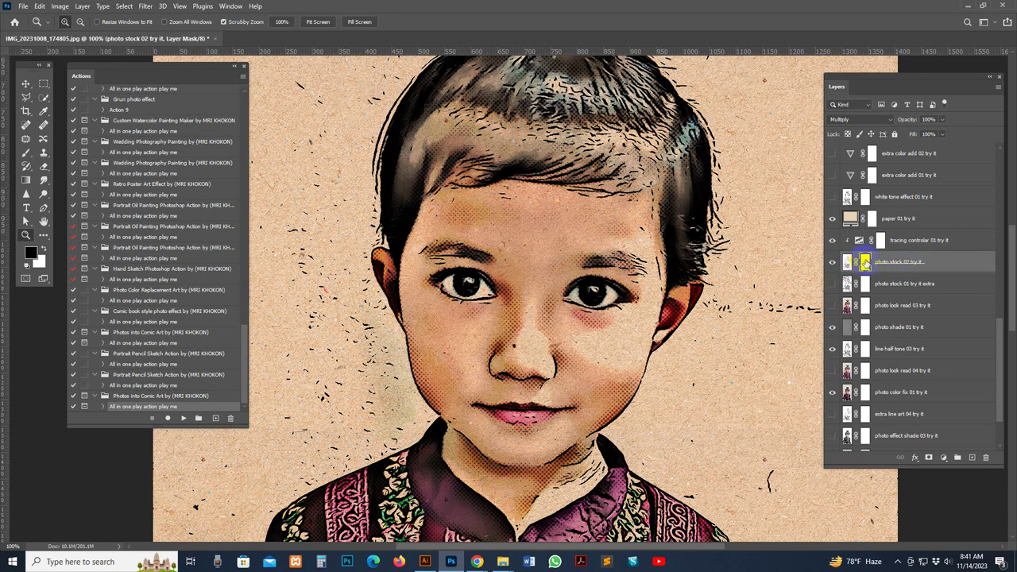
click(26, 153)
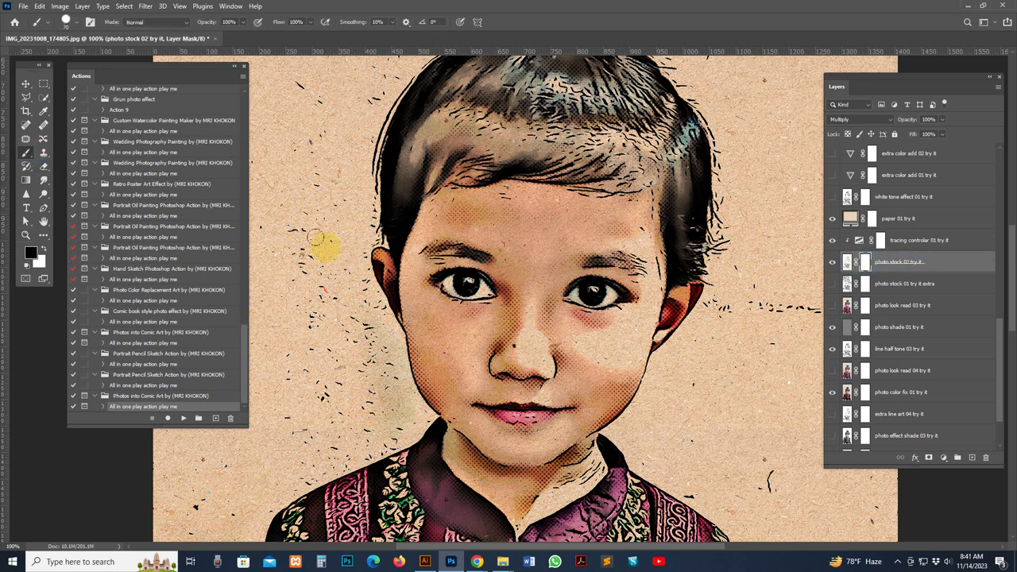
Step: Paint out stray marks around the boy's head and ear on the mask
drag(344, 322, 432, 248)
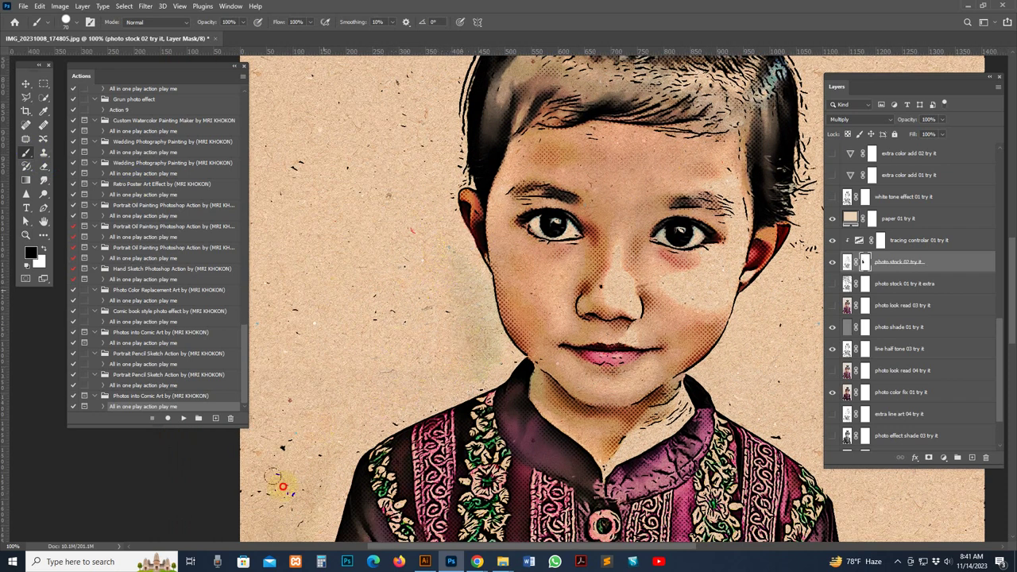
drag(403, 140, 386, 295)
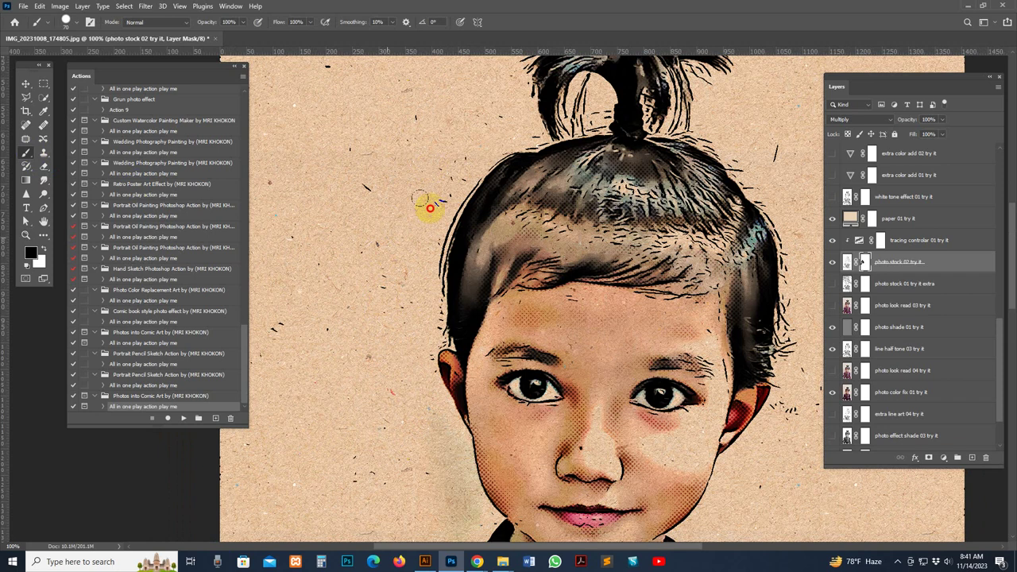
drag(606, 211, 503, 76)
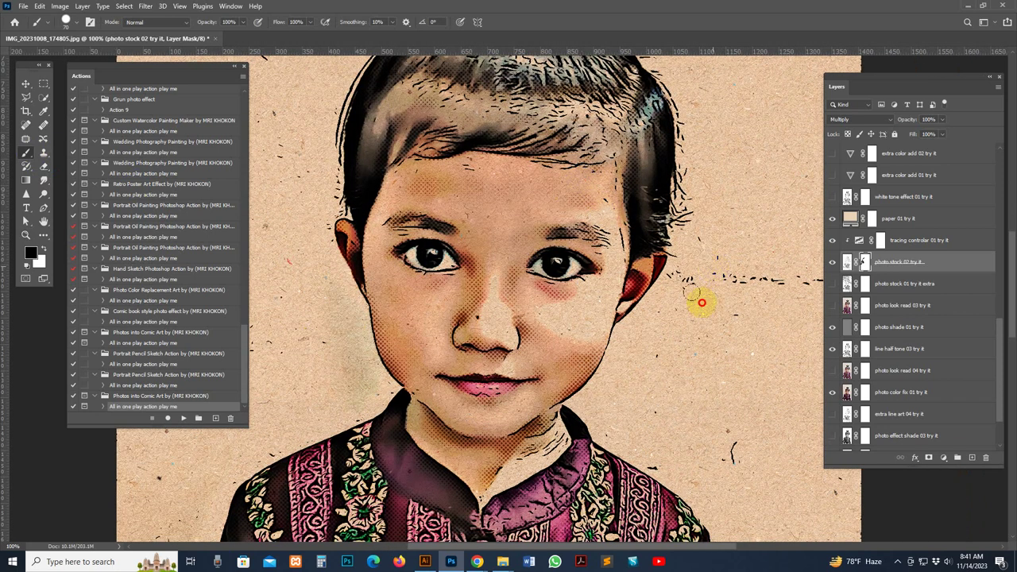
drag(712, 239, 601, 152)
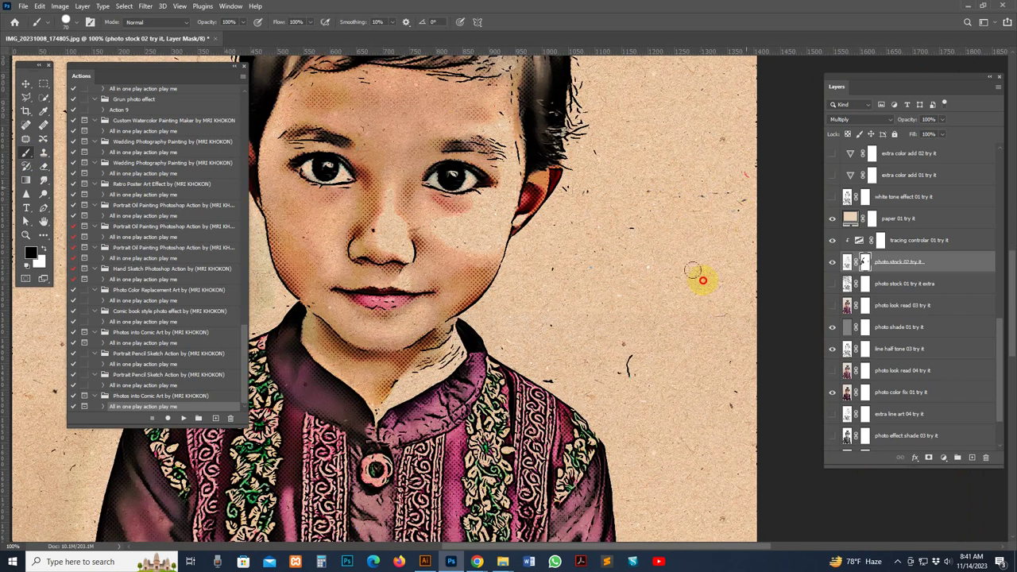
click(558, 368)
mouse_move(544, 359)
mouse_down()
mouse_move(641, 177)
mouse_move(632, 159)
mouse_move(665, 470)
mouse_move(636, 356)
mouse_move(686, 227)
mouse_move(557, 178)
mouse_move(686, 302)
mouse_move(522, 211)
mouse_up()
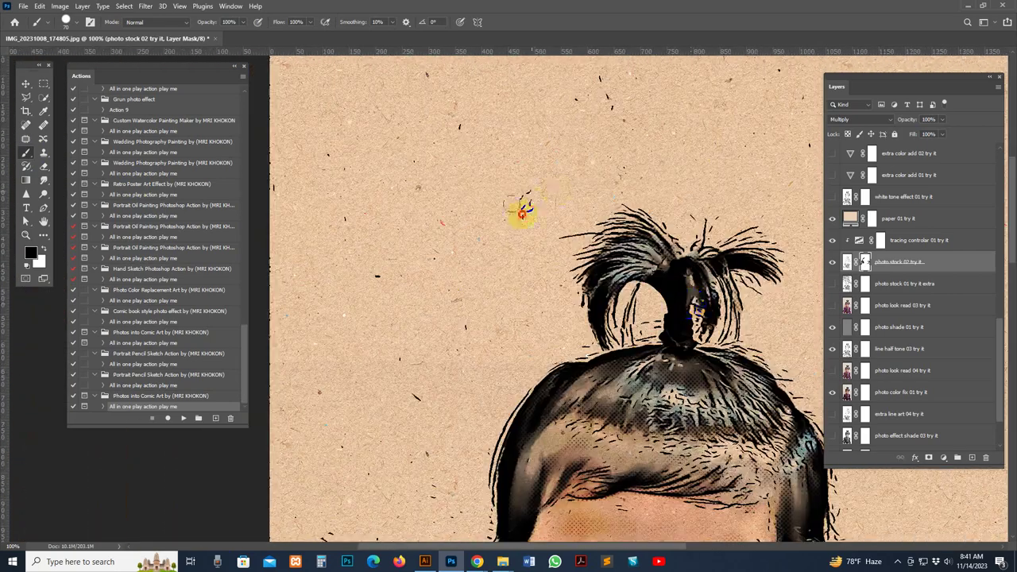
drag(636, 143, 496, 186)
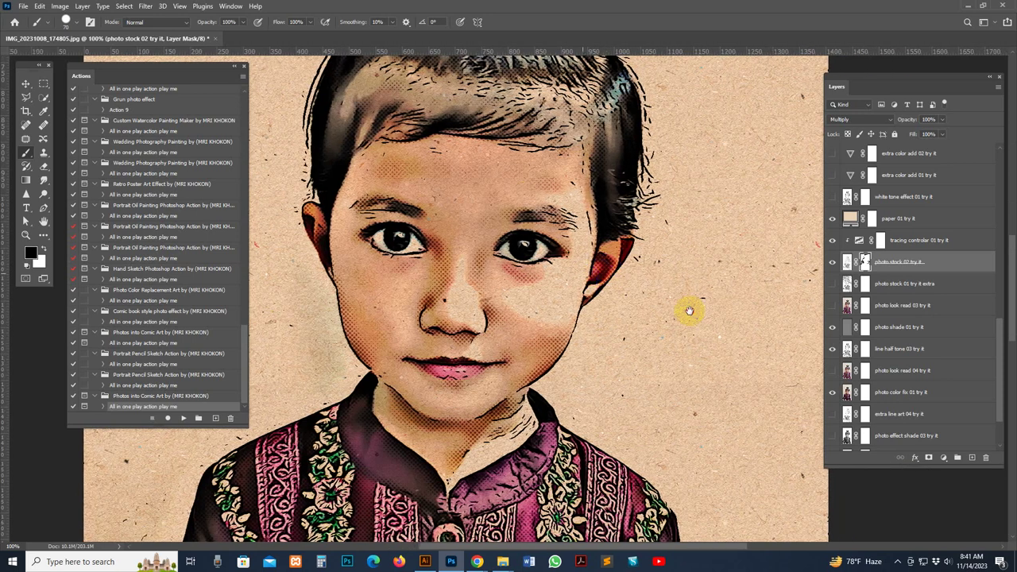
drag(690, 311, 658, 308)
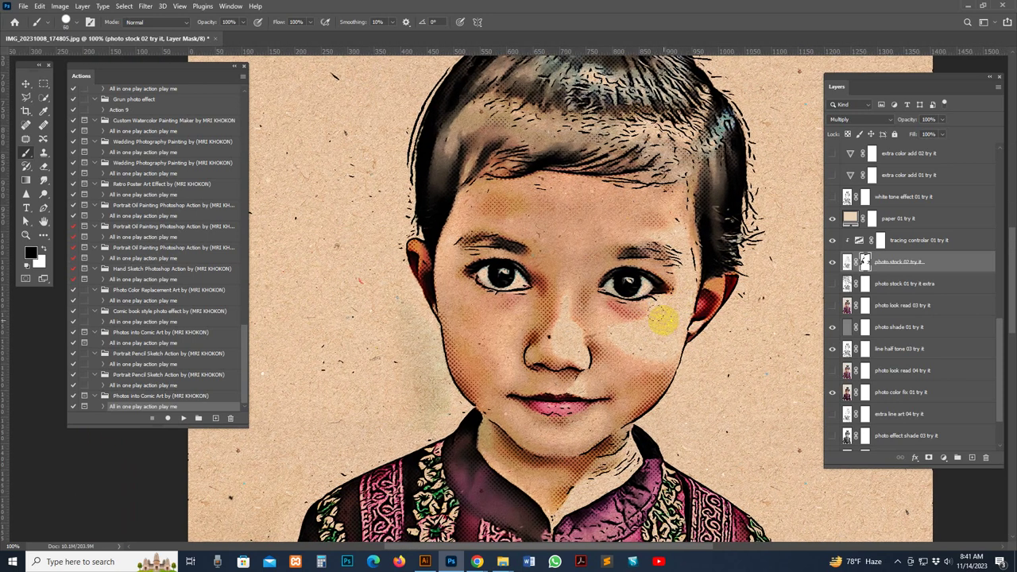
mouse_move(681, 272)
mouse_down()
mouse_move(676, 211)
mouse_move(533, 182)
mouse_up()
scroll(530, 357, down, 3)
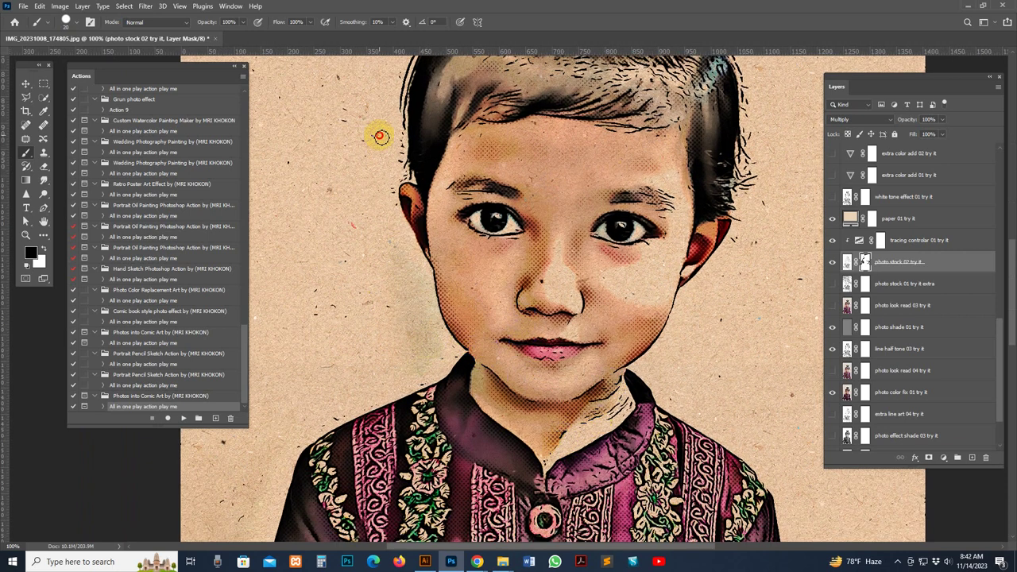
click(924, 288)
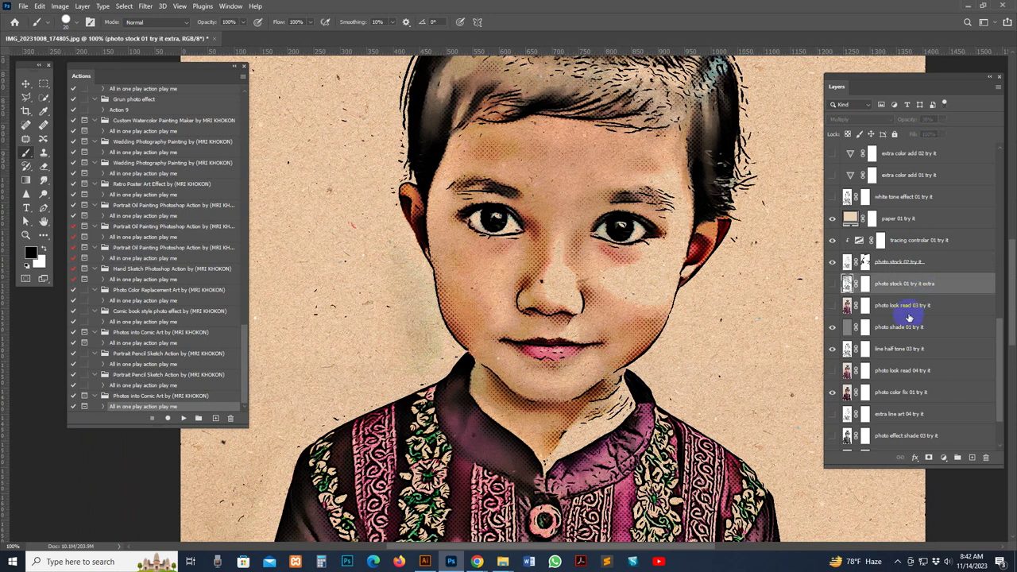
click(913, 315)
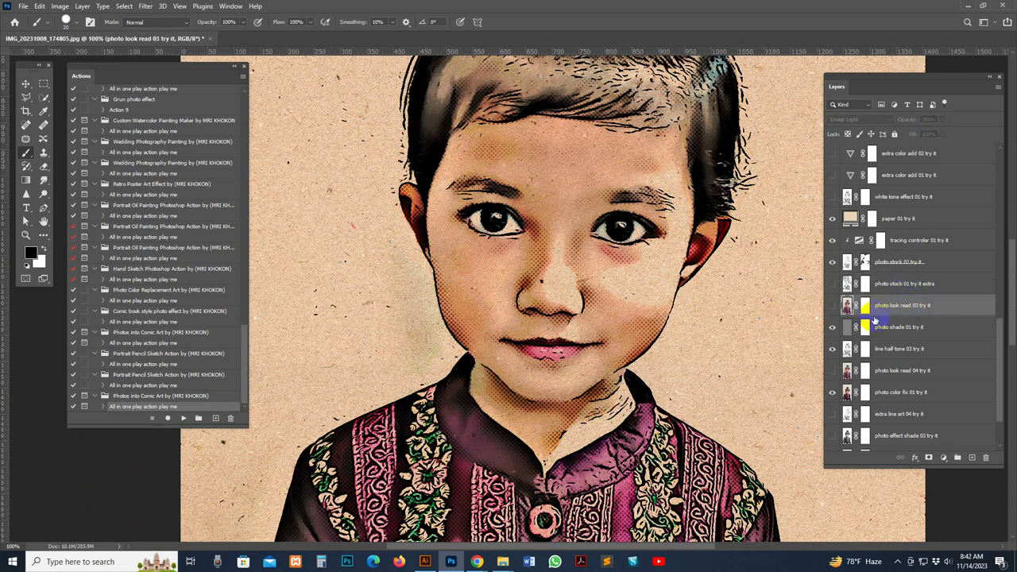
Step: Preview the orange photo look read 03 colouring, leaving it hidden
click(832, 305)
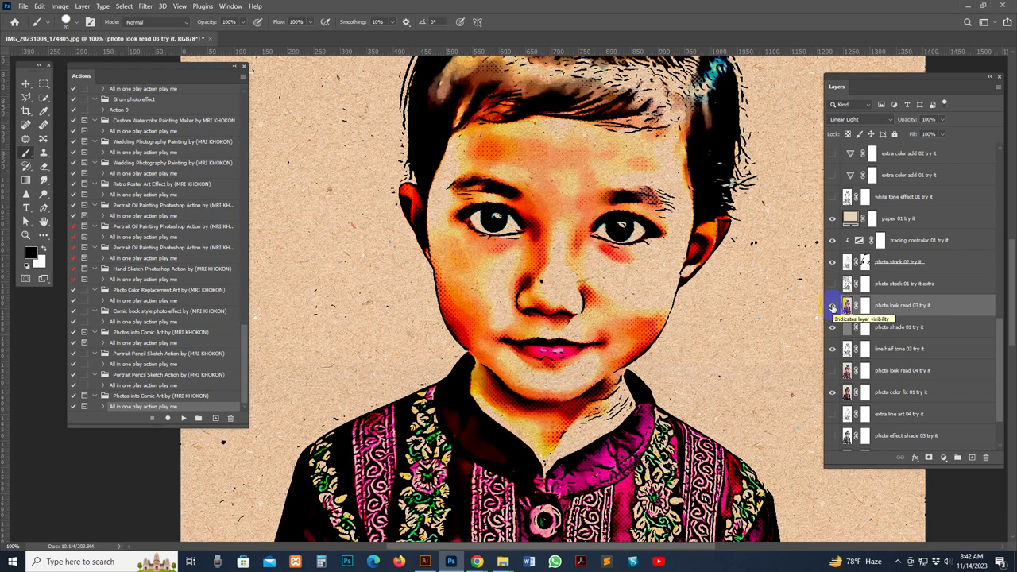
click(833, 306)
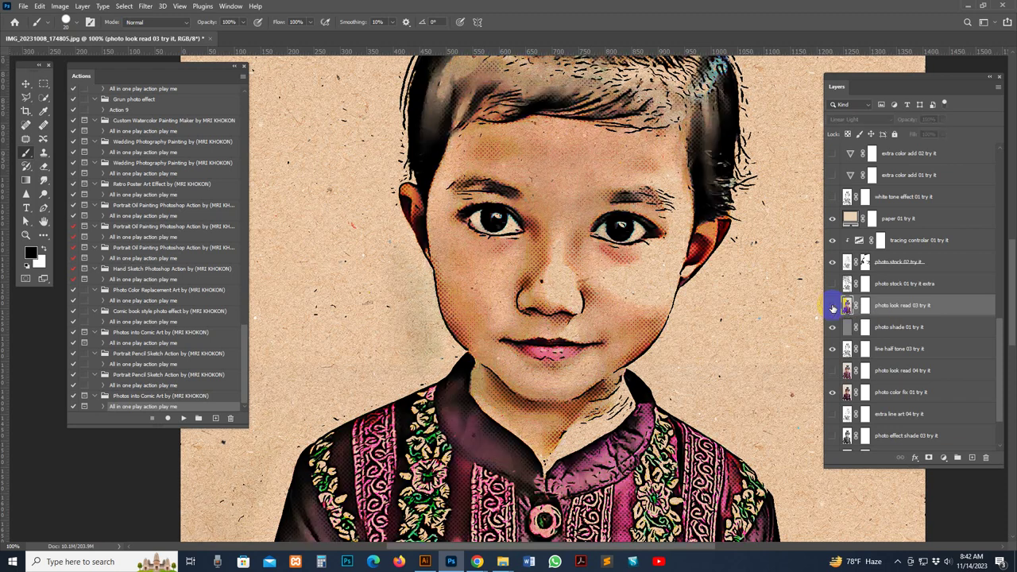
click(832, 306)
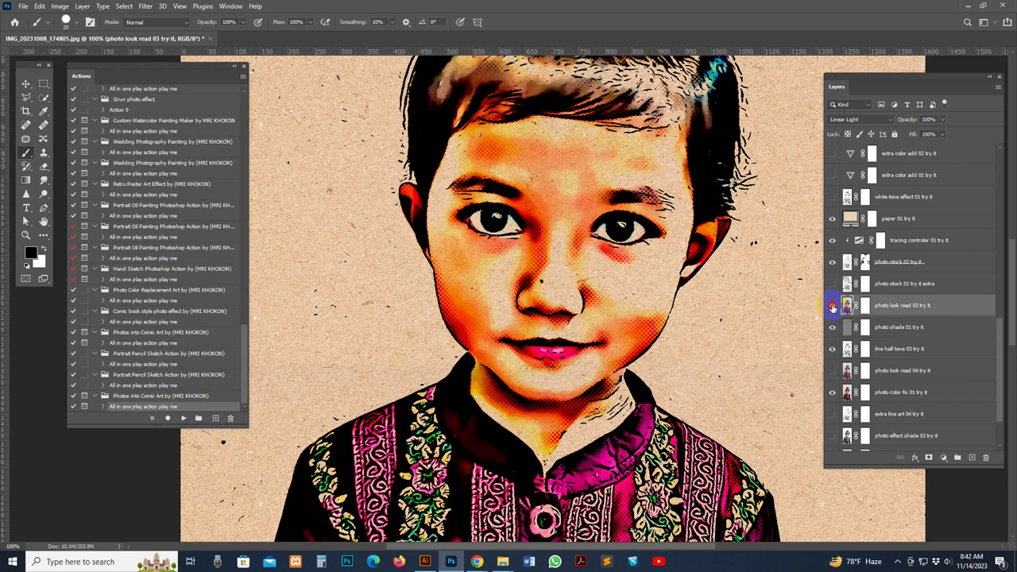
click(832, 306)
scroll(906, 337, down, 1)
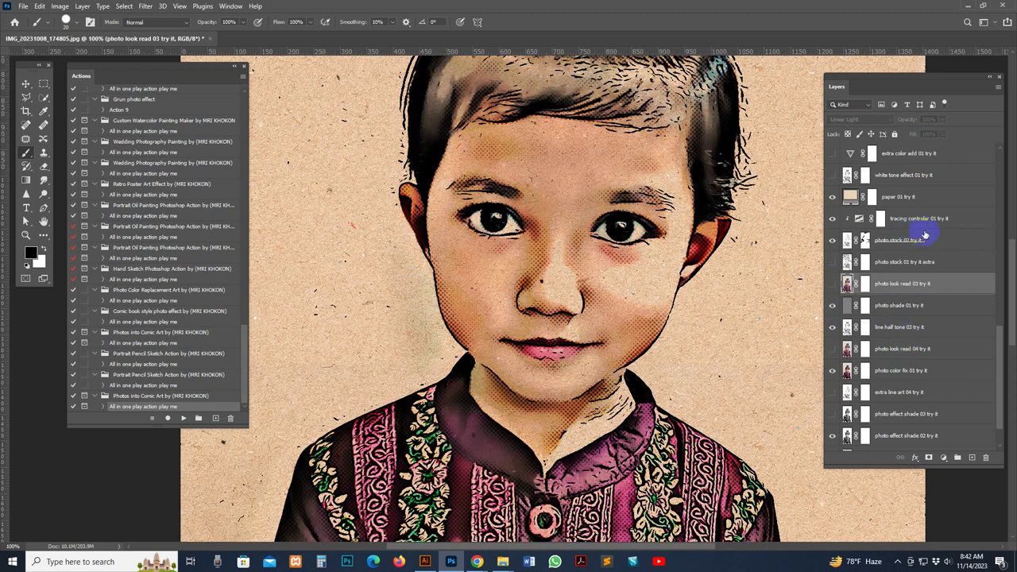
Step: Compare the pale white tone effect 01 layer on and off, ending hidden
click(906, 175)
click(832, 176)
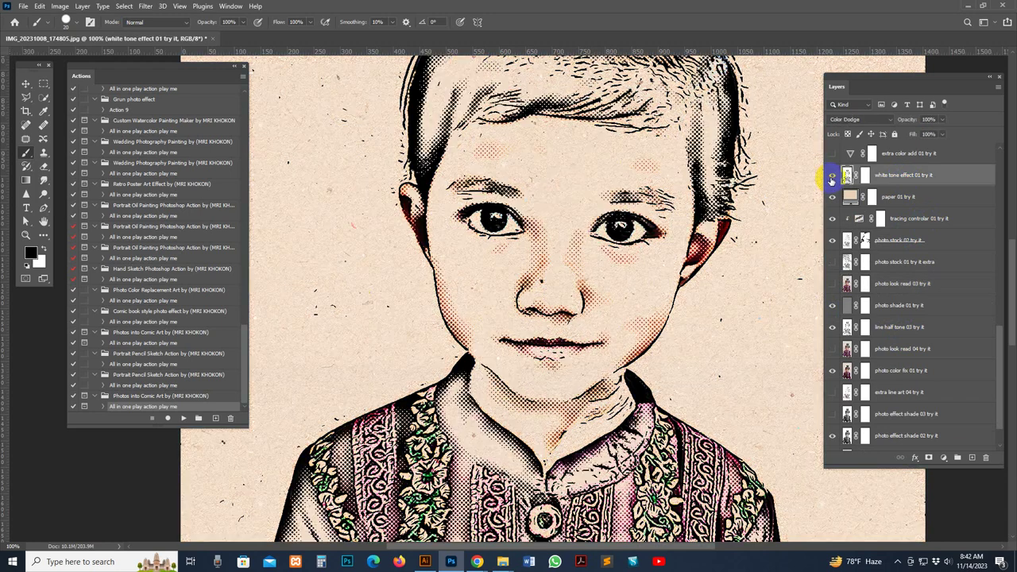
scroll(922, 218, up, 3)
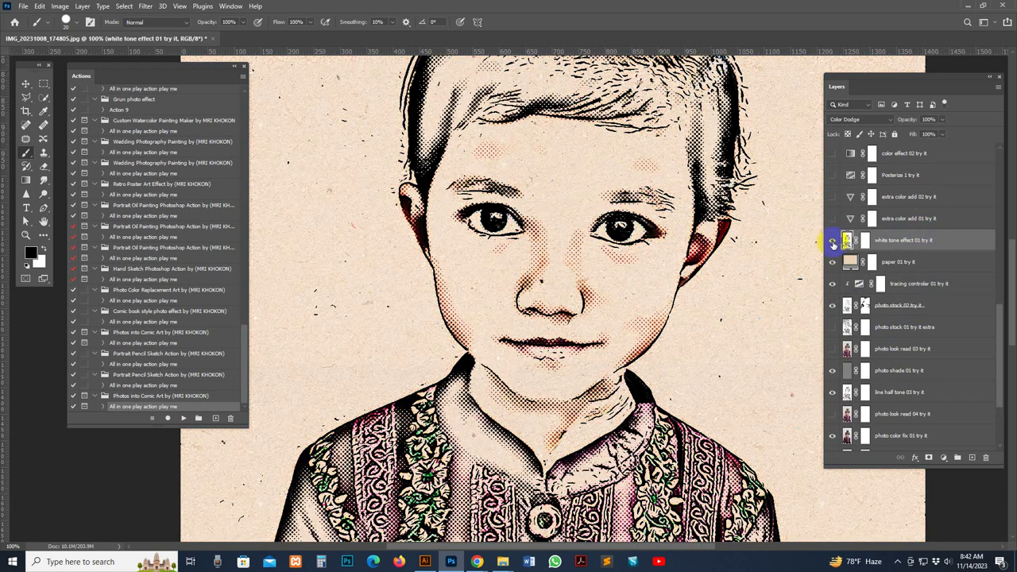
click(832, 241)
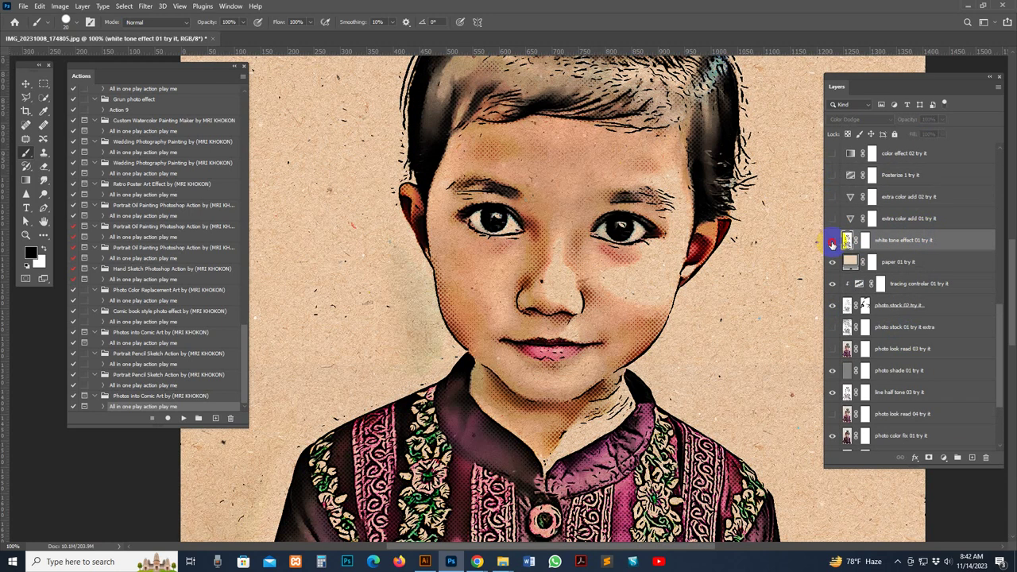
click(832, 241)
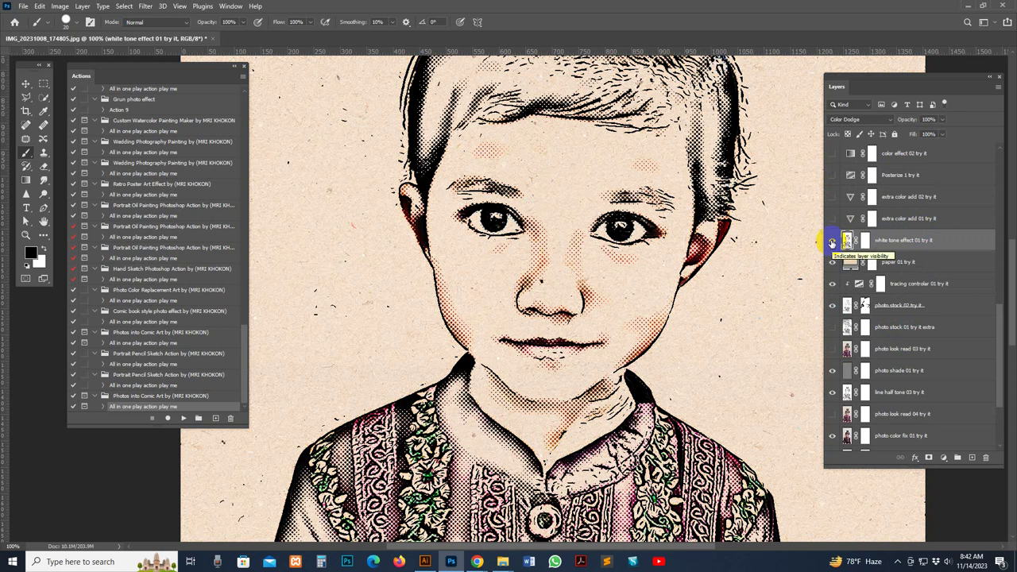
click(832, 241)
click(832, 241)
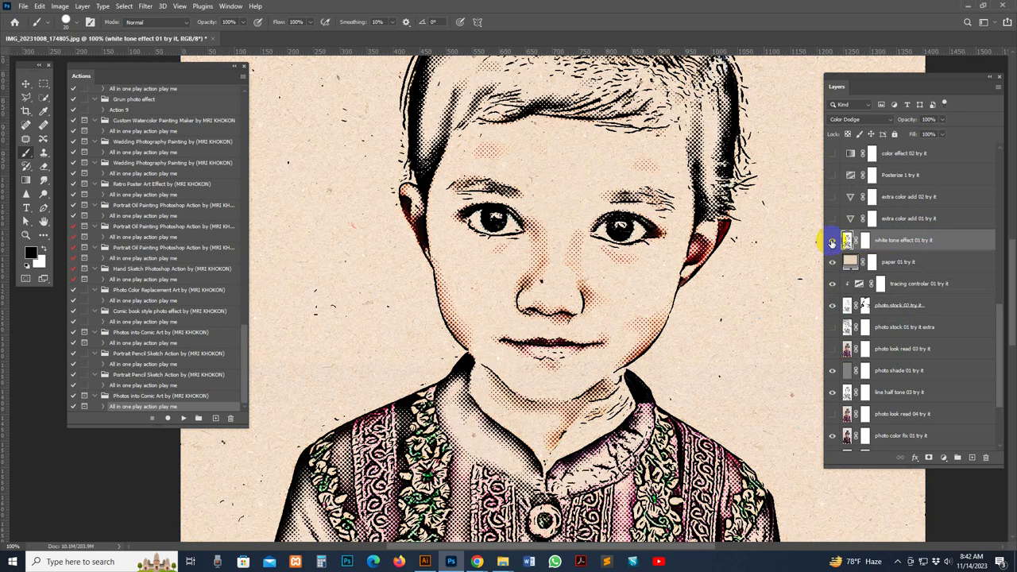
click(832, 241)
Step: Preview the warmer extra color add 01 colouring
click(840, 220)
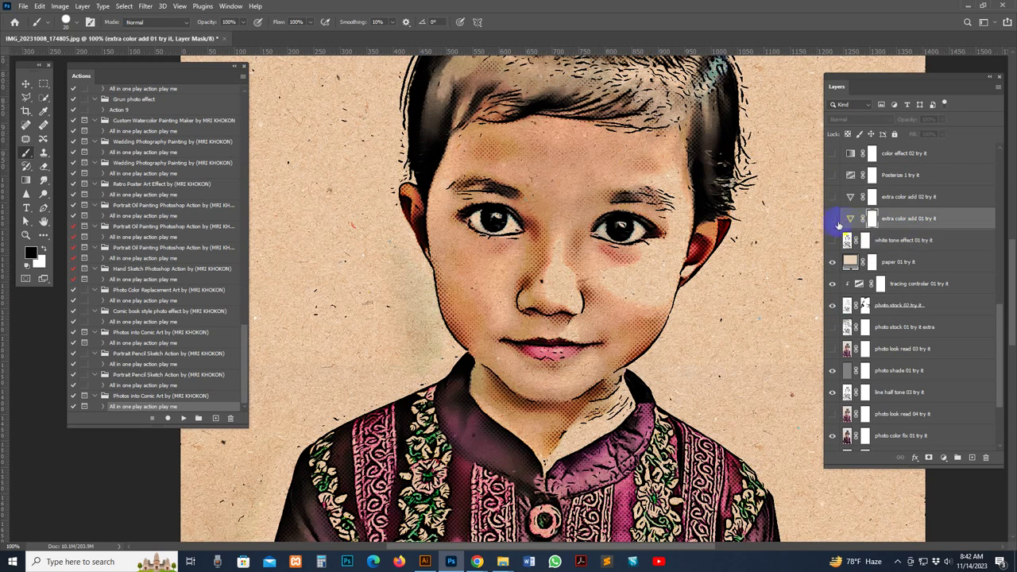
click(833, 223)
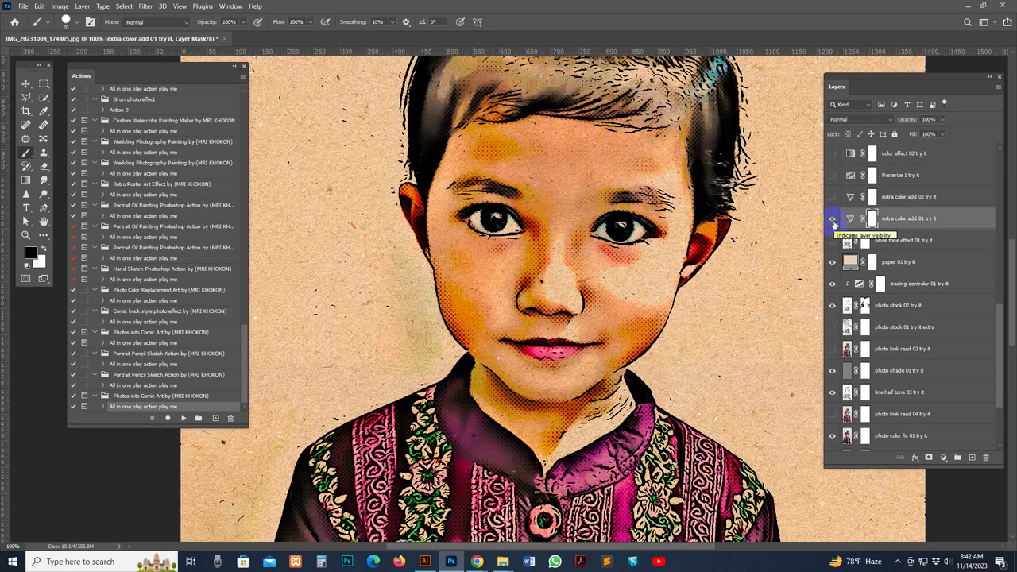
click(833, 221)
click(833, 221)
click(833, 198)
Step: Inspect extra color add 02's Vibrance settings and toggle that layer off and on
double_click(849, 197)
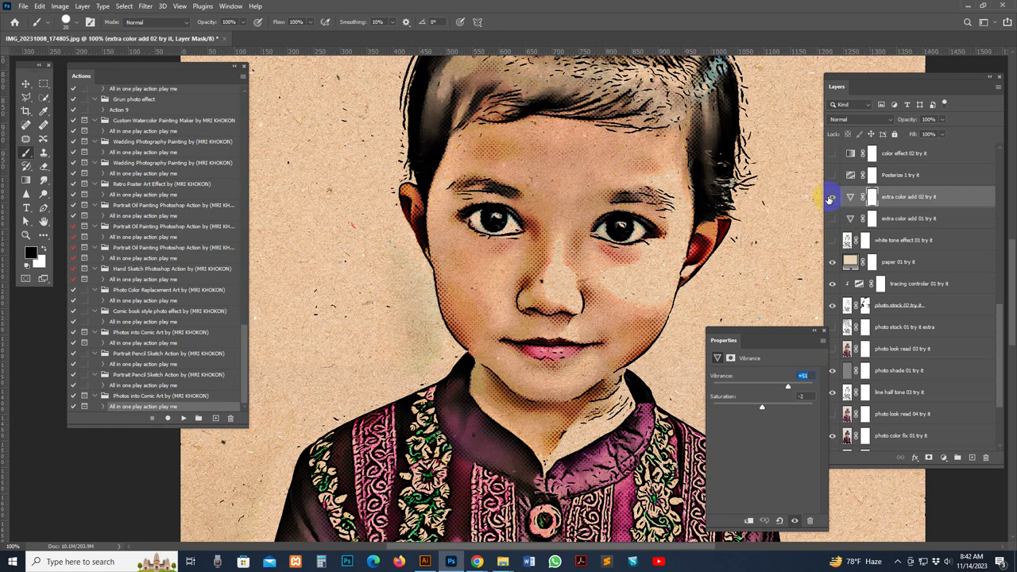
drag(827, 332, 813, 338)
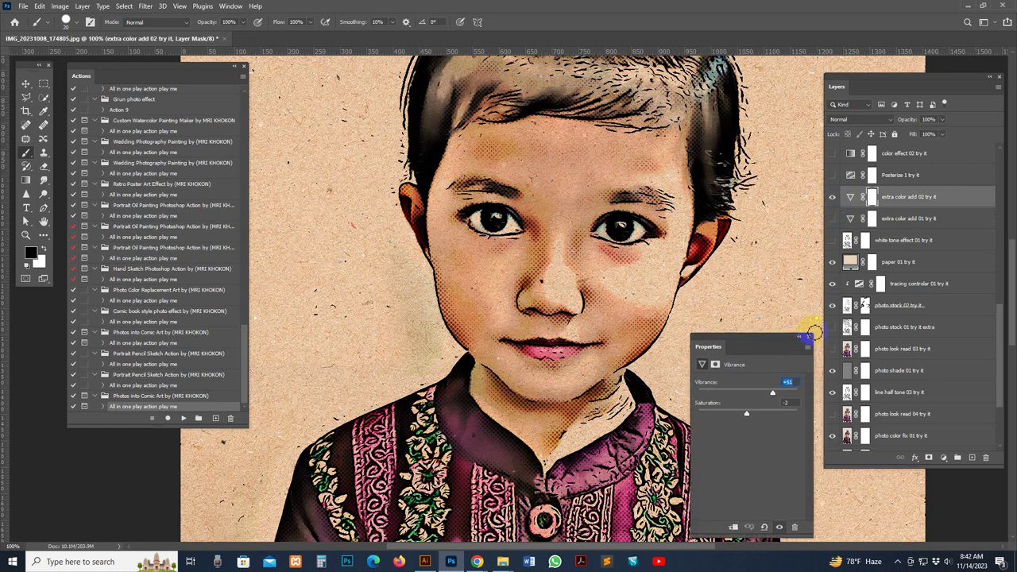
click(809, 337)
click(832, 198)
click(832, 199)
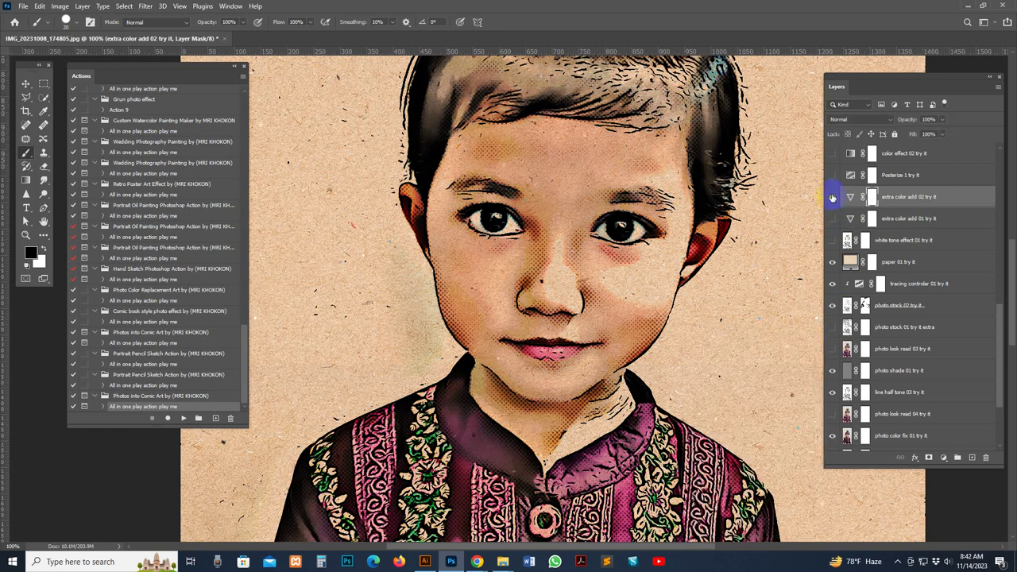
Step: Show the Posterize 1 try it layer for blockier posterized colours
click(839, 177)
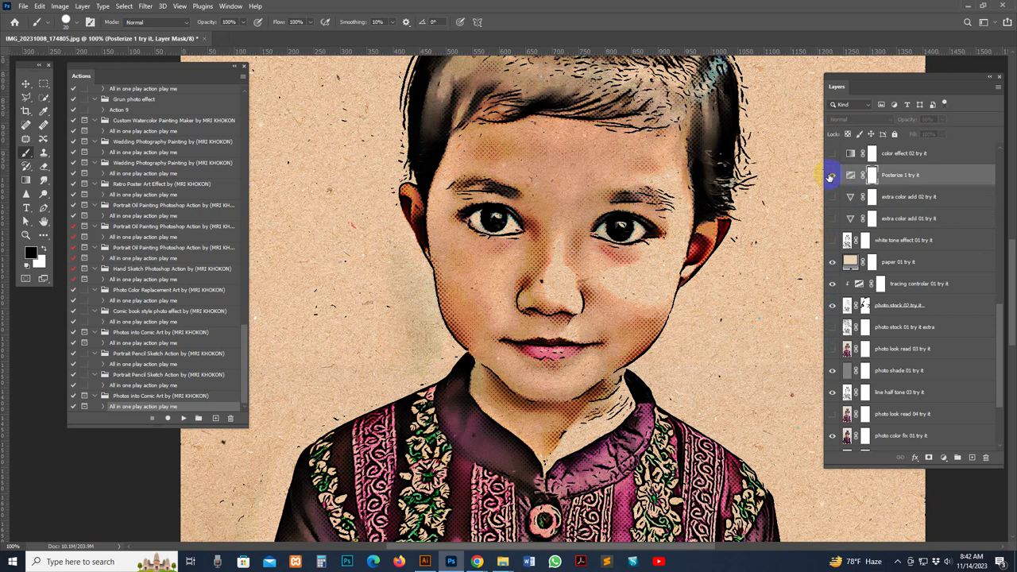
click(831, 175)
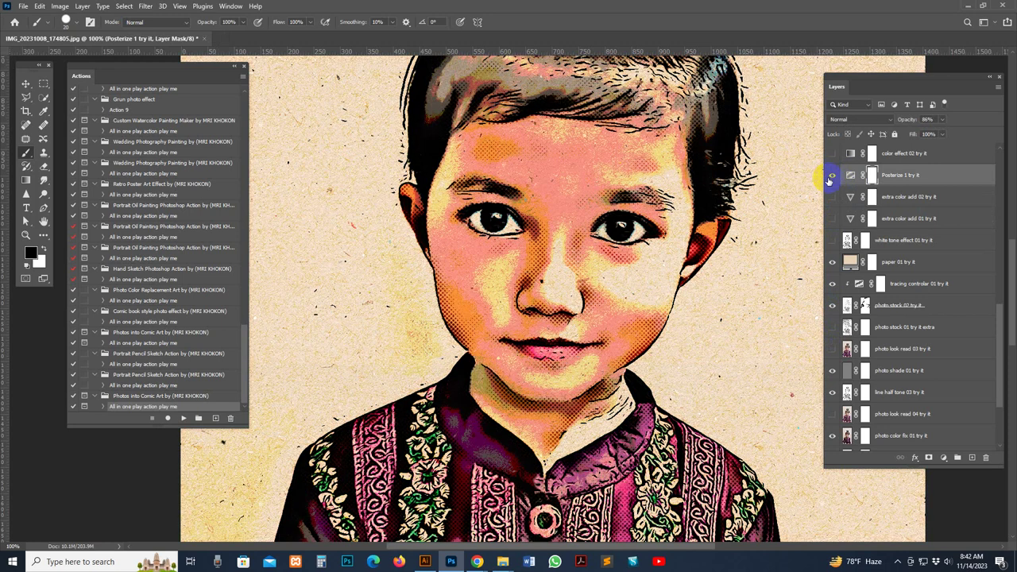
click(645, 249)
click(26, 83)
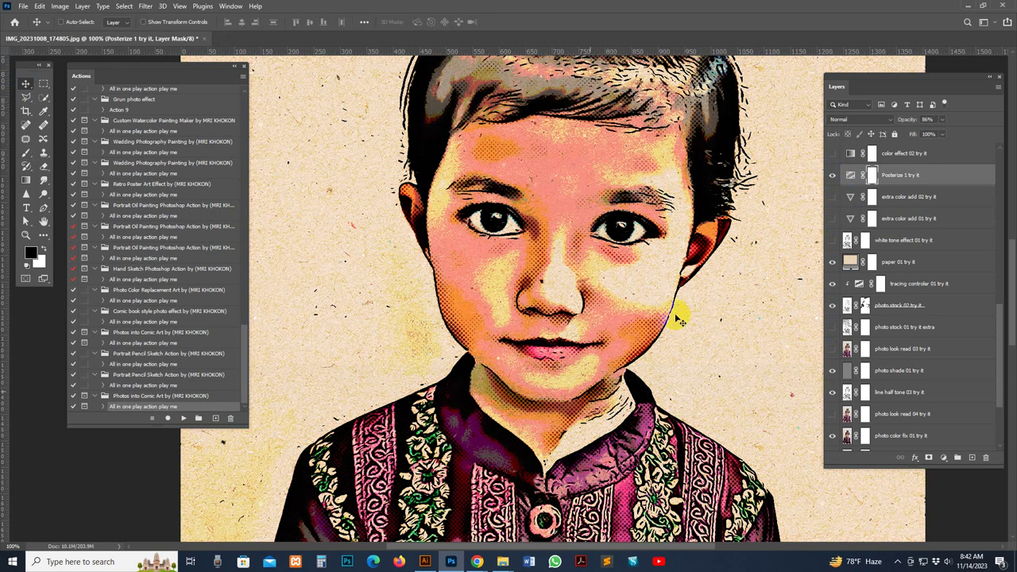
click(900, 217)
Step: Open and close a layer's Layer Style dialog unchanged while browsing the layers list
scroll(902, 239, up, 4)
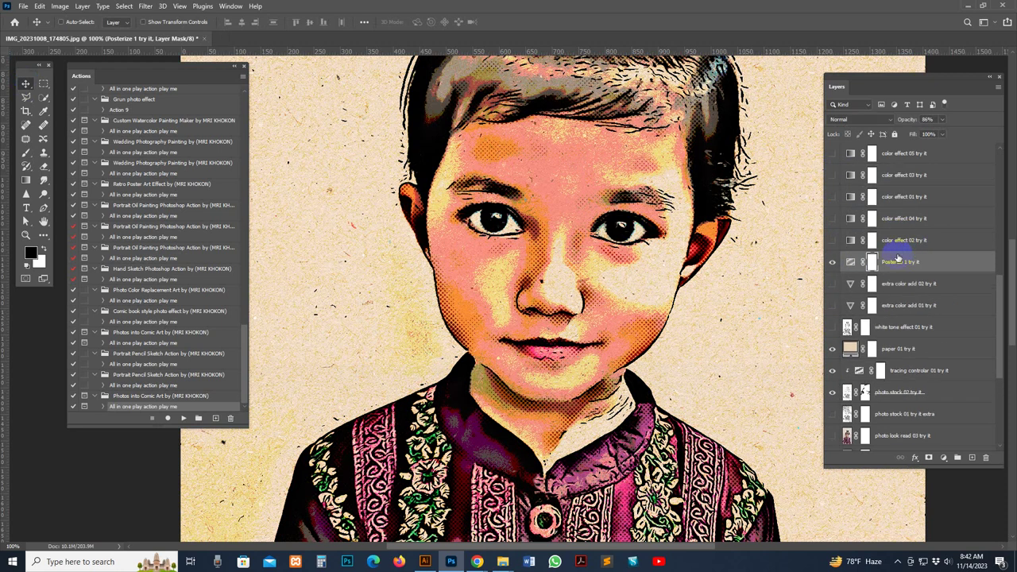
click(933, 267)
double_click(934, 263)
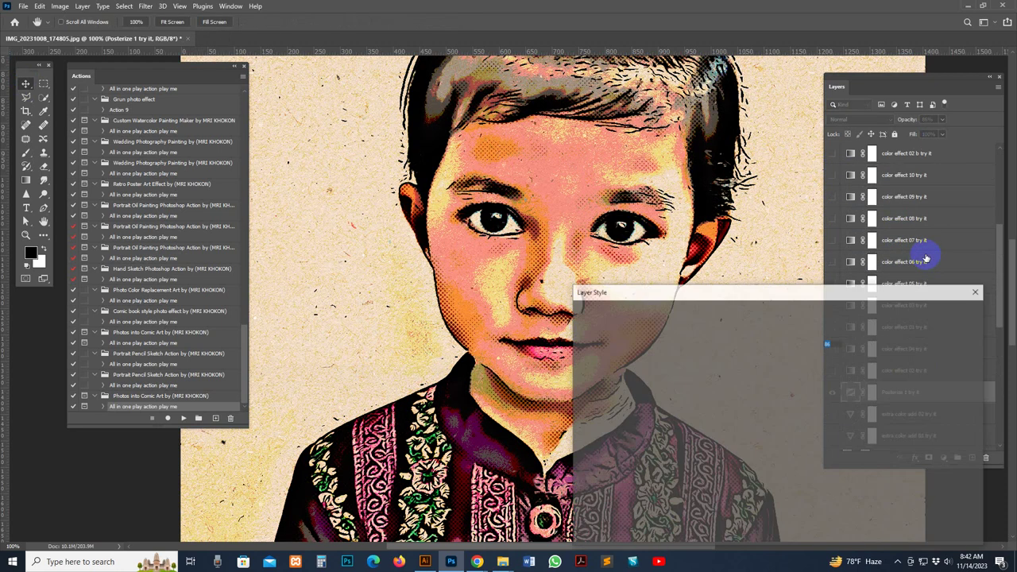
click(977, 337)
scroll(932, 310, up, 10)
scroll(931, 310, down, 4)
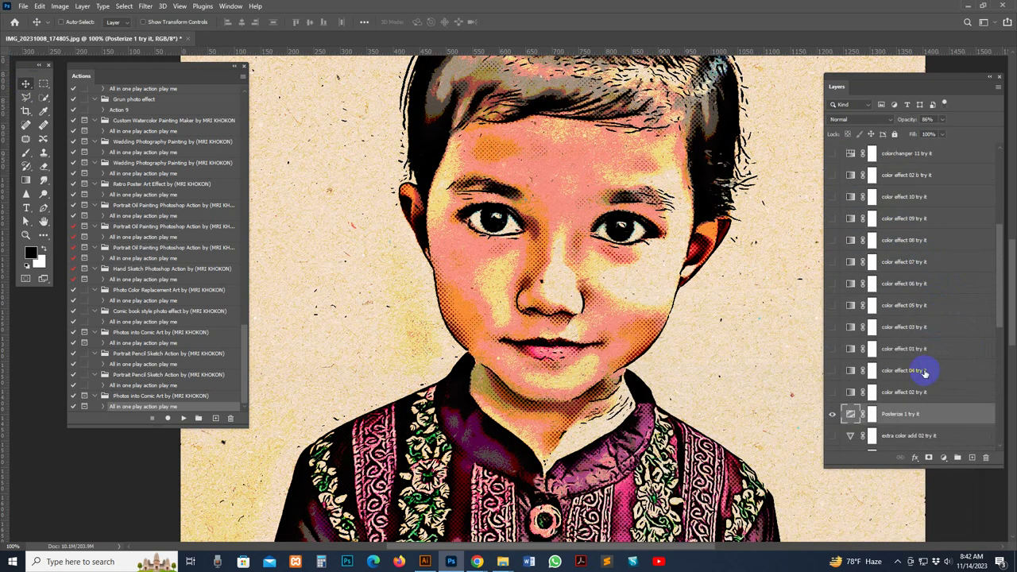
scroll(931, 342, down, 4)
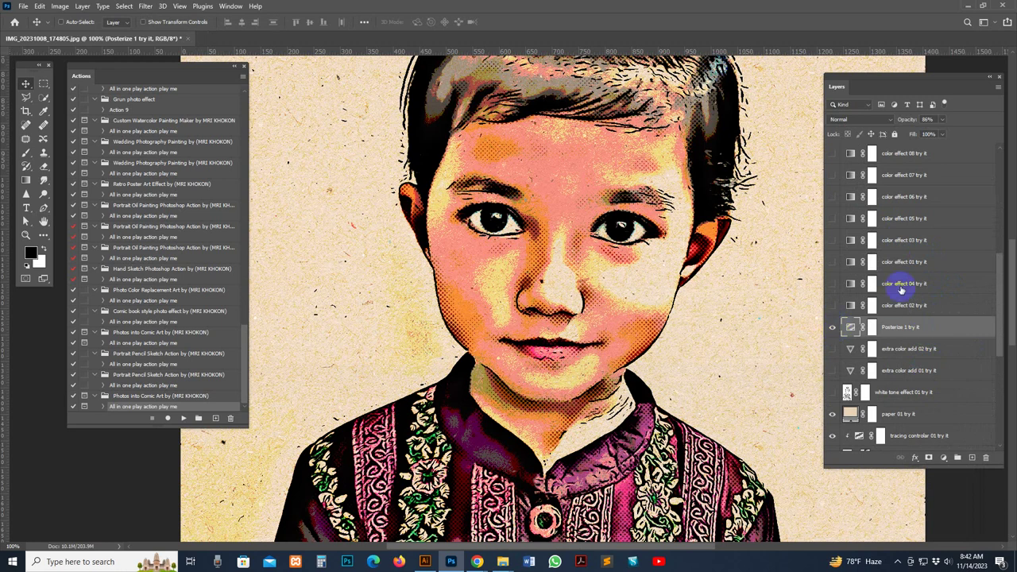
scroll(901, 284, up, 6)
scroll(896, 280, up, 7)
Step: Show real color photo shade 05, preview all area half tone 02, and hide photo real color 04
click(908, 305)
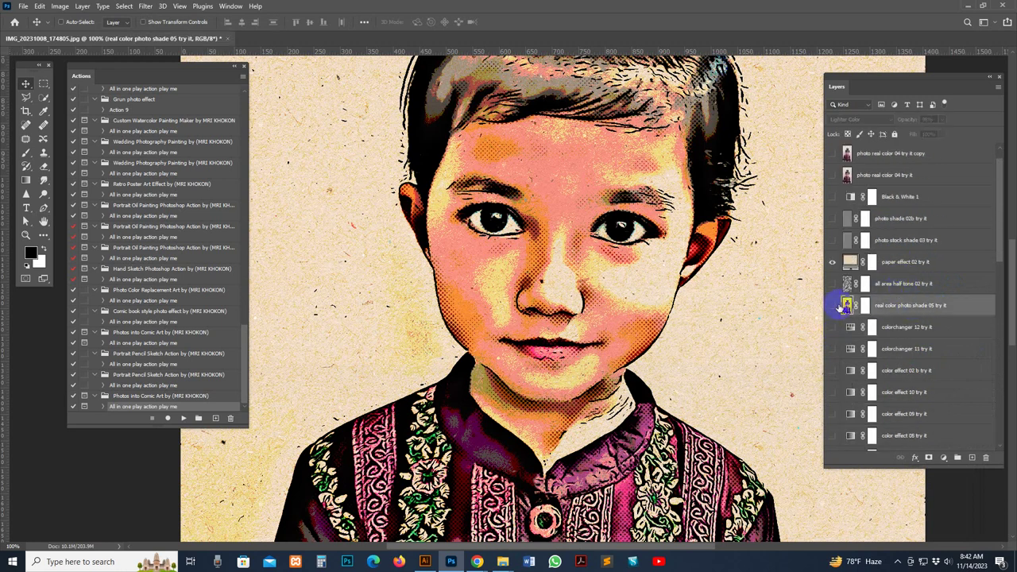
click(833, 306)
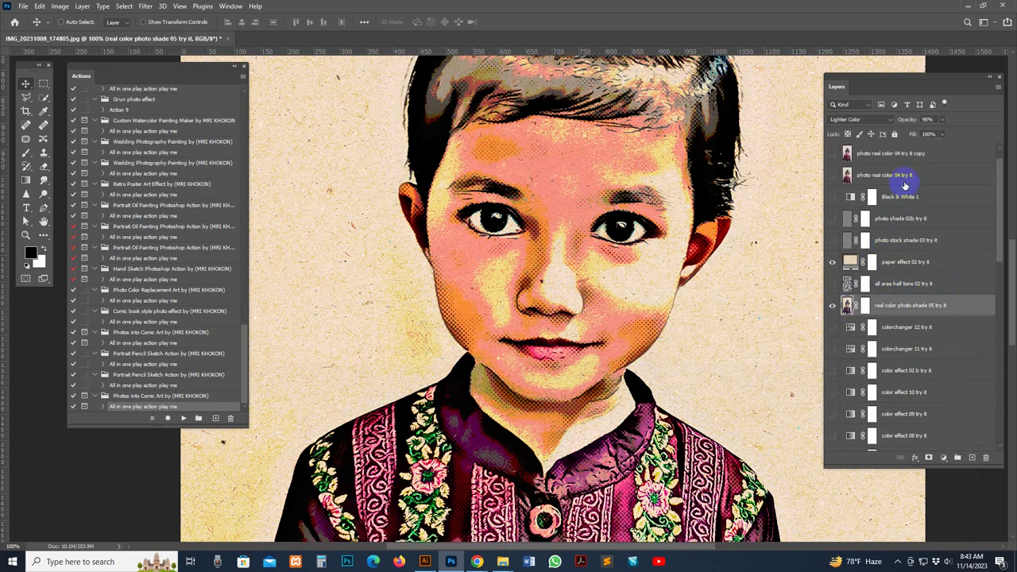
click(904, 175)
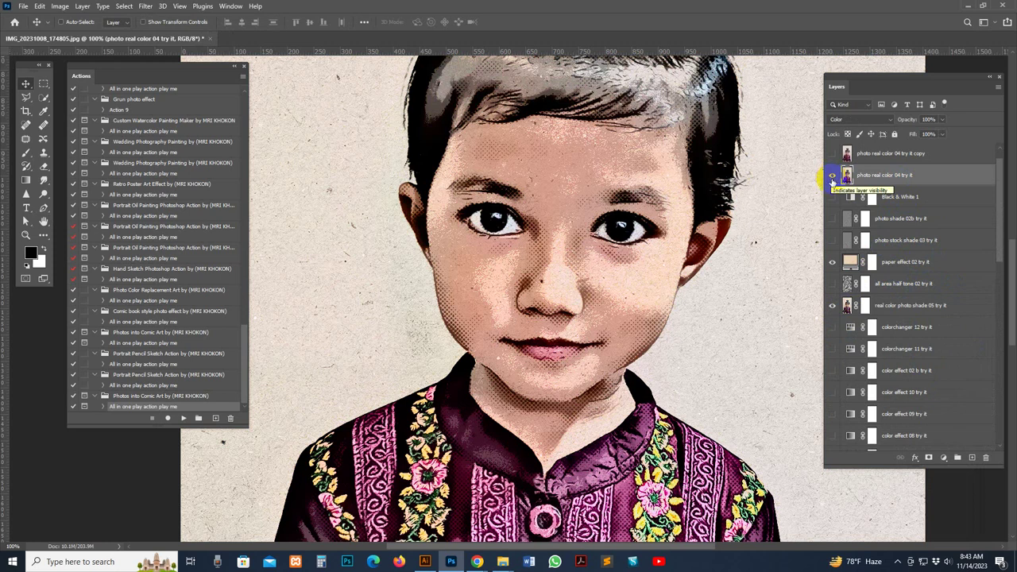
click(833, 197)
click(851, 267)
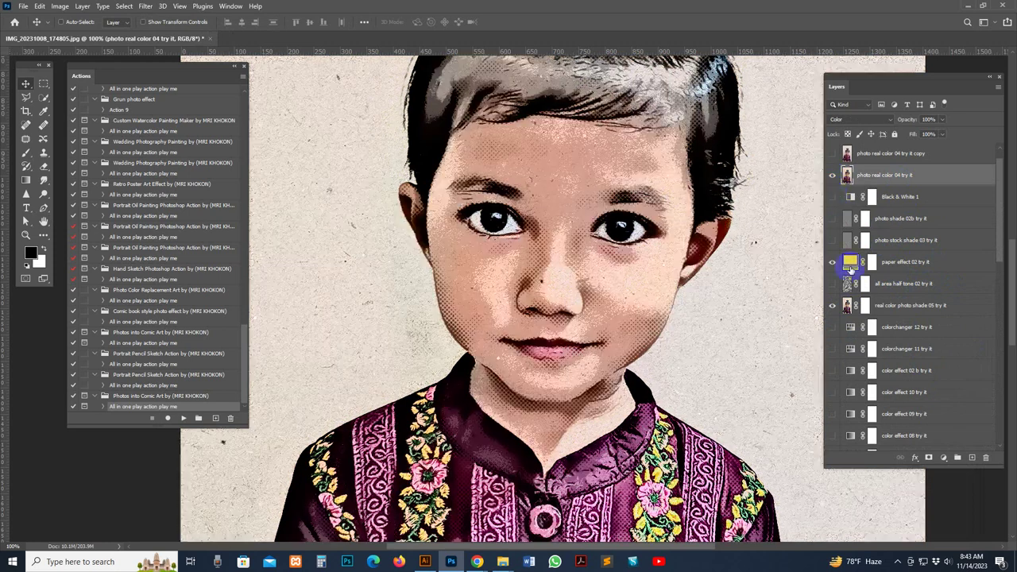
click(832, 283)
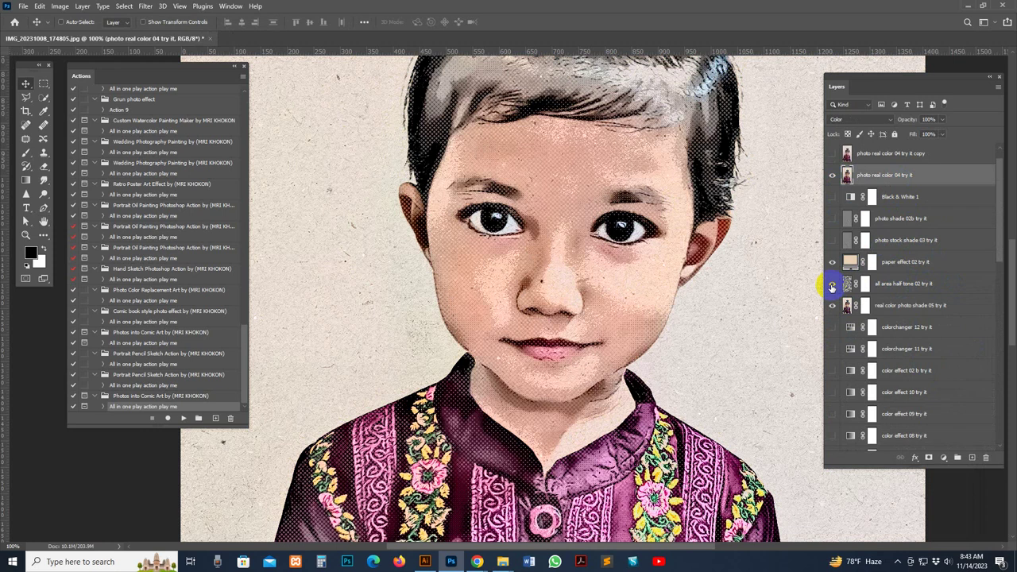
click(833, 283)
click(833, 175)
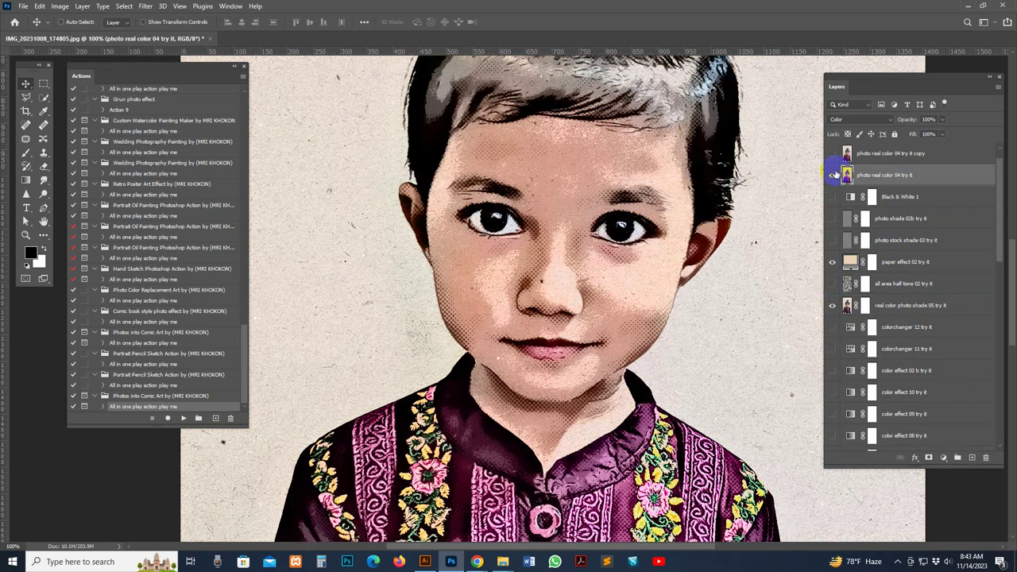
click(833, 177)
click(833, 177)
Step: Preview the photo look read 03 and 04 colourings, leaving both hidden
scroll(870, 354, down, 5)
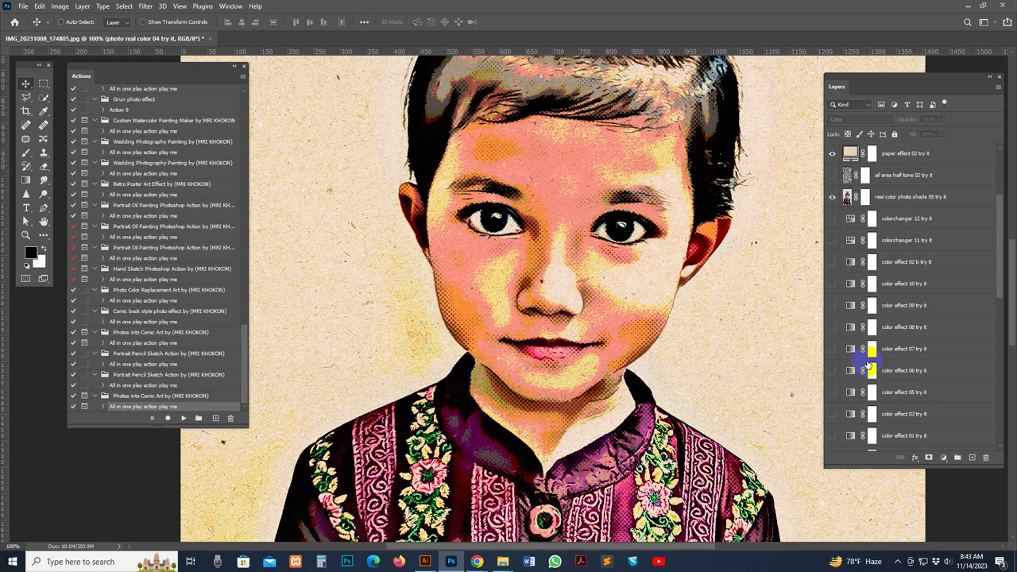
scroll(870, 365, down, 3)
double_click(894, 262)
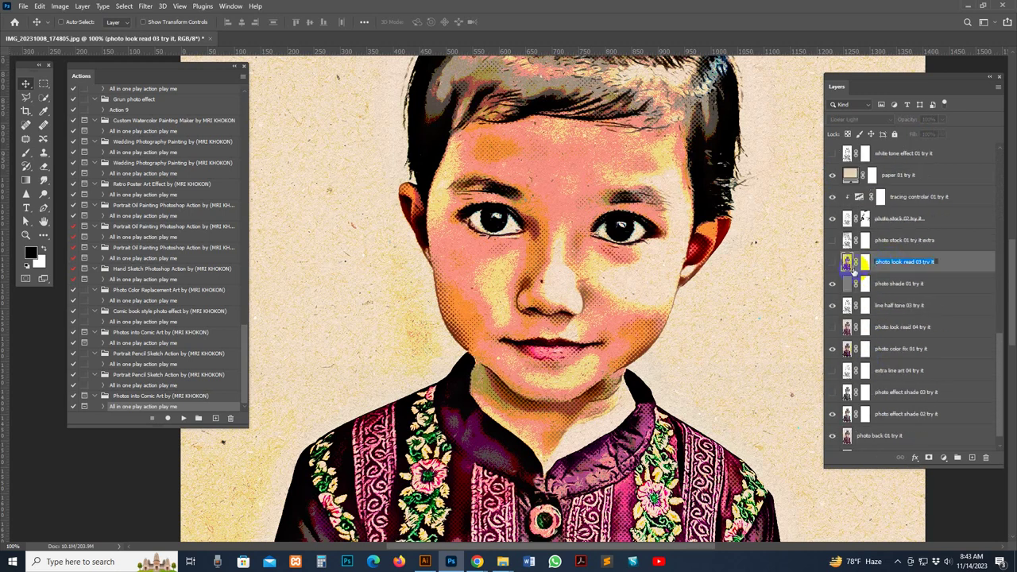
key(Return)
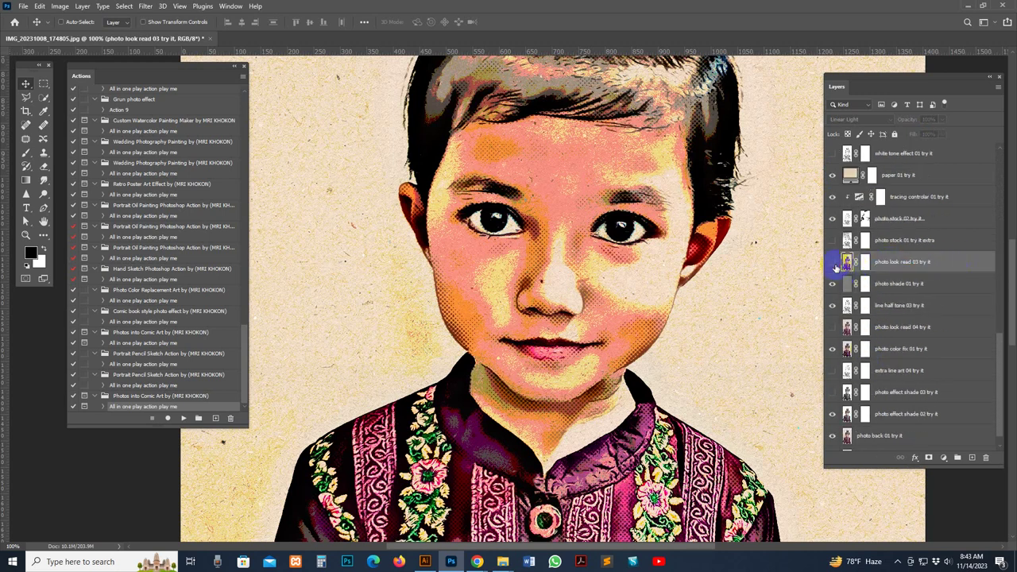
click(832, 263)
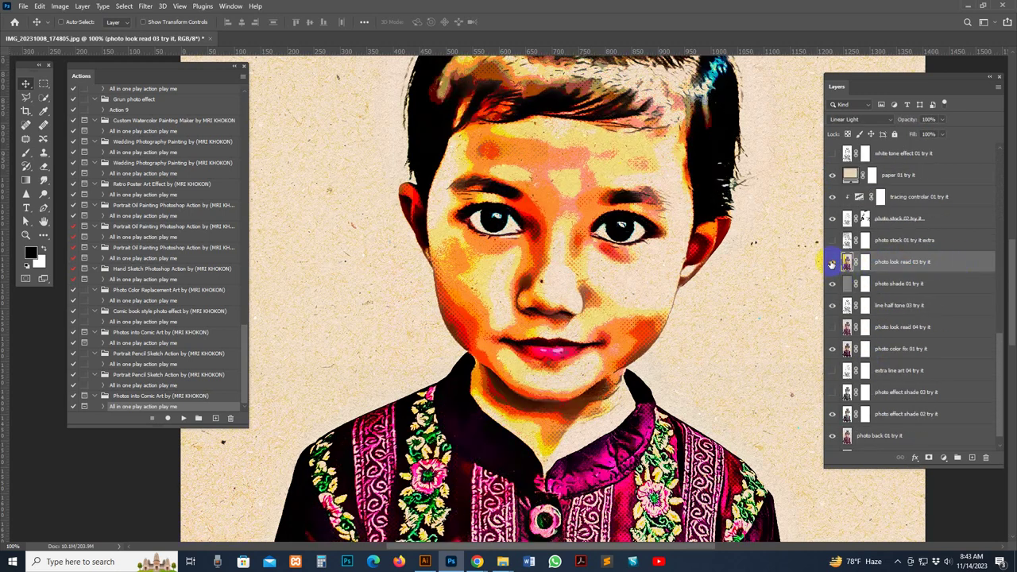
click(831, 263)
double_click(902, 327)
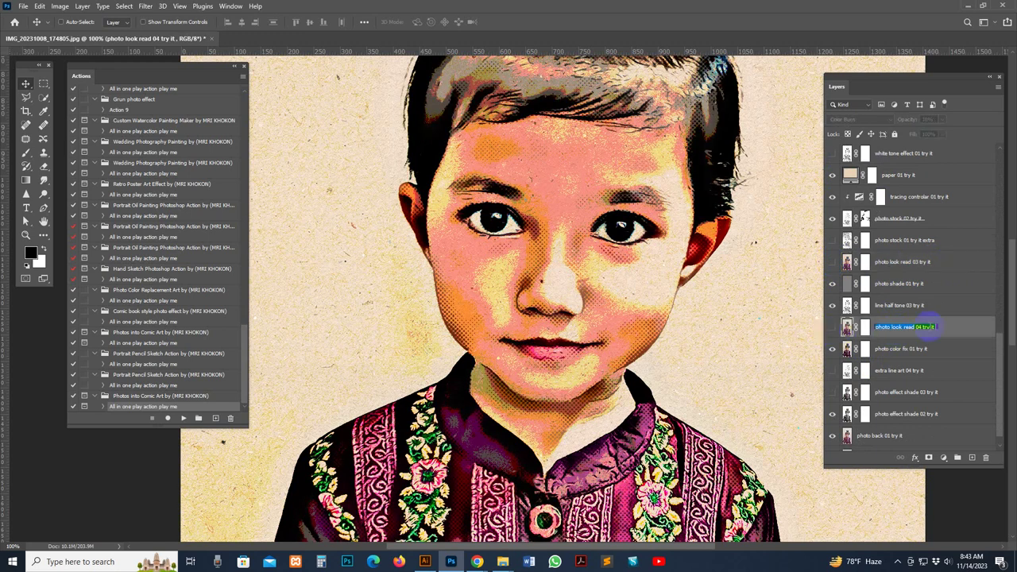
click(832, 329)
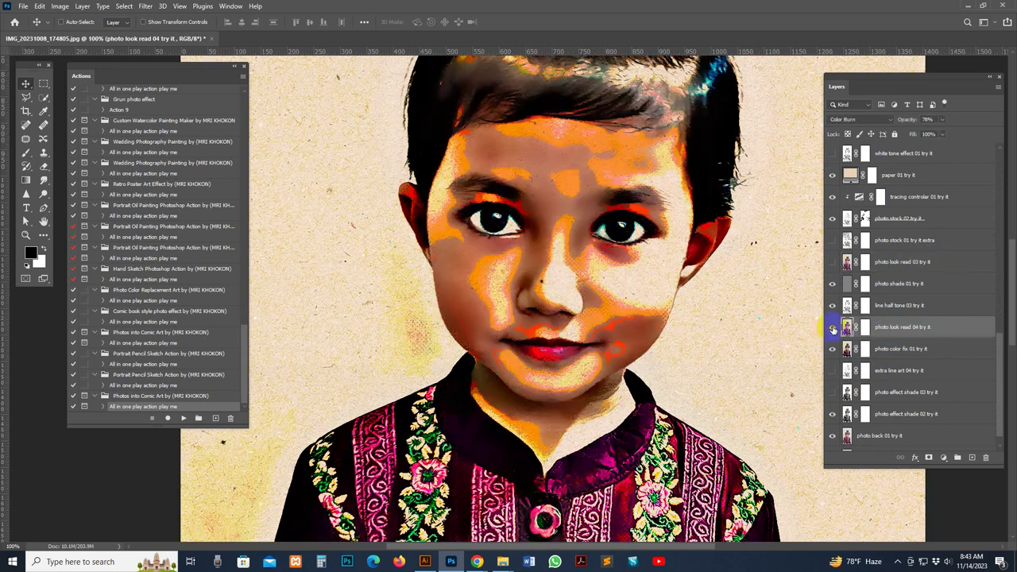
click(832, 327)
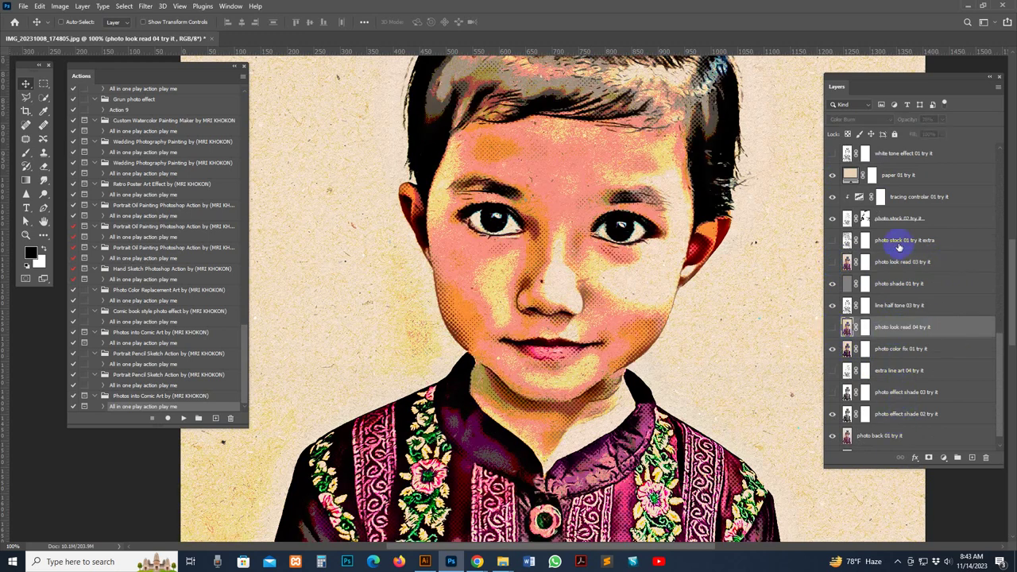
scroll(890, 238, up, 3)
scroll(901, 265, up, 2)
Step: Hide Posterize 1 and preview the cyan, pink and orange colour effects 02, 04 and 01
click(926, 288)
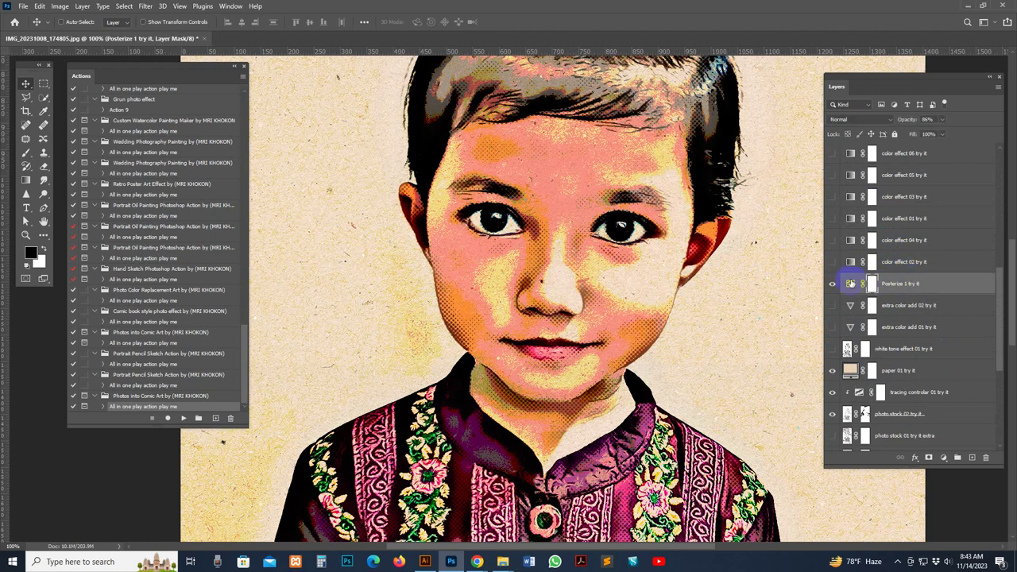
click(832, 286)
click(924, 262)
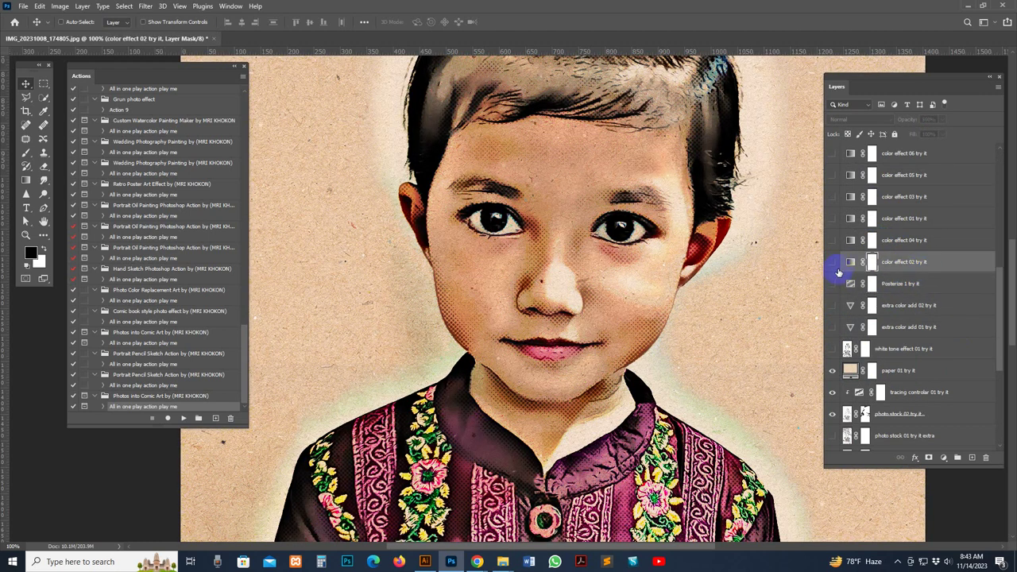
click(832, 263)
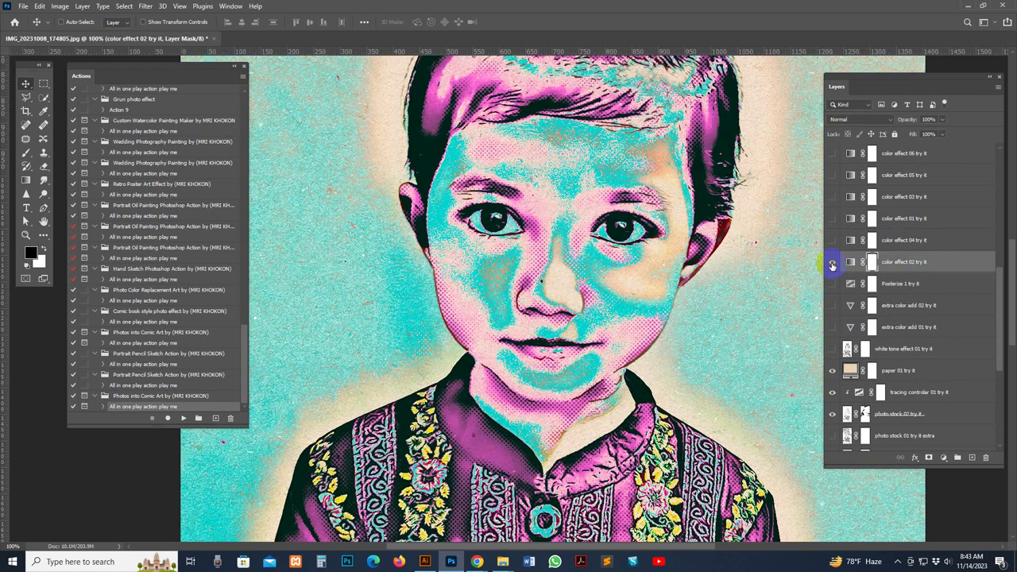
click(833, 263)
click(839, 240)
click(831, 241)
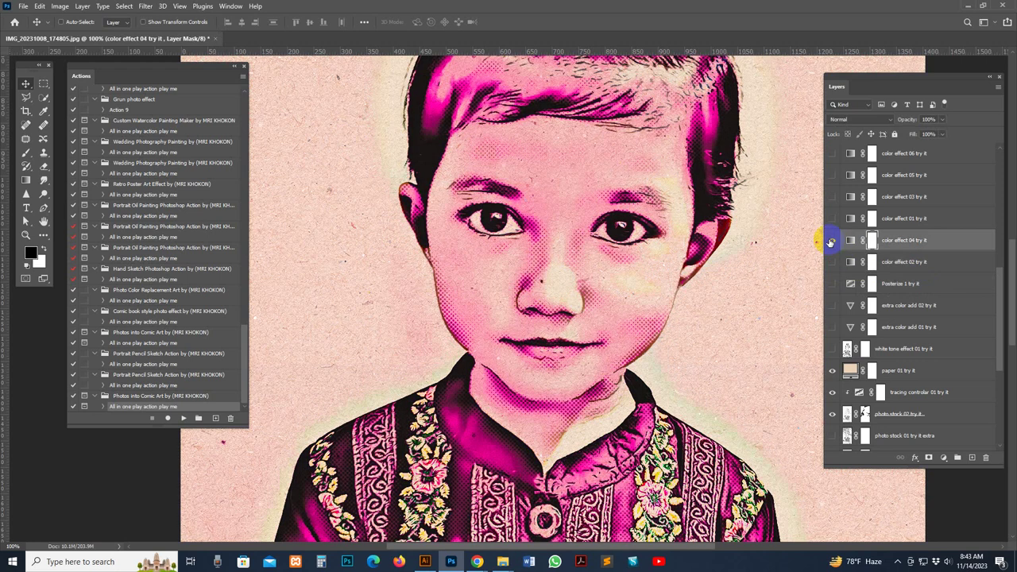
click(831, 241)
click(839, 219)
click(831, 220)
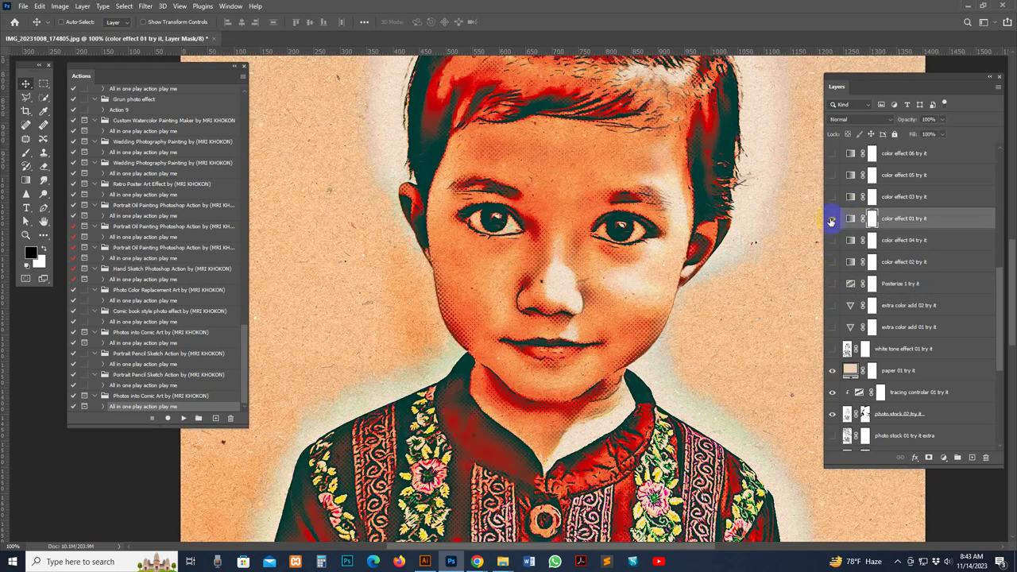
click(831, 220)
Step: Switch off real color photo shade 05 and turn on photo stock shade 03
scroll(835, 231, up, 5)
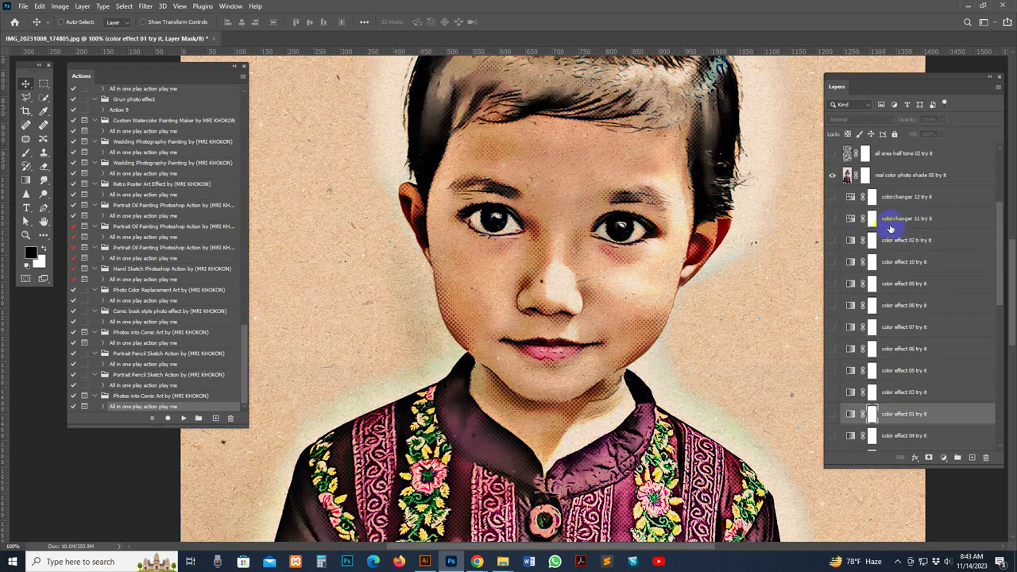
click(845, 241)
click(832, 241)
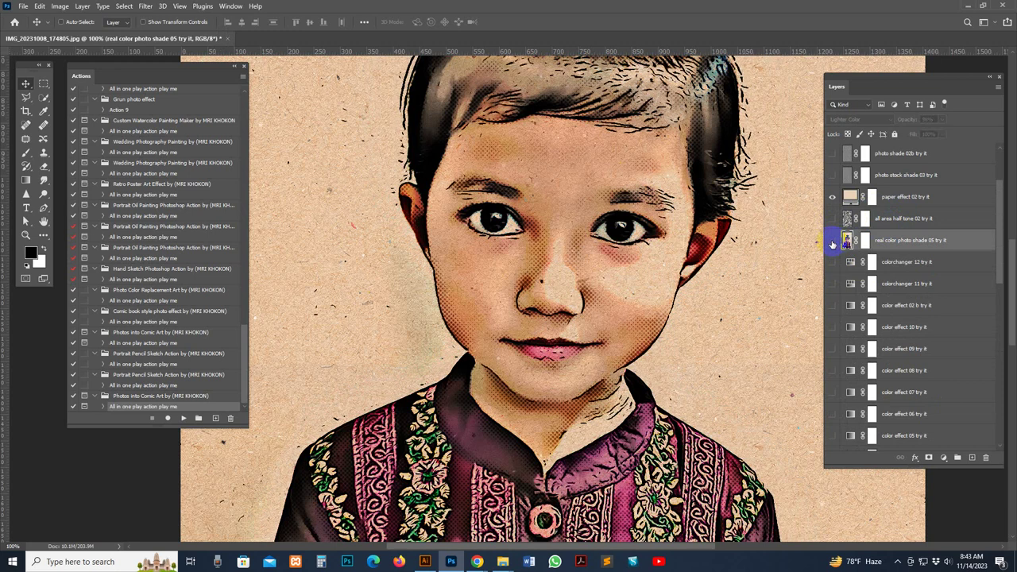
click(832, 241)
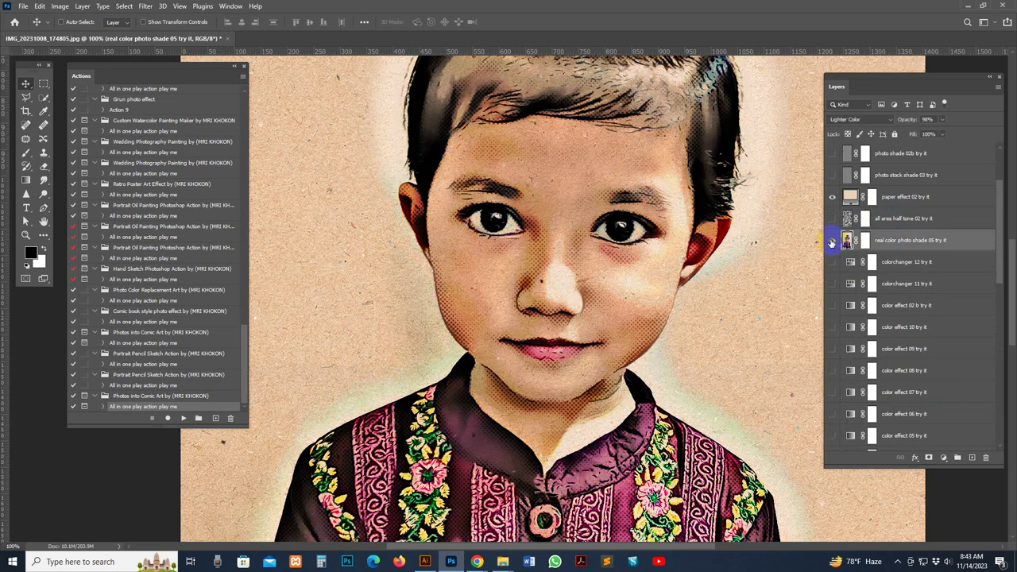
click(832, 242)
scroll(884, 231, up, 3)
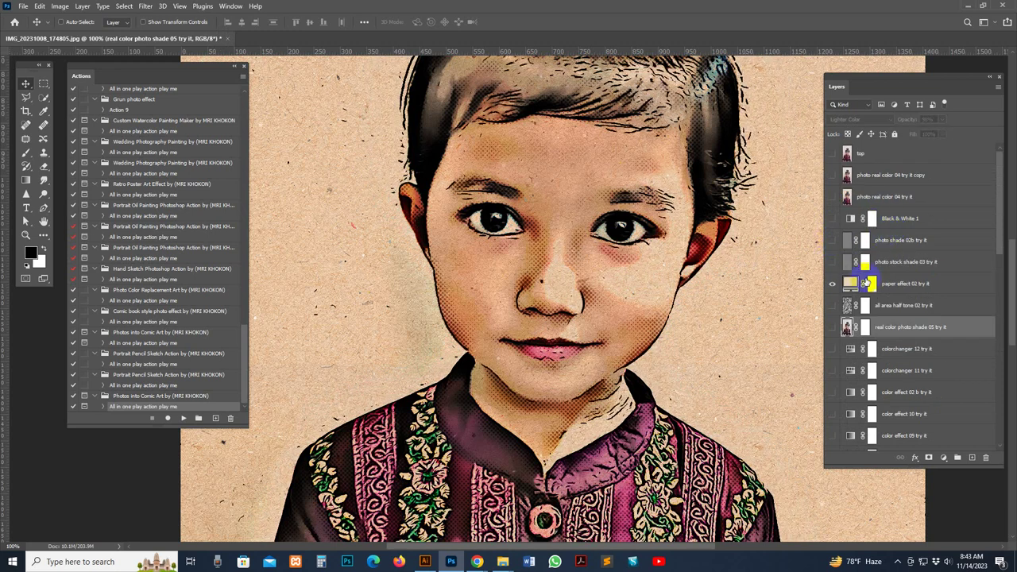
click(901, 263)
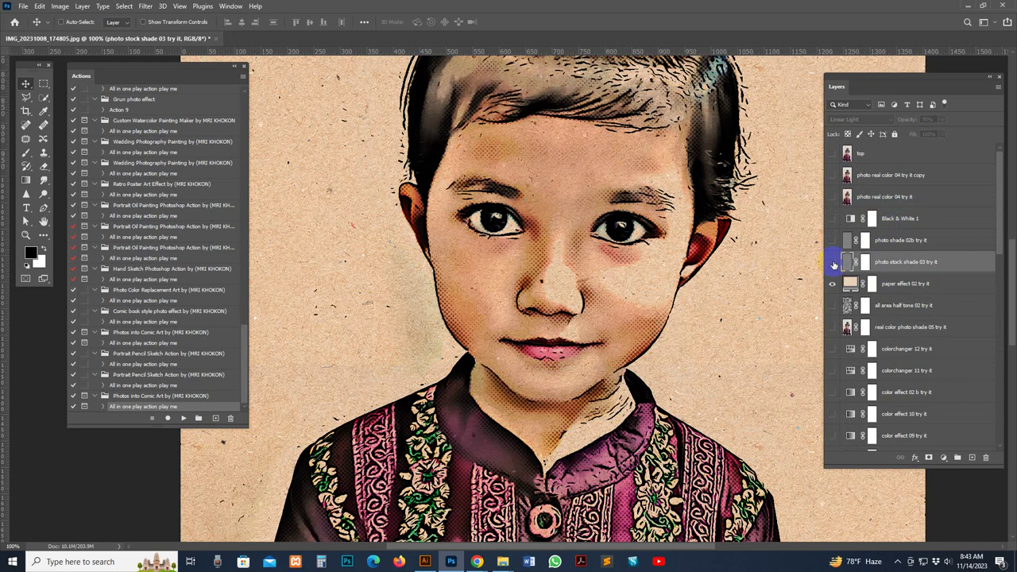
click(833, 263)
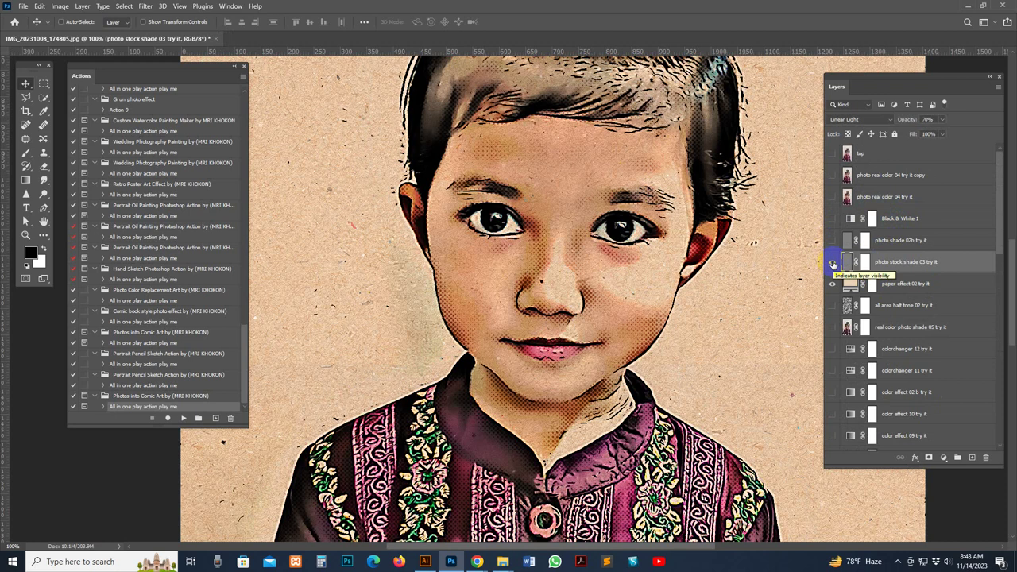
click(833, 264)
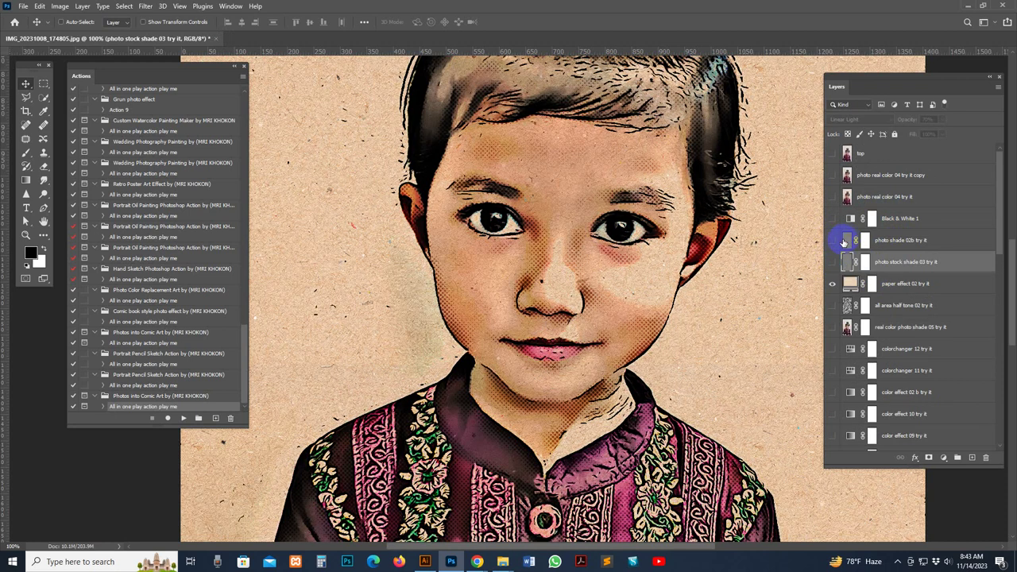
click(835, 239)
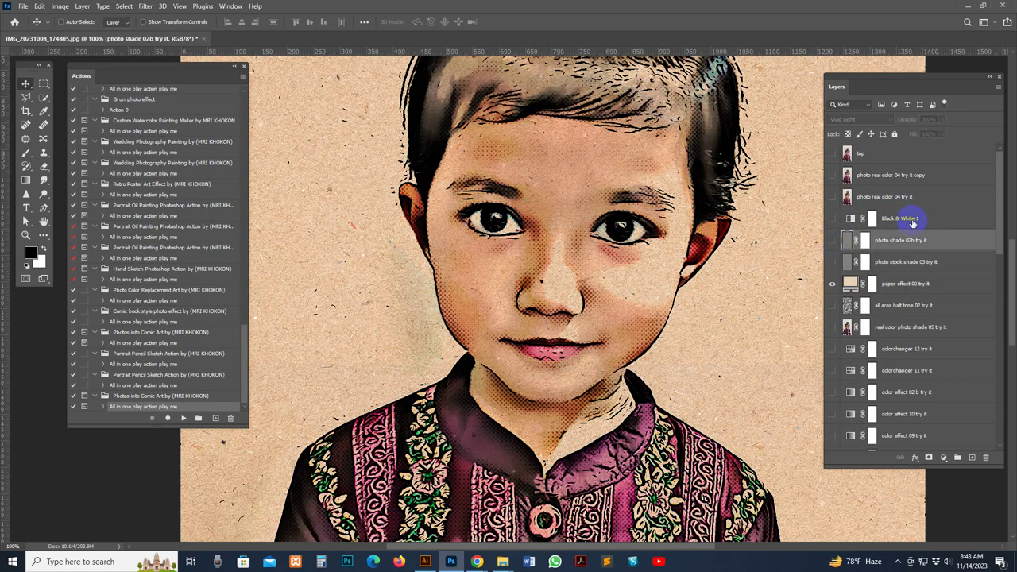
click(872, 219)
click(833, 218)
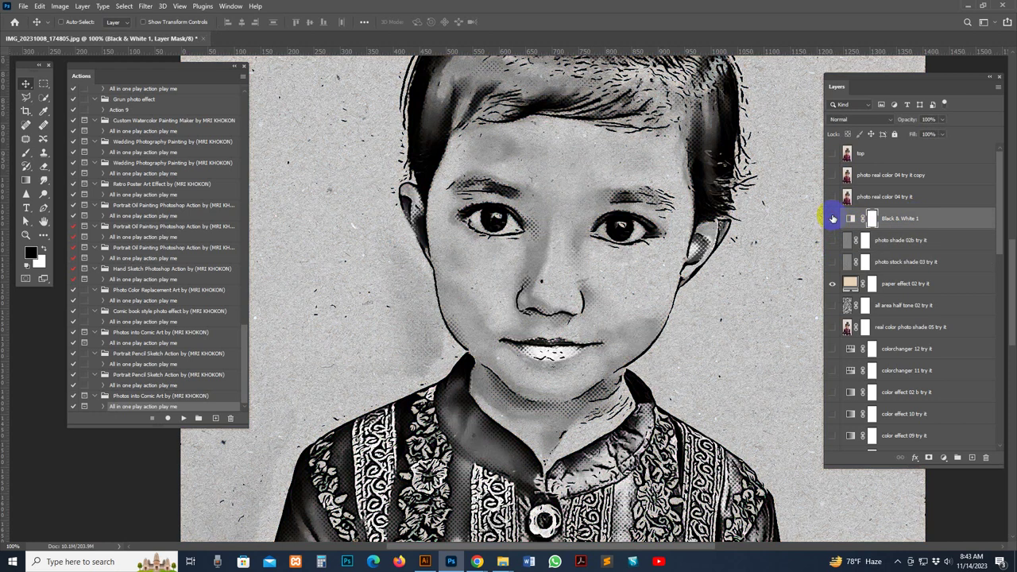
click(832, 218)
click(890, 196)
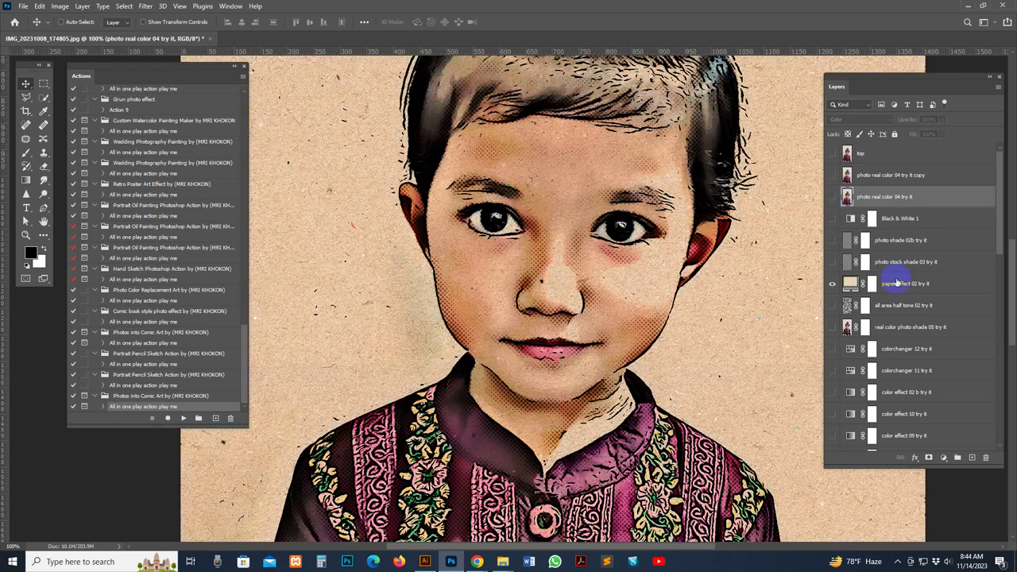
click(852, 287)
click(834, 285)
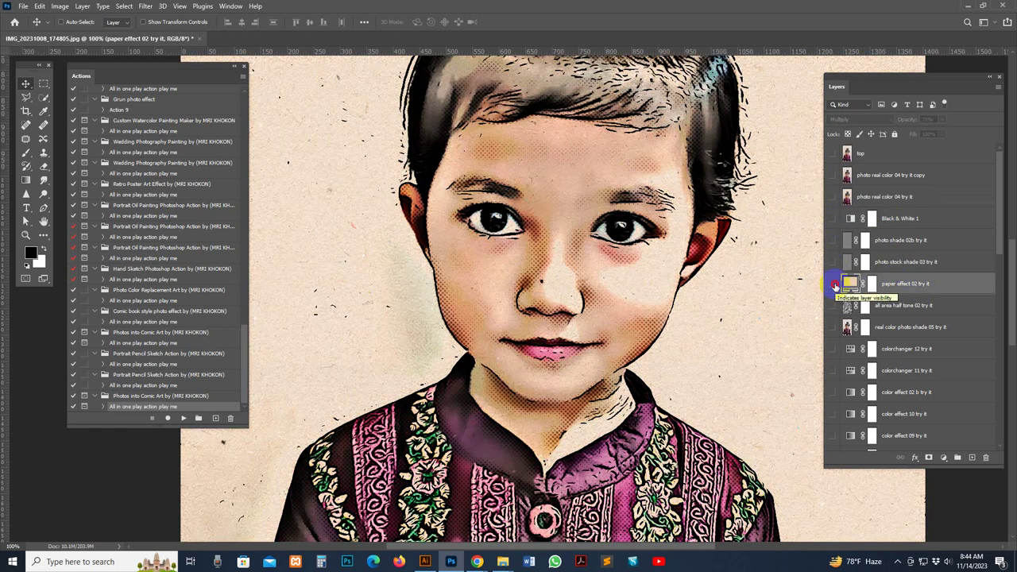
click(834, 285)
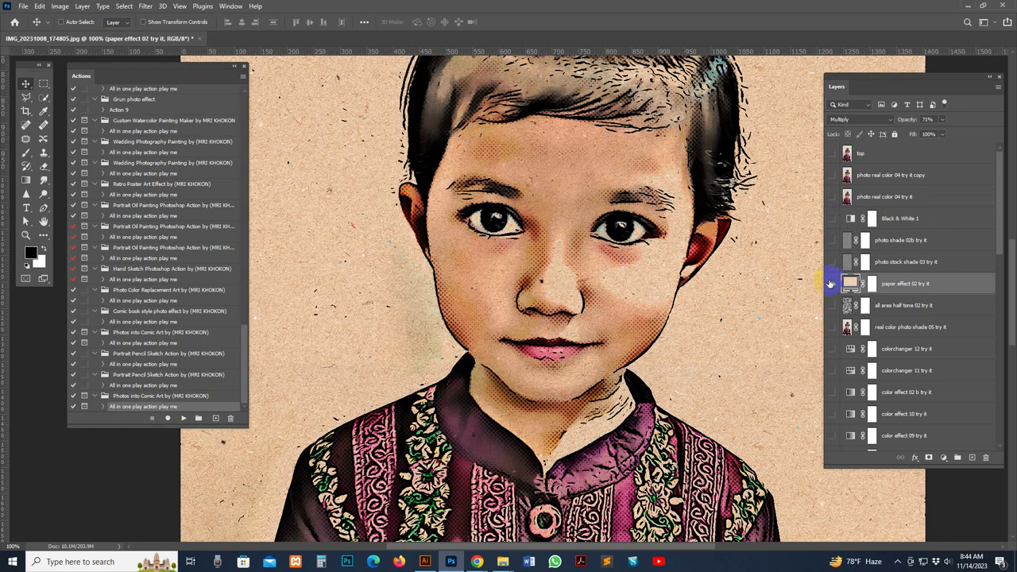
click(907, 305)
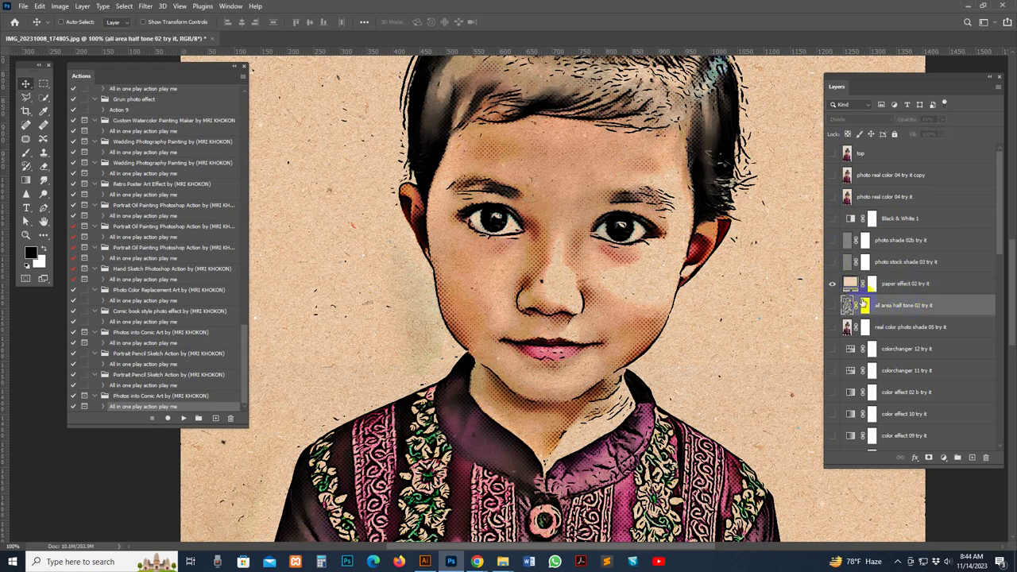
click(833, 306)
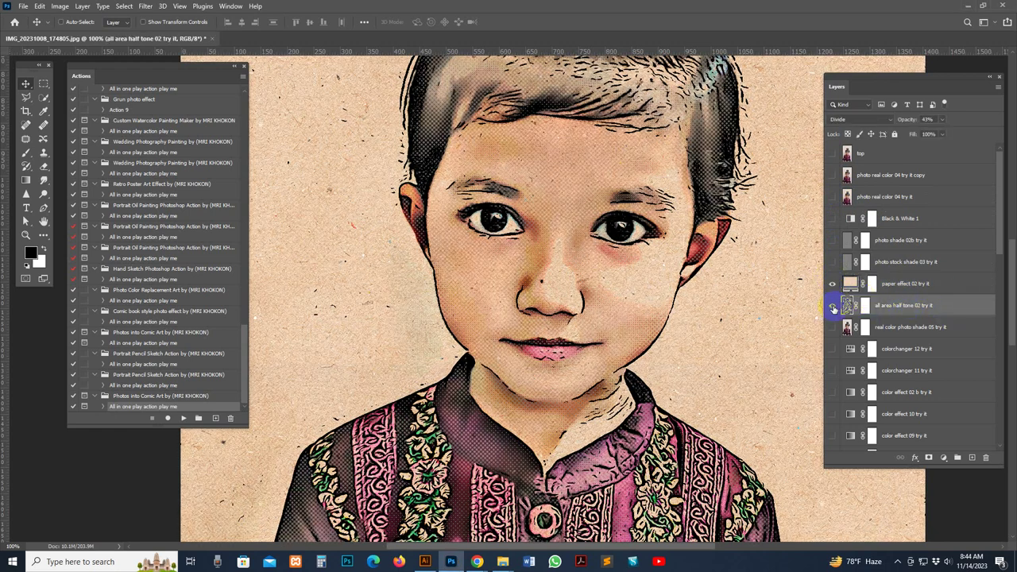
scroll(723, 166, up, 3)
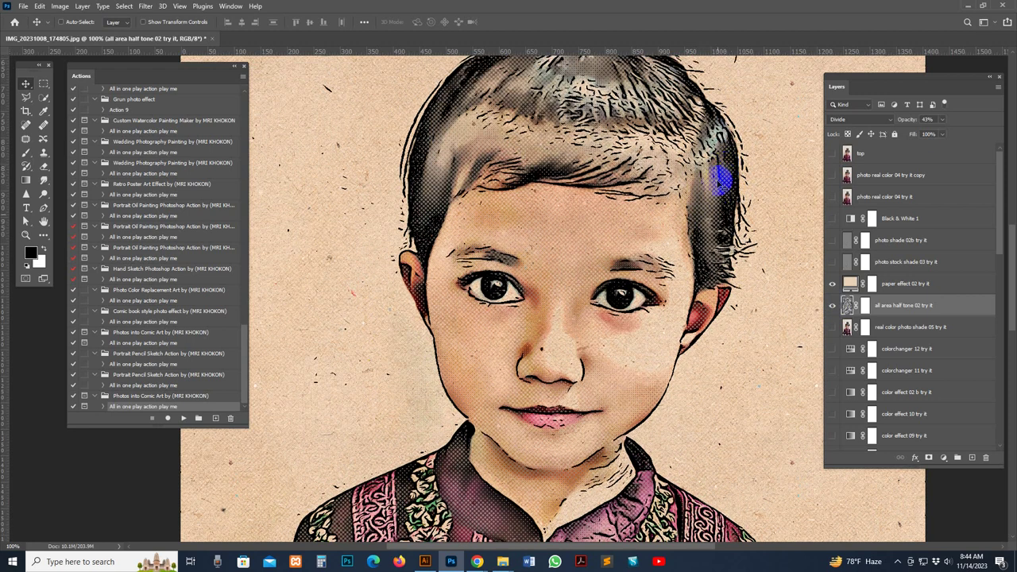
click(833, 308)
click(833, 308)
click(833, 308)
click(833, 308)
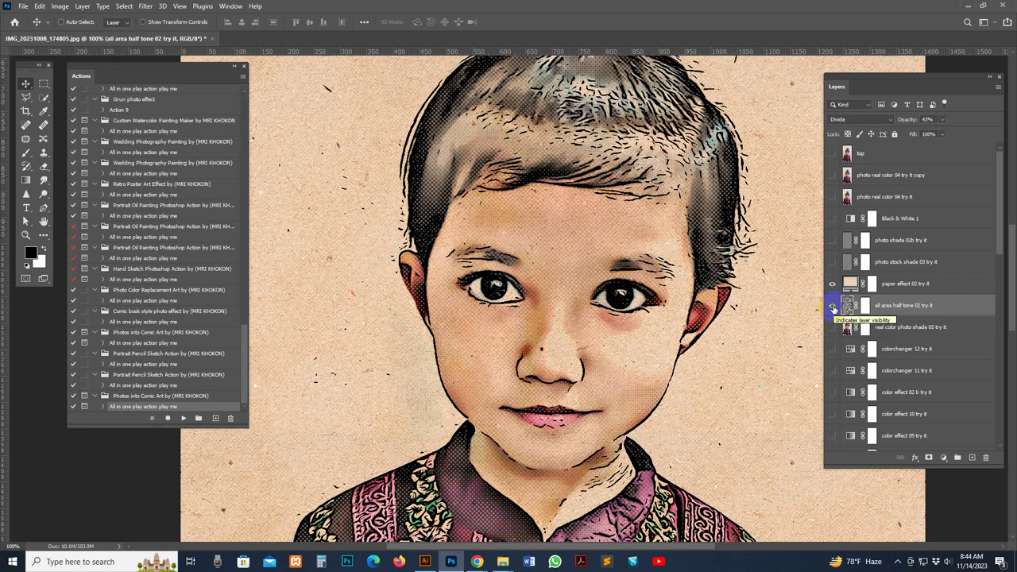
click(833, 307)
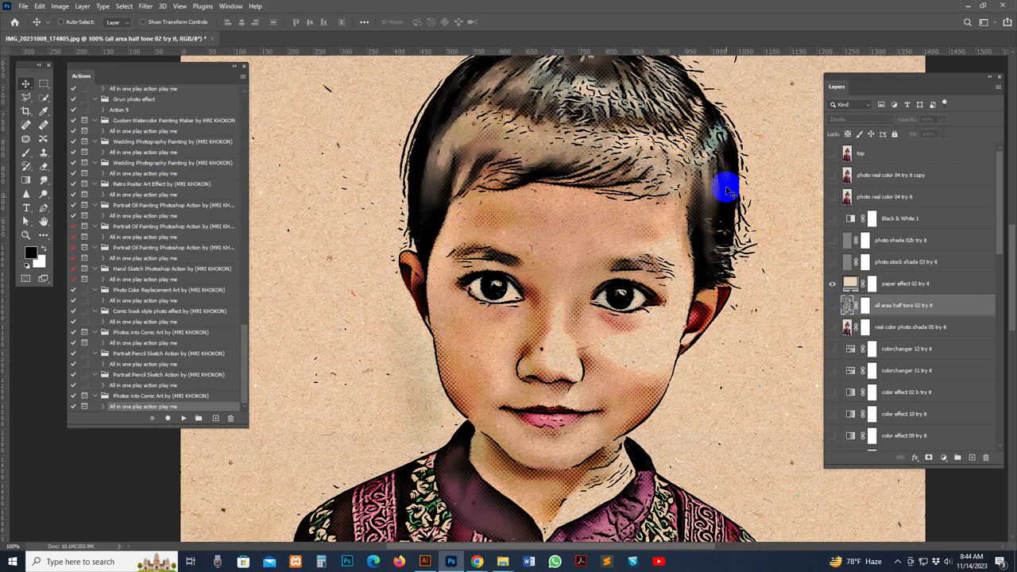
click(833, 306)
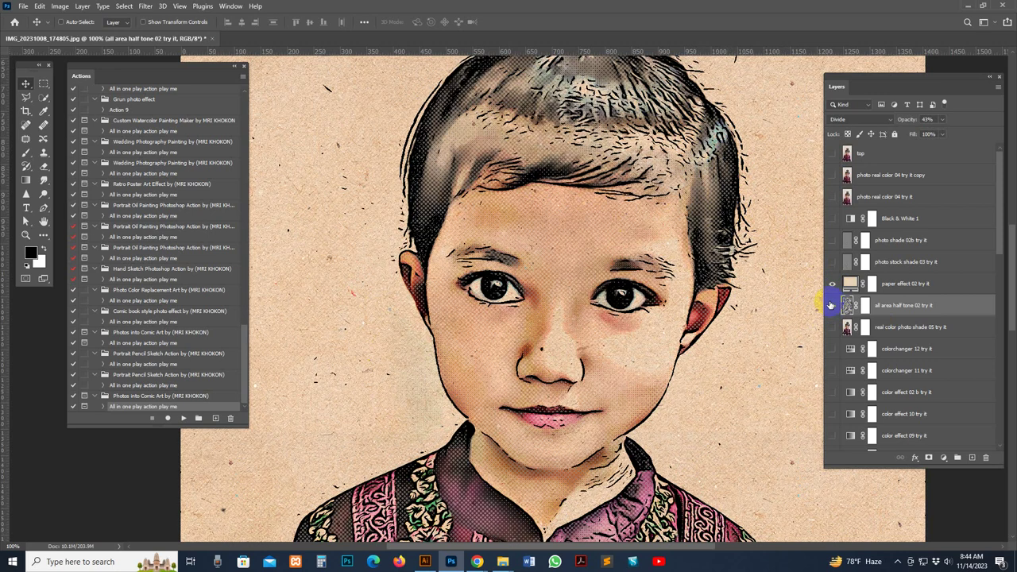
click(832, 305)
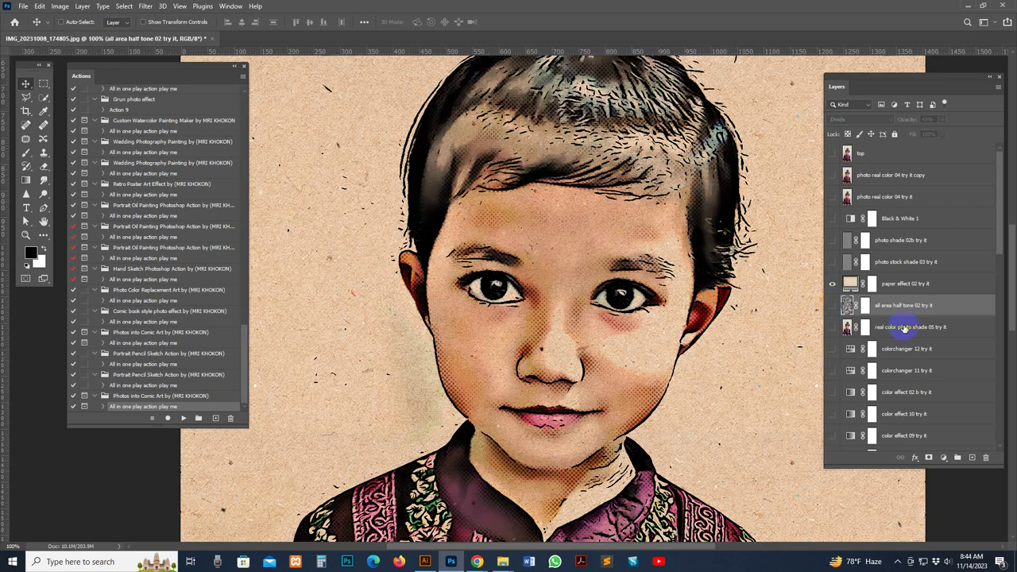
click(875, 197)
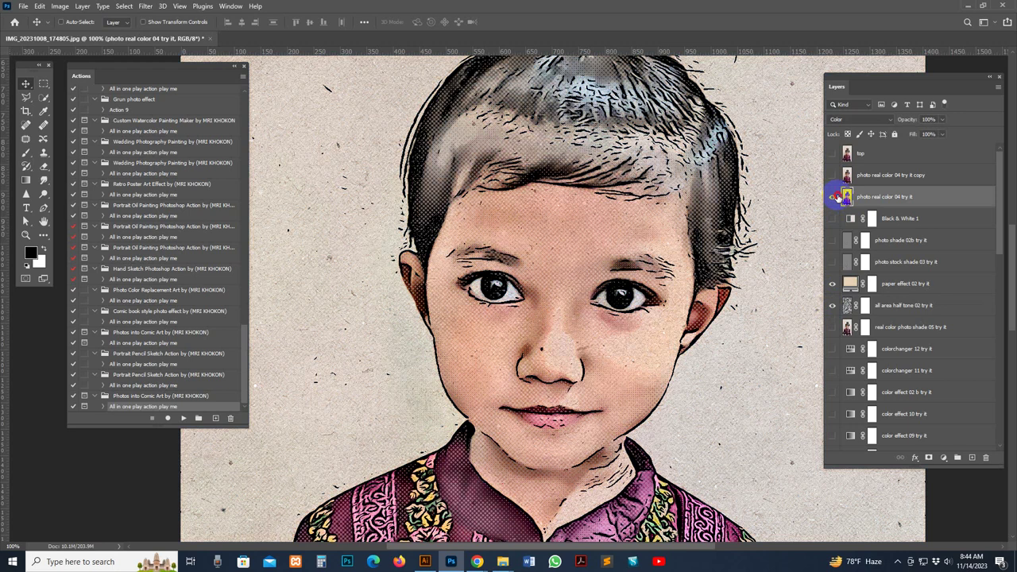
click(894, 309)
click(832, 305)
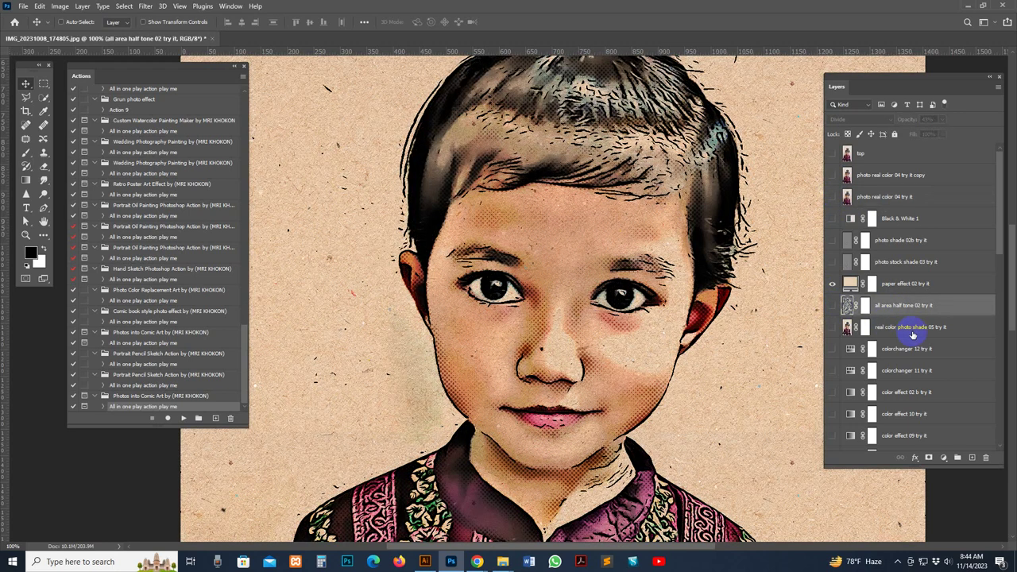
click(912, 331)
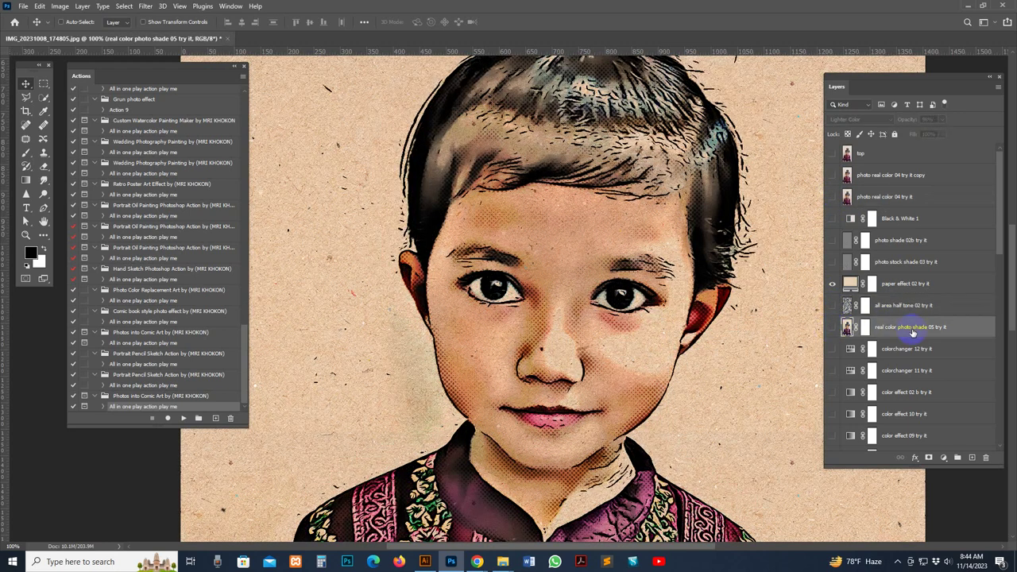
scroll(912, 331, down, 2)
scroll(906, 334, down, 2)
scroll(904, 332, down, 2)
scroll(902, 329, down, 2)
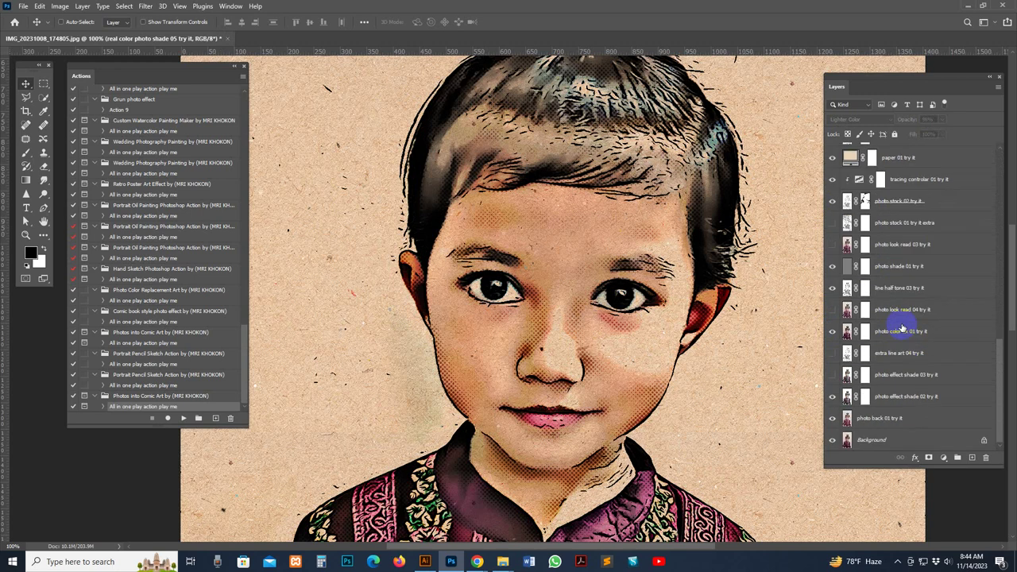
click(926, 397)
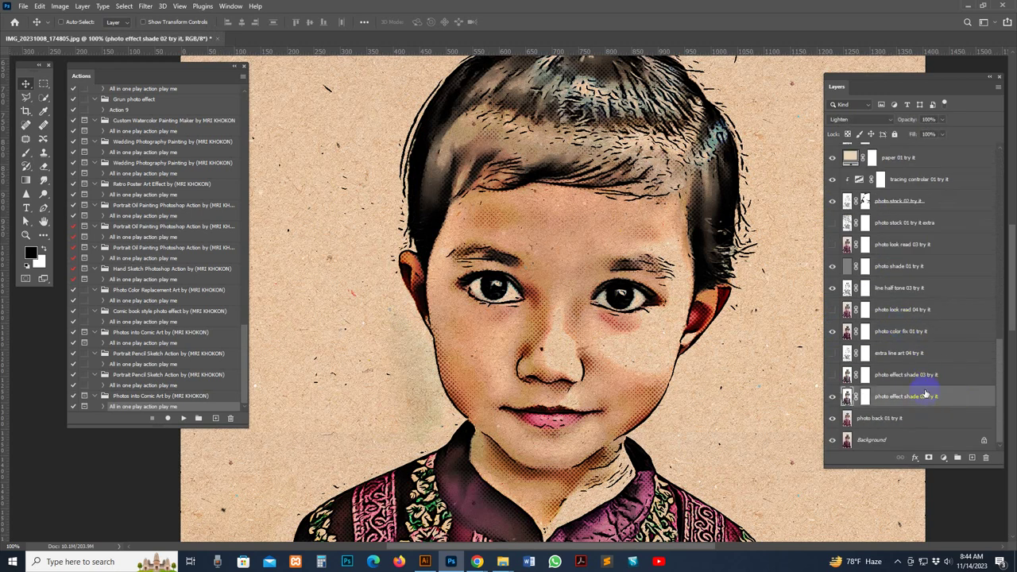
click(847, 375)
click(833, 375)
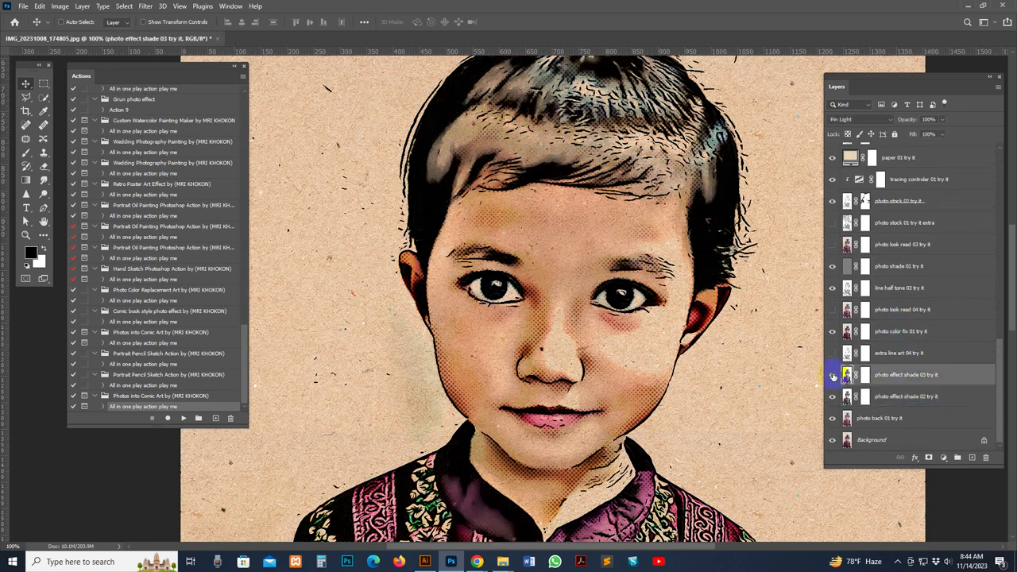
click(833, 375)
click(833, 375)
click(833, 376)
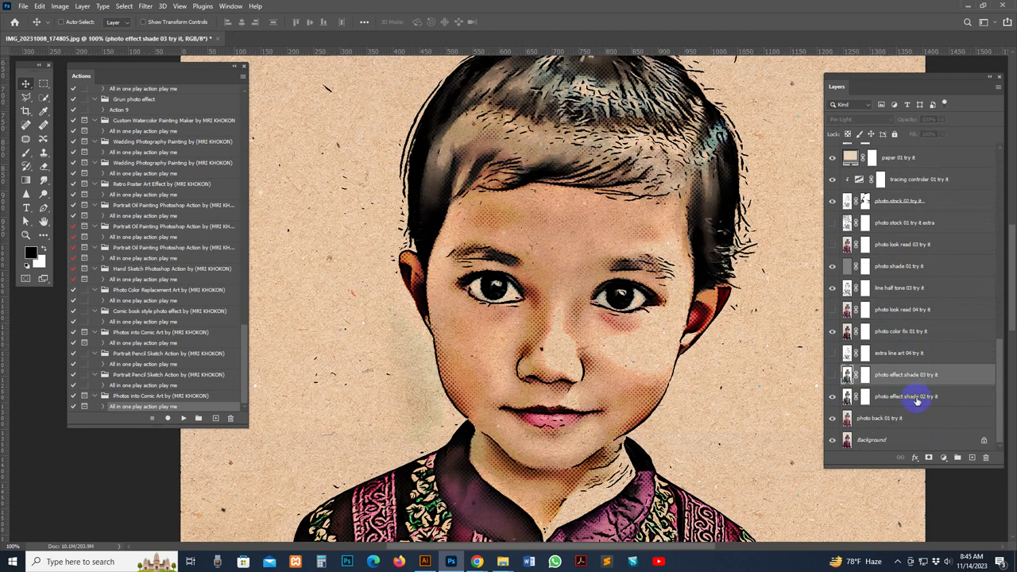
click(847, 396)
click(832, 397)
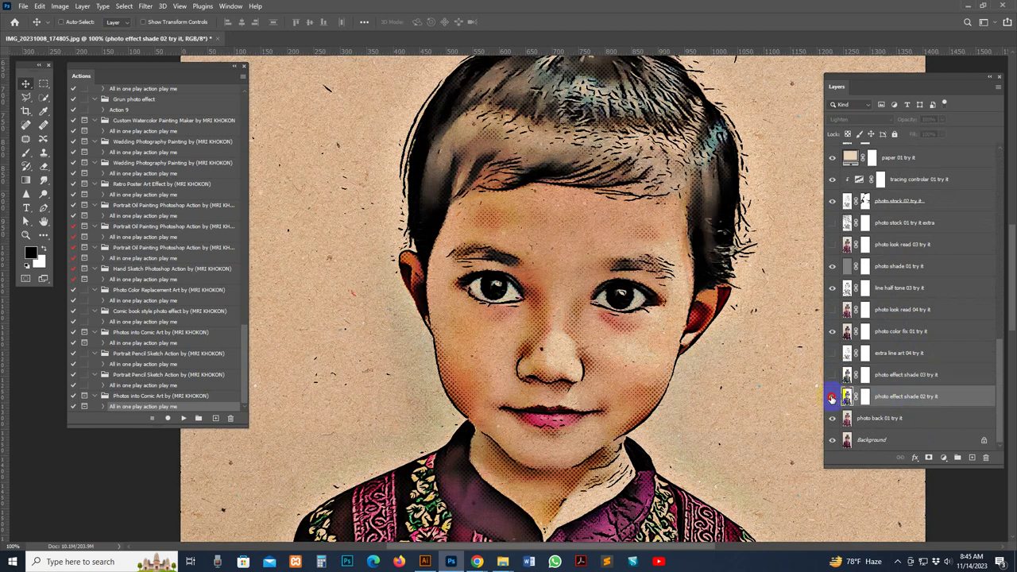
click(833, 398)
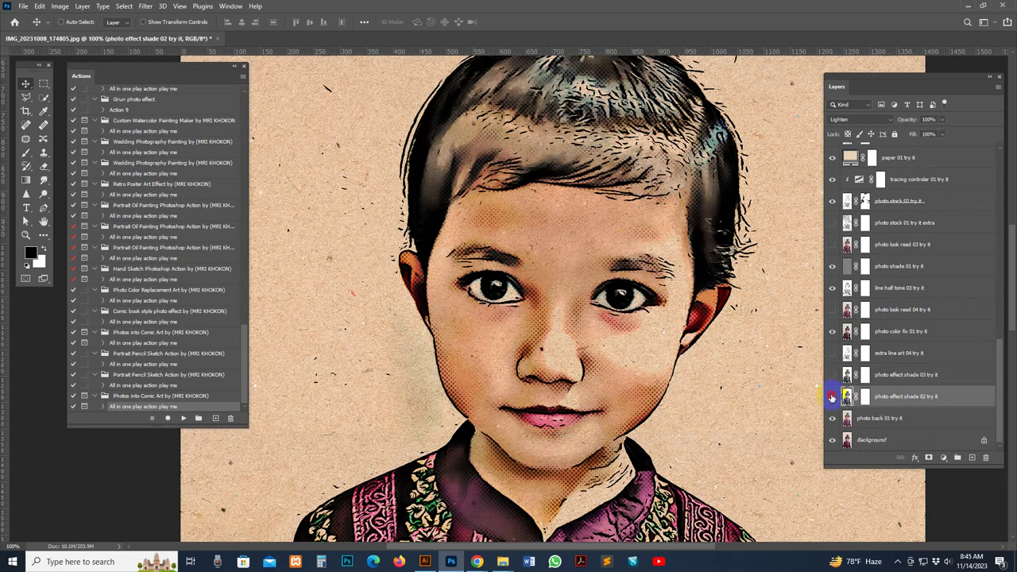
click(832, 398)
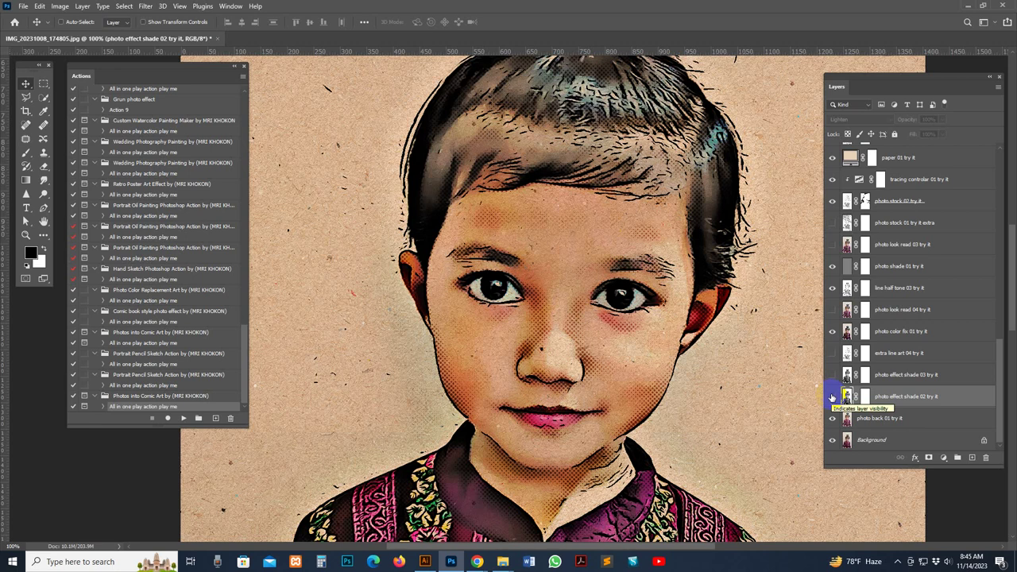
click(833, 397)
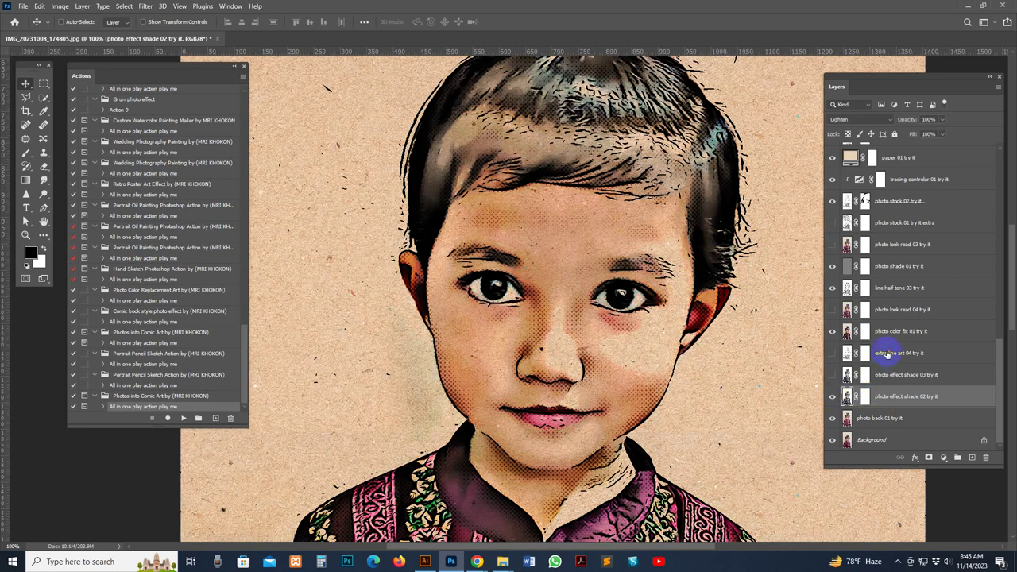
click(886, 353)
click(832, 355)
click(833, 356)
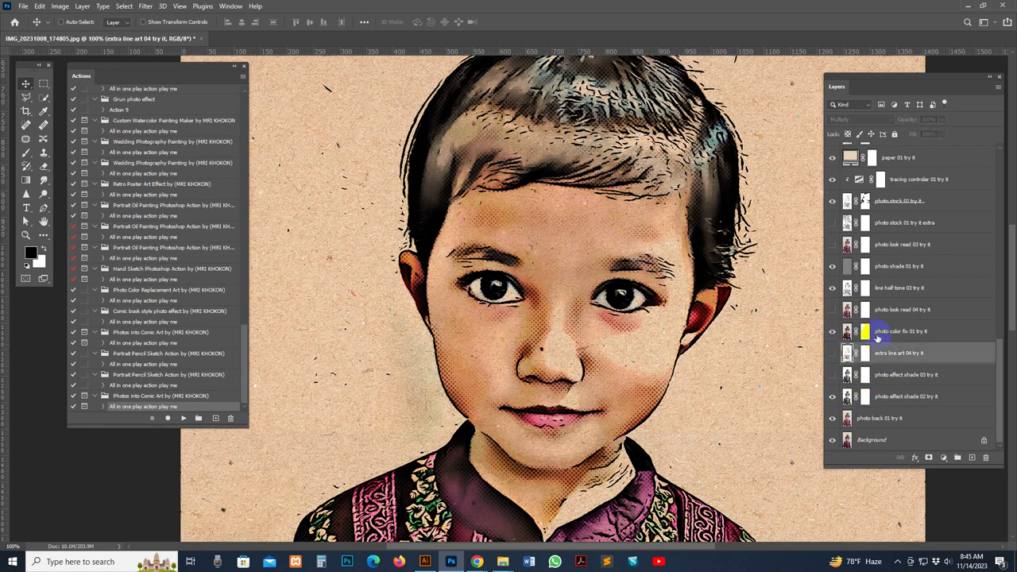
click(902, 310)
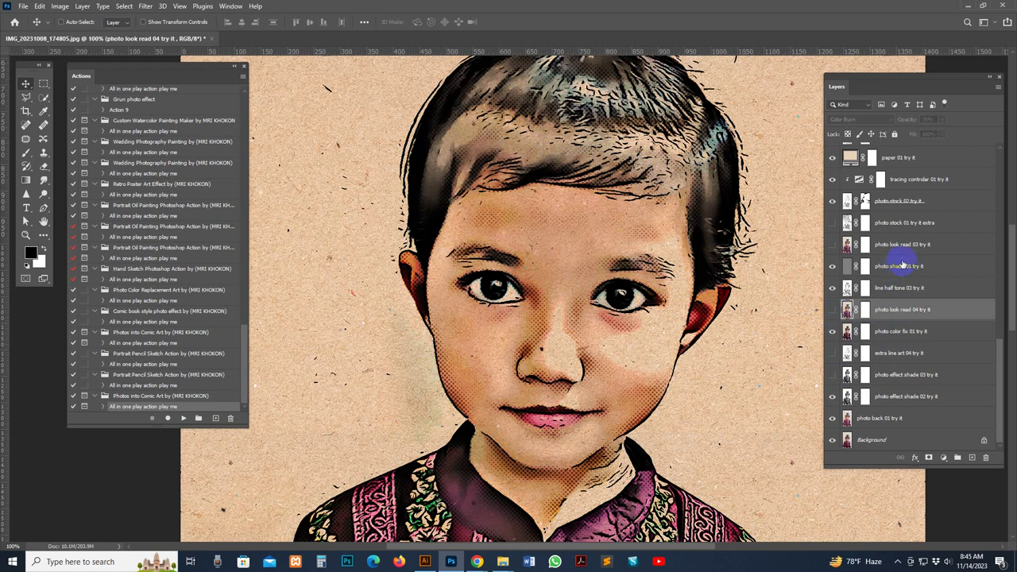
scroll(910, 261, up, 4)
scroll(914, 256, up, 1)
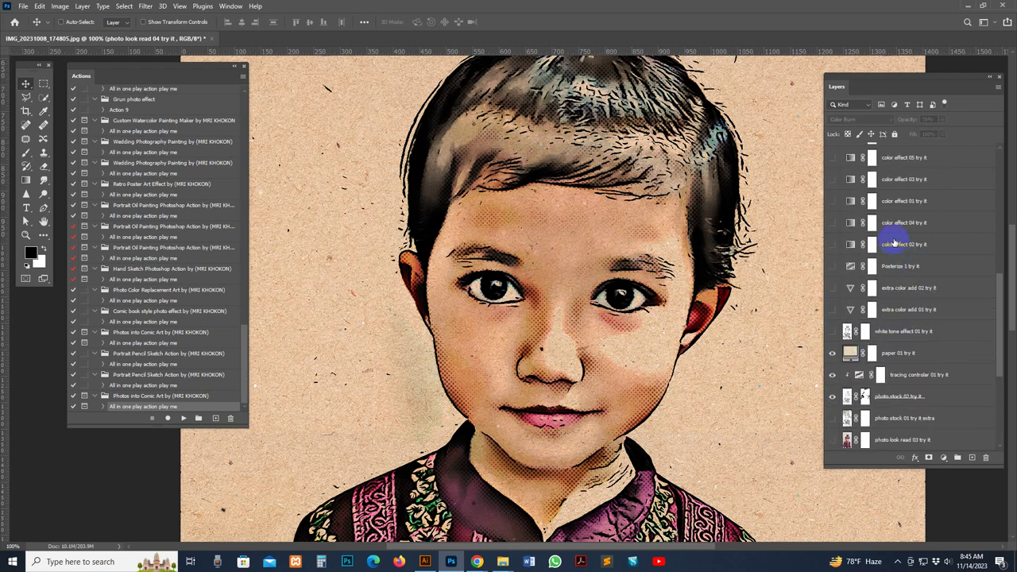
Step: Preview color effect 02 and photo look read 03 and 04, leaving photo look read 04 on
click(940, 252)
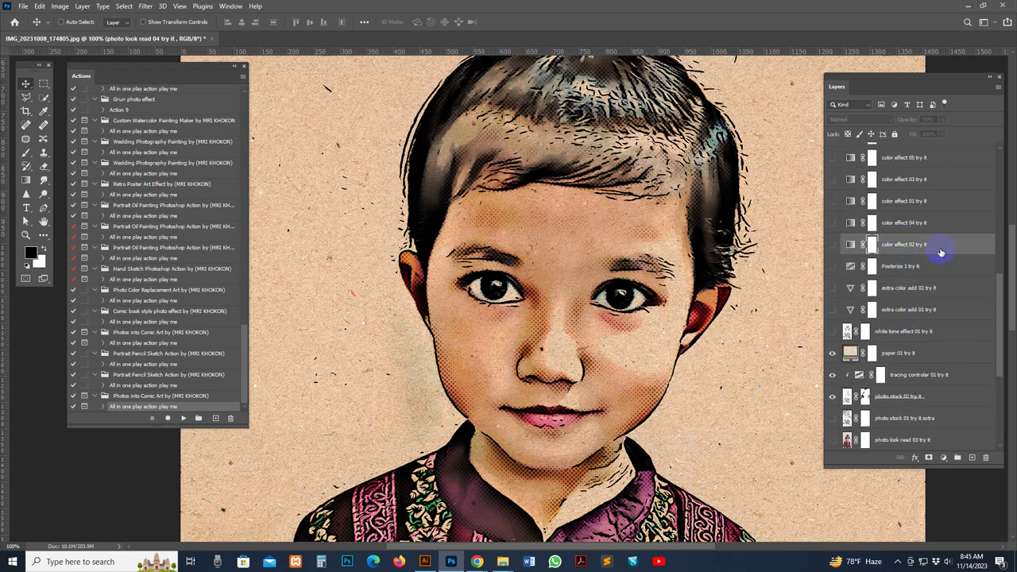
click(832, 245)
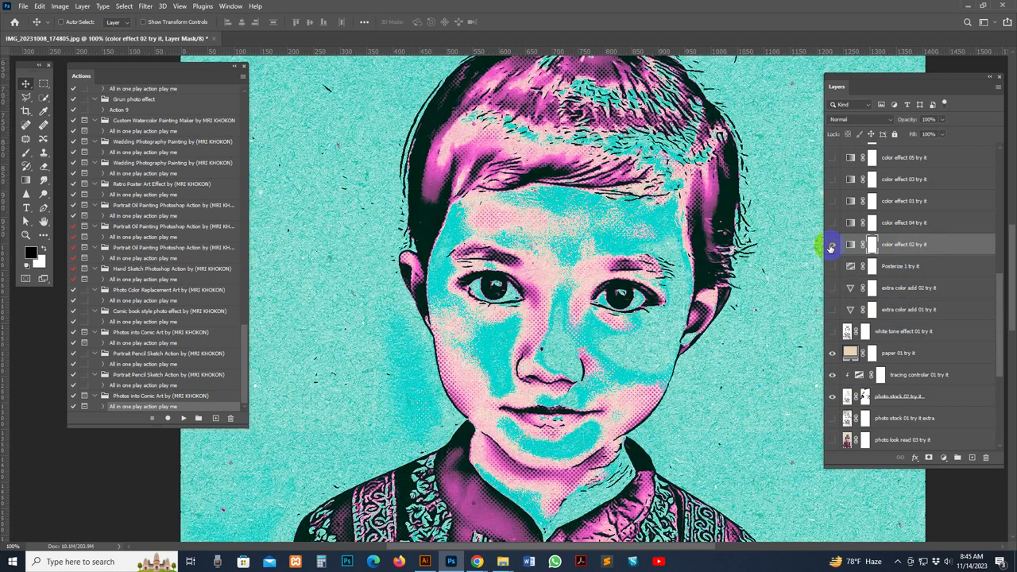
scroll(890, 334, down, 4)
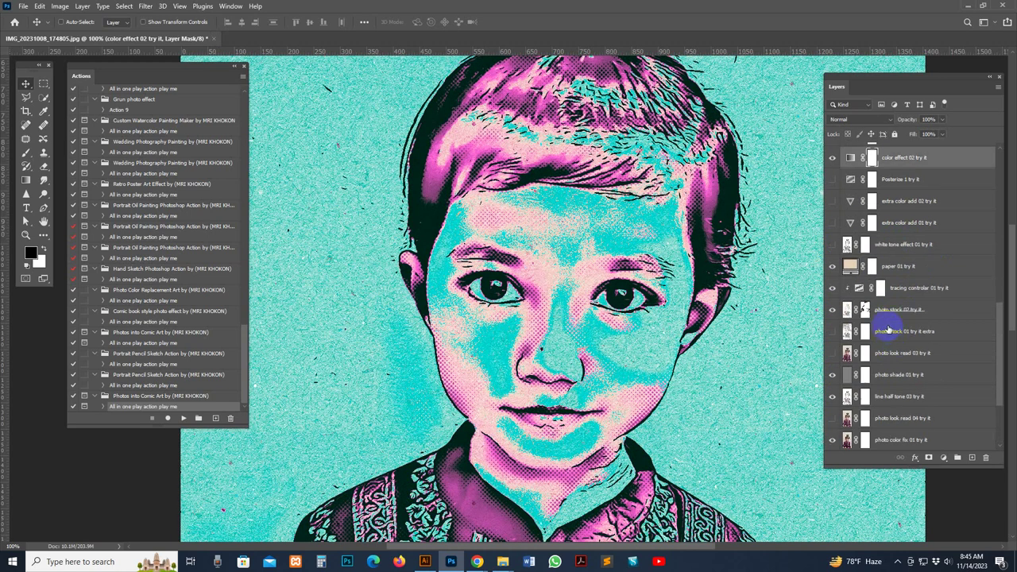
click(914, 353)
click(833, 354)
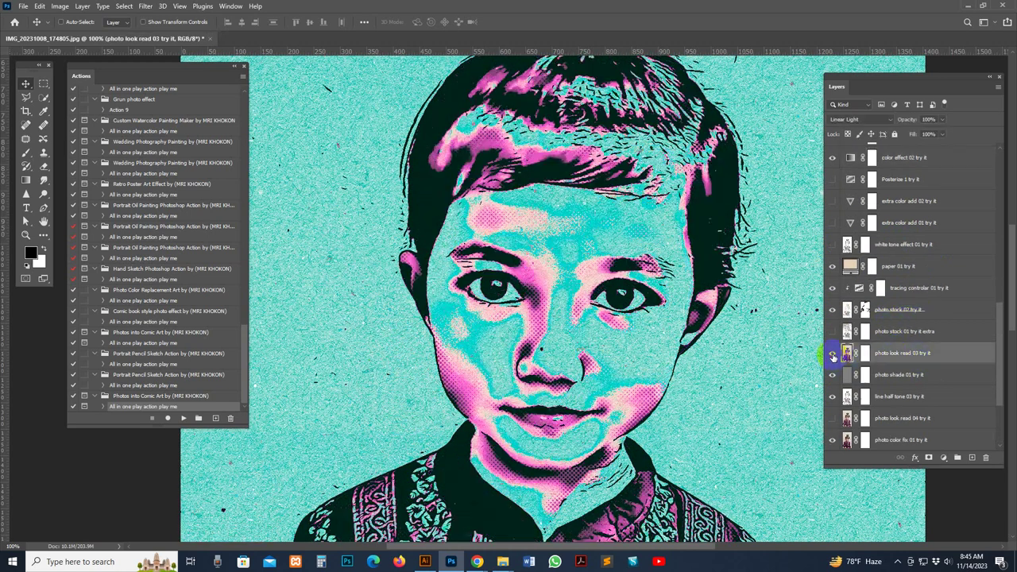
click(832, 355)
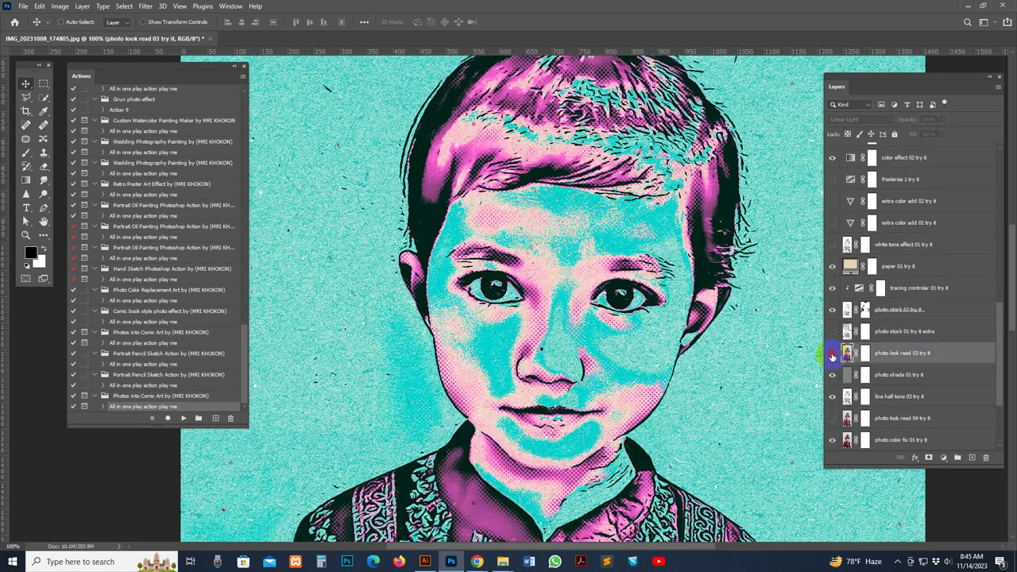
click(904, 418)
click(832, 419)
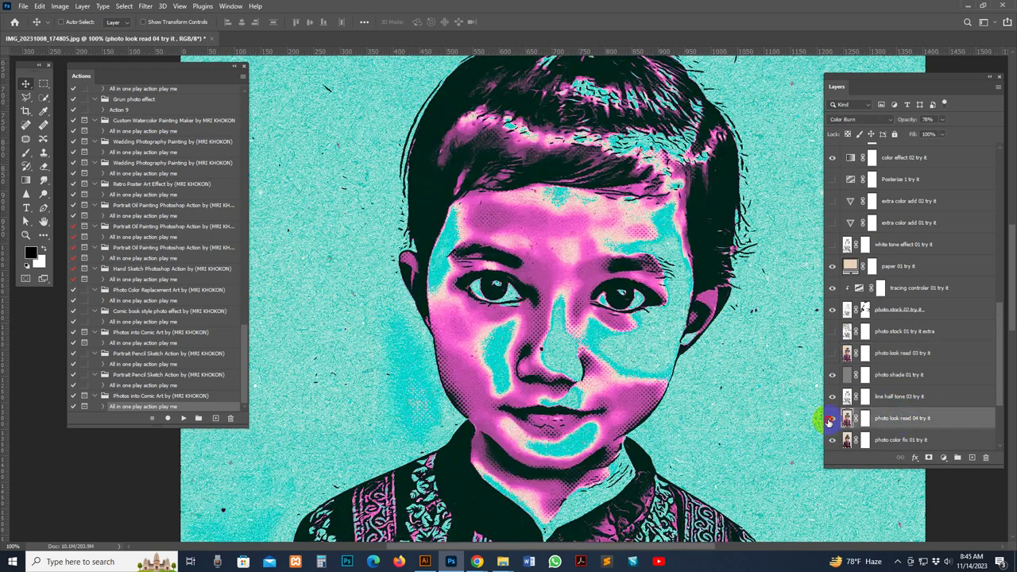
click(901, 354)
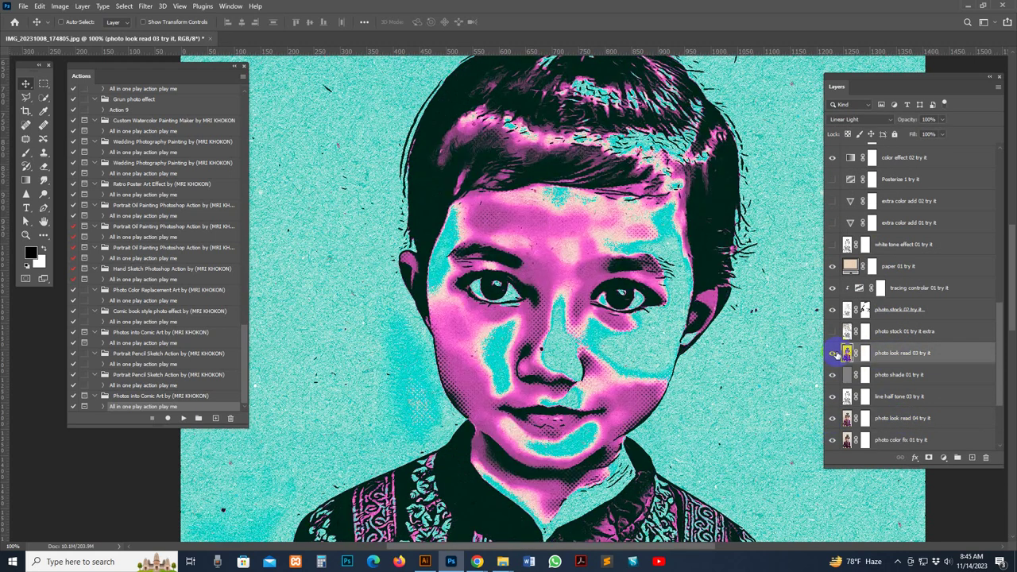
click(833, 354)
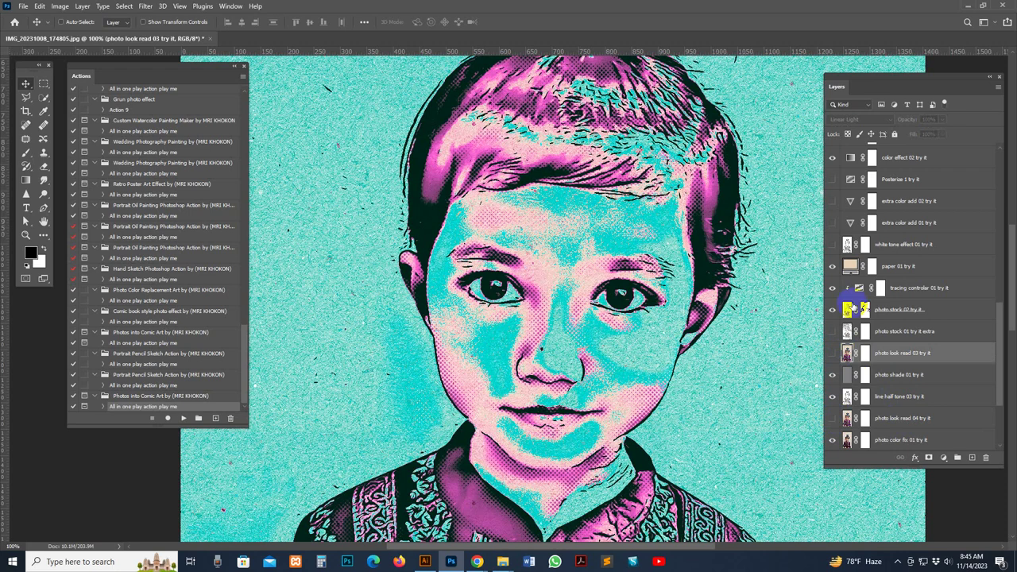
Step: Toggle real color photo shade 05 and turn on all area half tone 02 to soften colours
scroll(859, 265, up, 10)
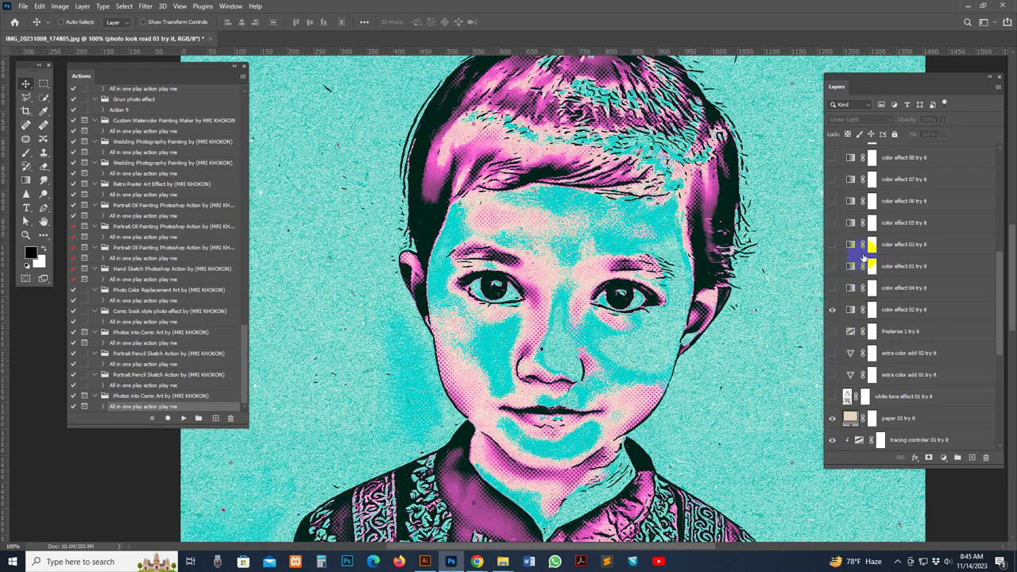
click(832, 245)
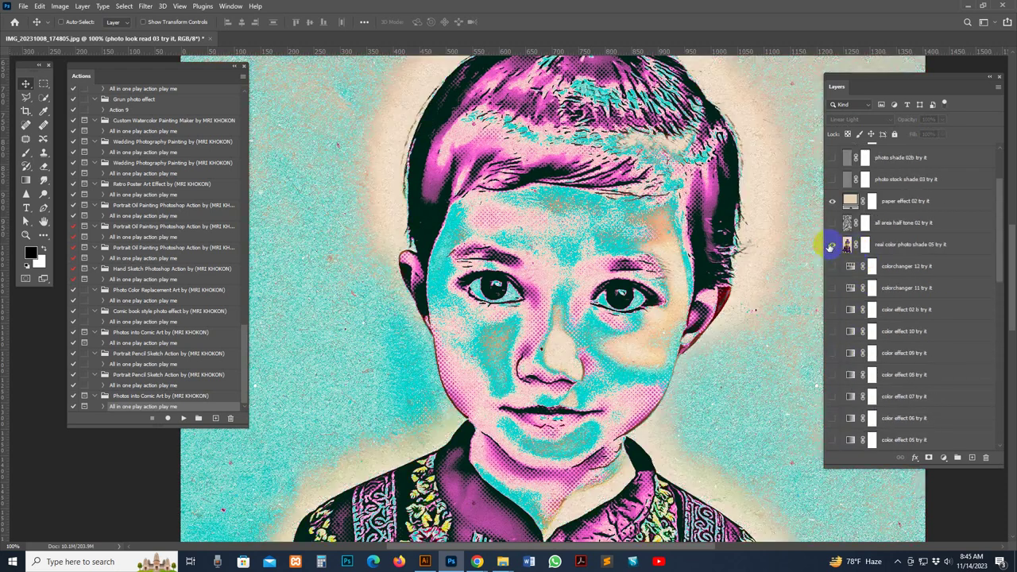
drag(832, 247, 834, 232)
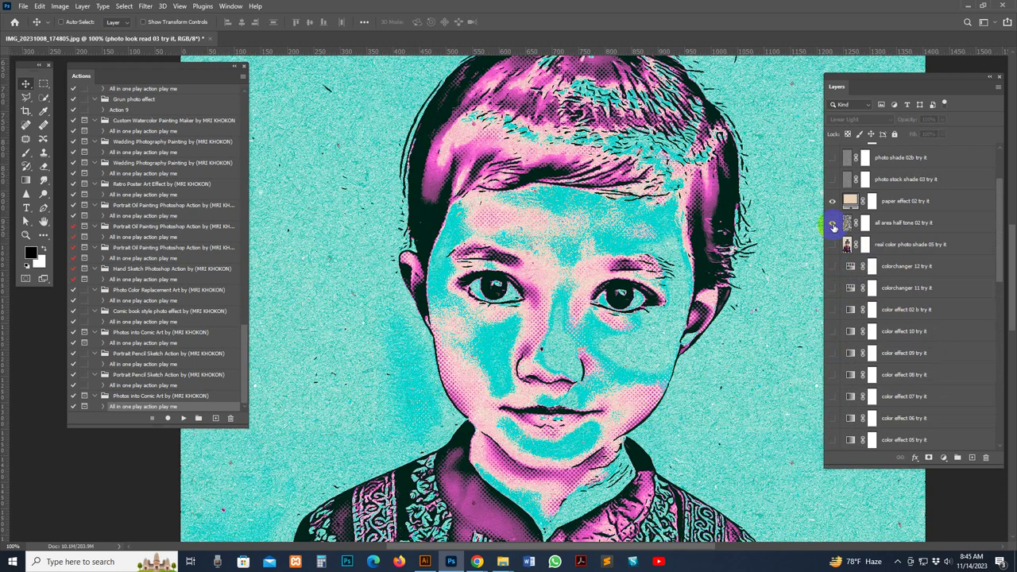
click(833, 227)
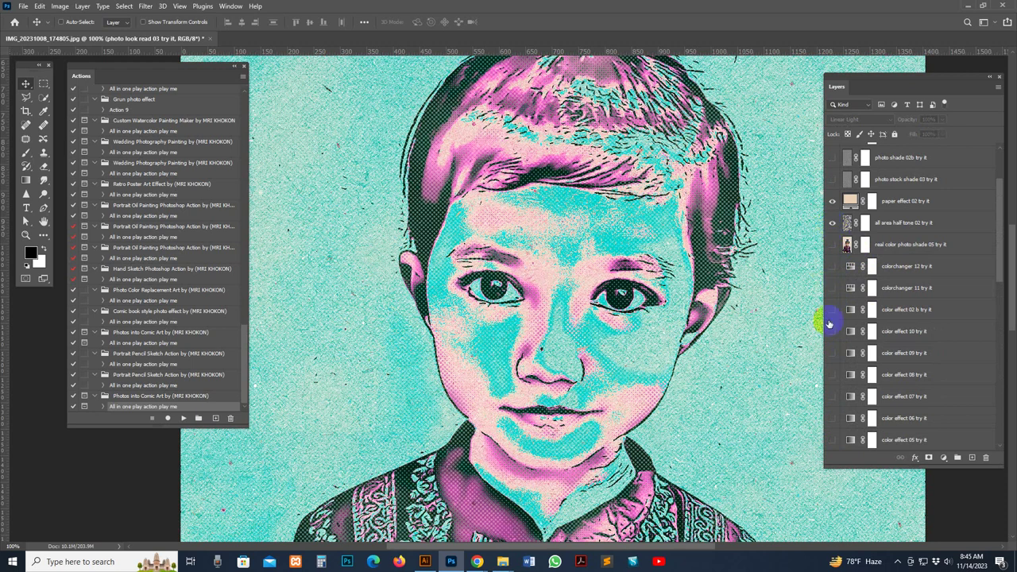
scroll(843, 334, down, 3)
scroll(869, 360, down, 1)
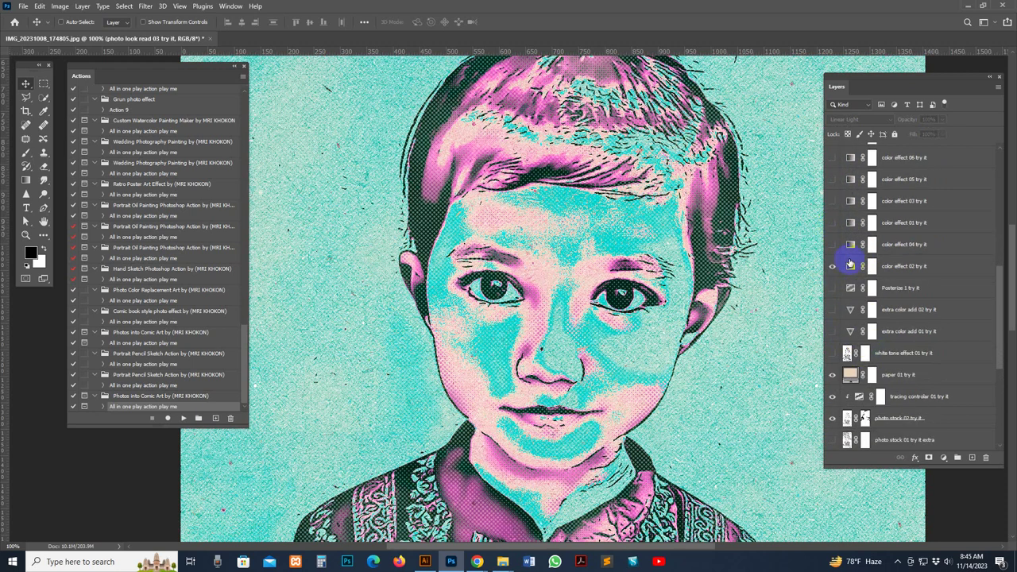
Step: Hide color effect 02, preview pink color effect 04, and show red-teal color effect 01
click(969, 266)
click(833, 266)
click(832, 246)
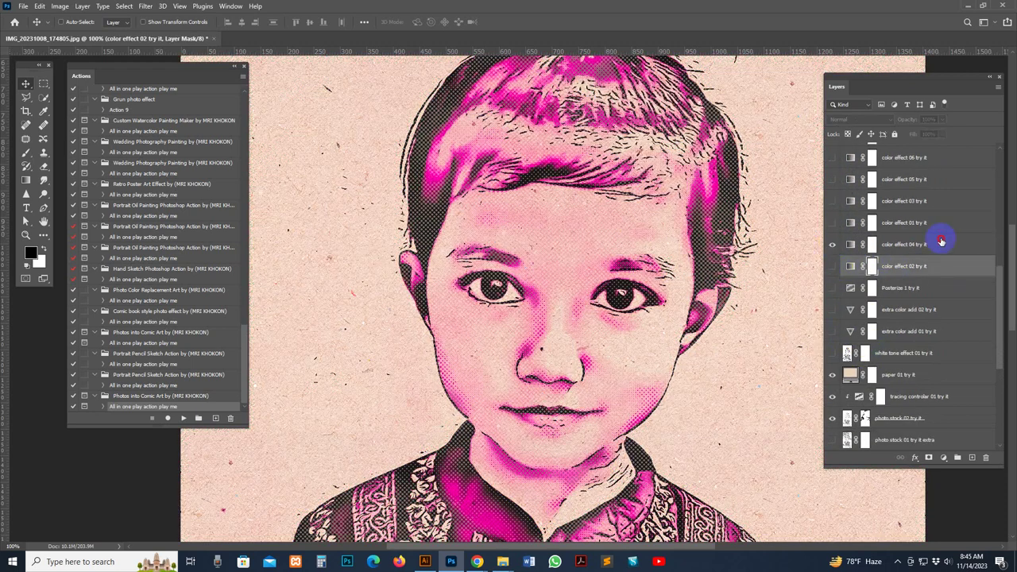
click(908, 243)
click(833, 244)
click(943, 222)
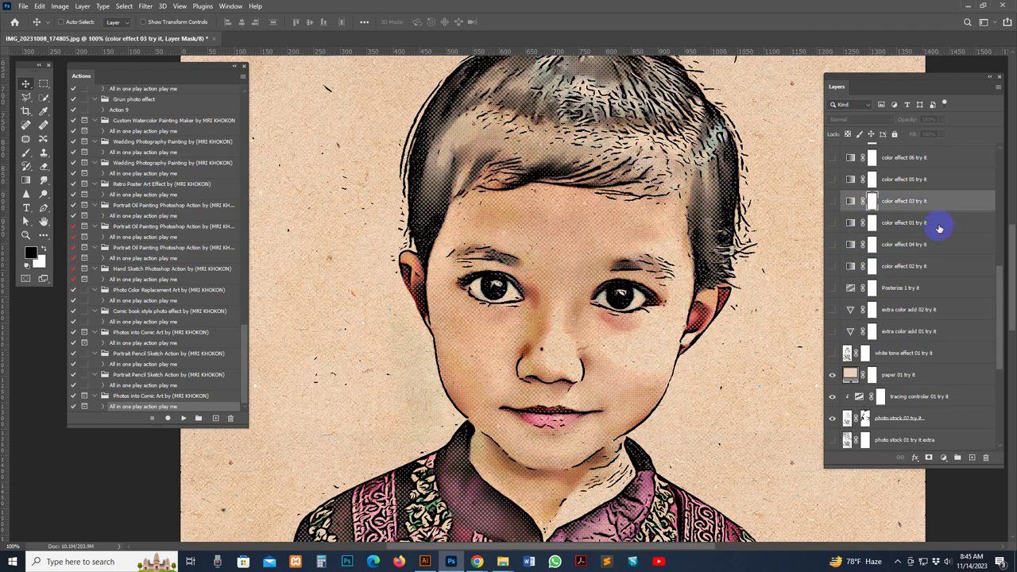
click(833, 225)
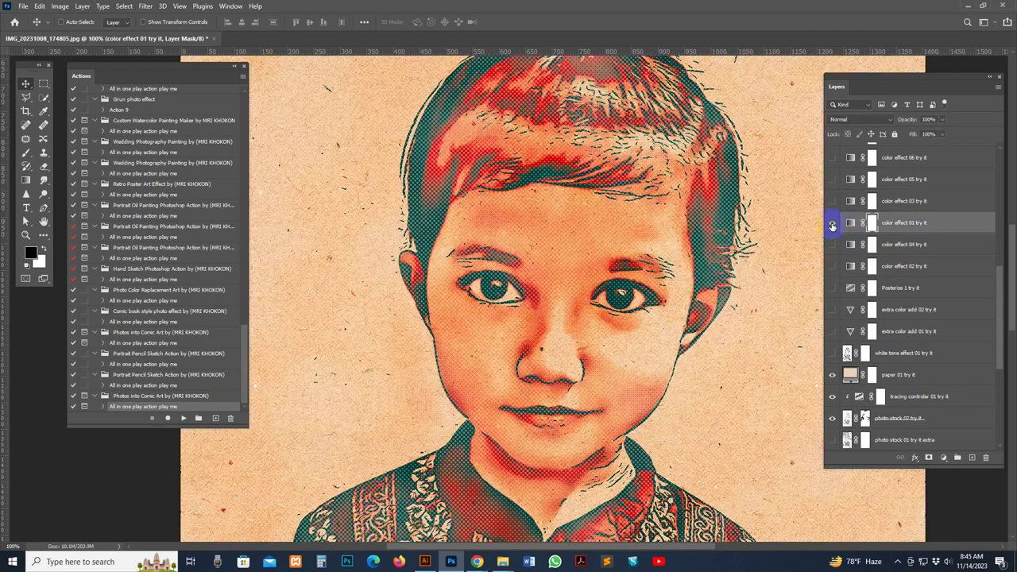
Step: Hide color effect 01 and preview the green-pink color effect 03 and purple variants
scroll(938, 245, up, 3)
scroll(874, 222, up, 2)
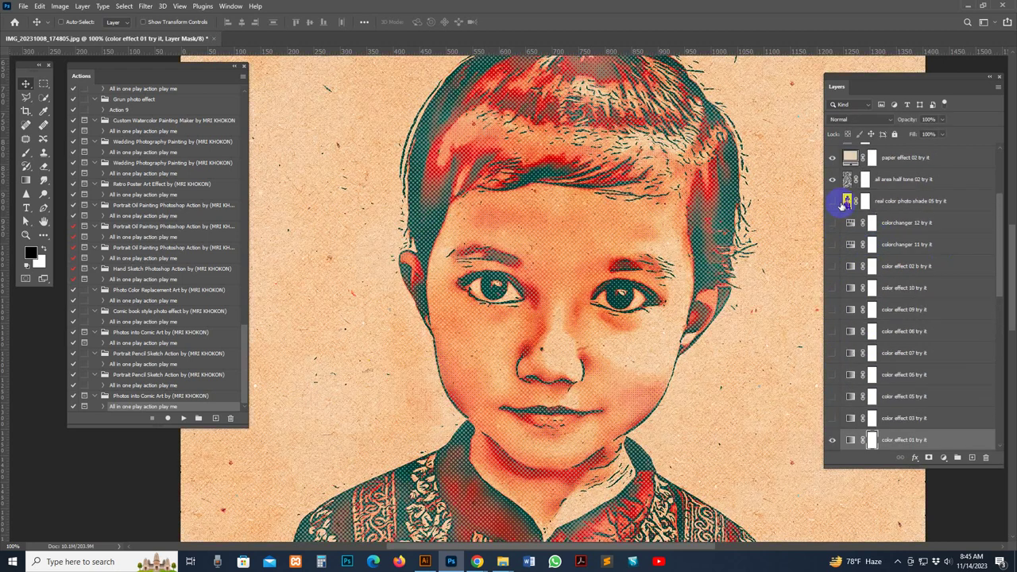
click(833, 439)
click(832, 418)
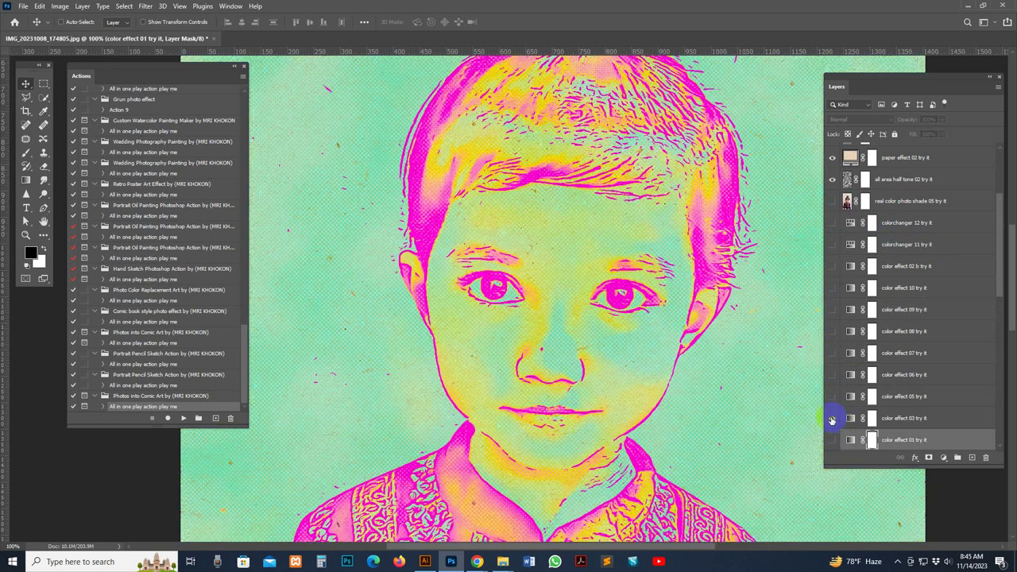
click(833, 418)
click(833, 397)
click(833, 397)
click(833, 374)
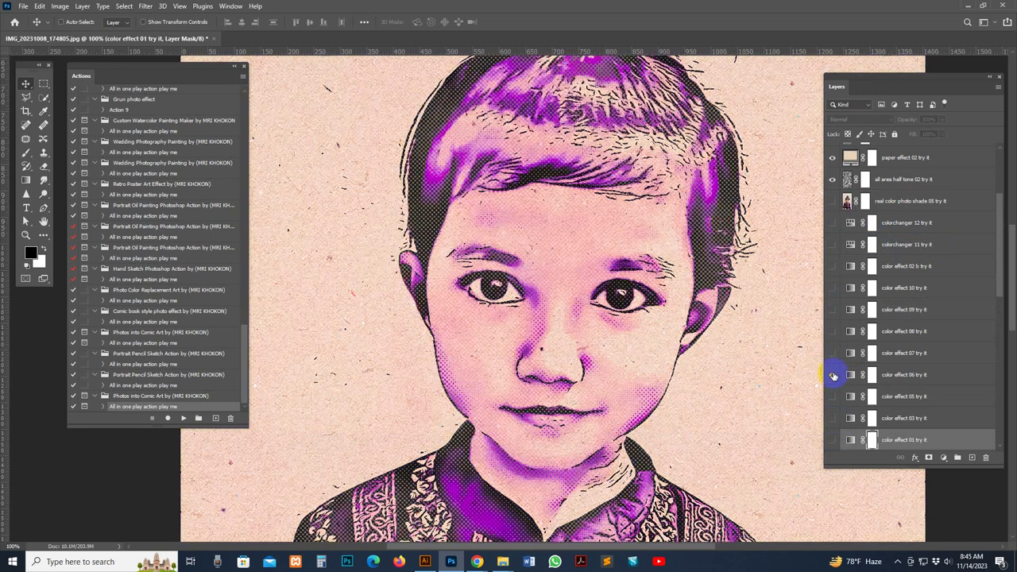
click(833, 375)
Step: Preview color effects 07 (orange-blue), 08 (teal) and 09 (green), then show 10
click(832, 353)
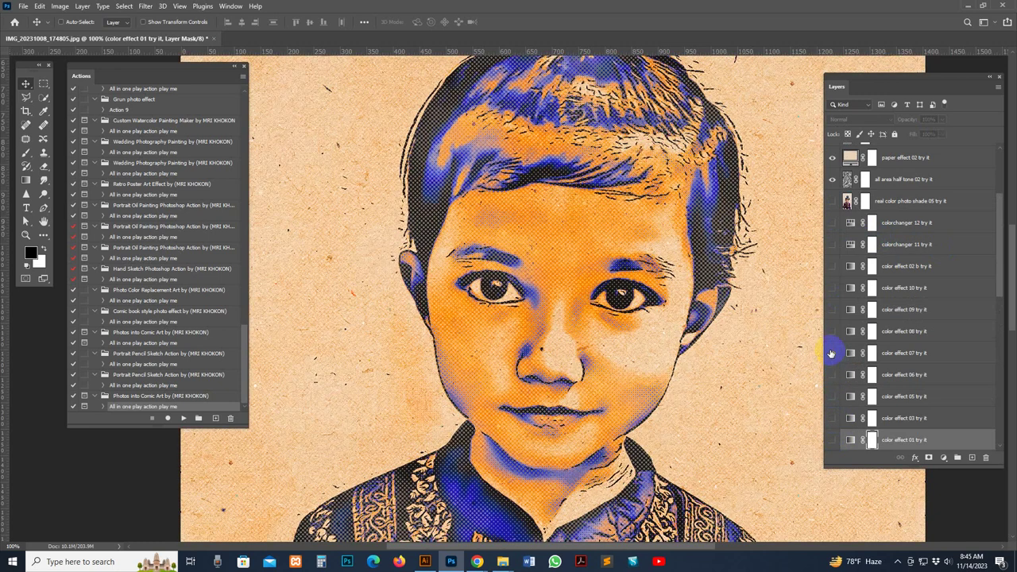
click(831, 353)
click(833, 333)
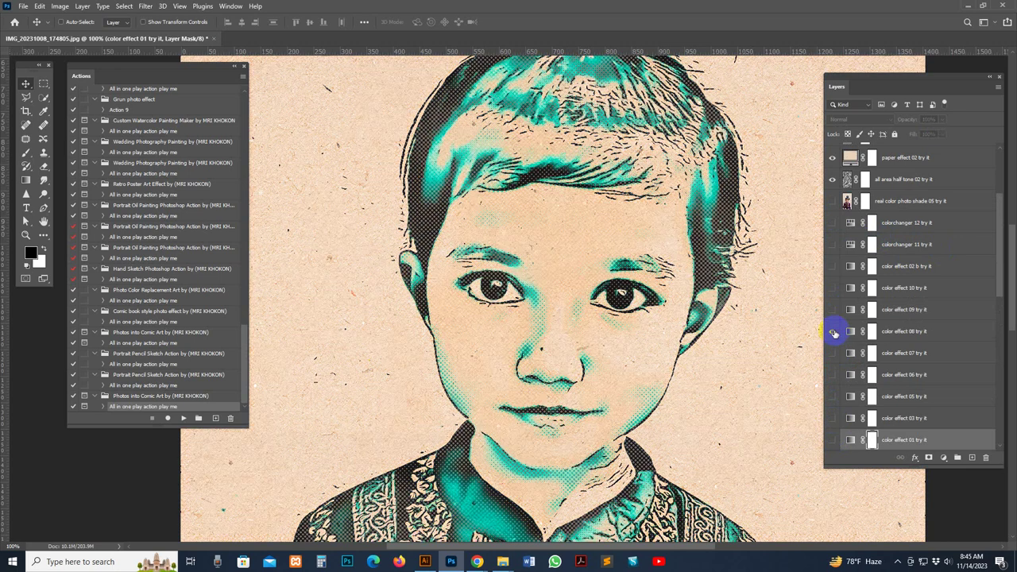
click(832, 324)
click(833, 310)
click(833, 309)
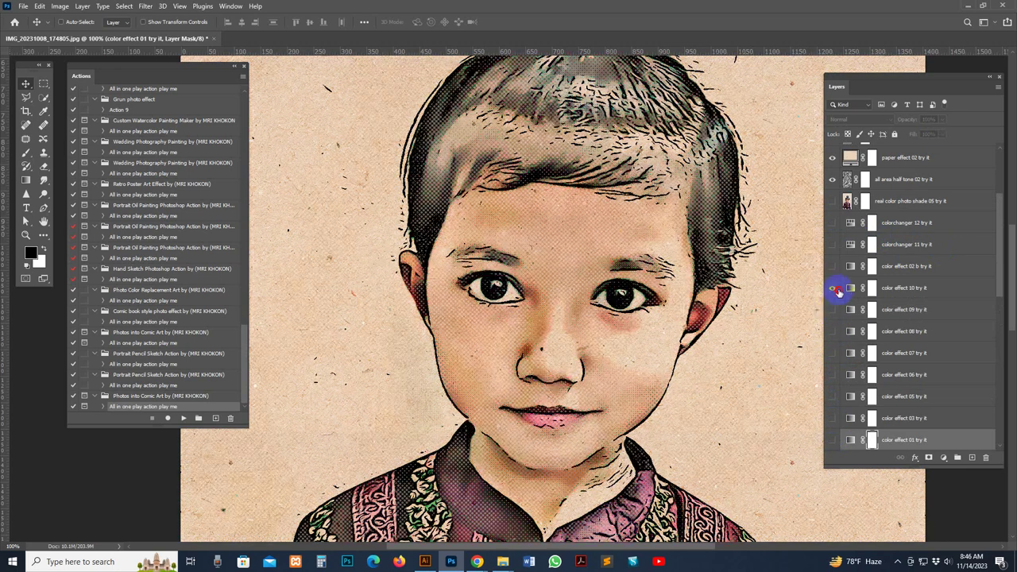
click(833, 288)
Step: Re-compare color effects 02, 09, 10 and 08, then leave orange-blue color effect 07 on
click(834, 266)
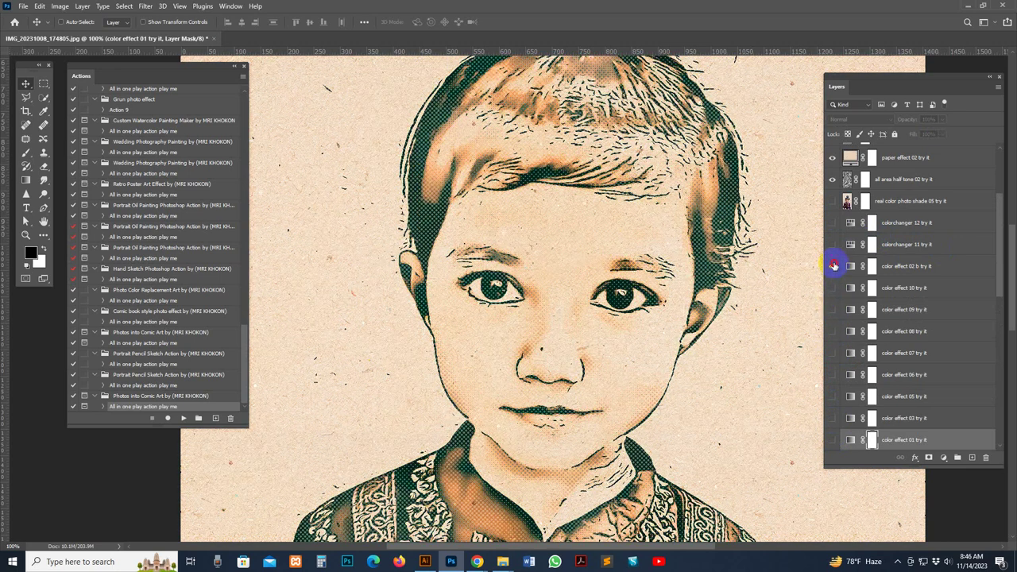
click(833, 267)
click(833, 310)
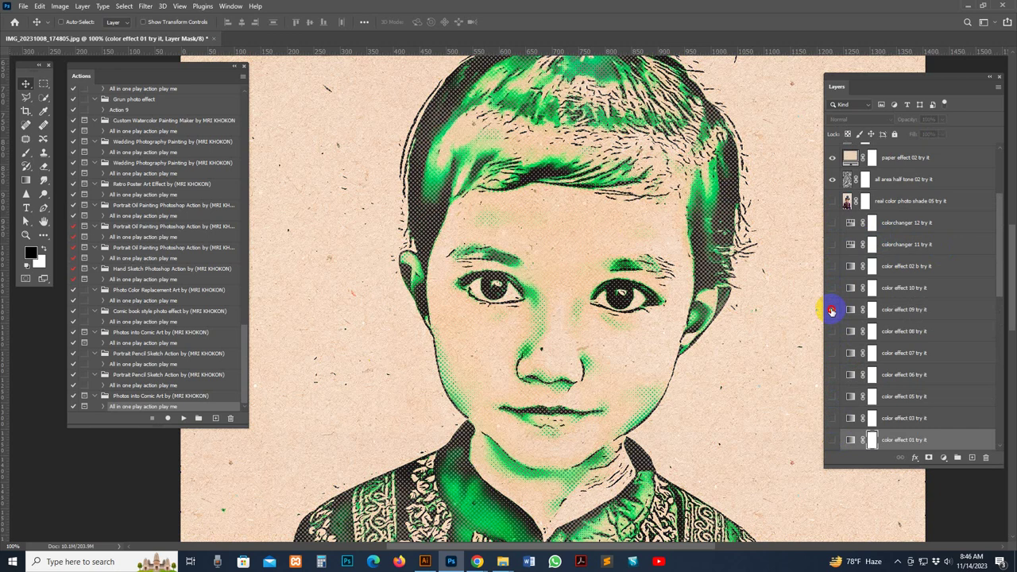
click(832, 310)
click(834, 288)
click(835, 288)
click(833, 331)
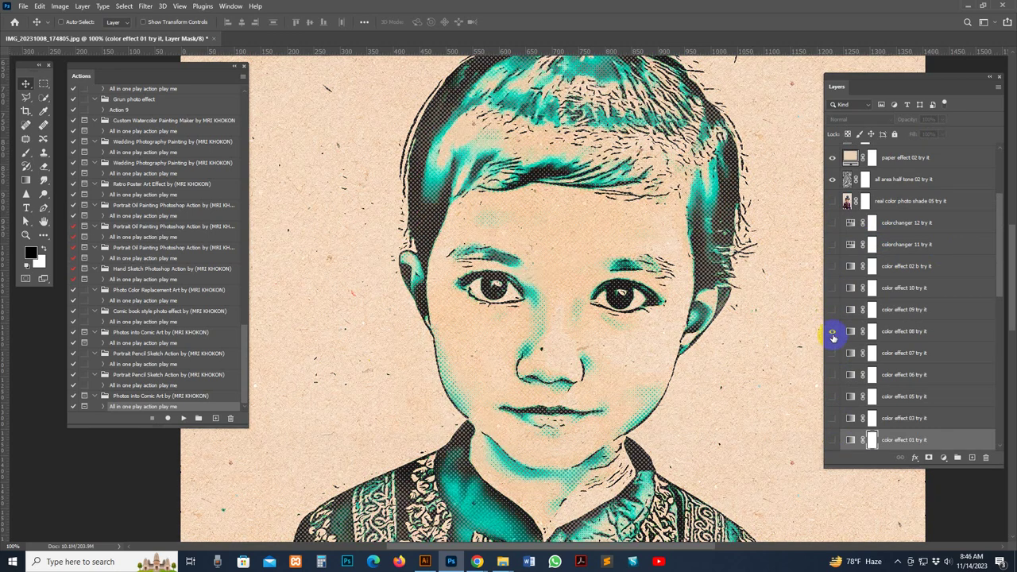
click(833, 332)
click(832, 353)
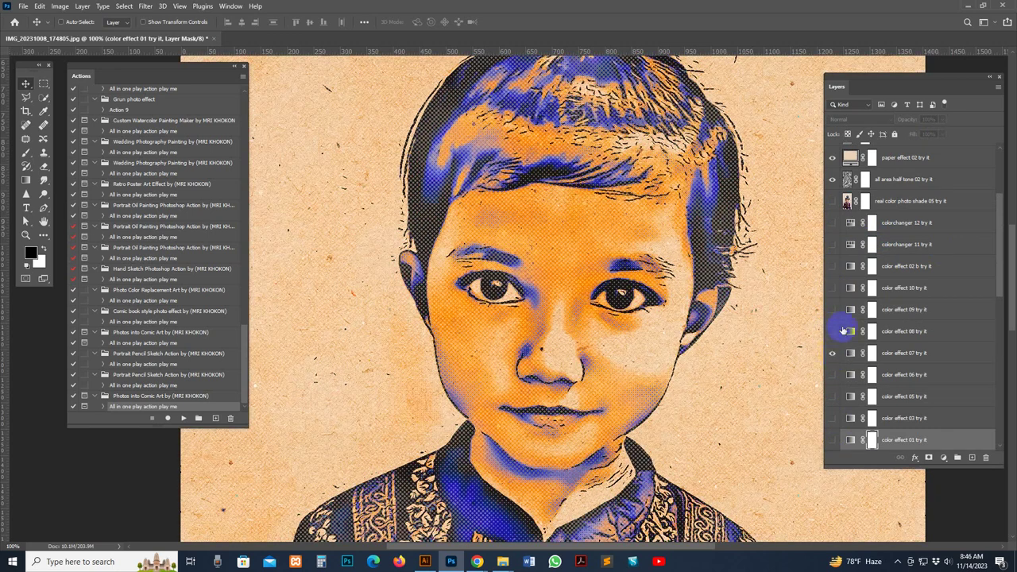
Step: Preview colorchanger 12's pink, then switch on colorchanger 11 for purple and green
click(833, 224)
click(832, 224)
click(833, 244)
Step: Shift colorchanger 11's hue to about -28 for a pink-and-green portrait, then close Properties
double_click(850, 246)
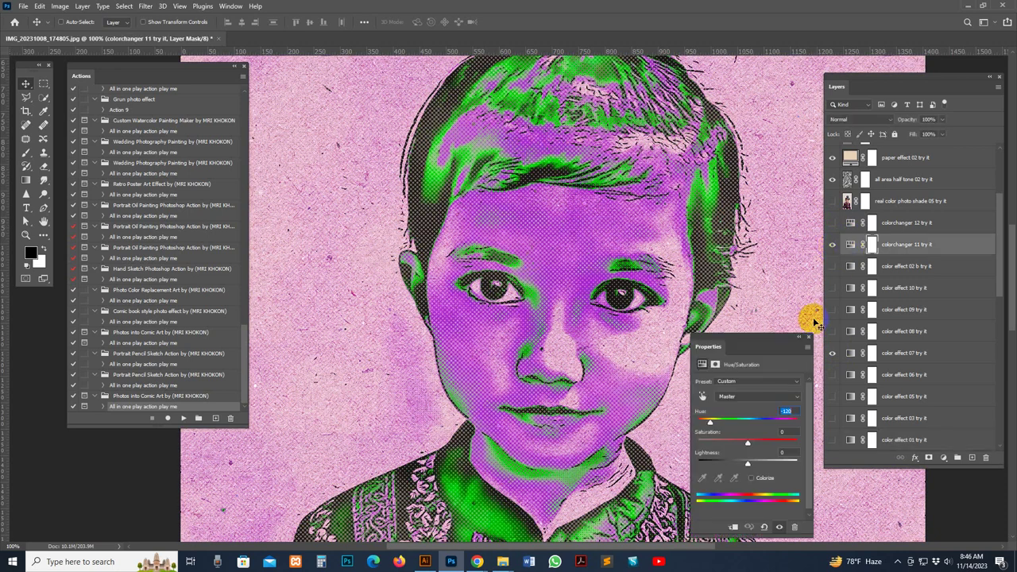
mouse_move(748, 422)
mouse_down()
mouse_move(728, 424)
mouse_move(786, 422)
mouse_move(708, 421)
mouse_move(738, 427)
mouse_move(718, 422)
mouse_up()
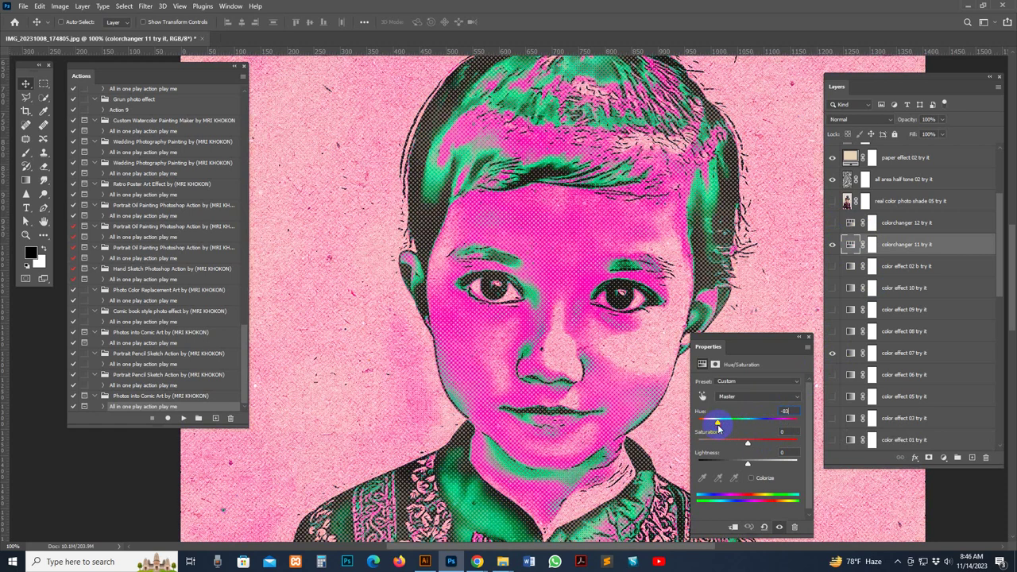
click(809, 339)
Step: Re-toggle color effect 07 and switch the portrait to the orange-blue look
click(846, 354)
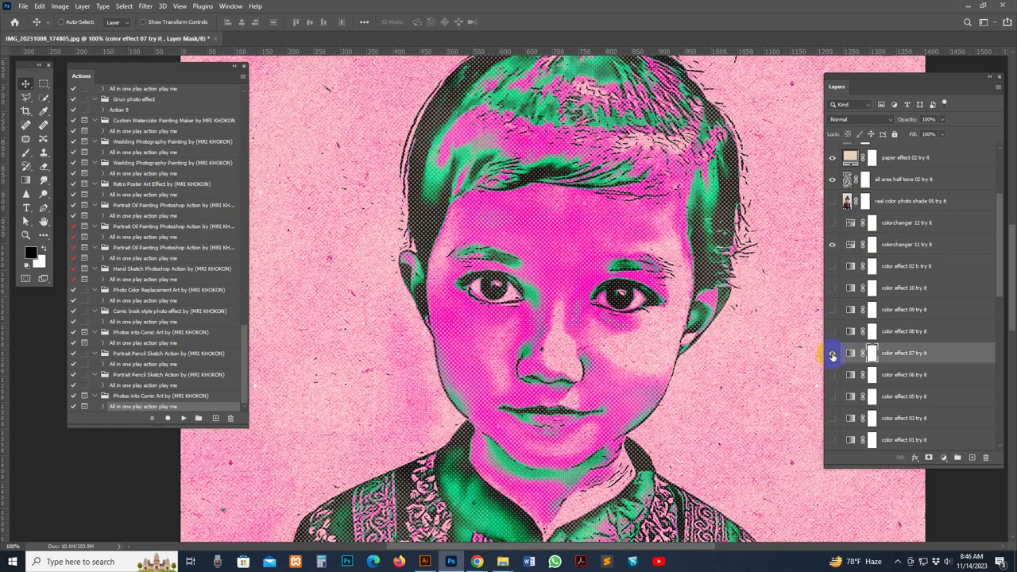
click(833, 354)
click(833, 354)
click(833, 244)
Step: Show photo look read 03, toggle line half tone 03, and keep photo effect shade 02 on
scroll(861, 350, down, 3)
scroll(861, 349, down, 5)
scroll(860, 350, down, 2)
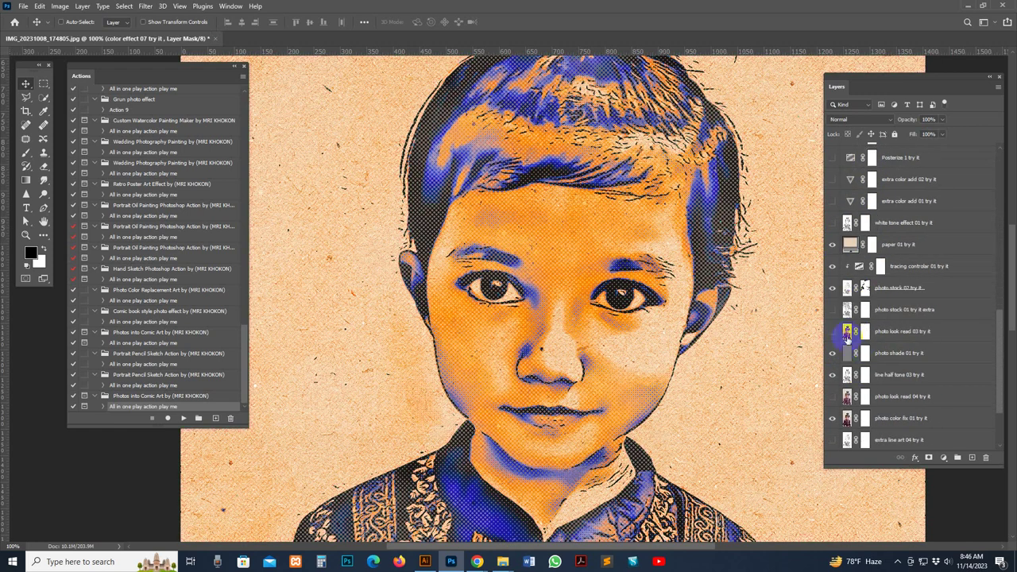
click(832, 334)
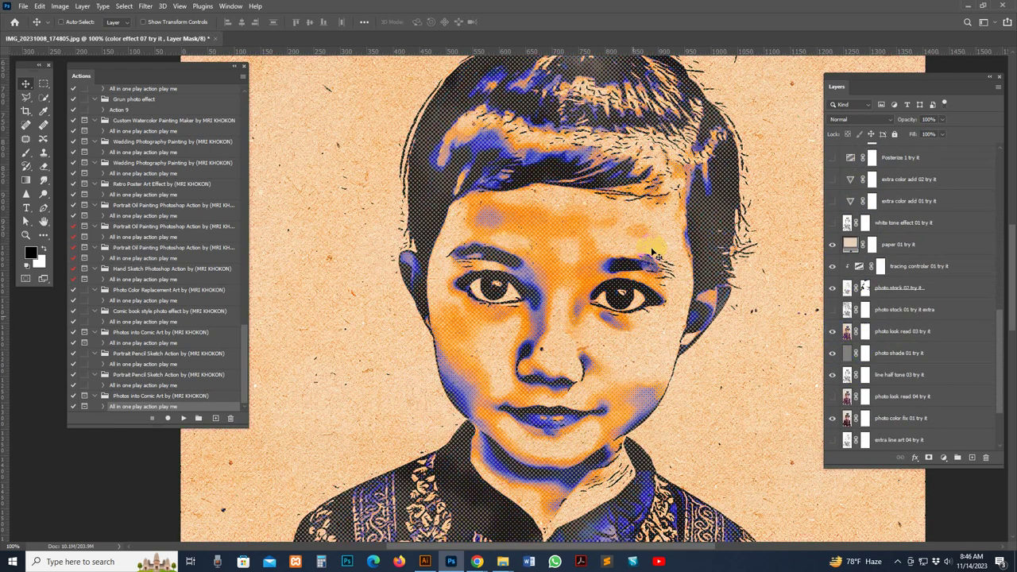
click(832, 377)
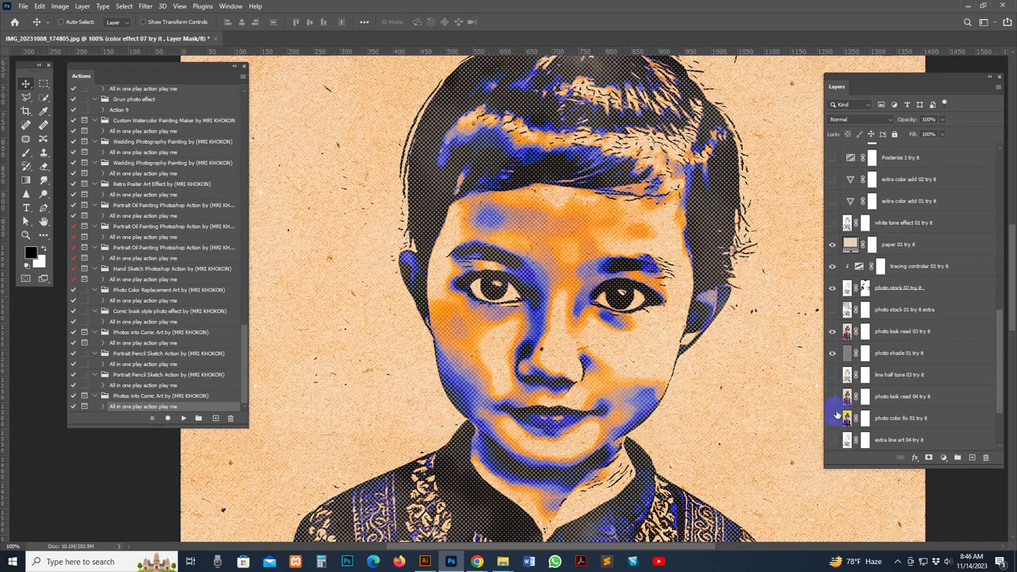
scroll(837, 415, down, 3)
click(848, 398)
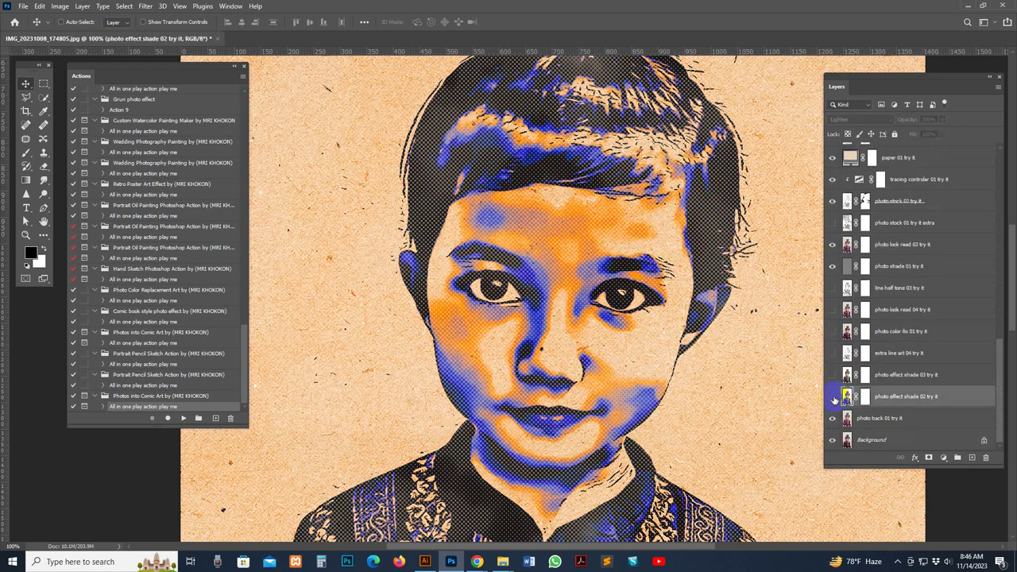
click(833, 397)
click(833, 397)
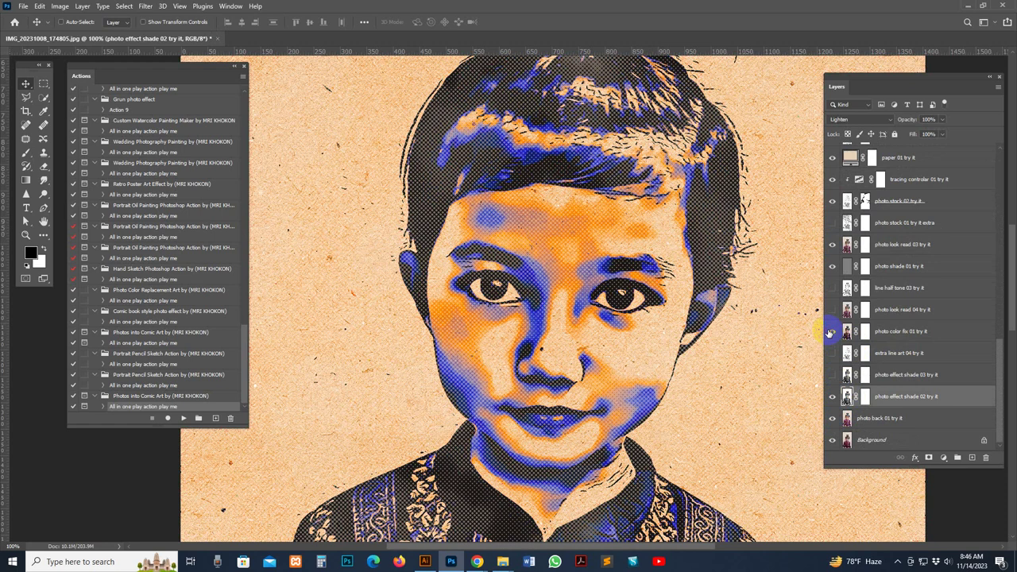
Step: Compare white tone effect 01 on and off, leaving it hidden, and turn on extra color add 01
scroll(850, 306, up, 3)
scroll(849, 294, up, 3)
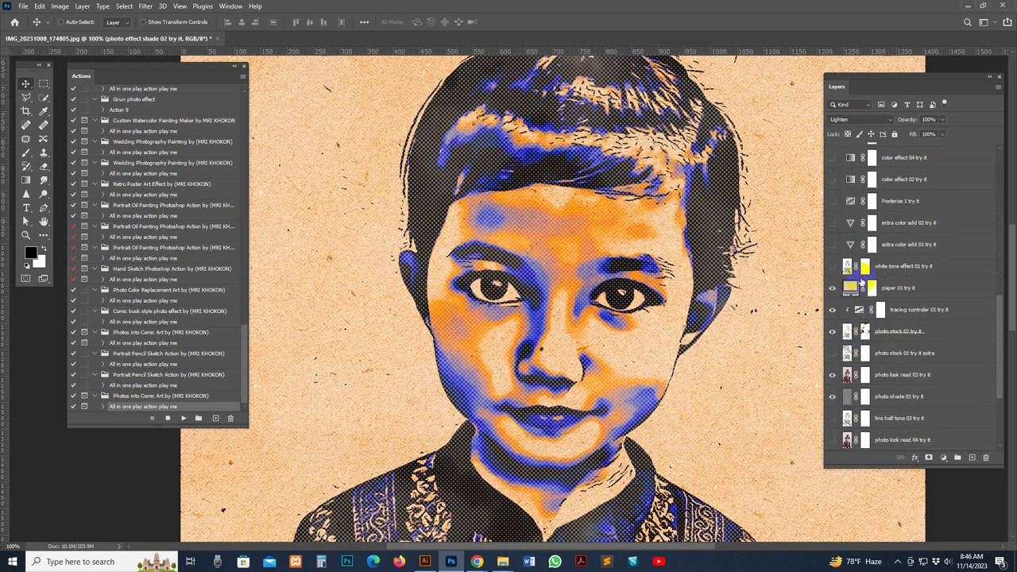
click(832, 267)
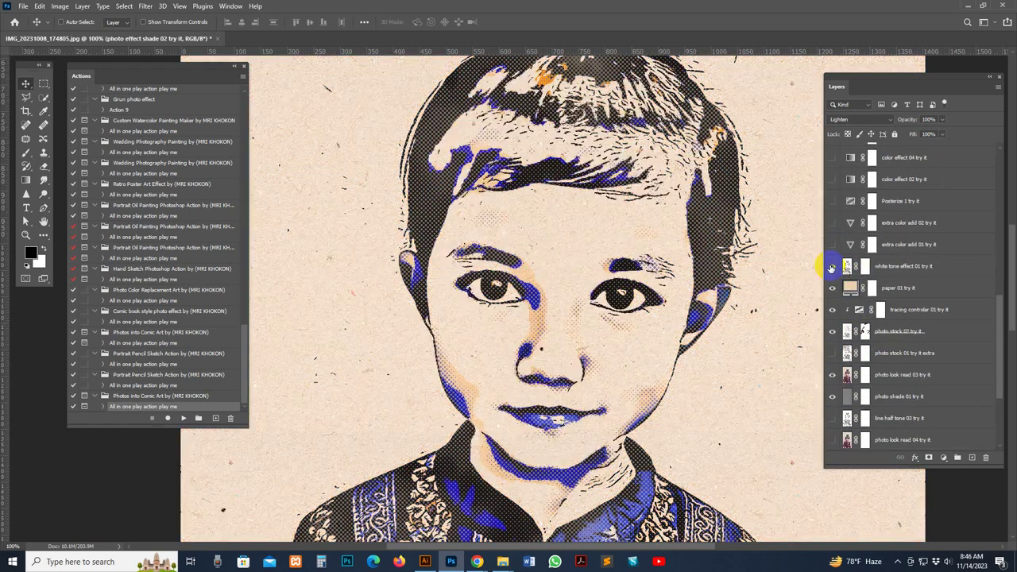
click(845, 268)
click(832, 267)
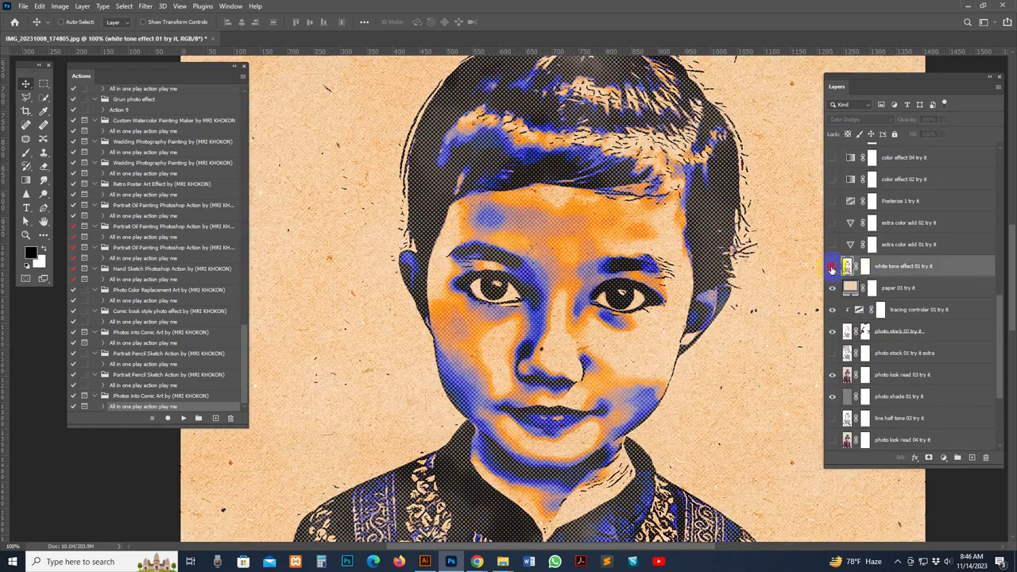
click(832, 267)
click(832, 268)
click(833, 247)
click(833, 247)
click(832, 246)
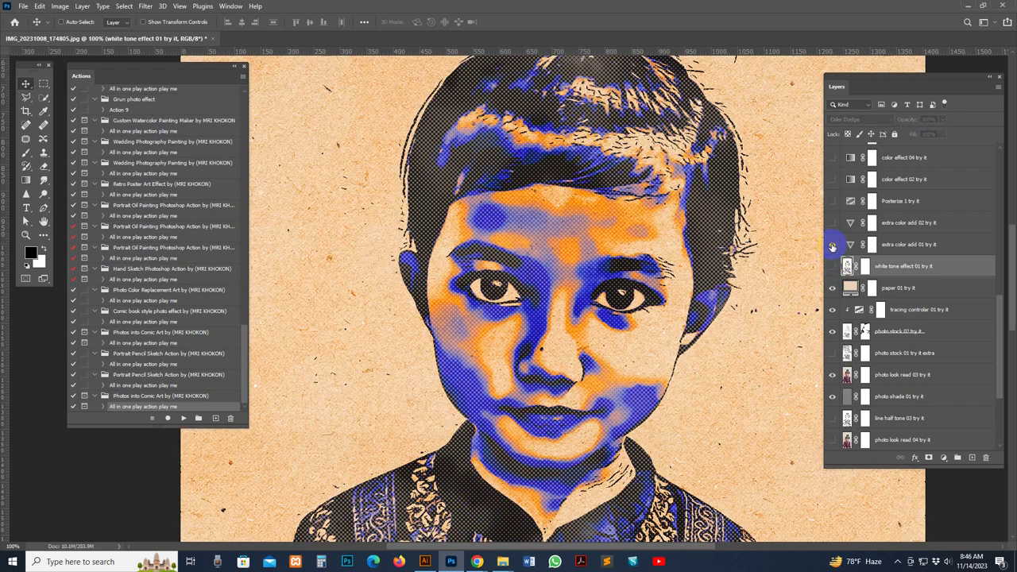
Step: Preview the photo stock 01 texture, hide extra color add 01 and 02, and cycle colour effects
click(832, 354)
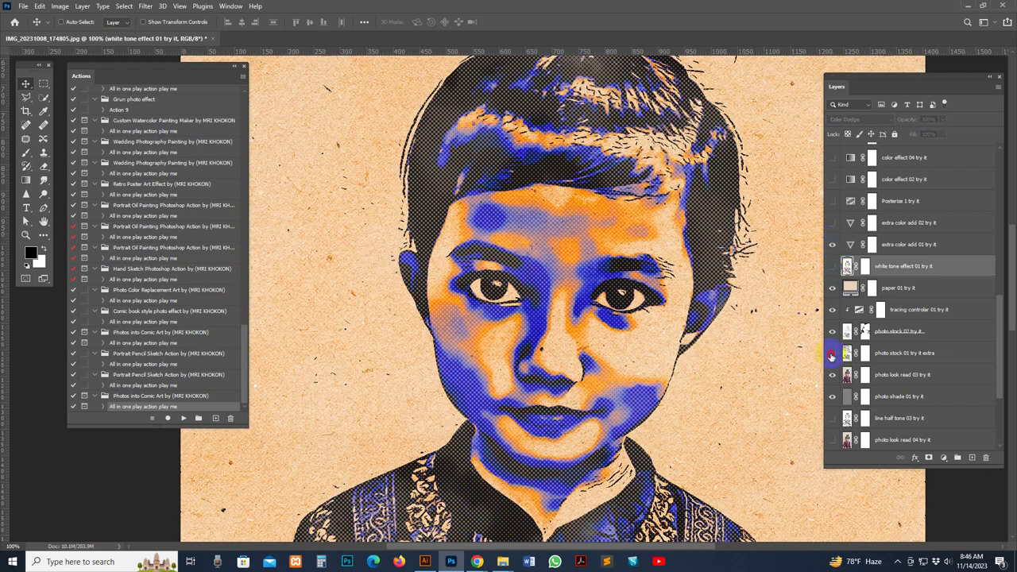
click(832, 354)
click(832, 354)
scroll(849, 306, up, 3)
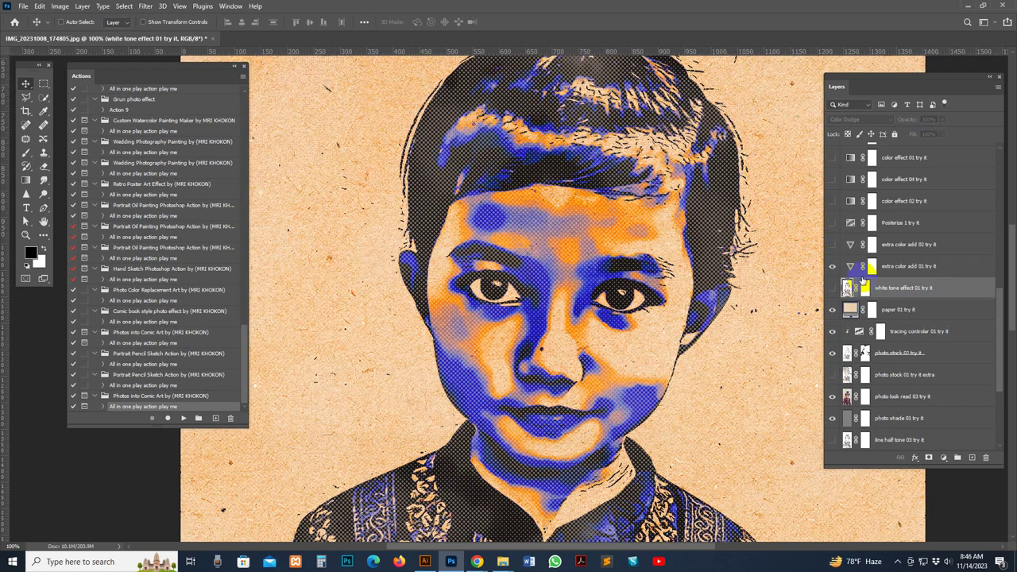
click(831, 309)
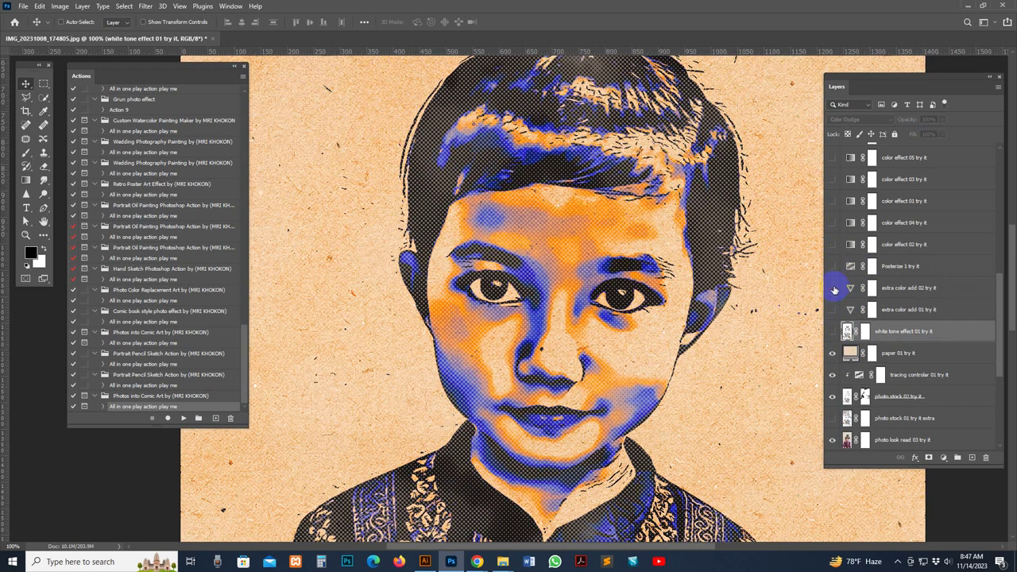
click(835, 289)
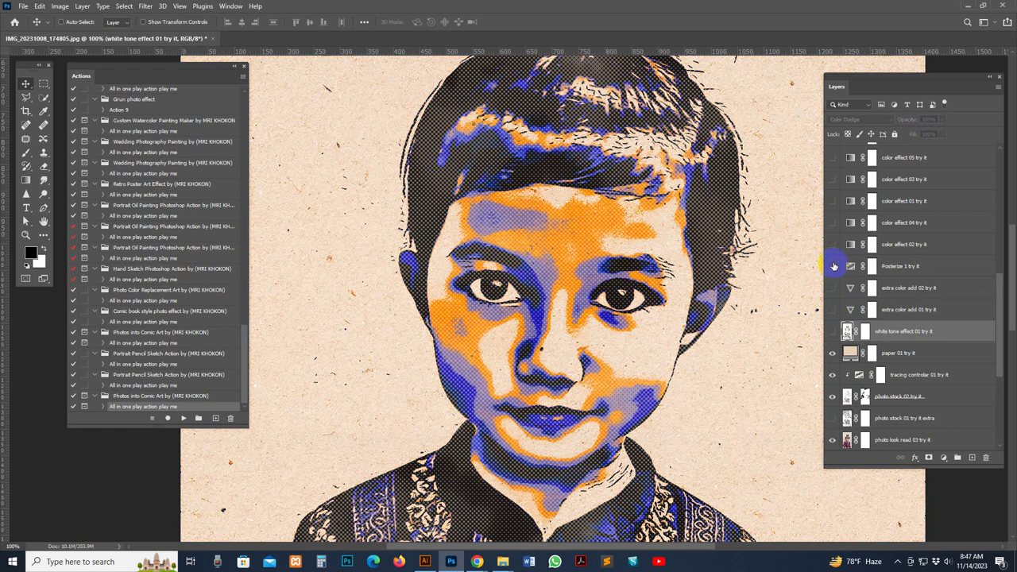
click(833, 266)
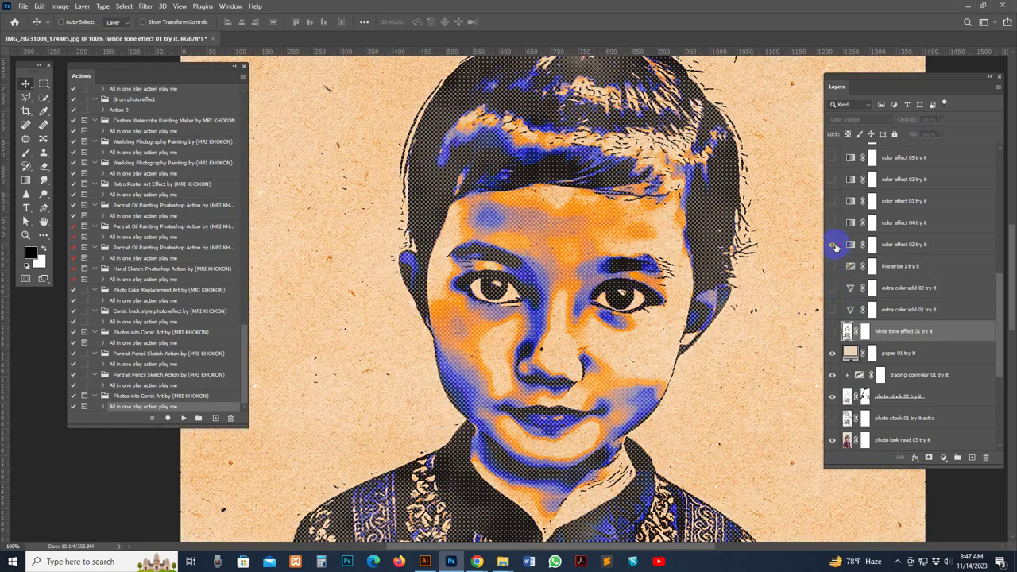
click(832, 244)
click(832, 223)
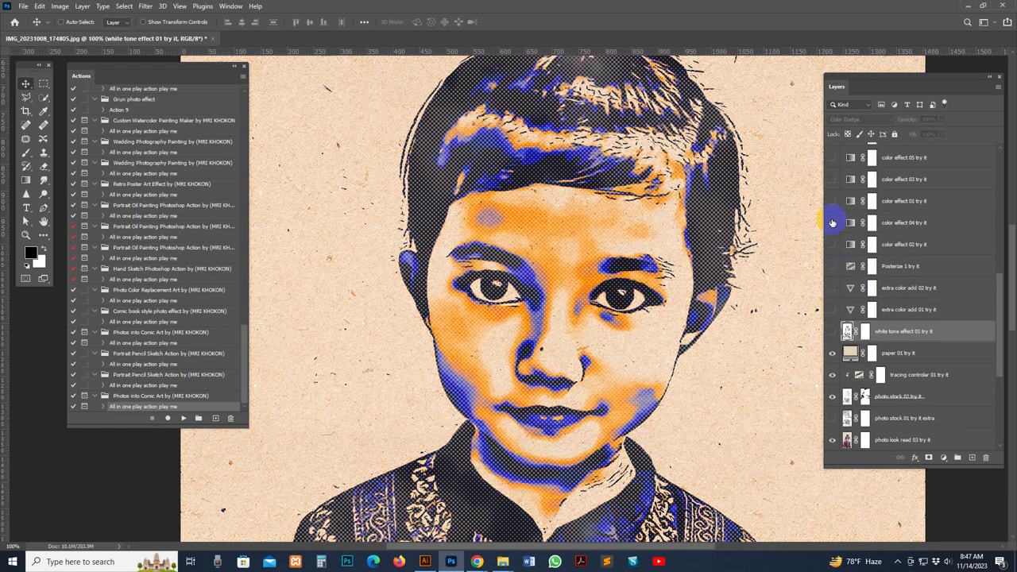
scroll(874, 262, up, 2)
Step: Turn on a full-colour comic variant, toggle photo stock shade 03 and preview real color photo shade 05
click(833, 204)
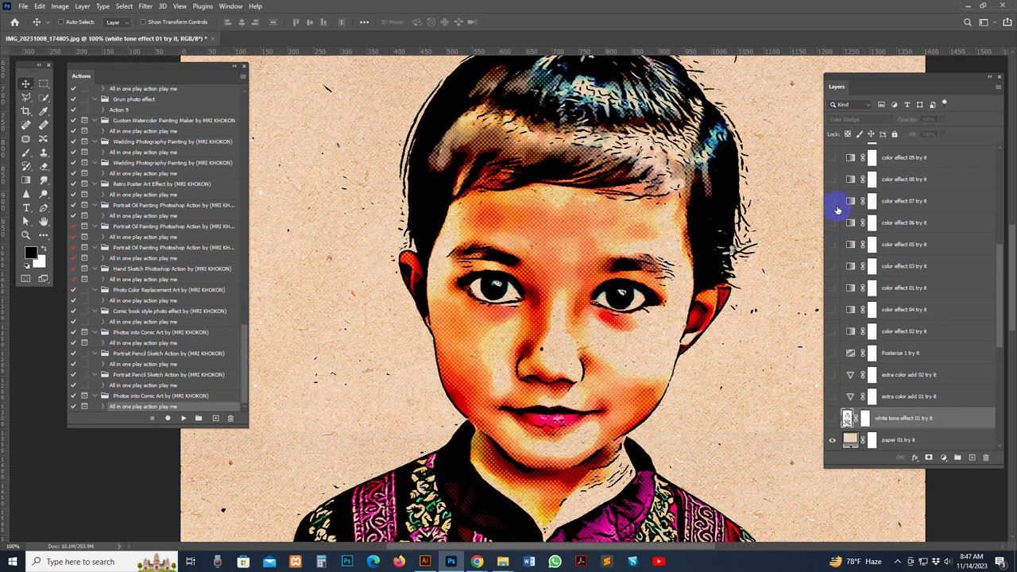
scroll(864, 274, up, 4)
scroll(840, 222, up, 3)
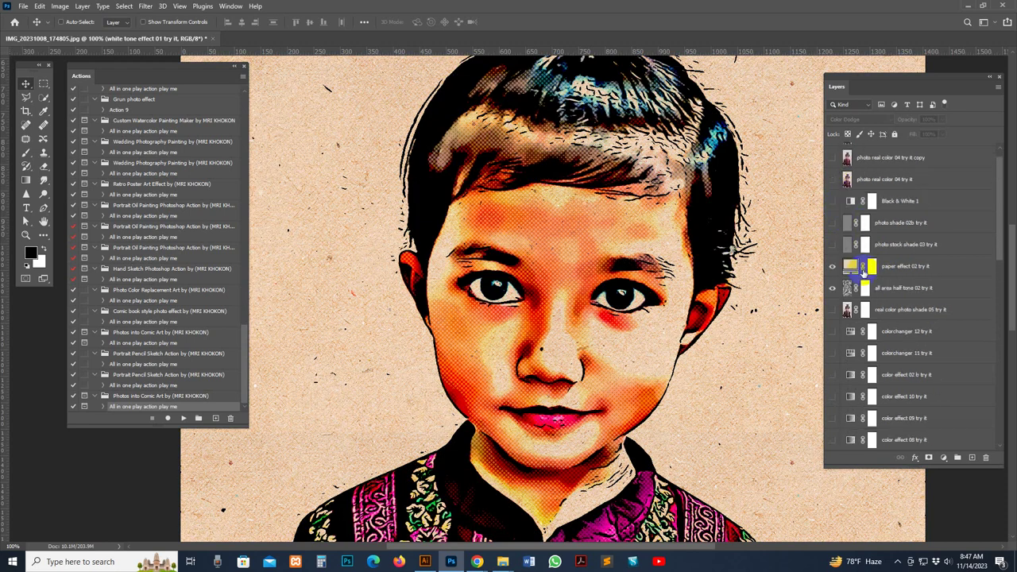
scroll(839, 247, up, 2)
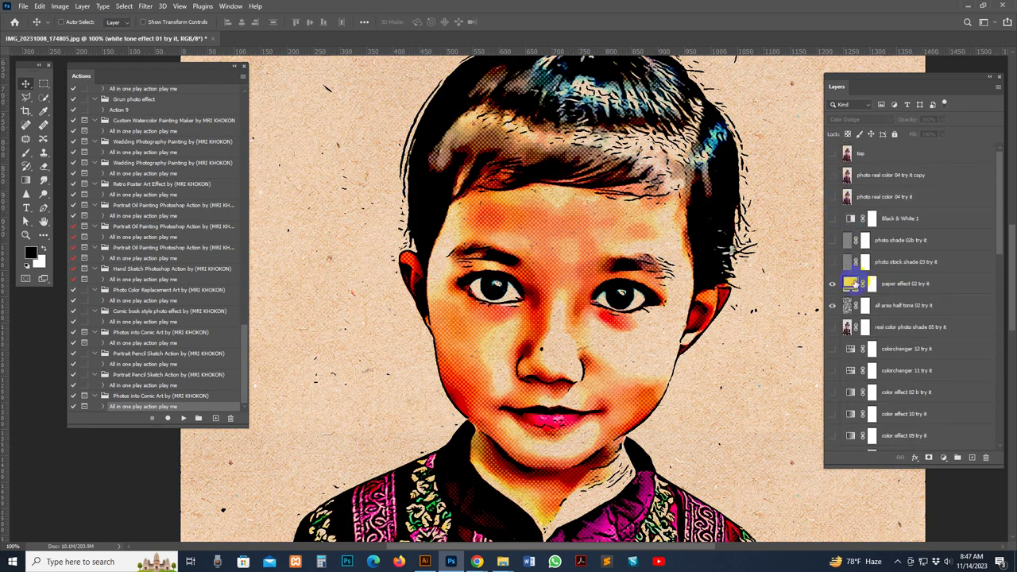
click(833, 263)
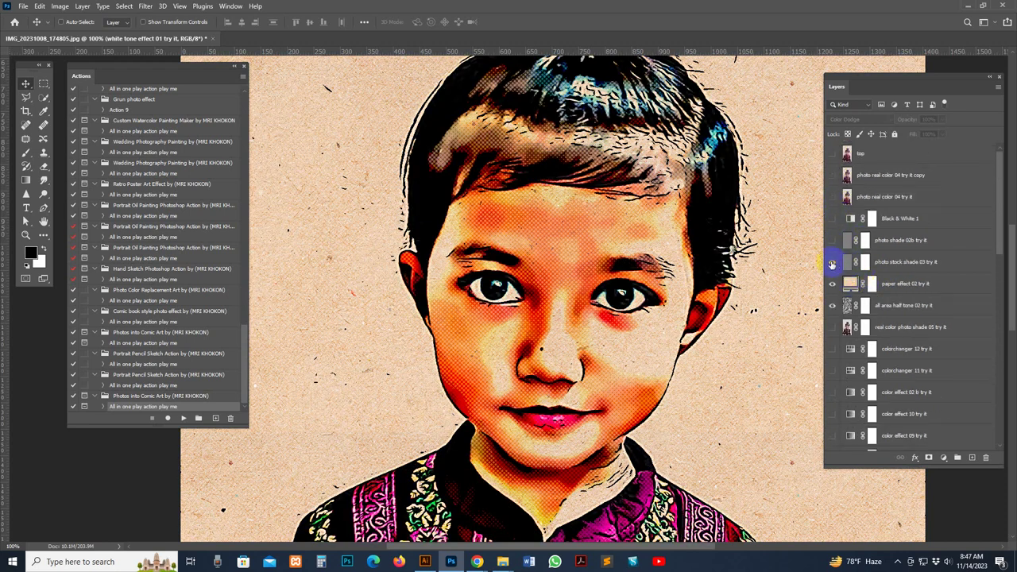
click(833, 327)
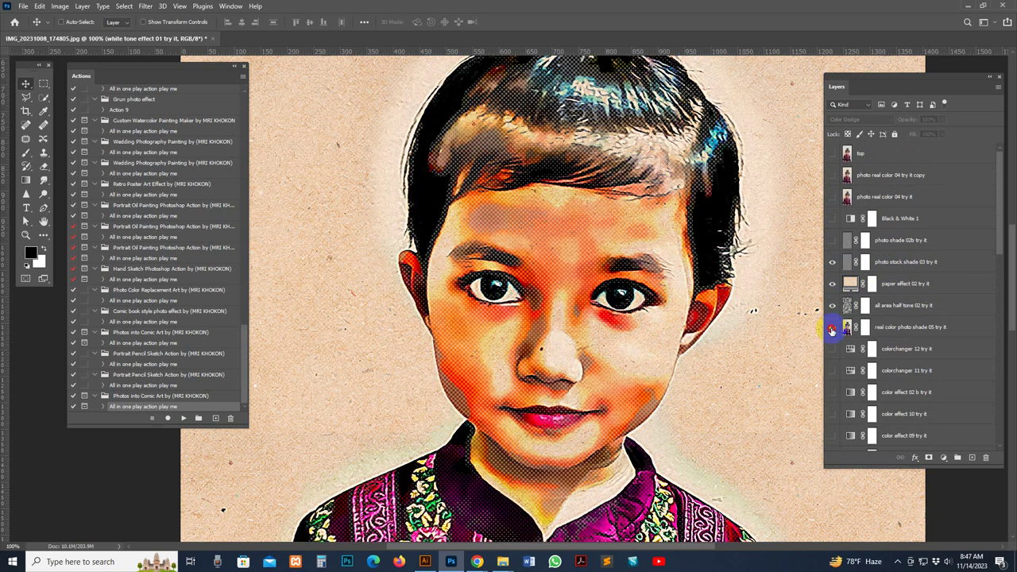
click(833, 328)
Step: Preview white tone effect 01, toggle photo look read 03, and preview the stone texture layer
scroll(840, 343, down, 3)
scroll(840, 346, down, 2)
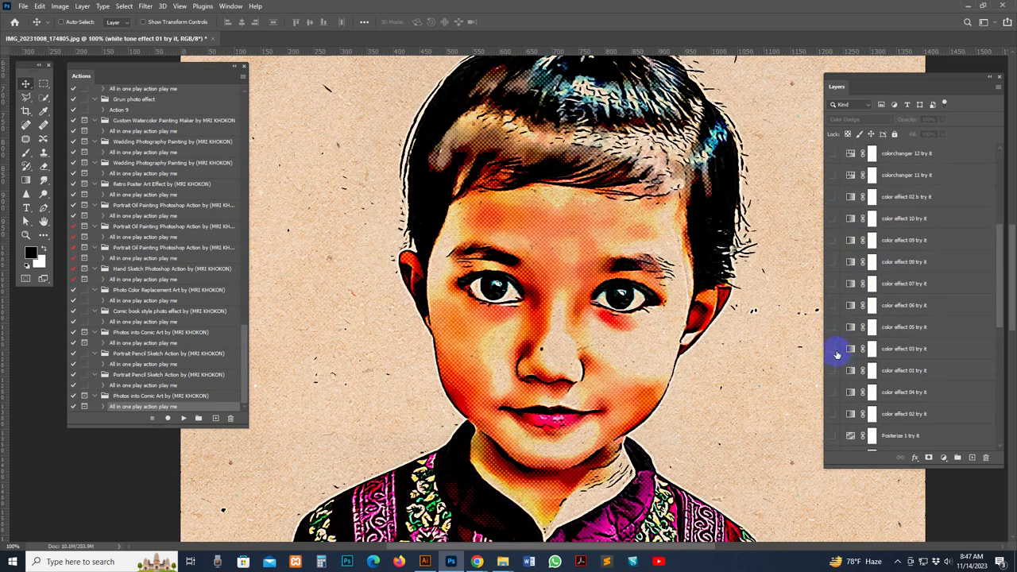
scroll(840, 350, down, 2)
scroll(840, 353, down, 2)
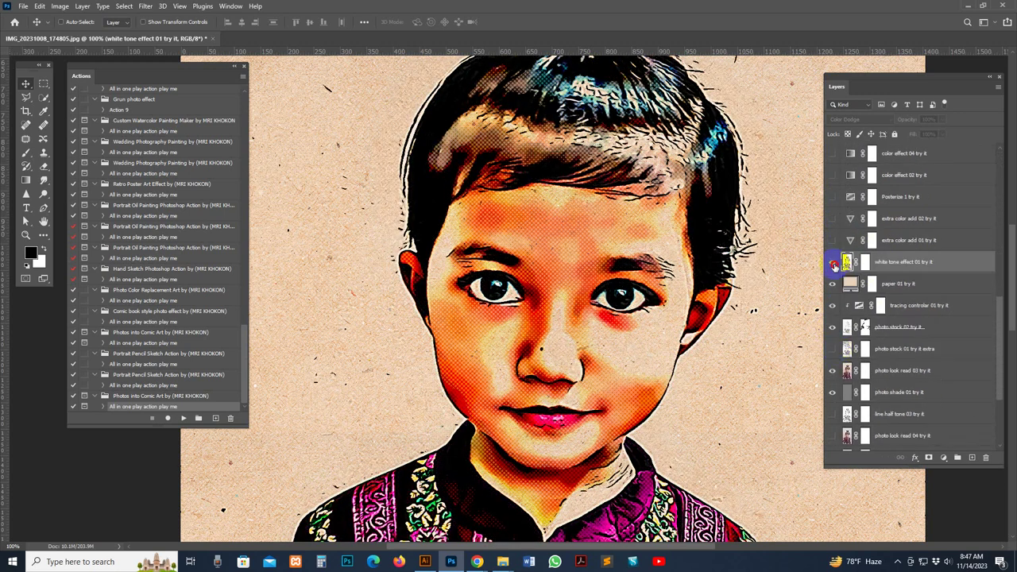
click(833, 263)
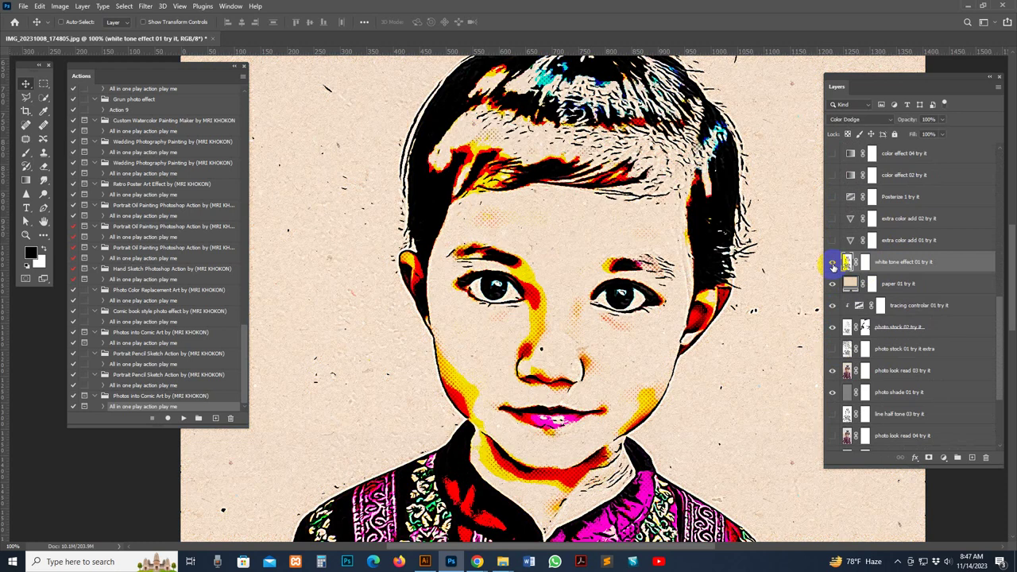
click(833, 263)
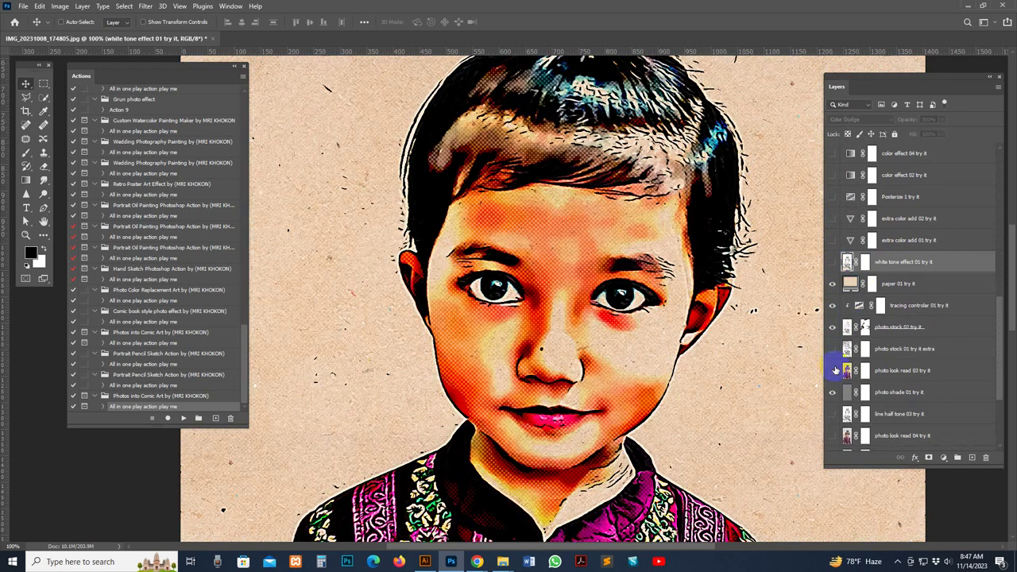
click(833, 371)
click(832, 351)
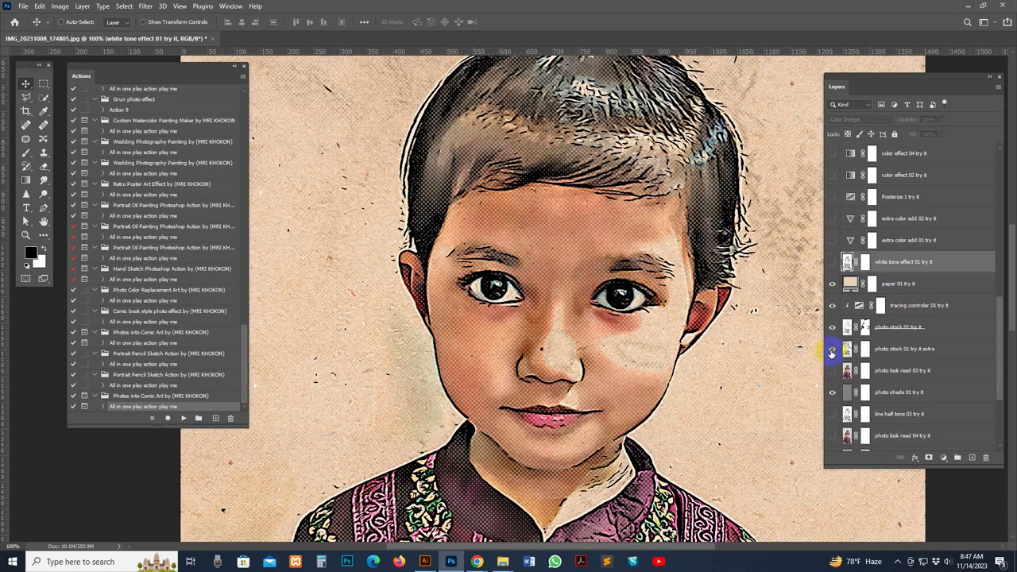
click(832, 351)
Step: Toggle line half tone 03, show photo look read 04, and compare photo color fix 01
click(833, 414)
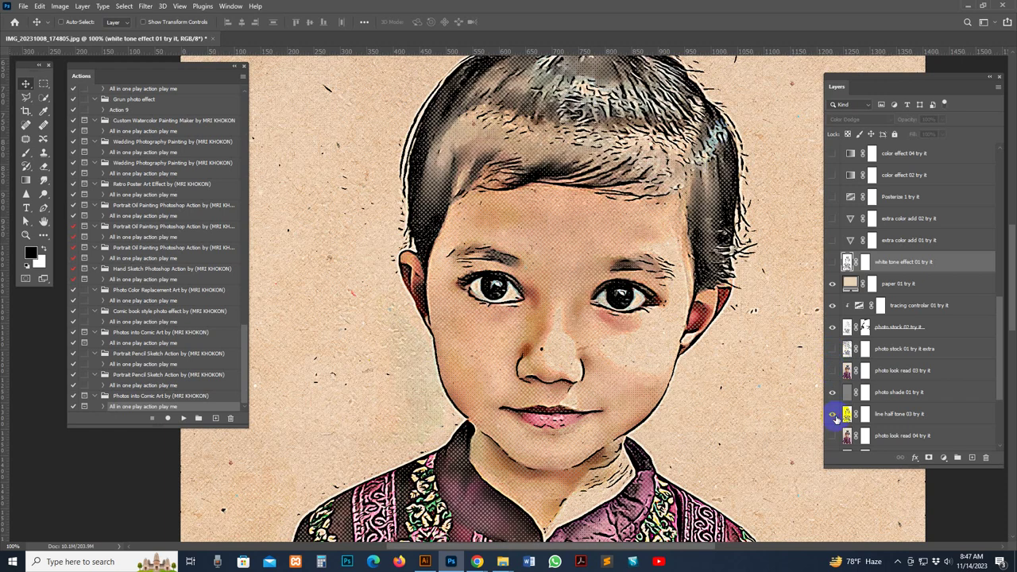
click(833, 436)
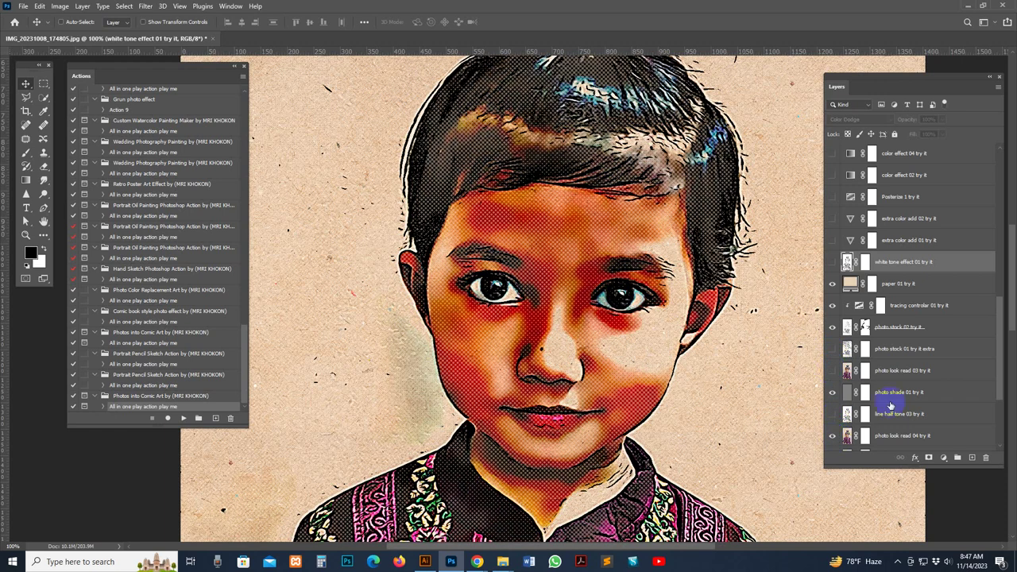
scroll(889, 403, down, 3)
click(845, 369)
click(833, 371)
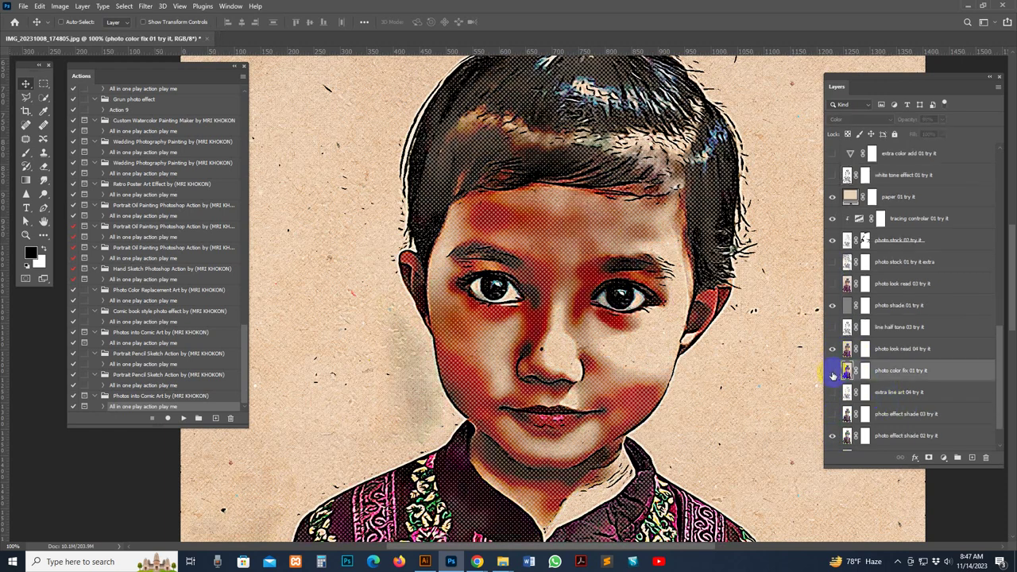
click(832, 371)
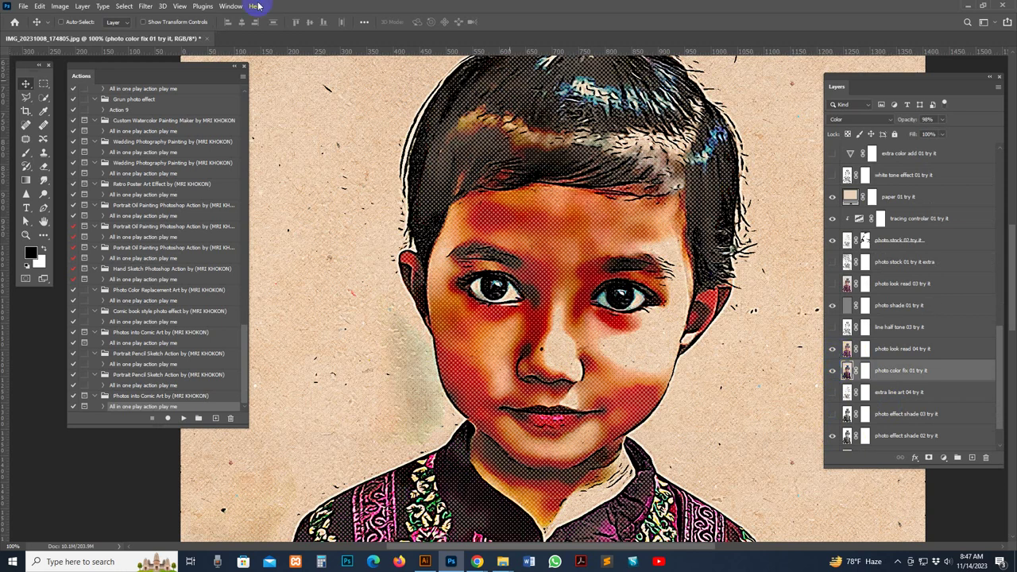
Step: Close the portrait without saving and open the beach family photo from recent files
click(207, 39)
click(504, 208)
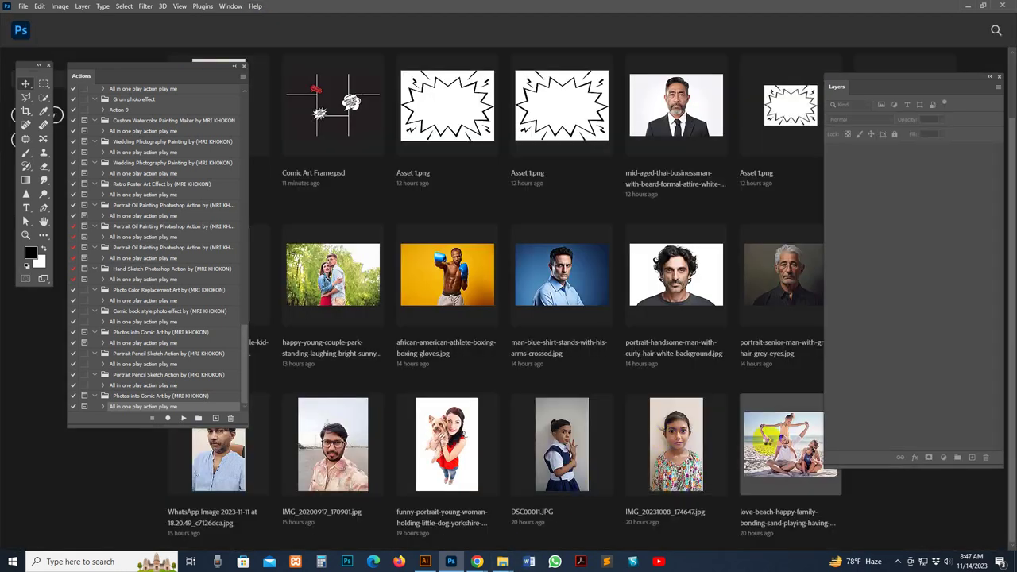
click(790, 444)
Step: Resize the beach photo to 2600 px wide and run the comic-art action
click(59, 7)
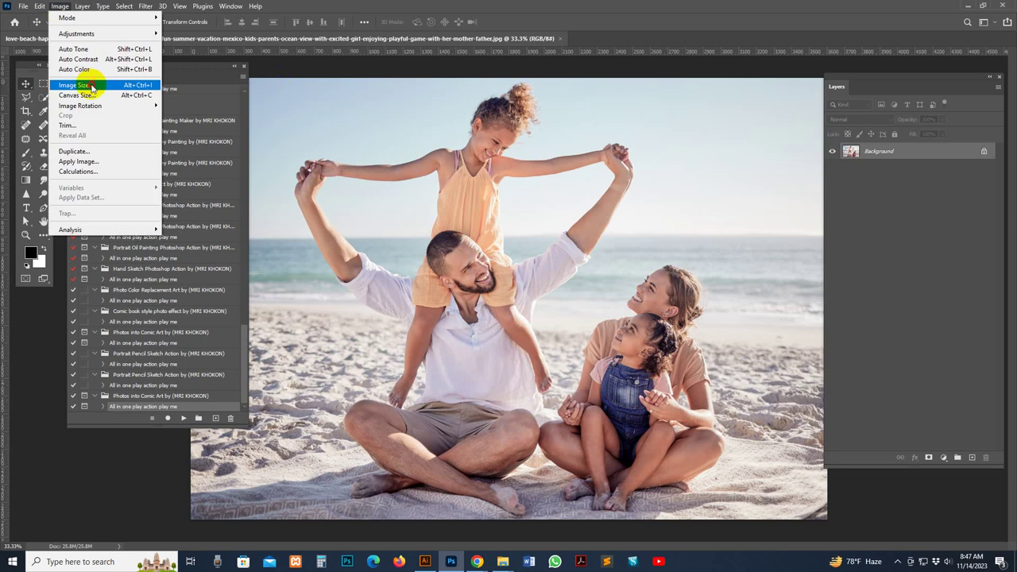
click(69, 84)
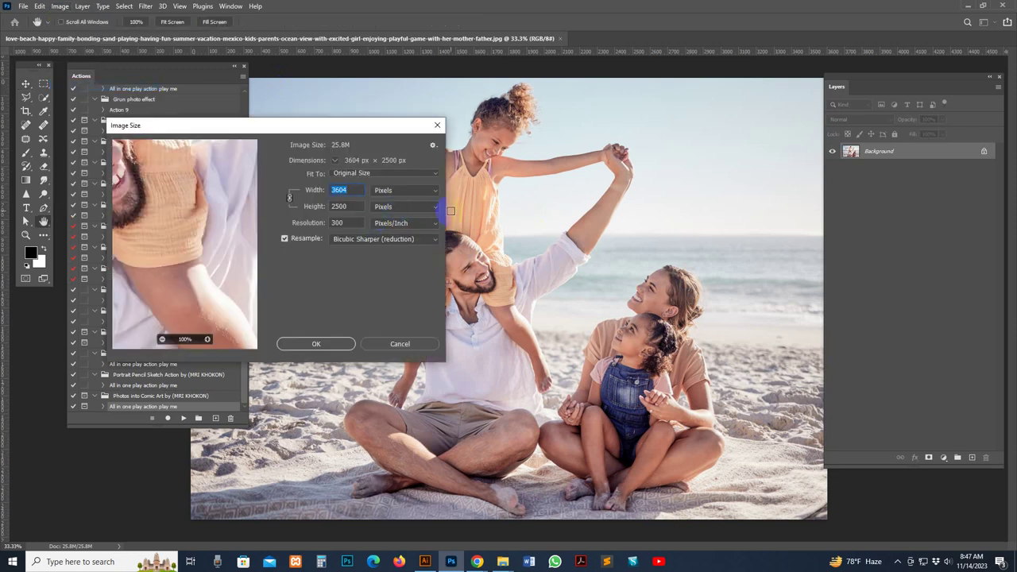
text(2600)
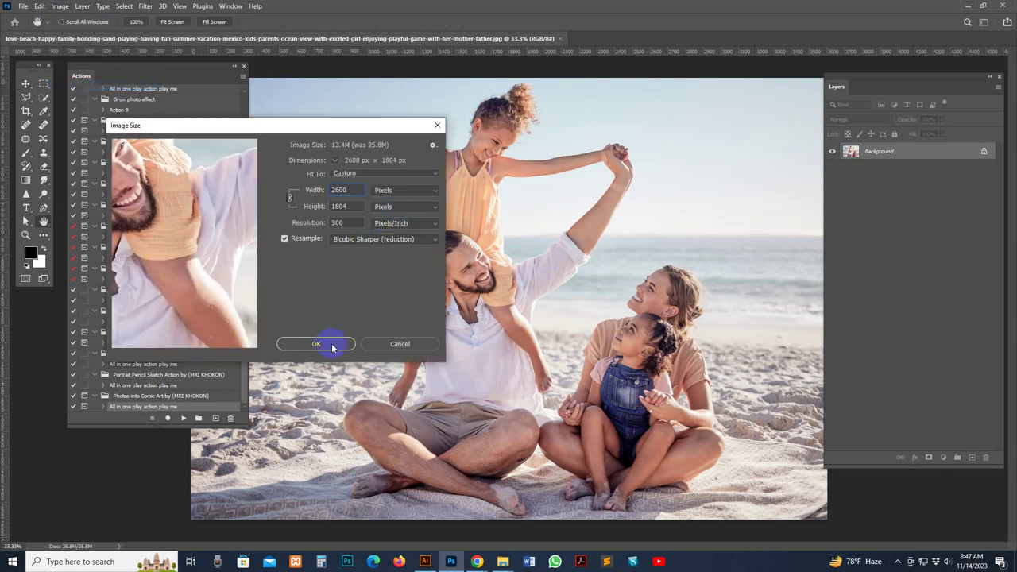
click(332, 344)
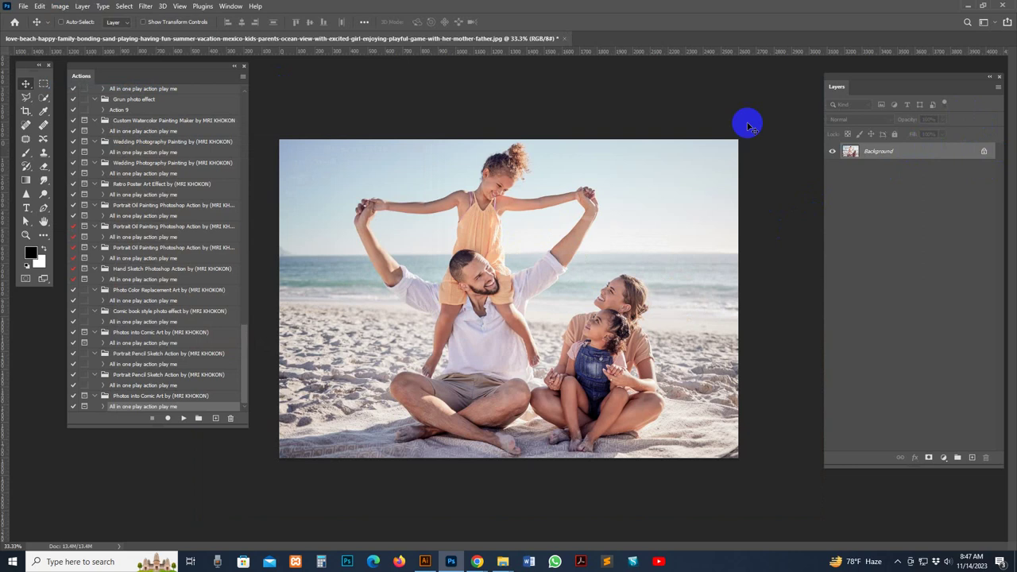
click(183, 419)
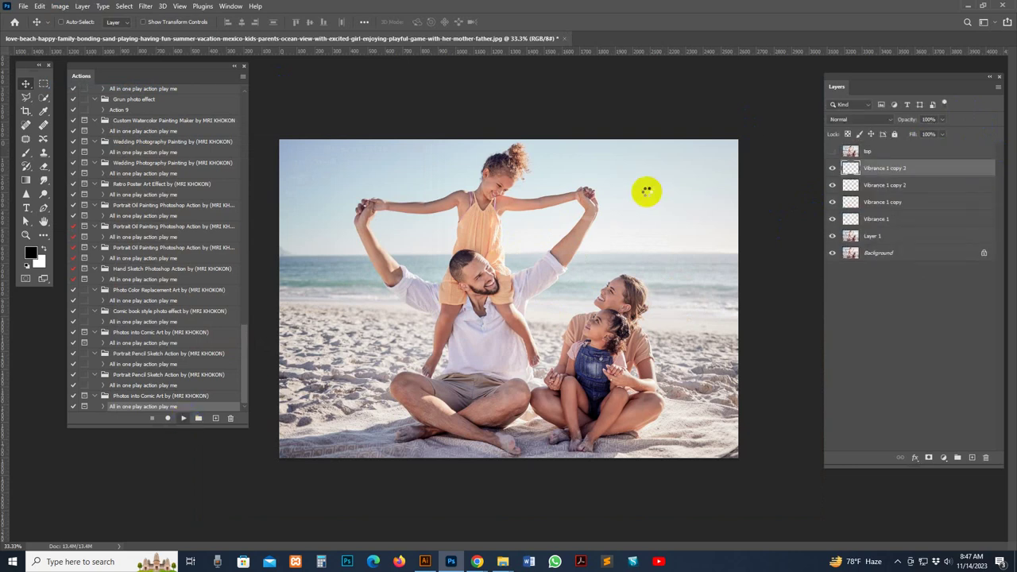
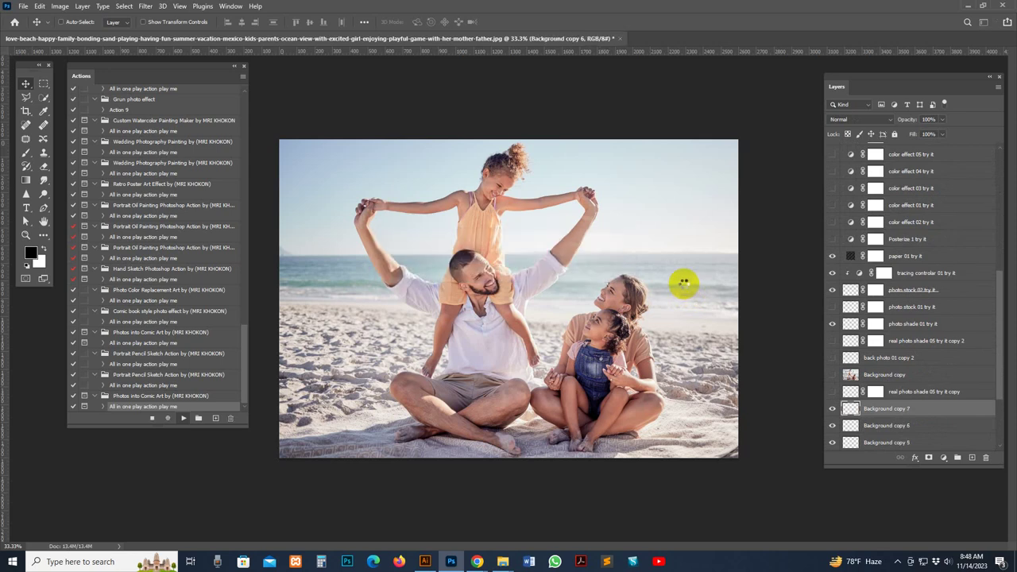
Step: Dismiss the action's completion message and zoom into the comic result
click(595, 261)
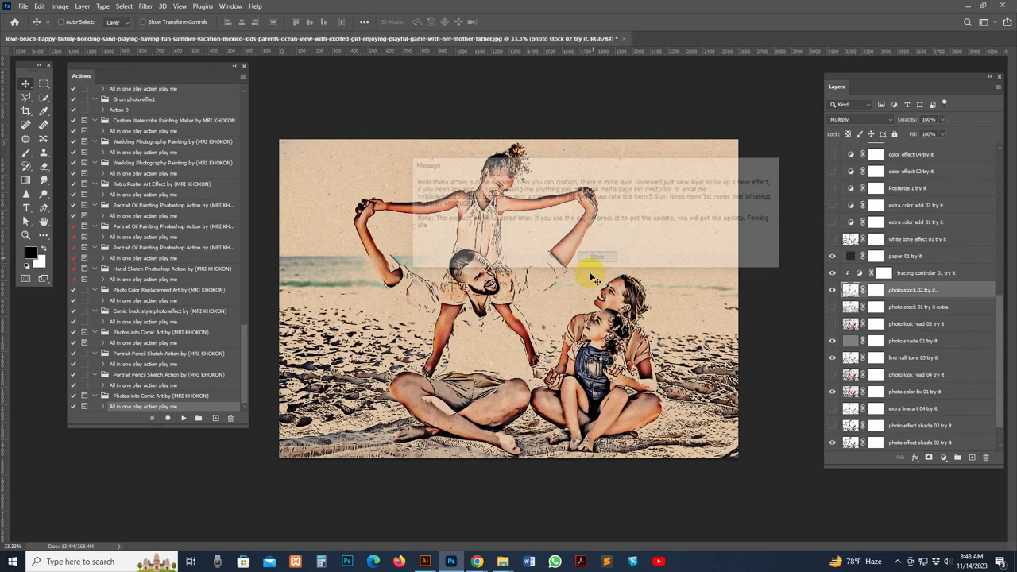
key(z)
click(547, 273)
Step: Inspect the man's face at 100%, pan across the woman and child, then zoom out
mouse_move(580, 288)
mouse_down()
mouse_move(658, 288)
mouse_move(625, 188)
mouse_move(639, 273)
mouse_move(665, 114)
mouse_move(585, 314)
mouse_move(470, 159)
mouse_up()
click(608, 210)
drag(676, 303, 449, 234)
drag(581, 237, 713, 348)
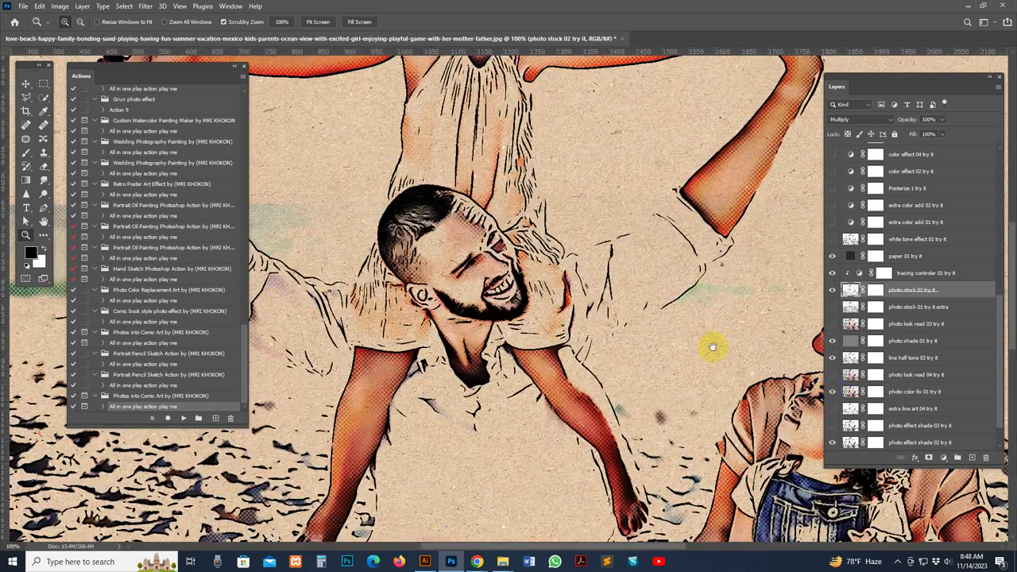
alt+click(683, 340)
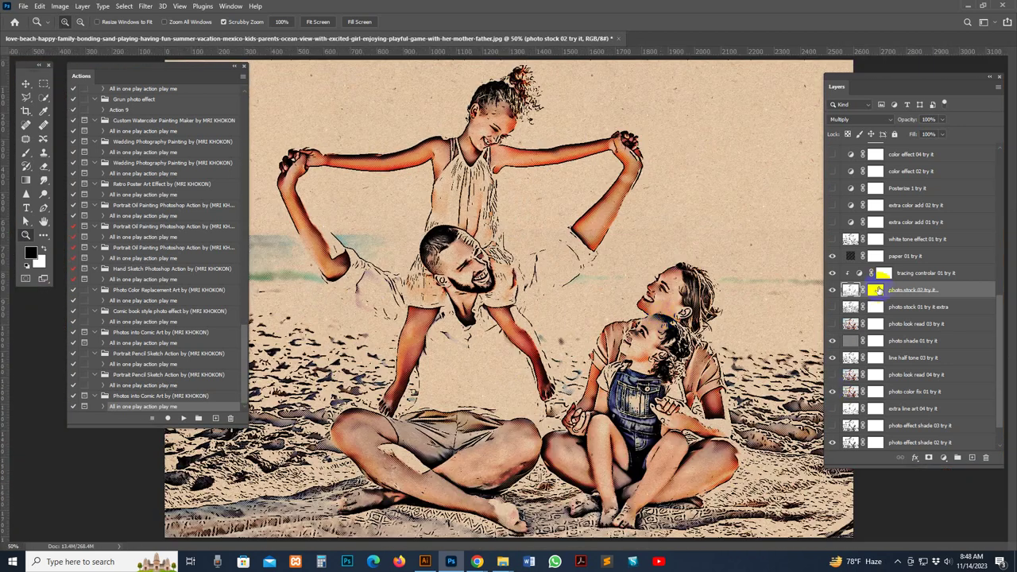
Step: Raise the tracing controlar Threshold level to 236, then pick the photo stock 02 mask with the Brush
double_click(859, 273)
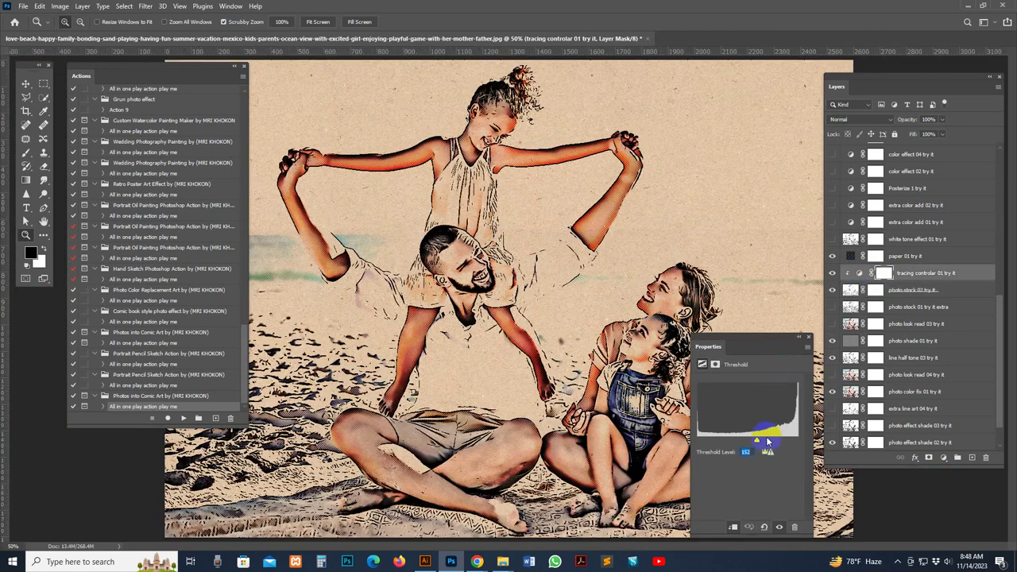
mouse_move(766, 436)
mouse_down()
mouse_move(787, 443)
mouse_move(672, 429)
mouse_move(791, 429)
mouse_up()
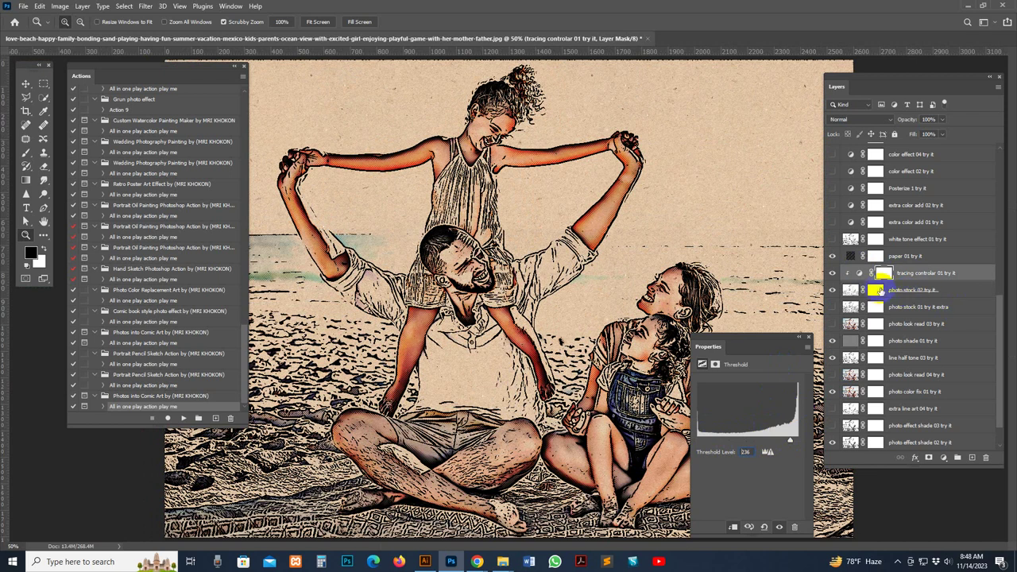
click(877, 290)
click(27, 152)
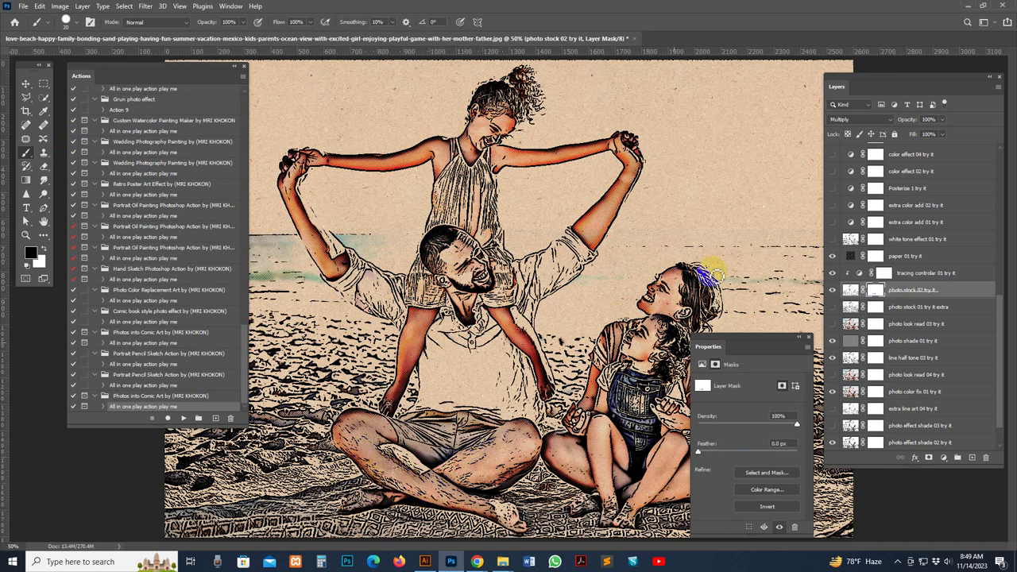
Step: Close the mask properties and toggle the white tone effect layer to compare
click(809, 340)
click(832, 239)
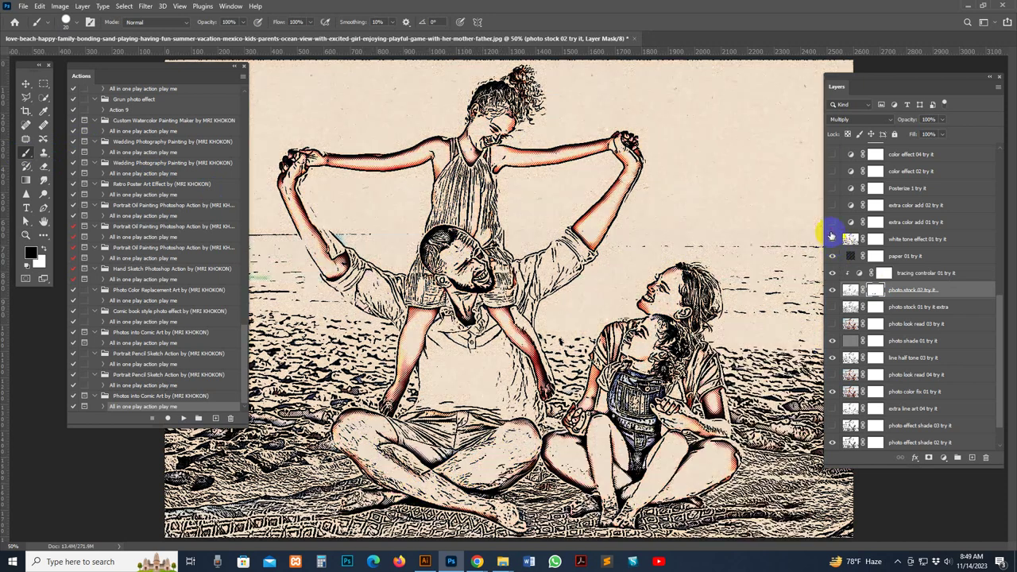
click(832, 238)
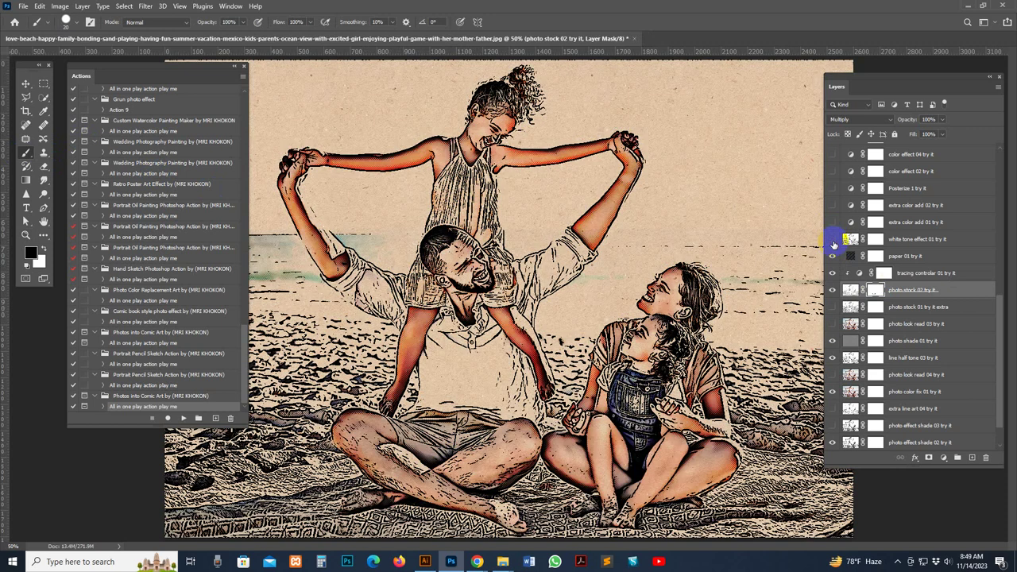
click(833, 239)
Step: Preview the warmer saturated and the cyan-magenta colour-effect variants
click(832, 222)
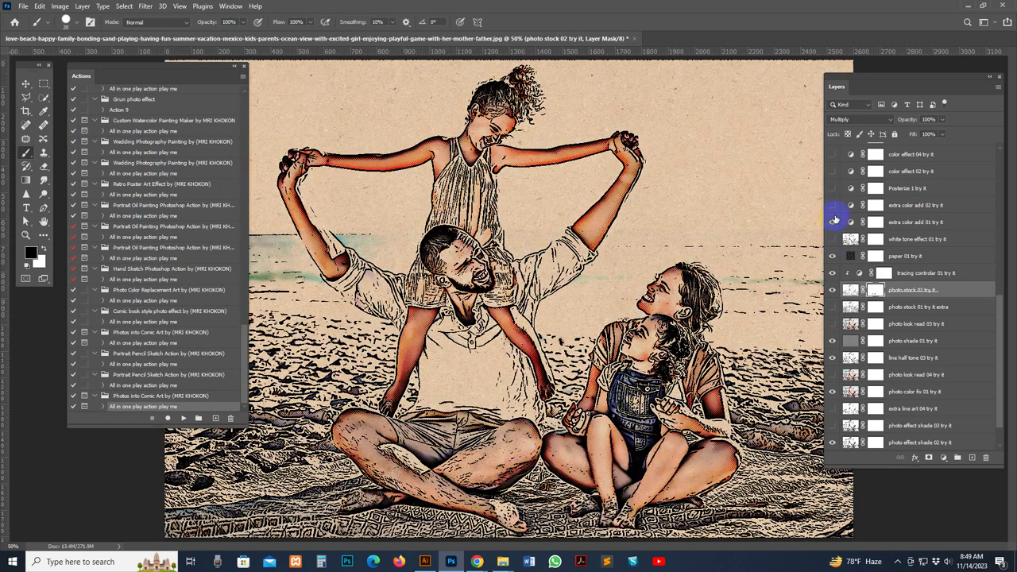
click(830, 171)
click(831, 171)
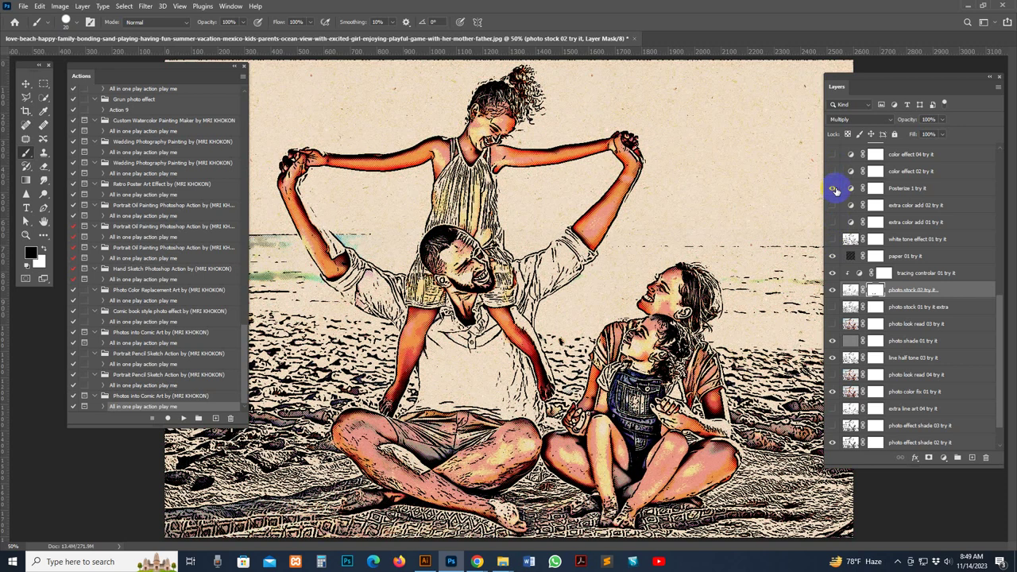
scroll(849, 240, up, 2)
Step: Preview color effect 01, pink 04 and purple 05 variants, ending with natural tones
click(832, 188)
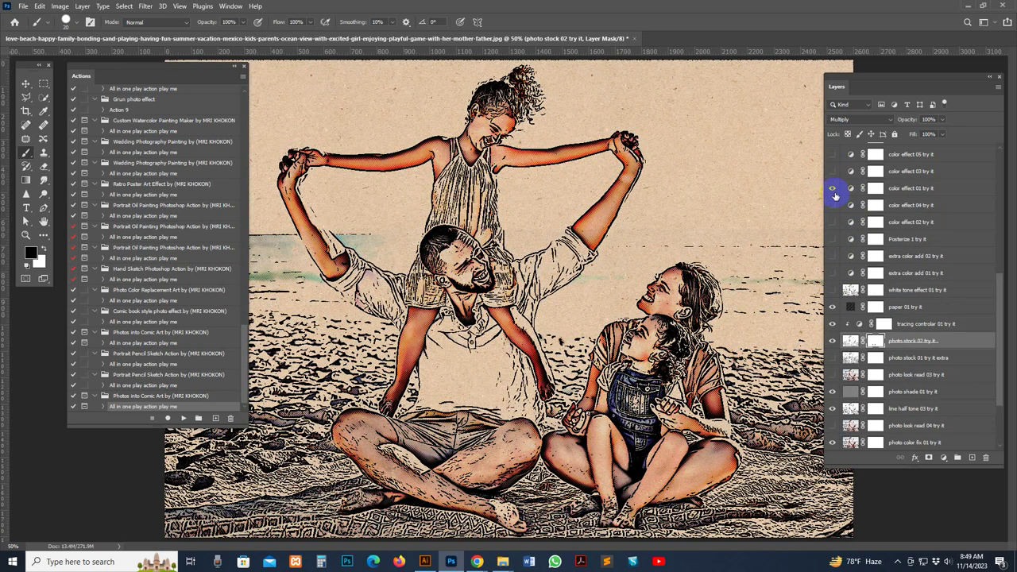
click(832, 205)
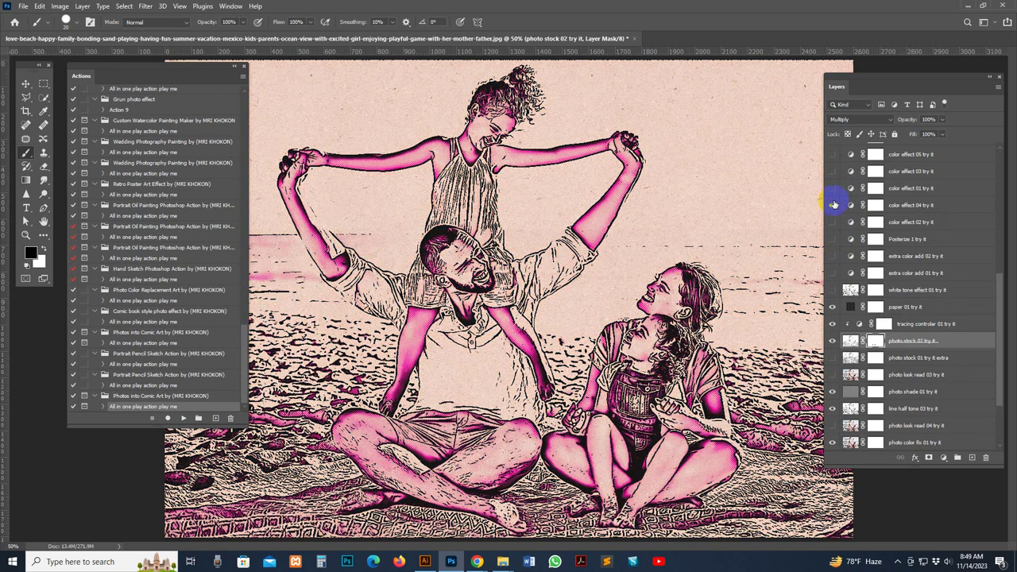
click(833, 205)
click(833, 171)
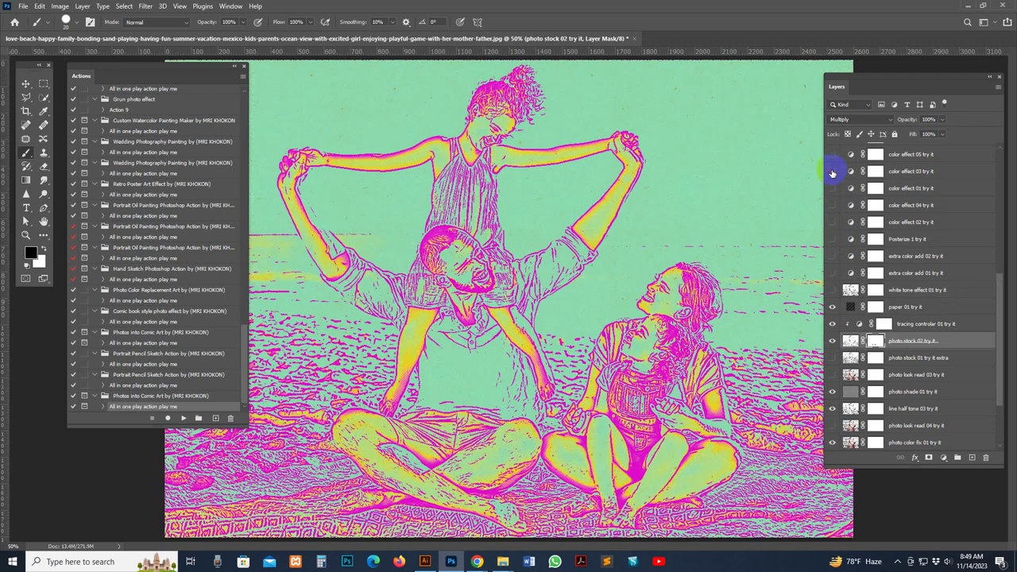
click(832, 155)
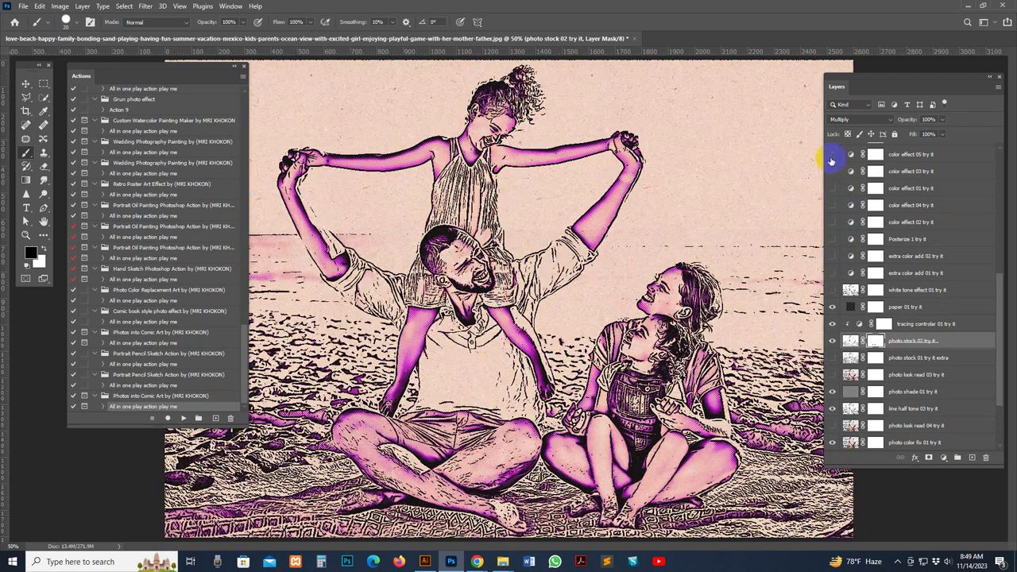
click(833, 156)
Step: Close the beach family document without saving and open the WhatsApp portrait from Recent files
key(ctrl+w)
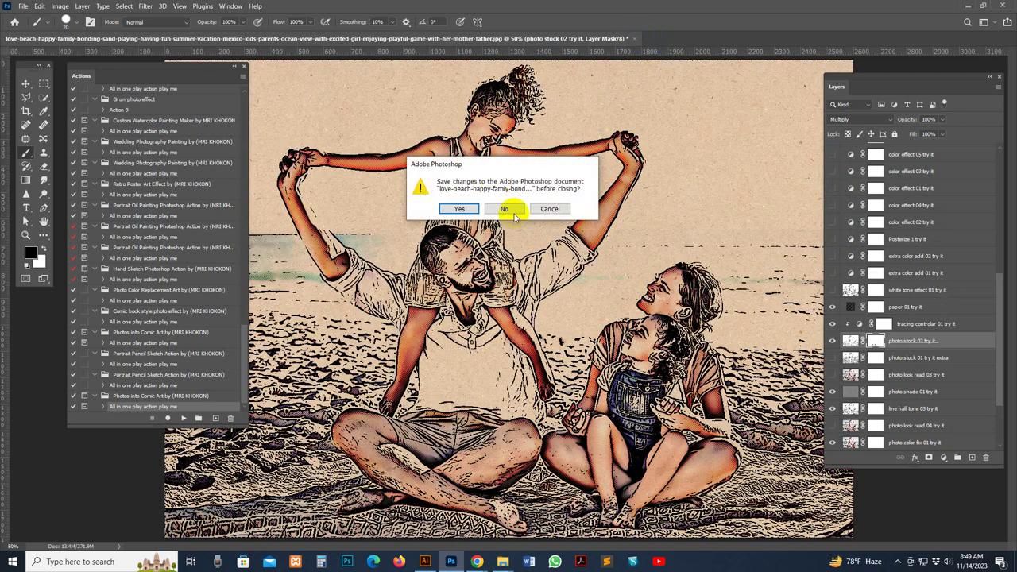
click(517, 209)
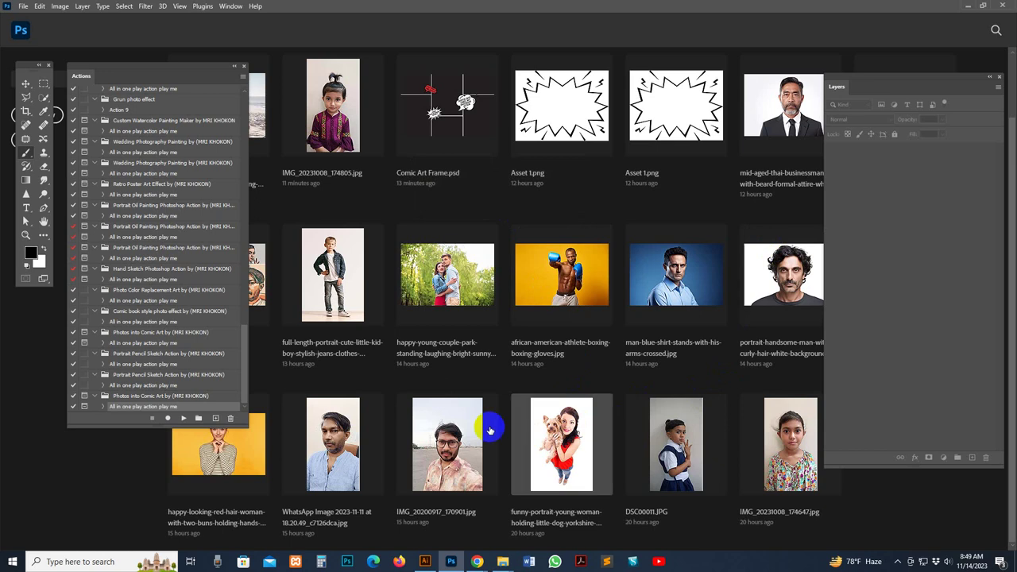
click(333, 434)
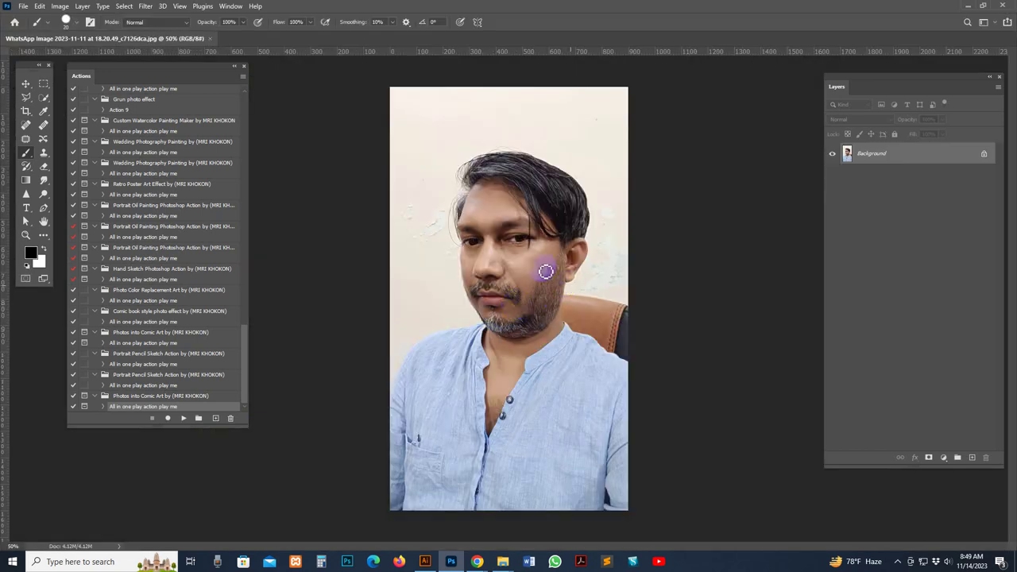
Step: Confirm the portrait's 900 × 1600 px Image Size, then play the Photos into Comic Art action
click(60, 6)
click(90, 87)
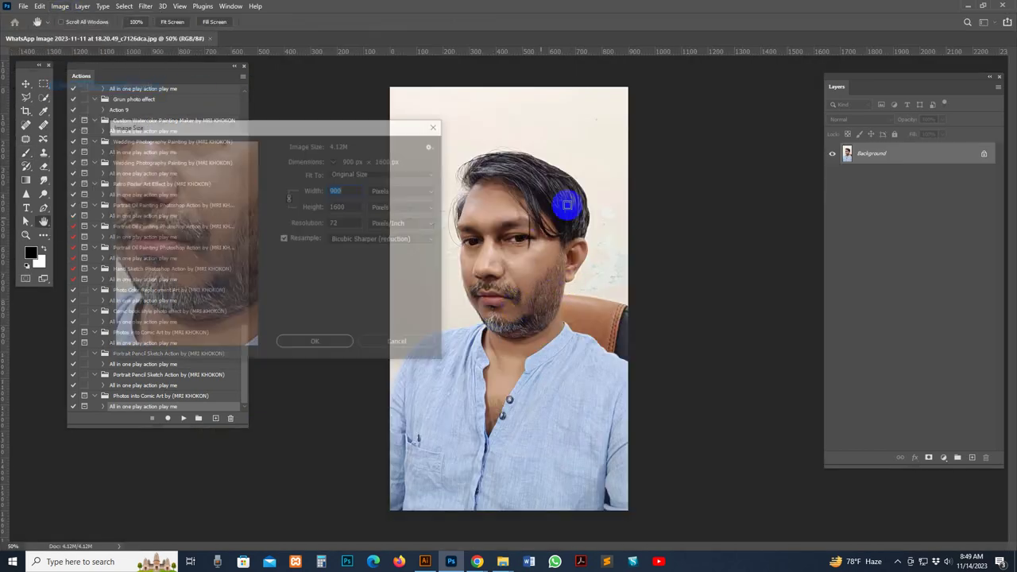
click(326, 344)
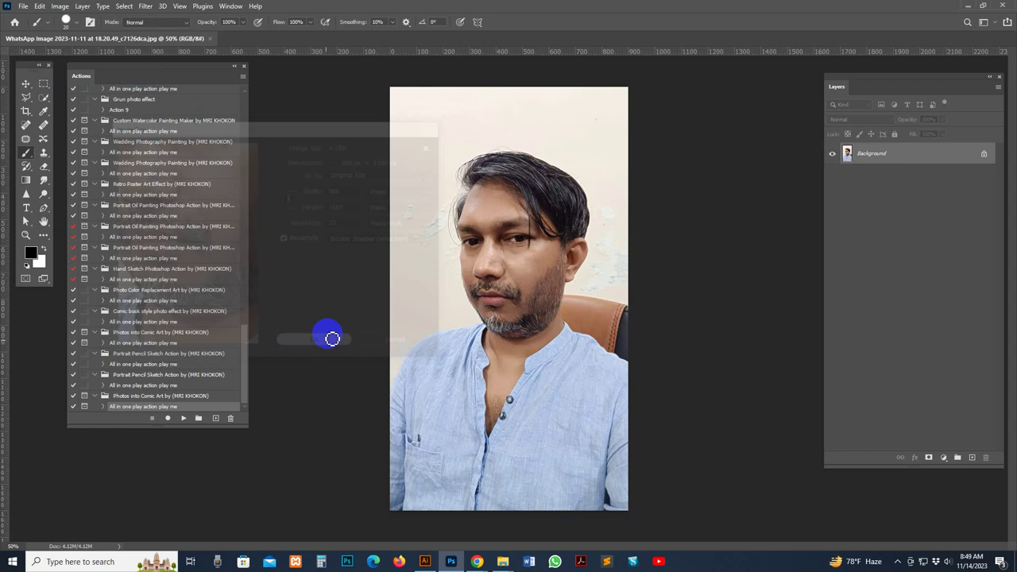
click(26, 84)
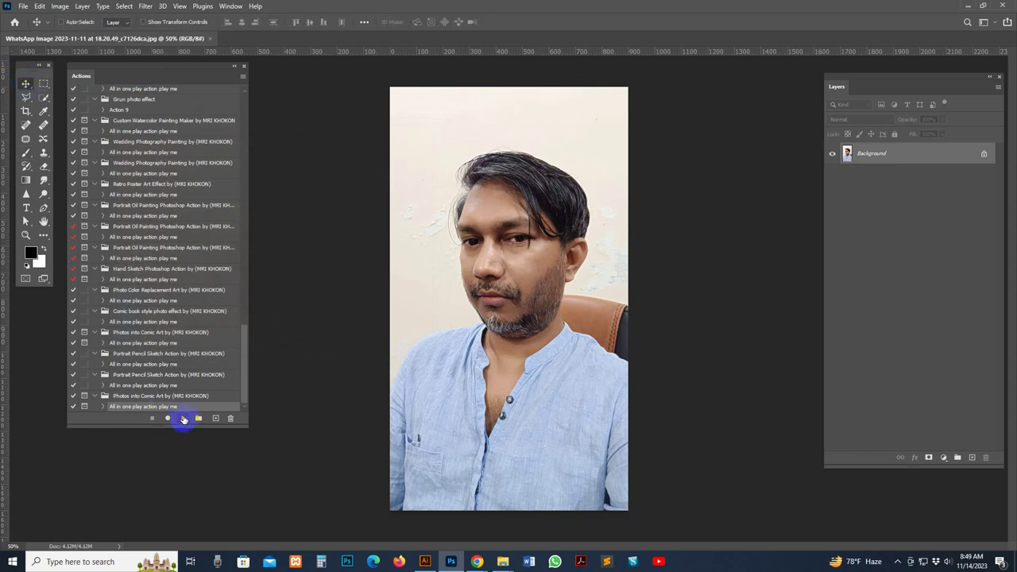
click(184, 419)
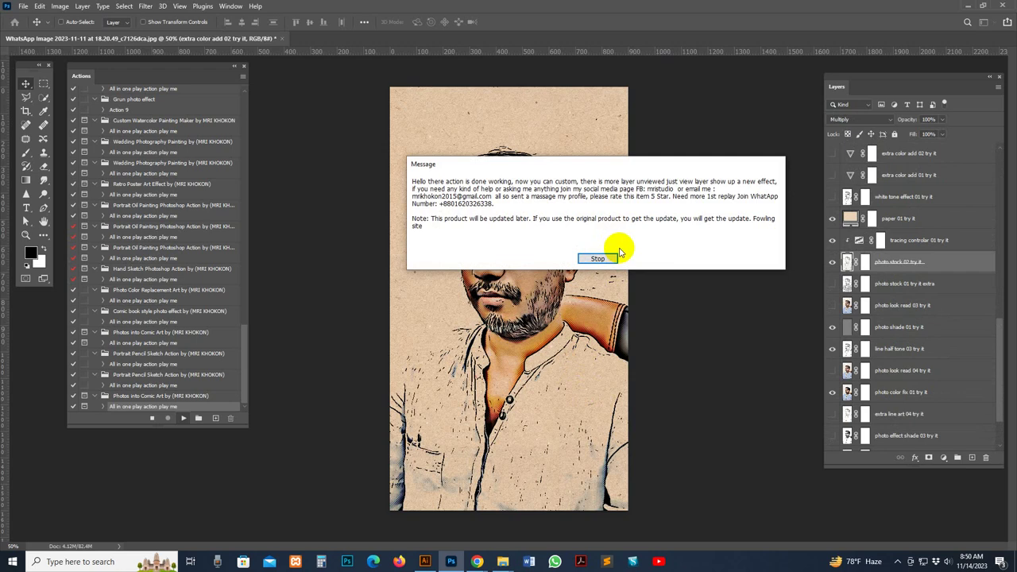
Step: Inspect the face halftone, reopen the tracing controller threshold, and hide photo stock 02 to compare
click(510, 256)
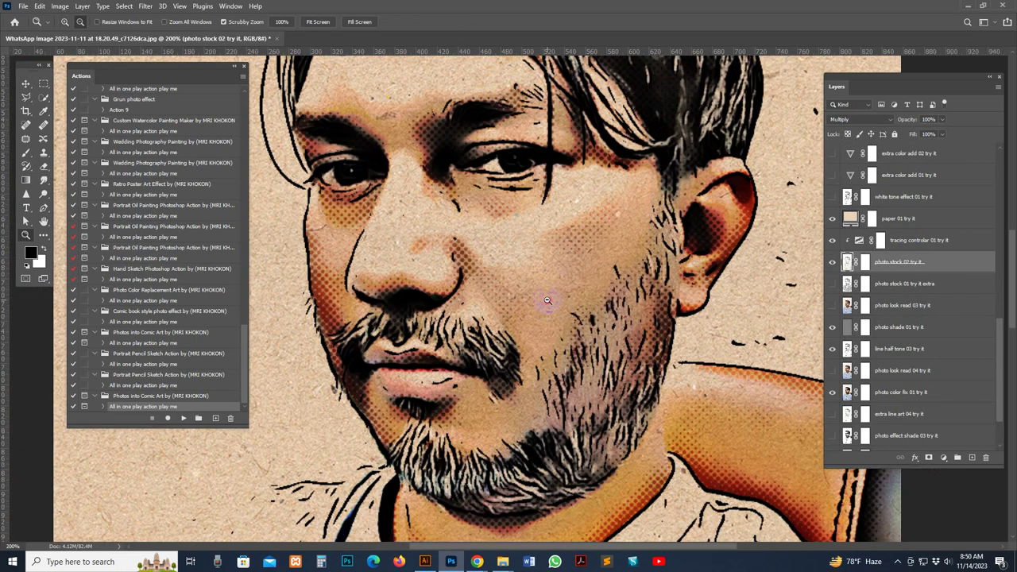
key(ctrl+0)
click(865, 251)
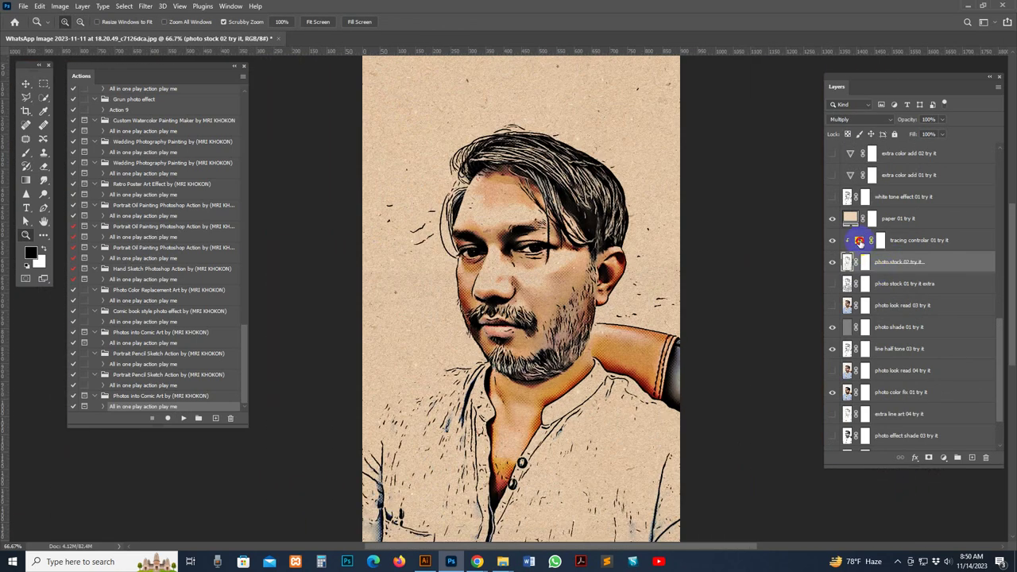
double_click(859, 241)
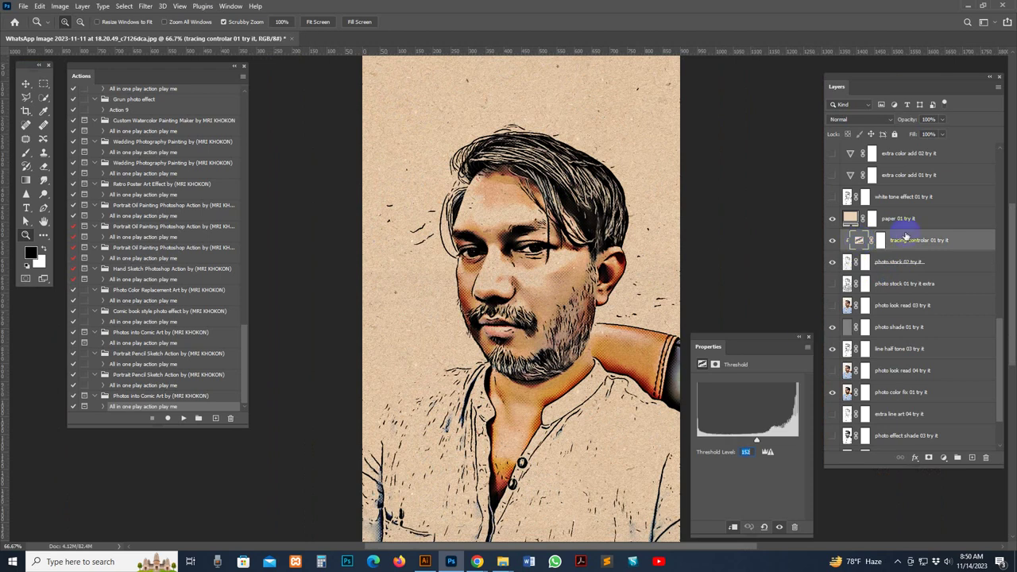
click(847, 262)
click(831, 264)
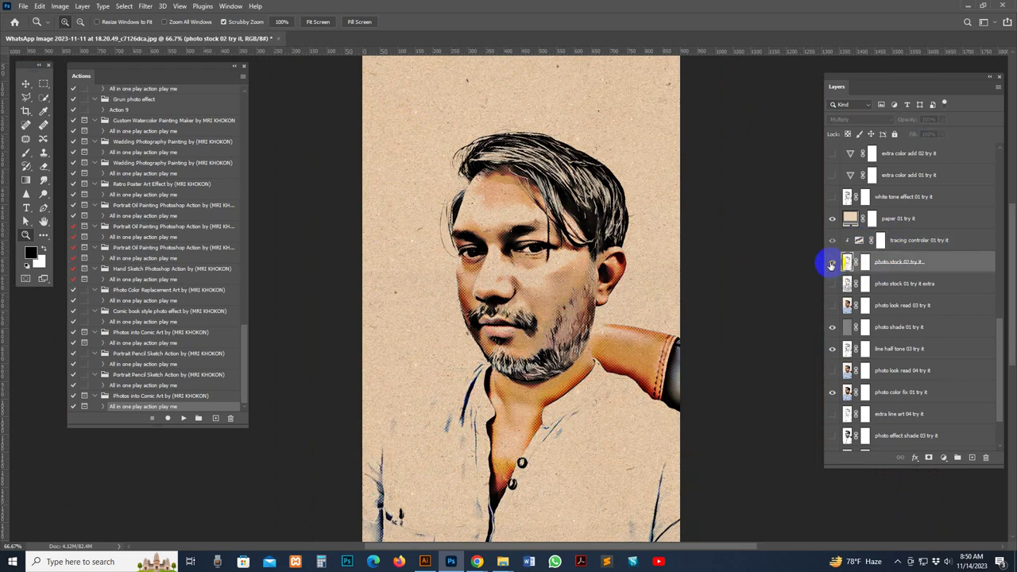
Step: Preview and hide the orange photo look read 03 and 04 layers at 100% view
click(910, 288)
click(842, 307)
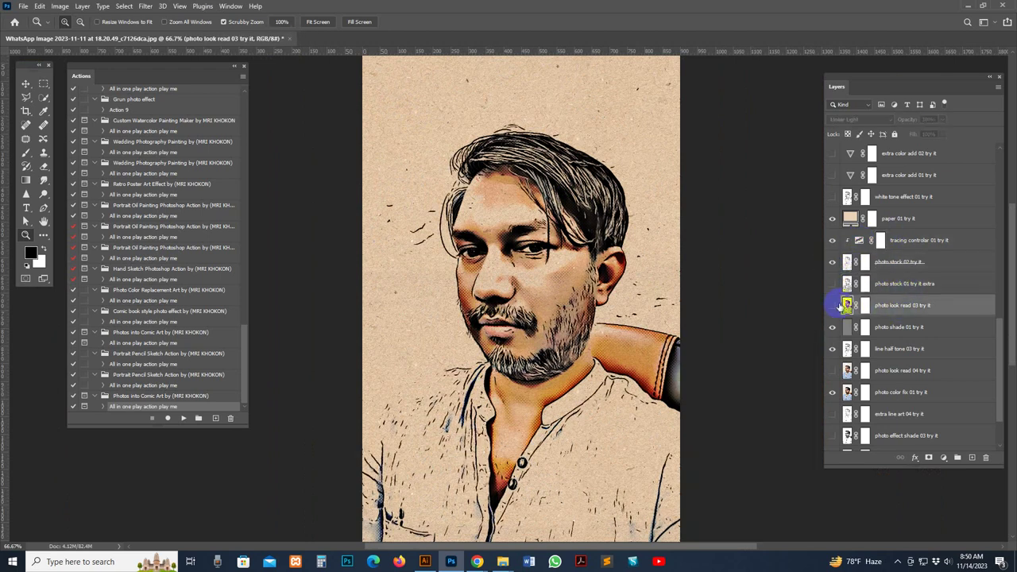
click(833, 305)
click(833, 305)
key(ctrl+1)
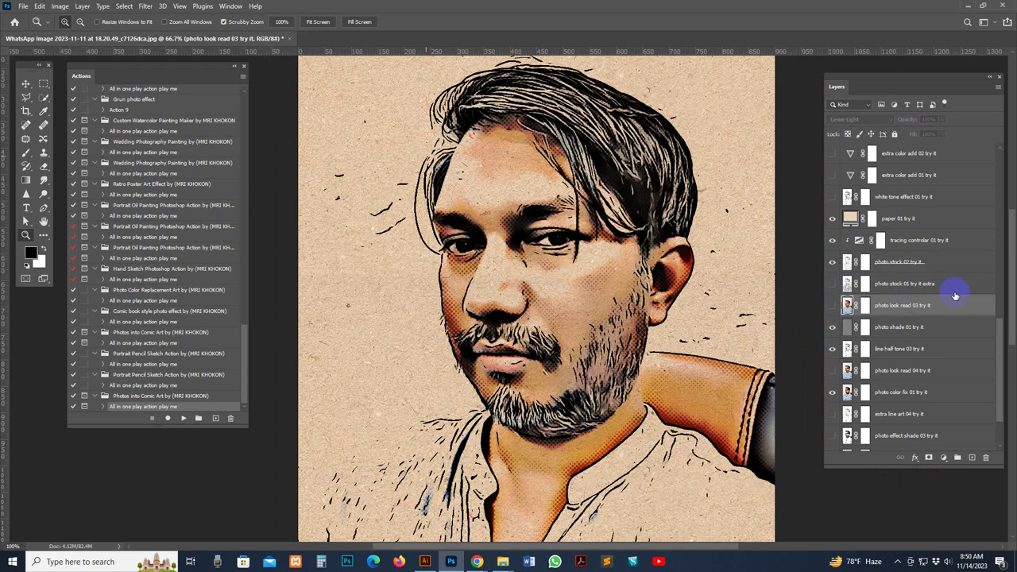
click(887, 377)
click(832, 372)
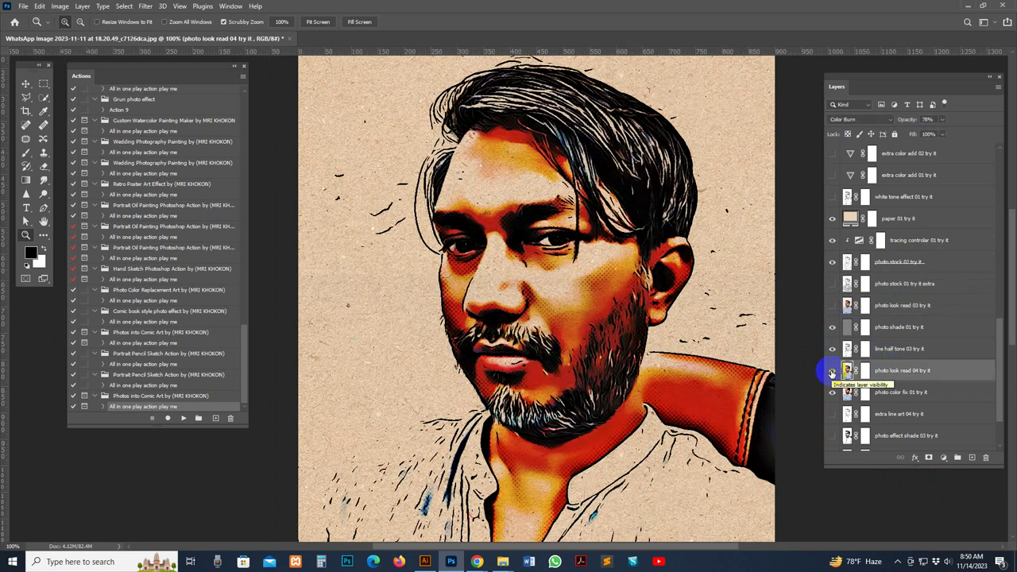
click(832, 372)
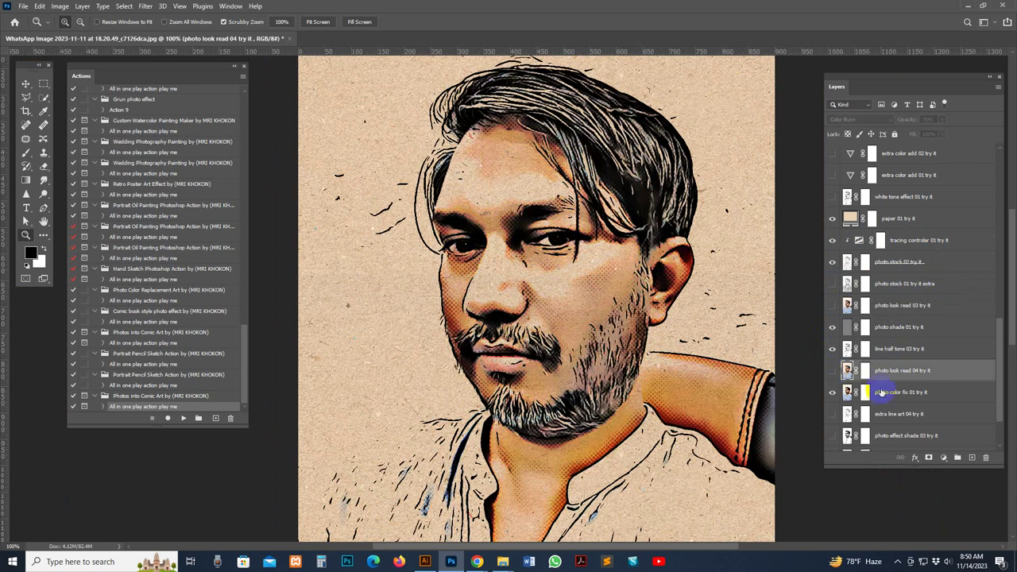
Step: Check extra line art 04 and toggle photo effect shade 03 and 02, leaving shade 02 on
click(897, 419)
click(833, 414)
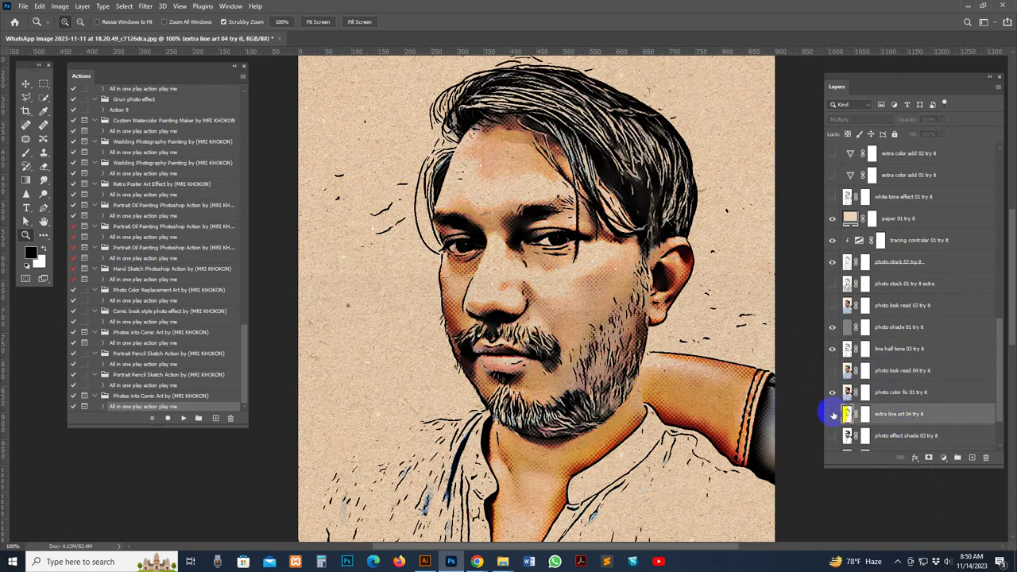
scroll(903, 408, down, 3)
click(902, 374)
click(833, 377)
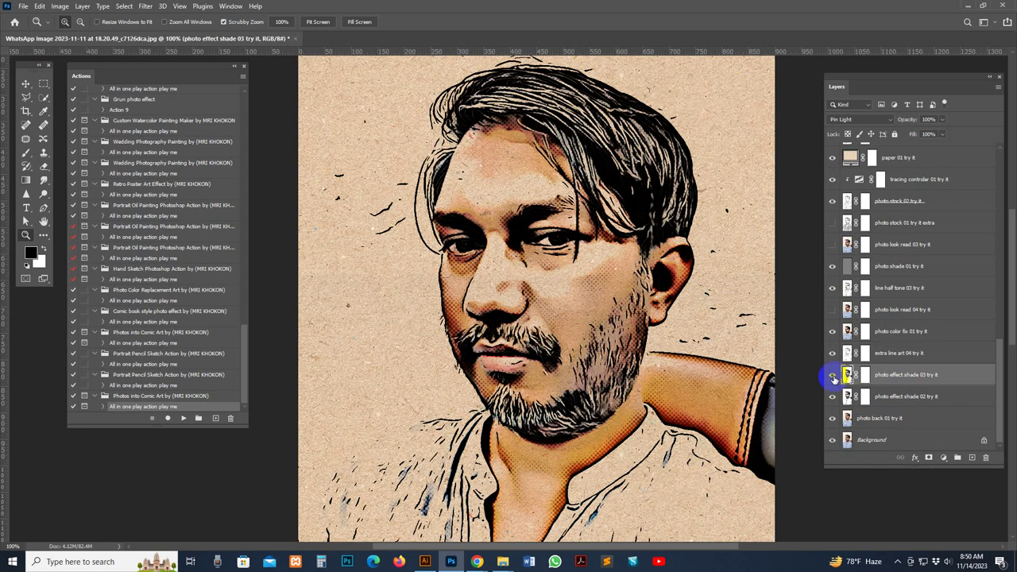
click(897, 398)
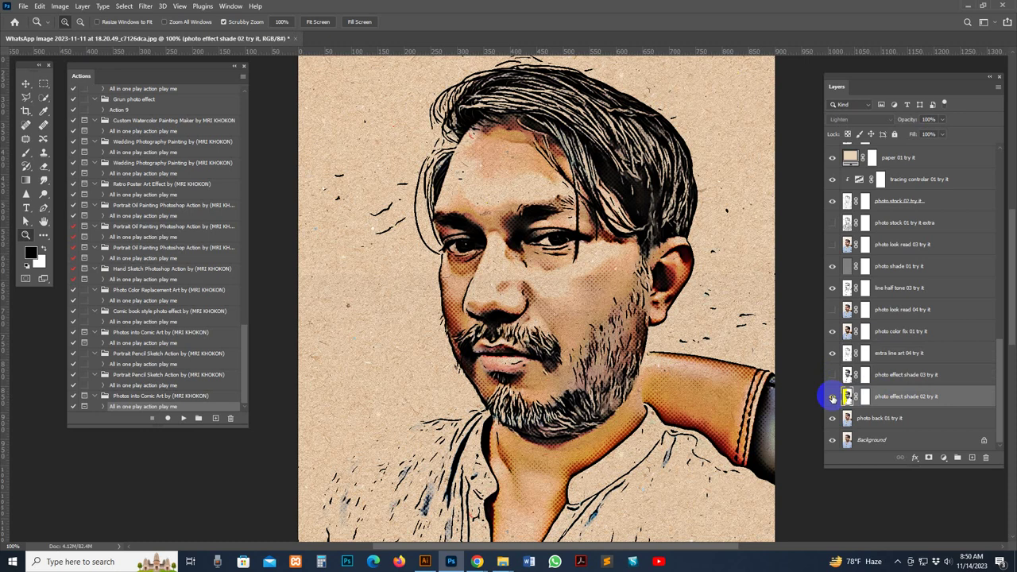
click(833, 397)
click(833, 397)
click(833, 397)
click(833, 398)
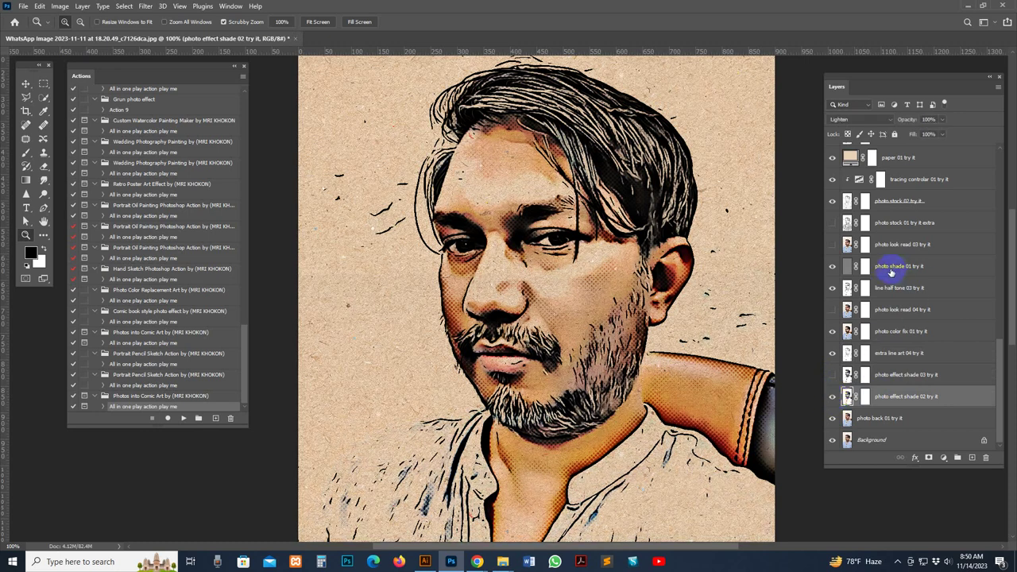
Step: Show Posterize 1, preview color effect 02, 04 and 01, then hide Posterize 1
scroll(897, 274, up, 5)
scroll(897, 278, up, 3)
click(832, 245)
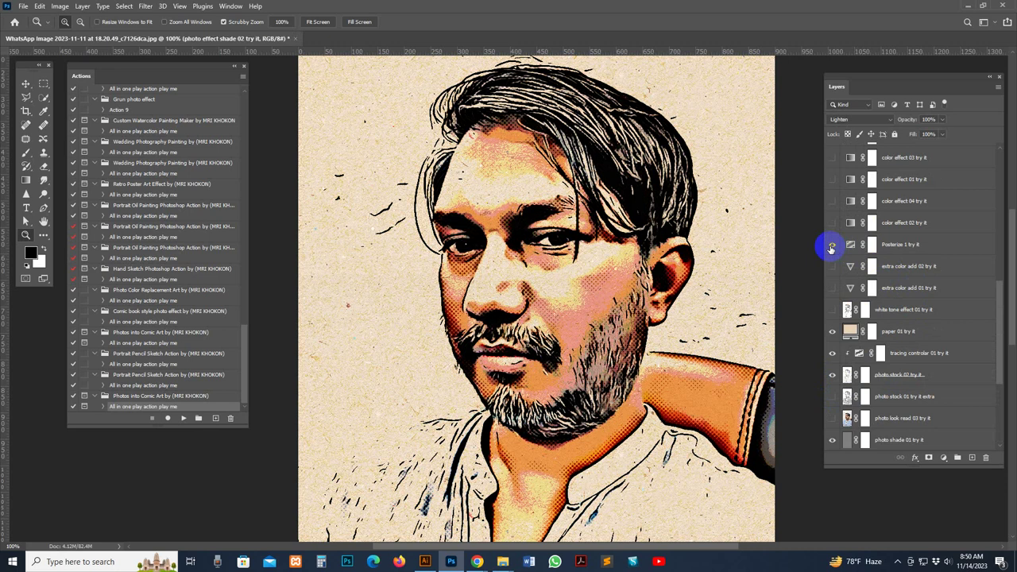
click(831, 223)
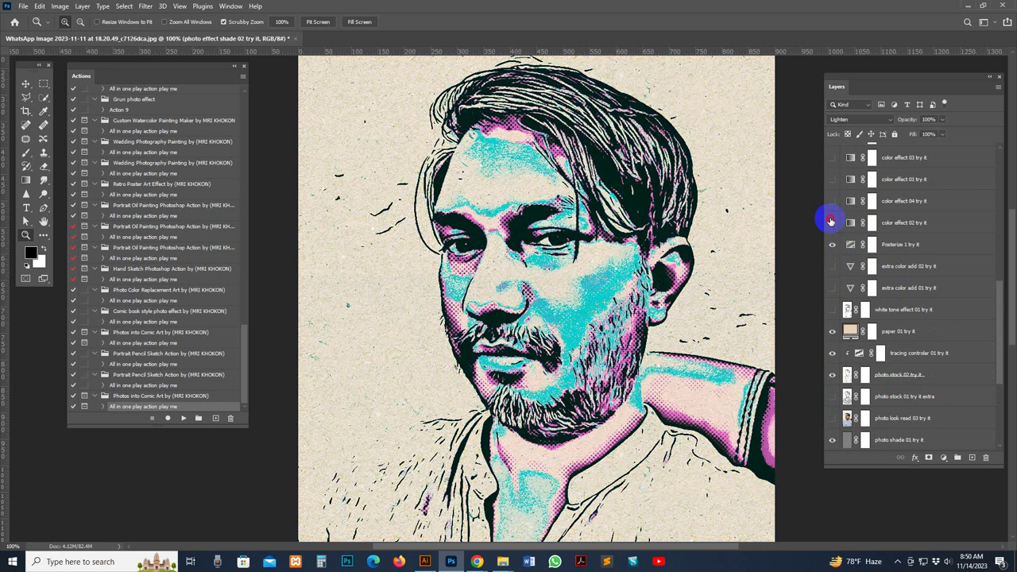
click(831, 223)
click(832, 202)
click(832, 202)
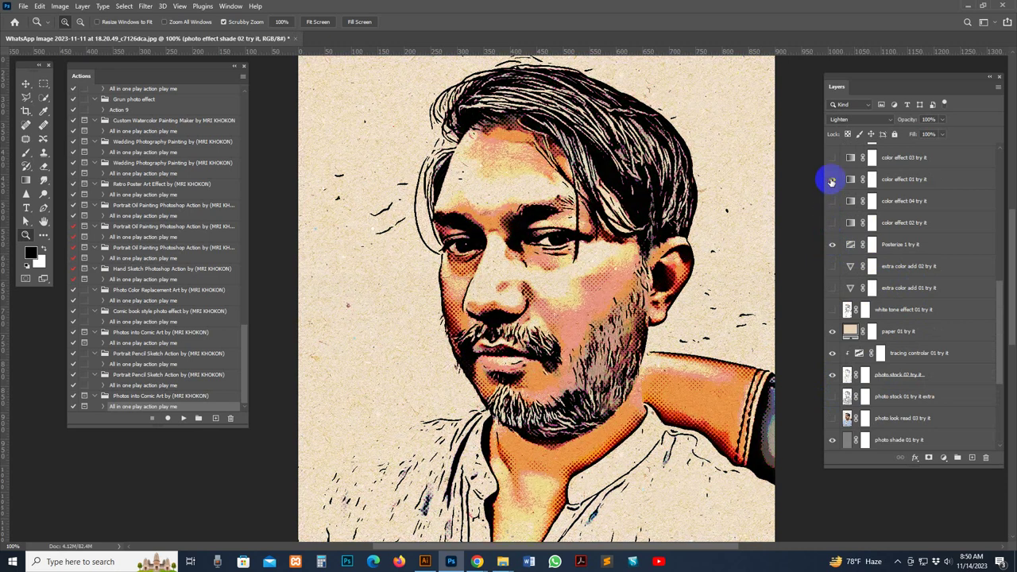
click(831, 179)
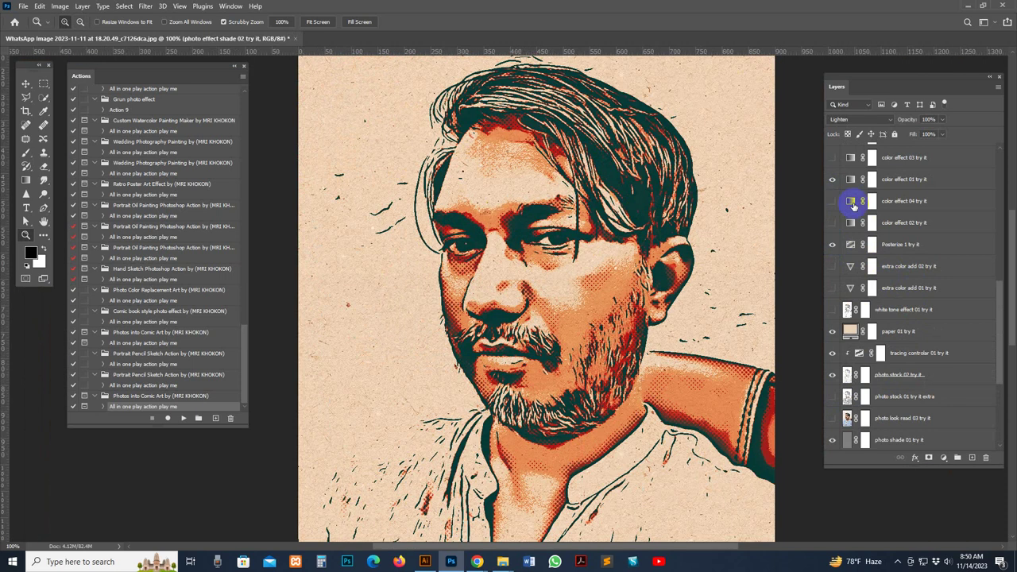
click(832, 182)
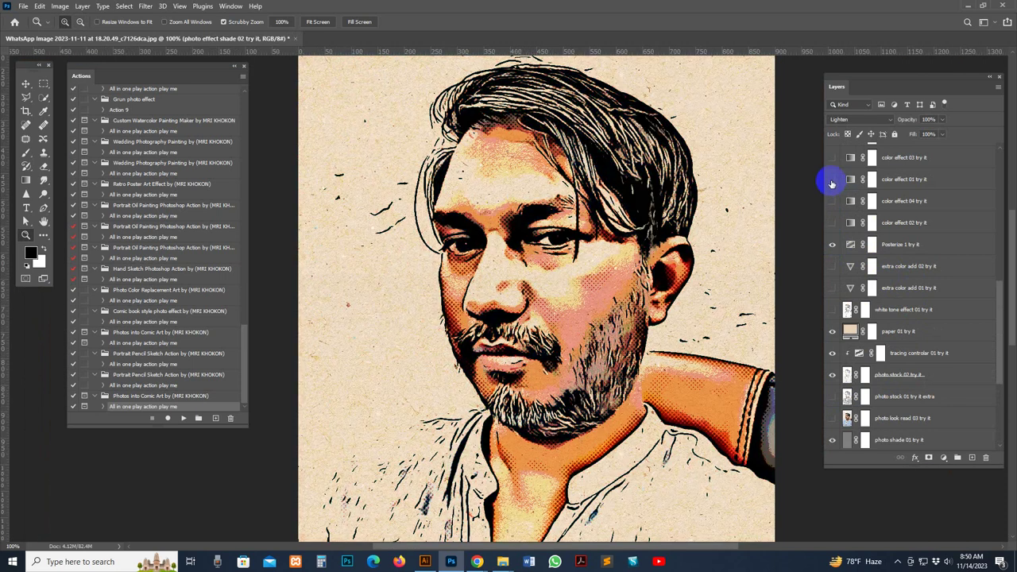
click(833, 182)
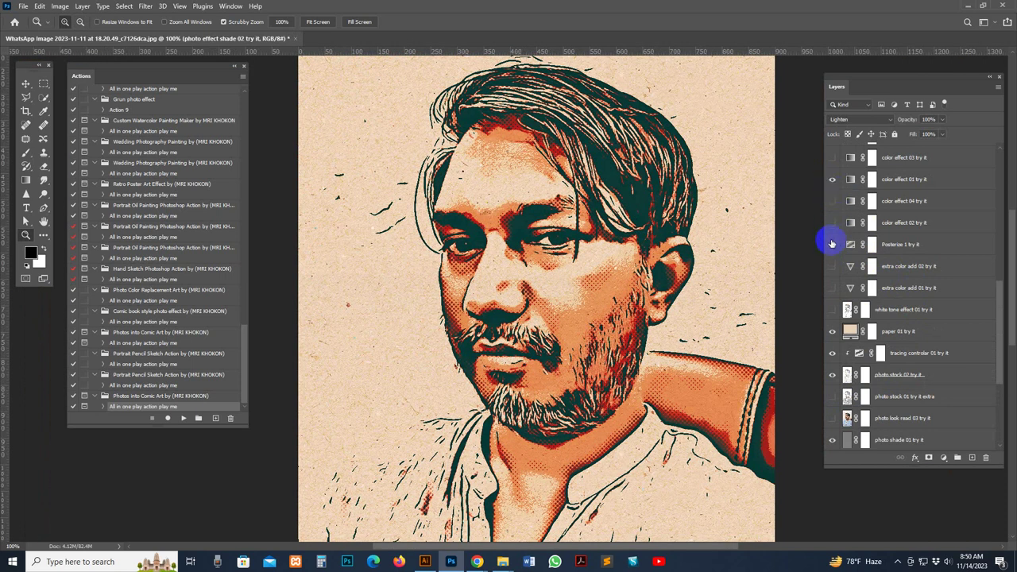
click(833, 244)
Step: Cycle through the green-magenta, purple and orange-blue variants, then return to the plain sepia look
scroll(845, 239, up, 1)
scroll(845, 239, up, 2)
click(833, 236)
click(833, 225)
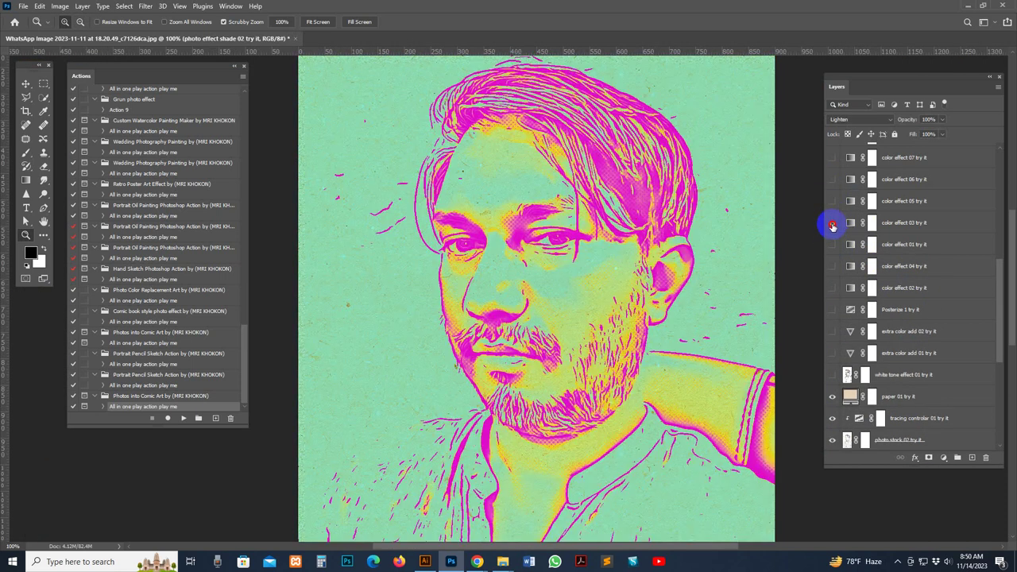
click(833, 208)
click(833, 201)
click(833, 179)
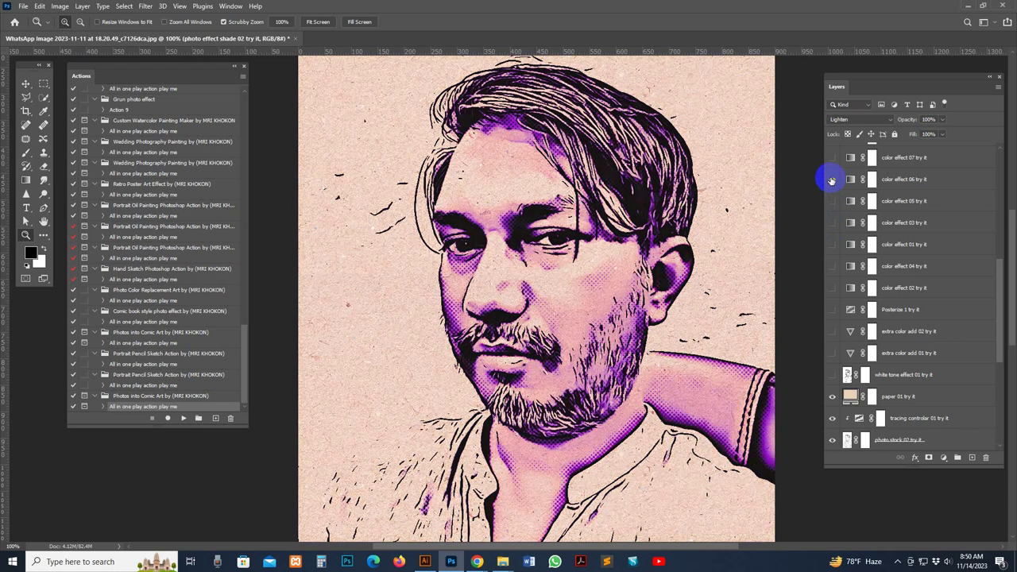
click(837, 158)
scroll(849, 265, up, 2)
scroll(849, 265, up, 2)
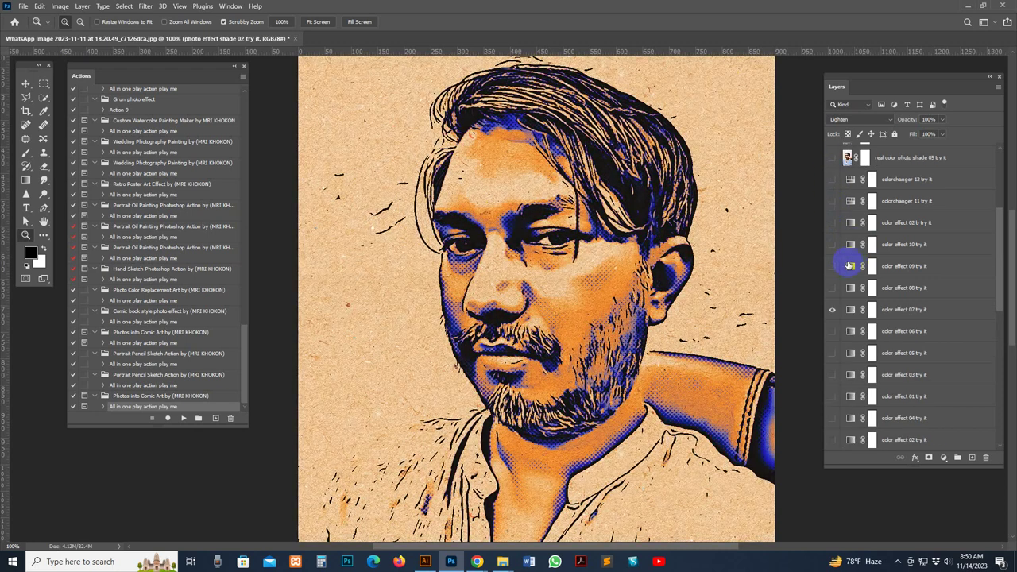
click(833, 309)
click(833, 223)
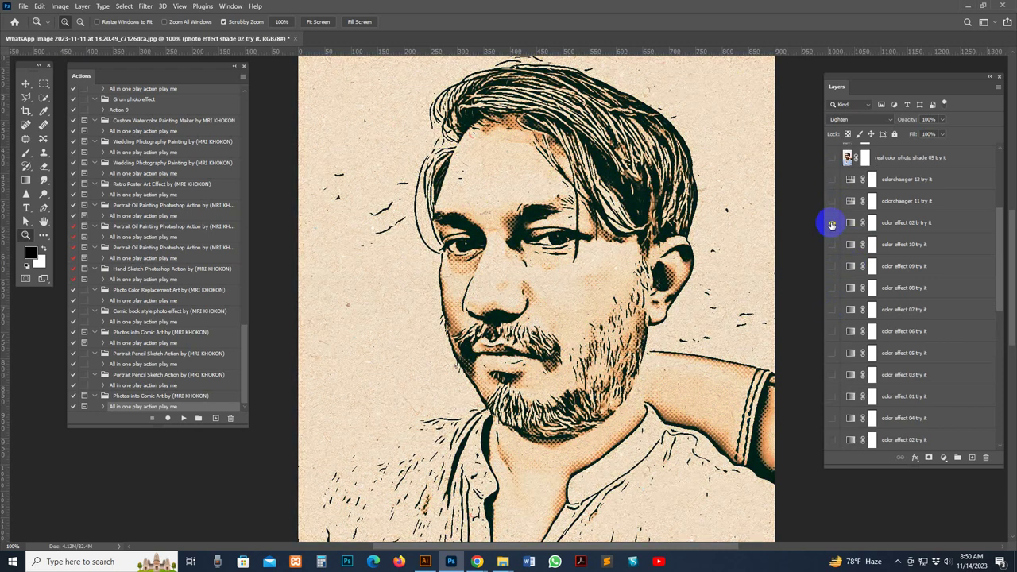
Step: Show colorchanger 11 for a purple tone and preview color effects 08, 07 and 06
click(833, 202)
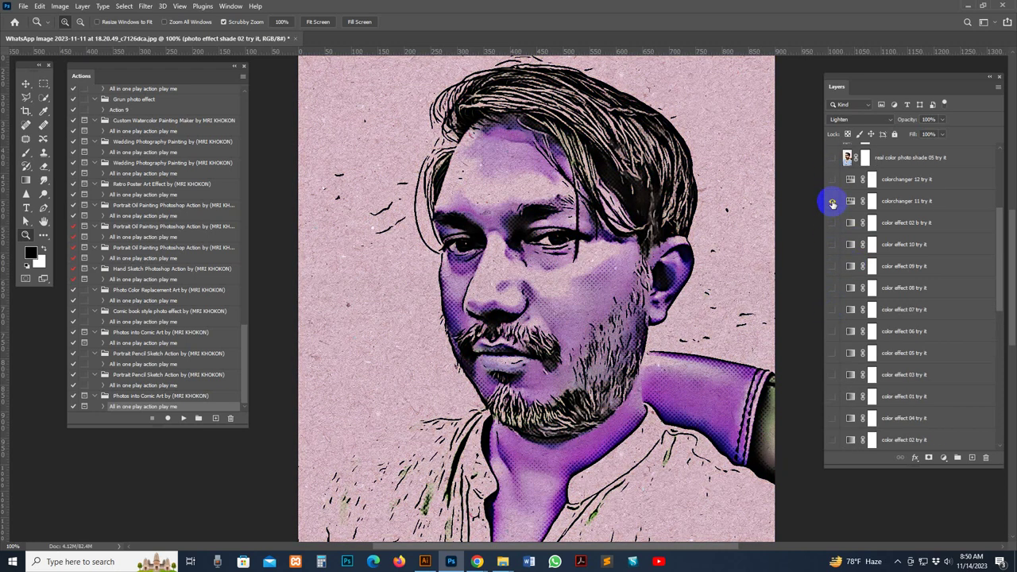
click(834, 291)
click(833, 292)
click(833, 310)
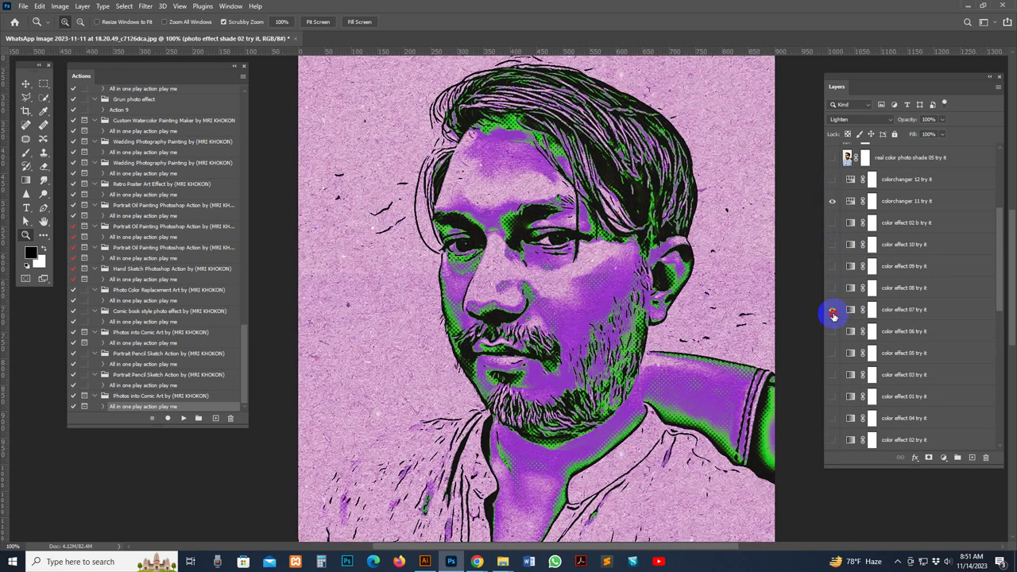
click(833, 310)
click(833, 334)
Step: Toggle color effects 05, 03 and 10, ending with color effect 02 b shown and 10 hidden
click(833, 353)
click(833, 354)
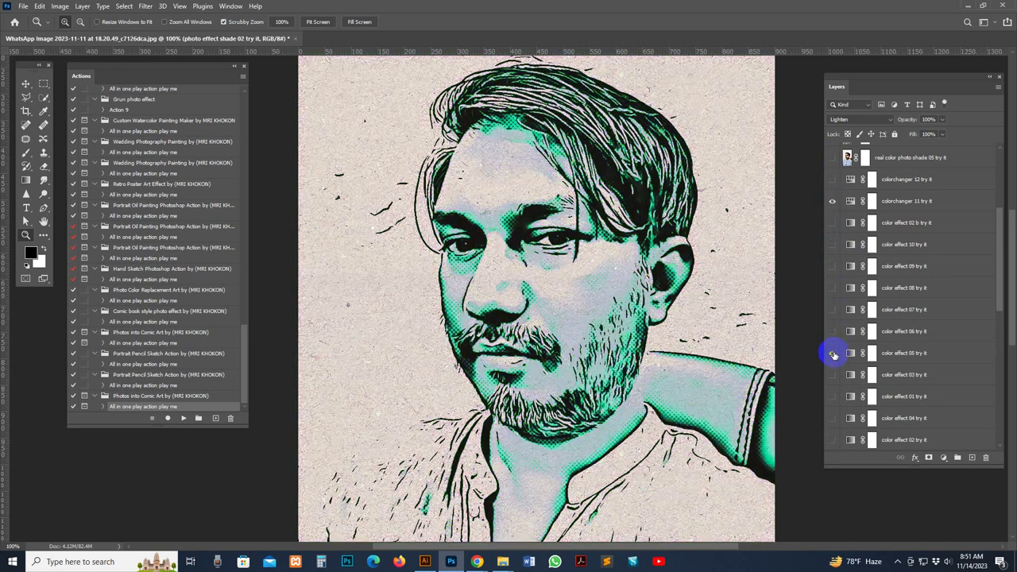
click(833, 355)
click(833, 375)
click(833, 243)
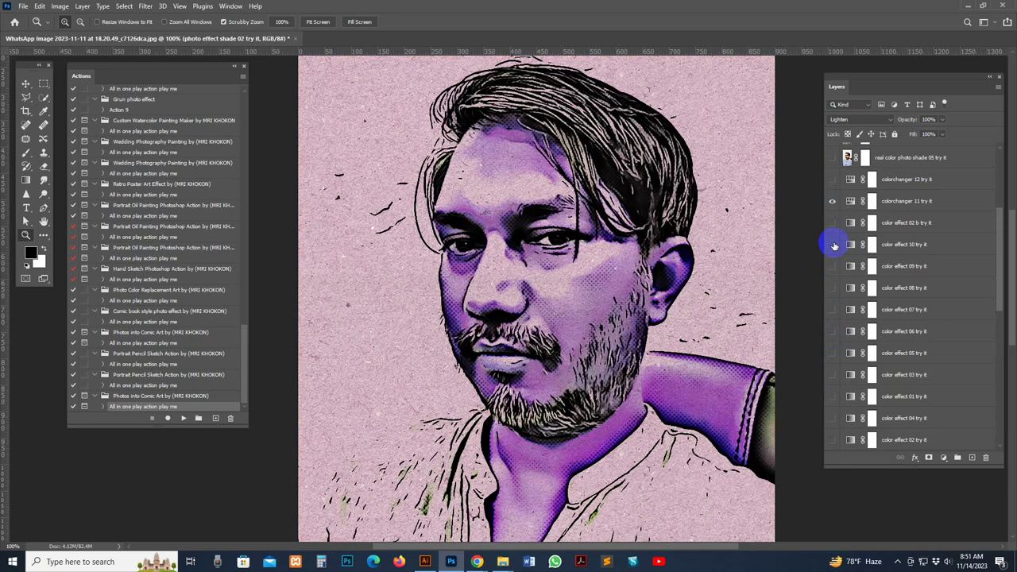
click(833, 246)
click(833, 223)
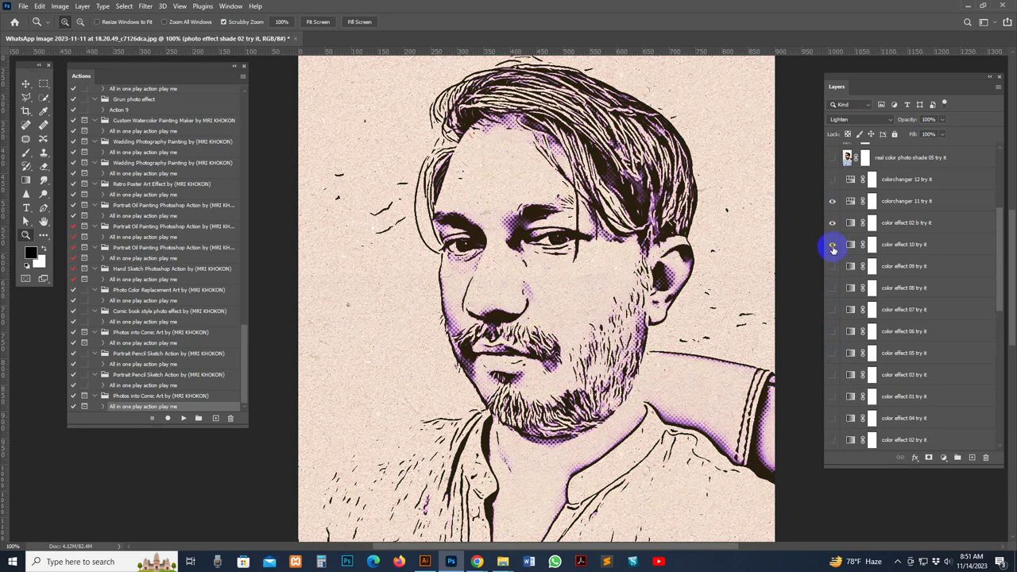
click(833, 244)
Step: Shift the colorchanger 11 hue from purple toward orange, then hide that layer
double_click(851, 201)
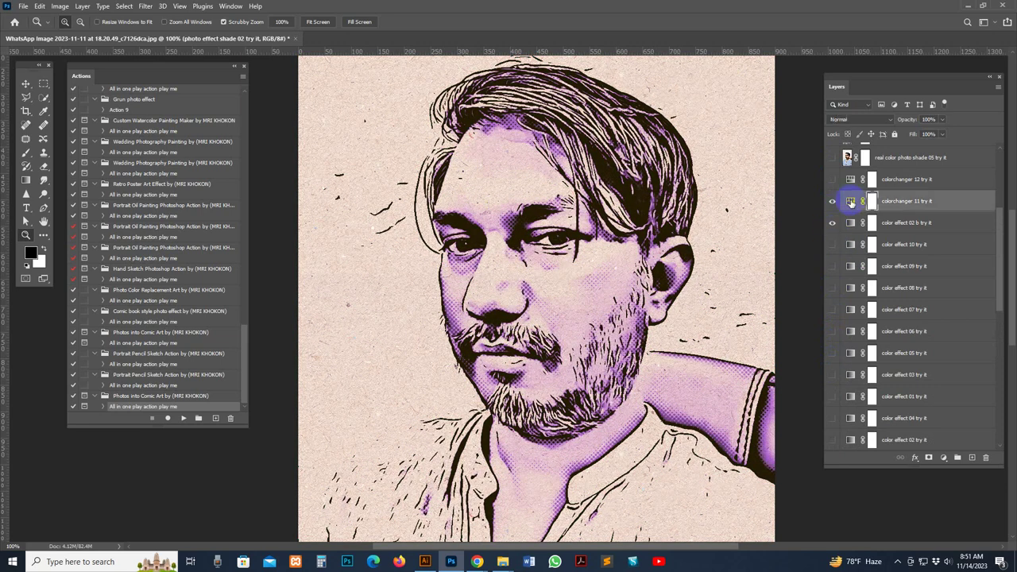
mouse_move(748, 421)
mouse_down()
mouse_move(782, 423)
mouse_move(738, 427)
mouse_up()
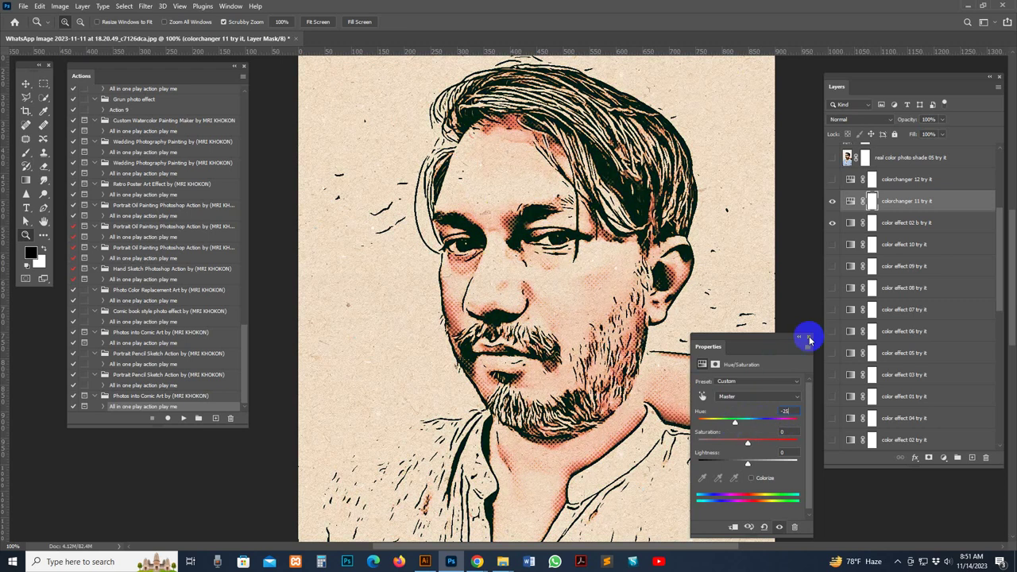
click(808, 337)
click(833, 200)
Step: Show colorchanger 12 try it, set its Hue to 162 for green, then hide it
click(833, 180)
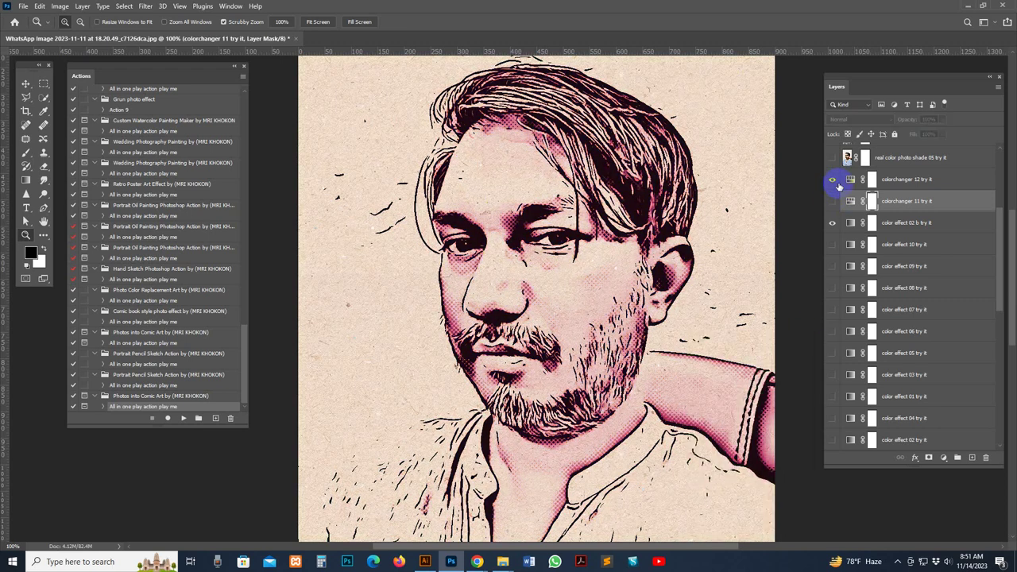
click(850, 181)
double_click(850, 181)
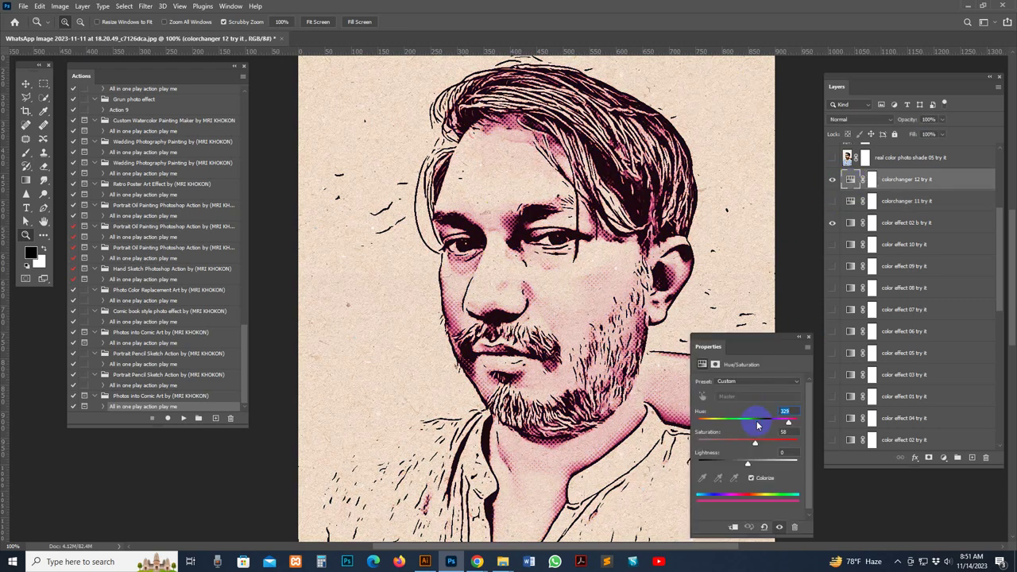
mouse_move(777, 420)
mouse_down()
mouse_move(730, 422)
mouse_move(742, 422)
mouse_up()
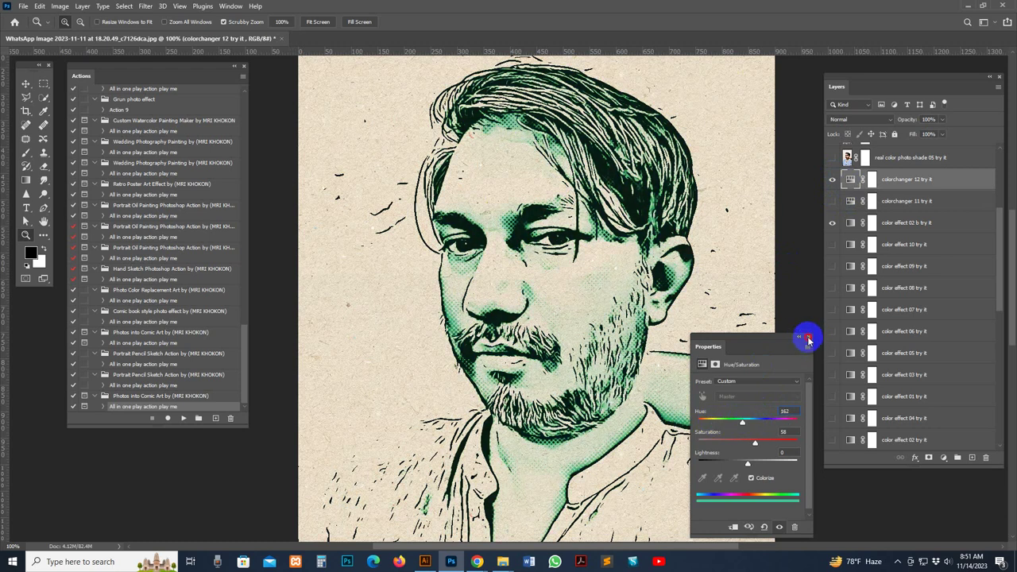
click(808, 340)
scroll(833, 265, up, 2)
click(833, 266)
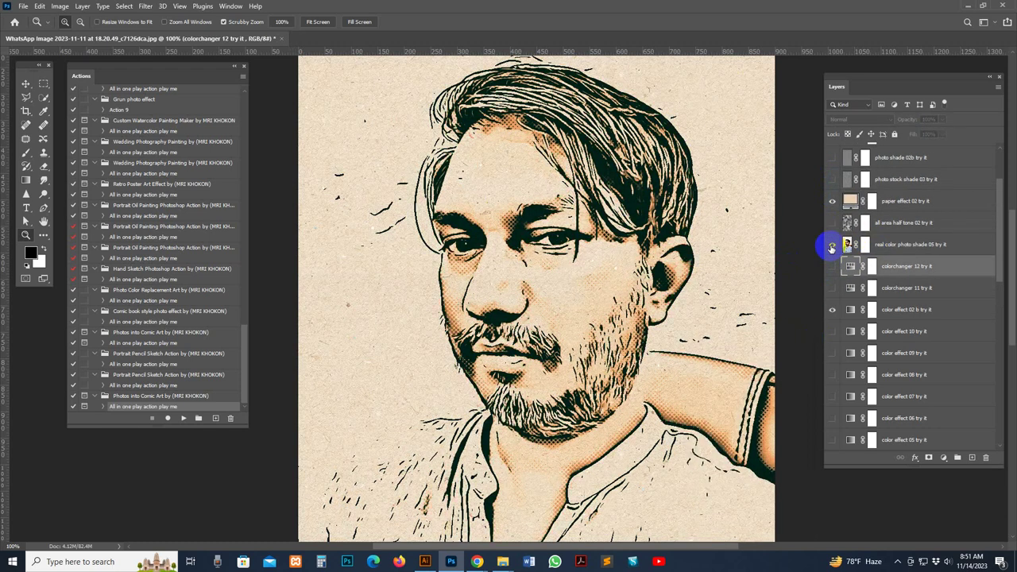
Step: Compare real color photo shade 05's blue shirt lines and red stripe, leaving it hidden
click(832, 246)
click(831, 247)
click(832, 246)
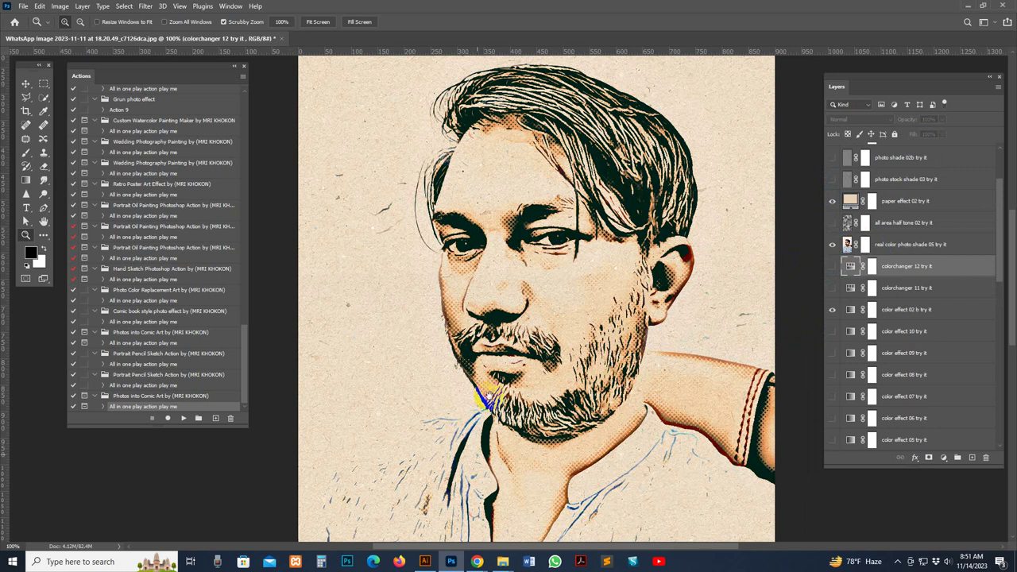
scroll(447, 368, down, 5)
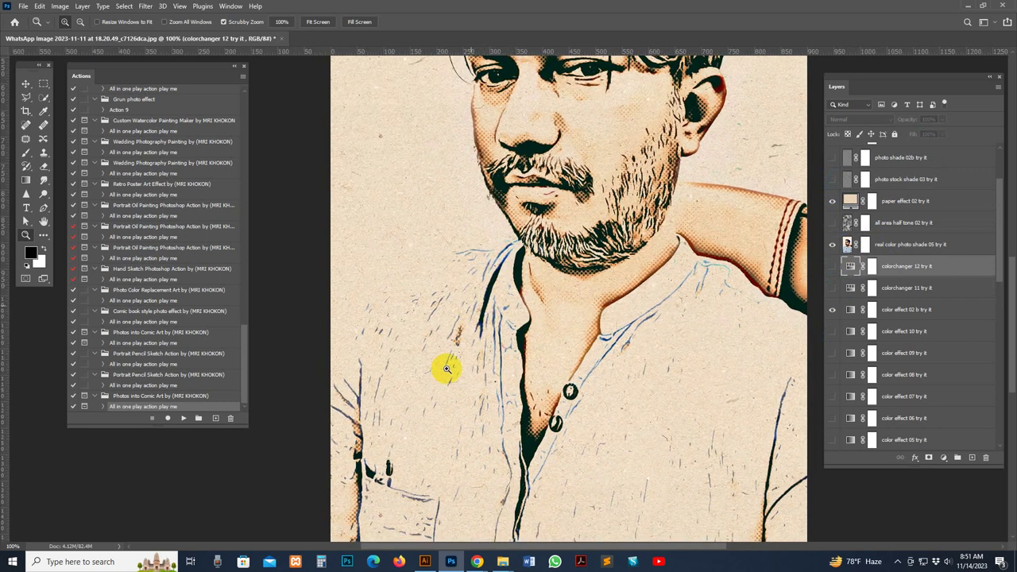
click(832, 245)
click(833, 246)
click(833, 247)
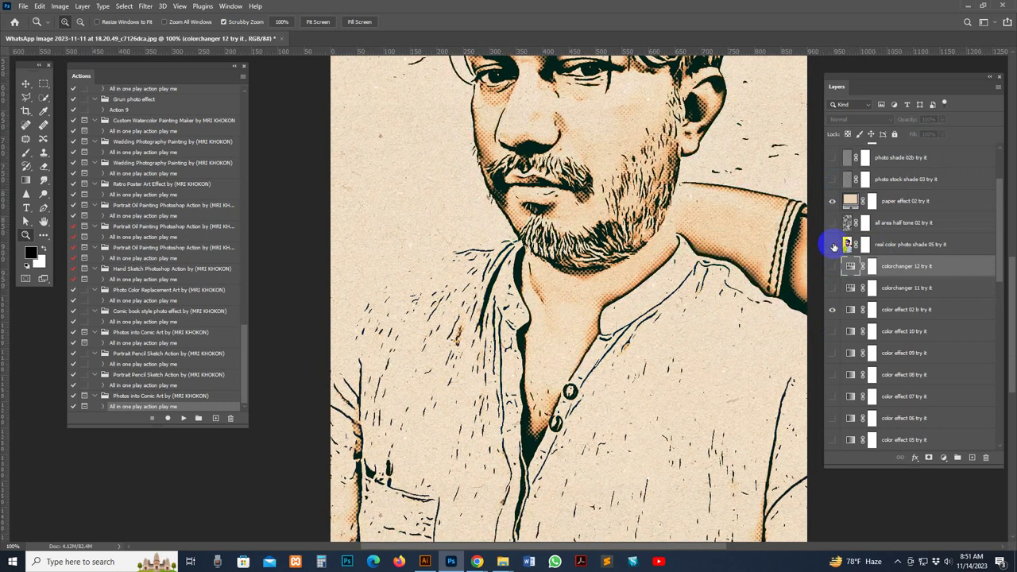
Step: Preview and hide all area half tone 02, then show and select photo stock shade 03
click(836, 222)
click(832, 222)
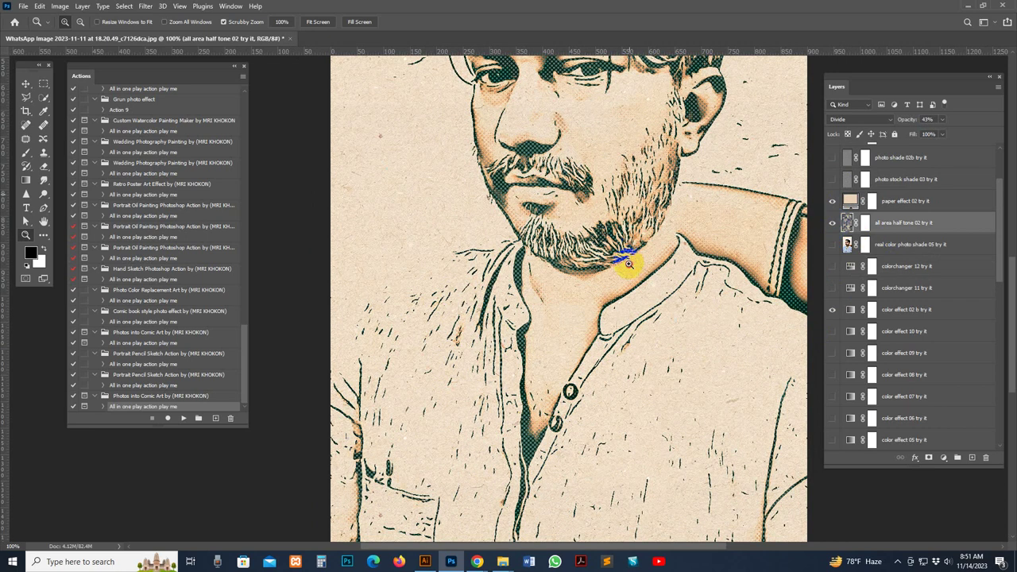
drag(631, 233, 618, 348)
click(831, 223)
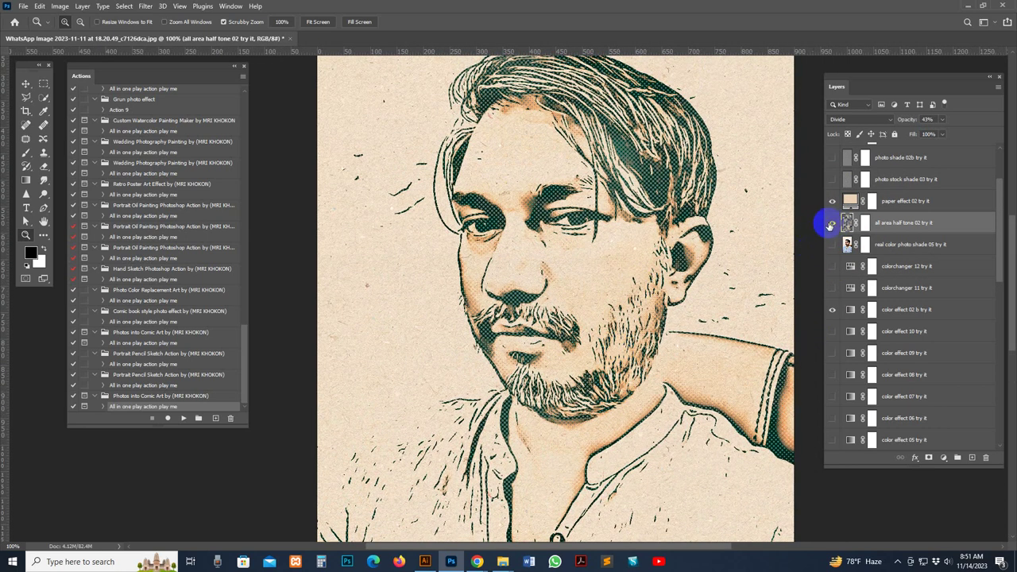
click(834, 179)
click(833, 180)
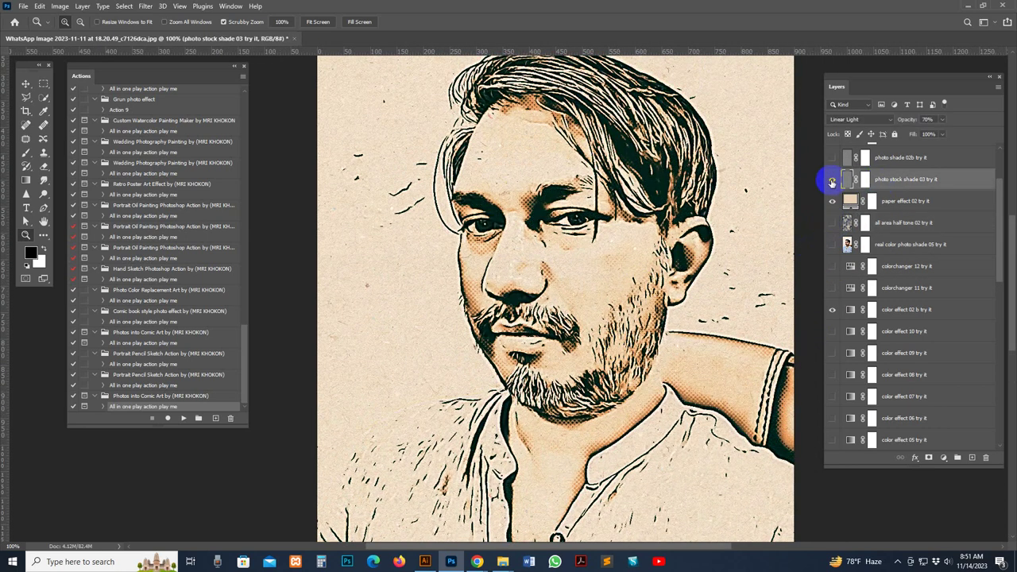
Step: Hide color effect 02 b, preview the purple, green-pink and blue-orange variants, and leave color effect 01 on
click(833, 309)
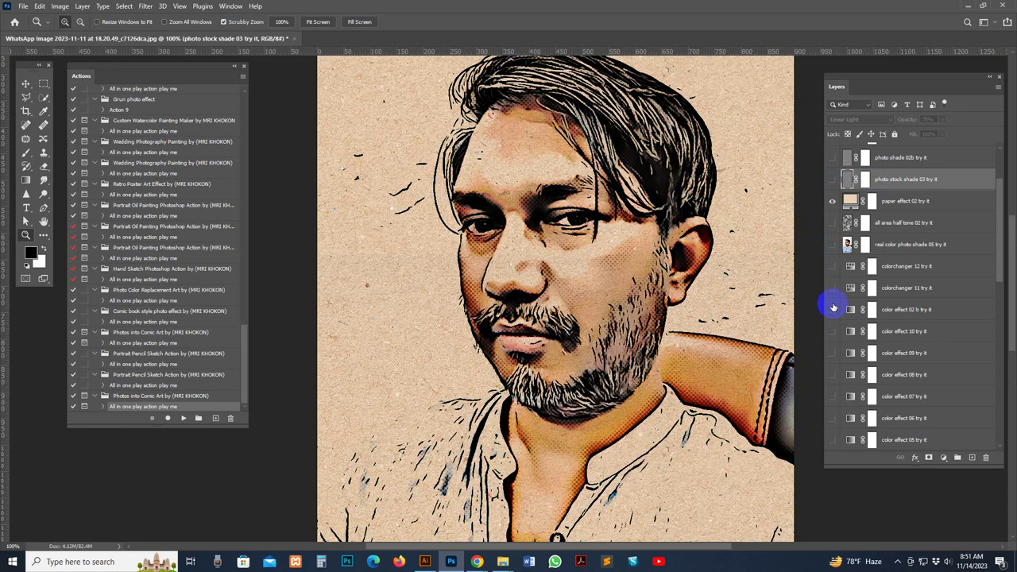
scroll(840, 341, down, 3)
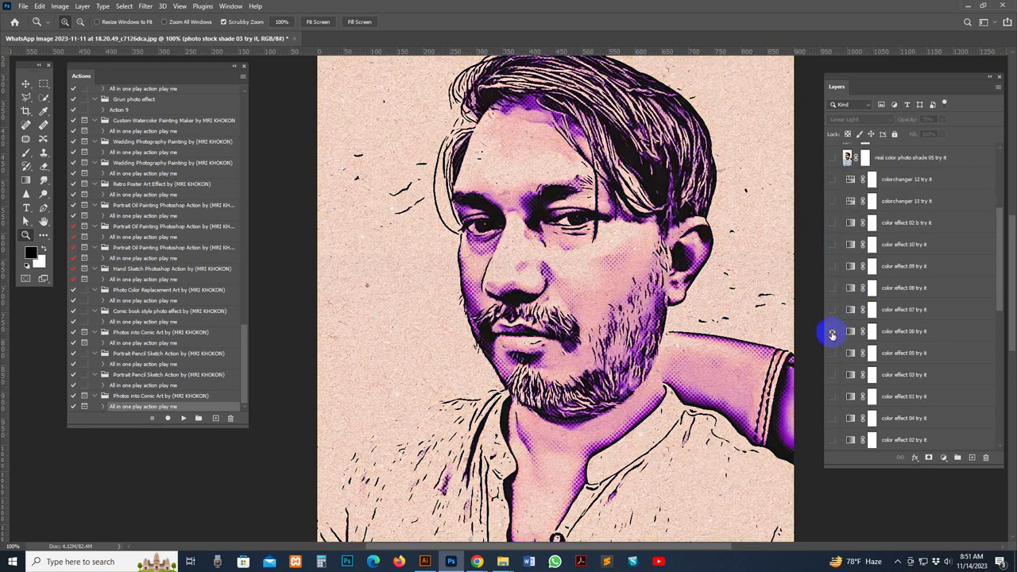
click(832, 332)
click(835, 353)
click(835, 375)
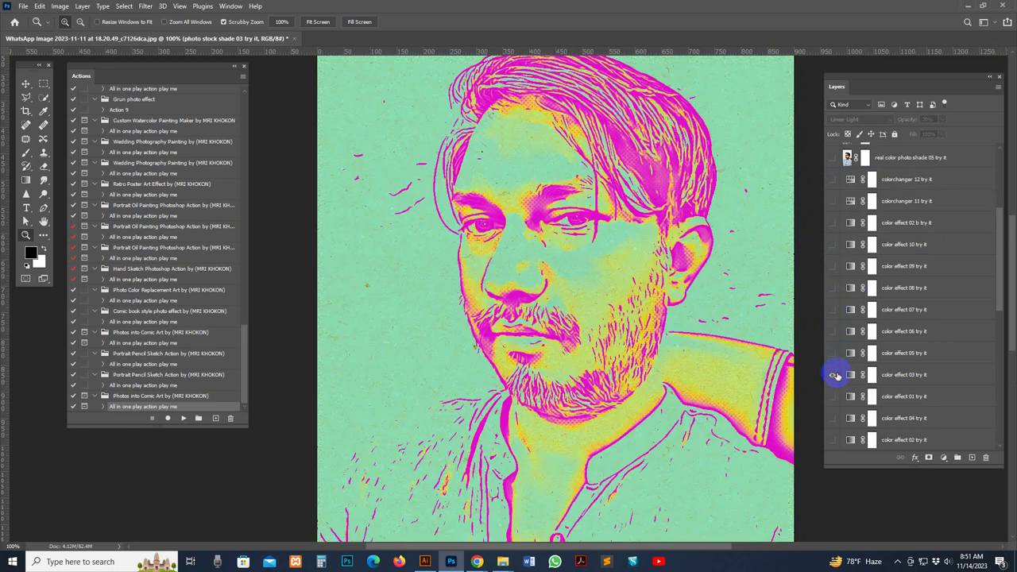
click(837, 396)
click(836, 395)
click(835, 394)
click(832, 309)
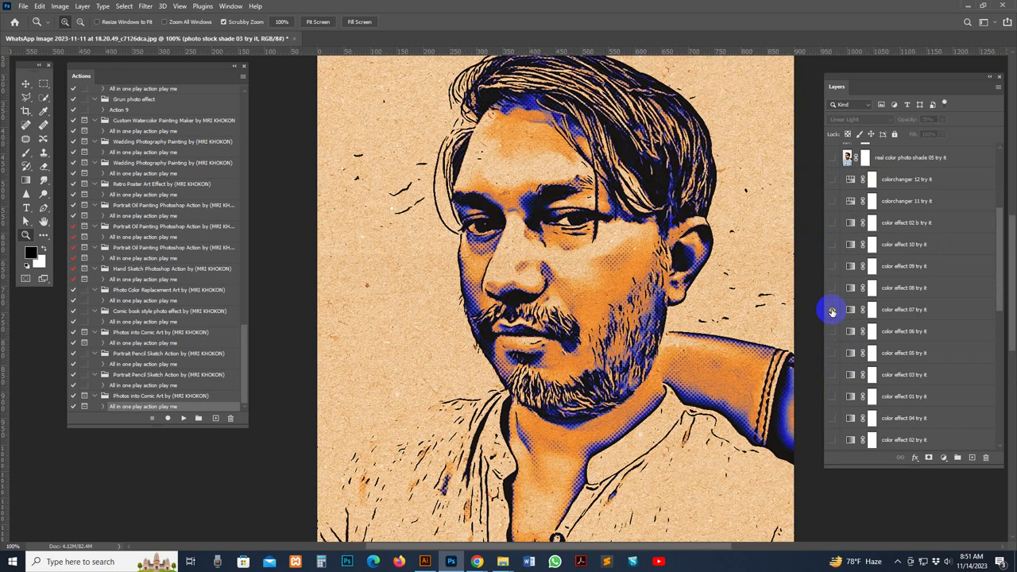
click(833, 310)
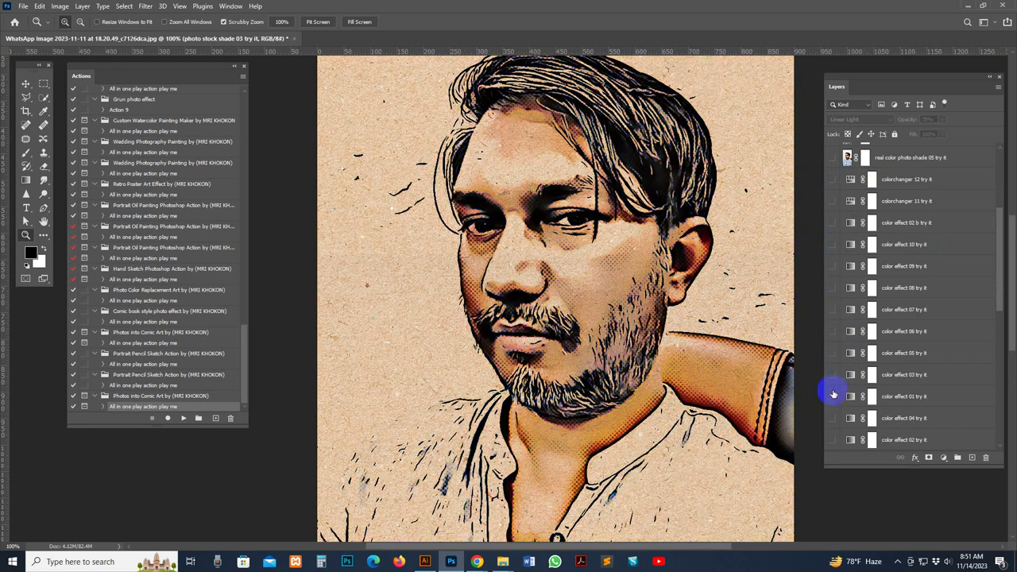
click(835, 397)
Step: Zoom out and preview the teal, green, teal-magenta, purple and magenta 'color effect 04' variants
alt+click(586, 330)
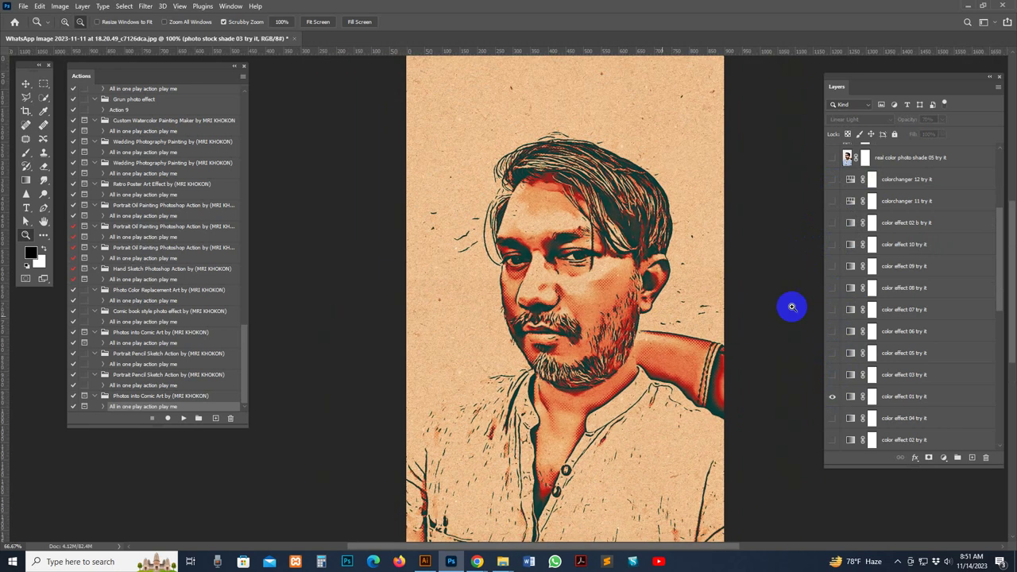
click(836, 398)
click(833, 287)
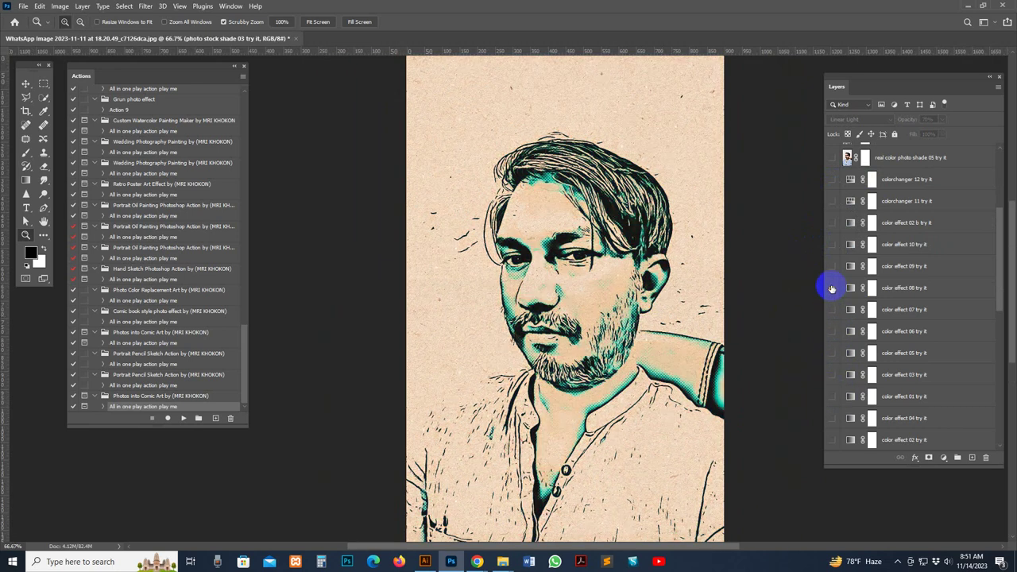
click(833, 288)
click(835, 268)
click(835, 268)
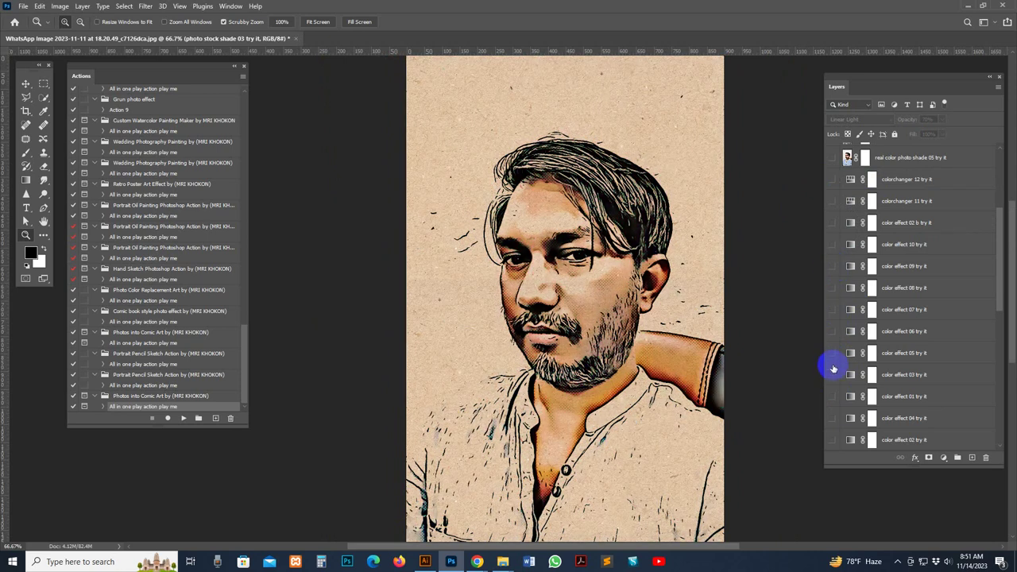
click(833, 372)
click(833, 355)
click(833, 356)
click(833, 419)
click(833, 419)
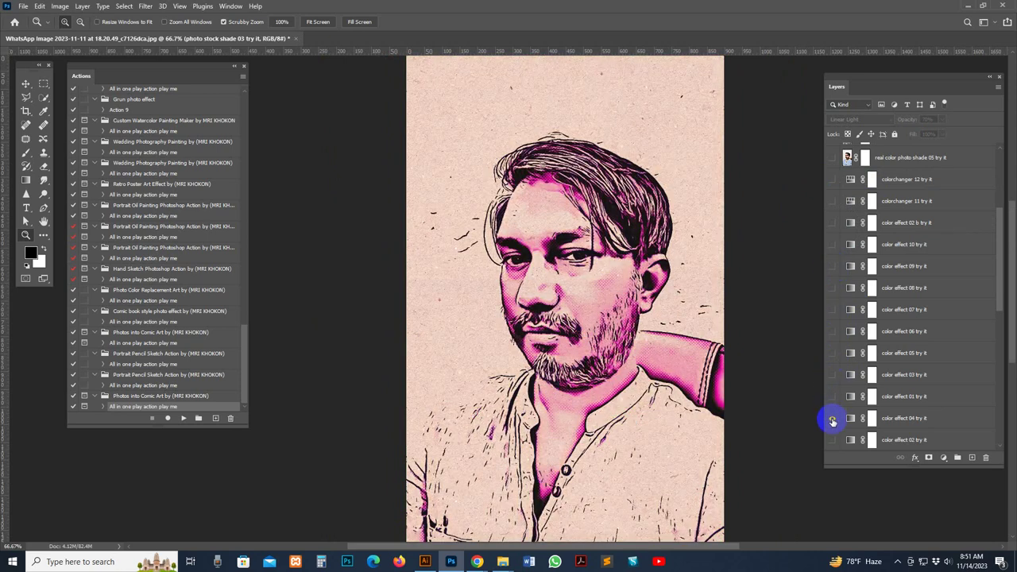
Step: At 100% on the face, compare teal-pink and purple 'color effect 06', ending on 'color effect 07 try it'
click(610, 295)
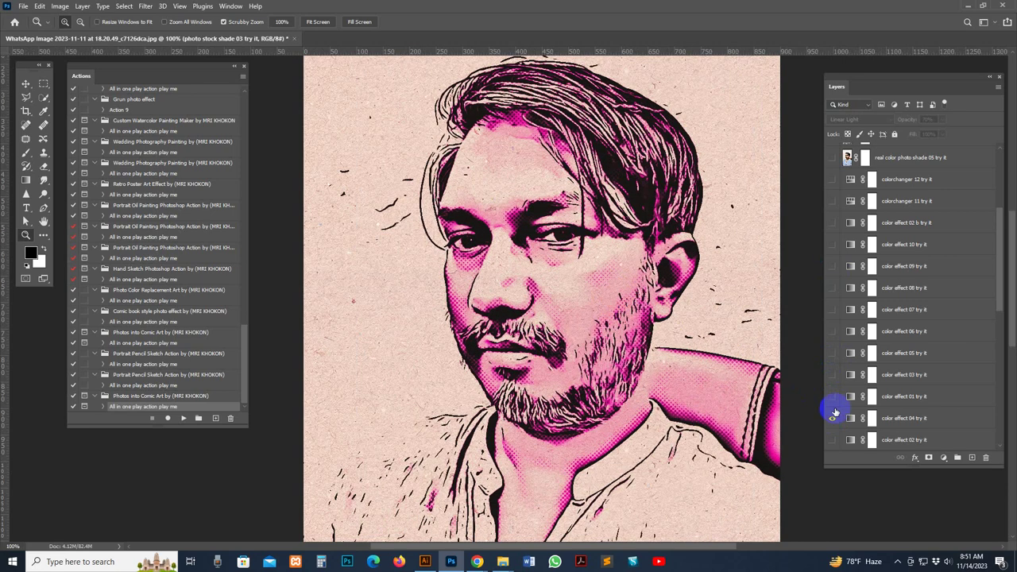
scroll(836, 405, down, 2)
click(833, 332)
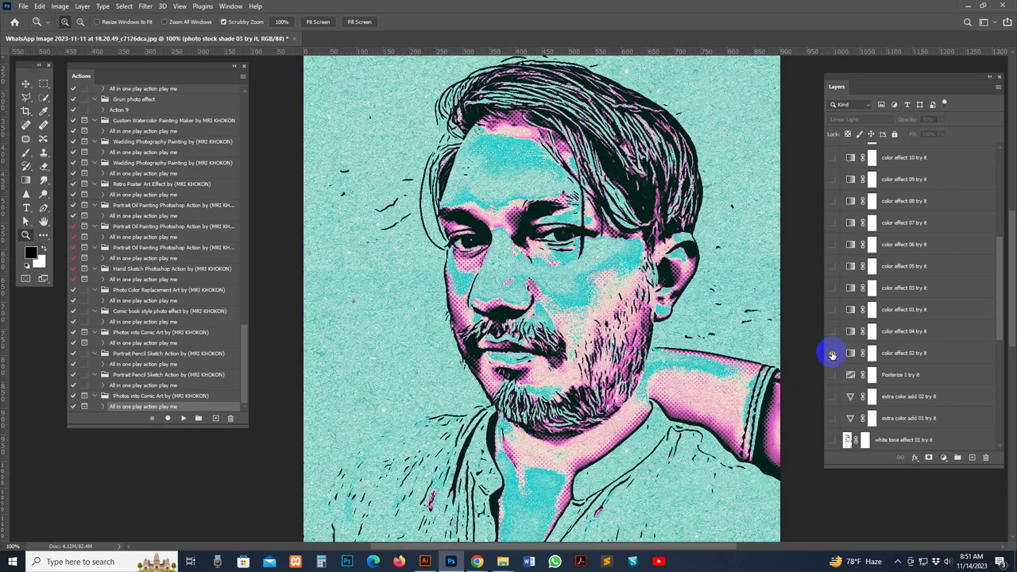
click(833, 355)
click(834, 286)
click(833, 245)
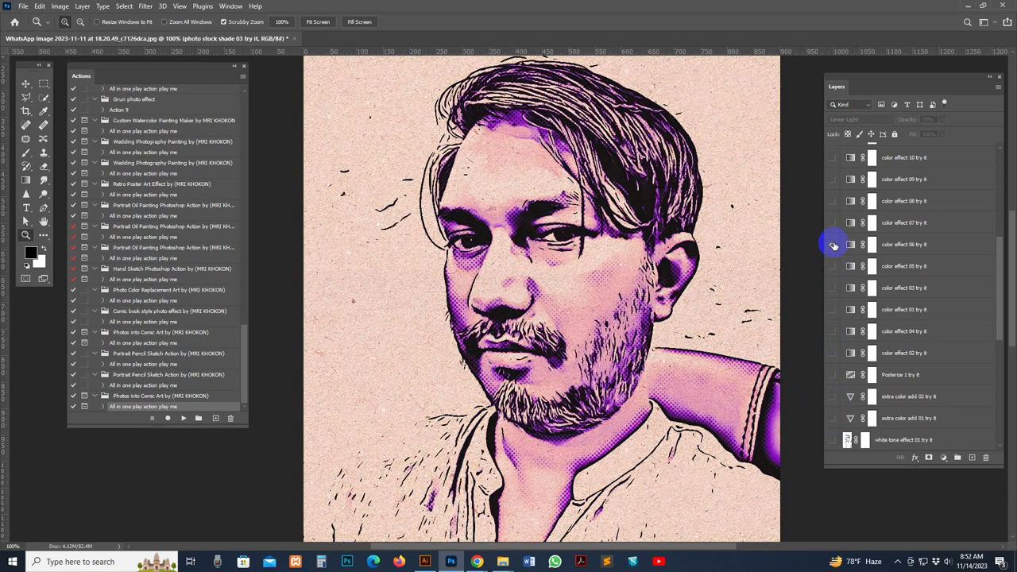
click(832, 225)
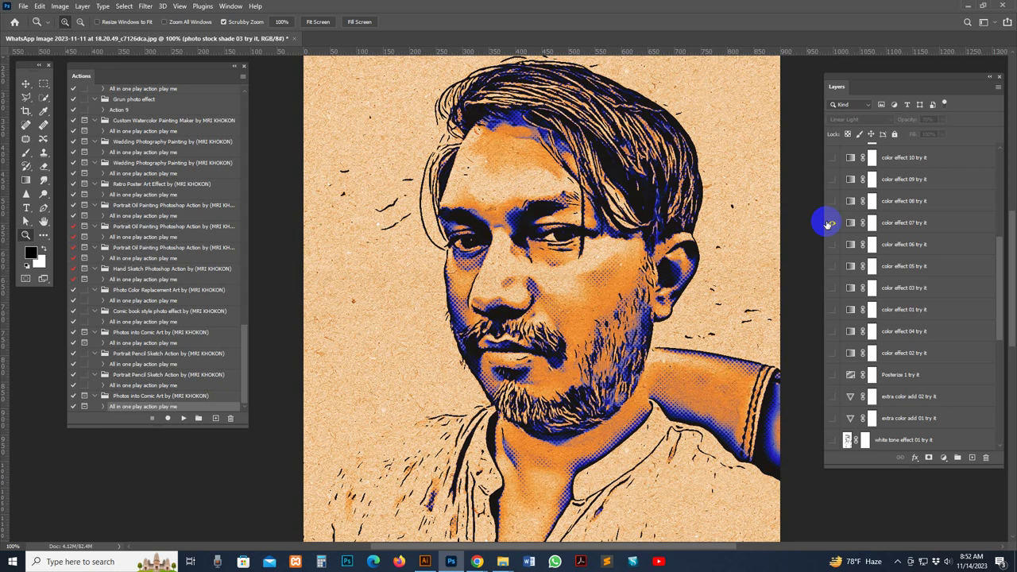
click(826, 224)
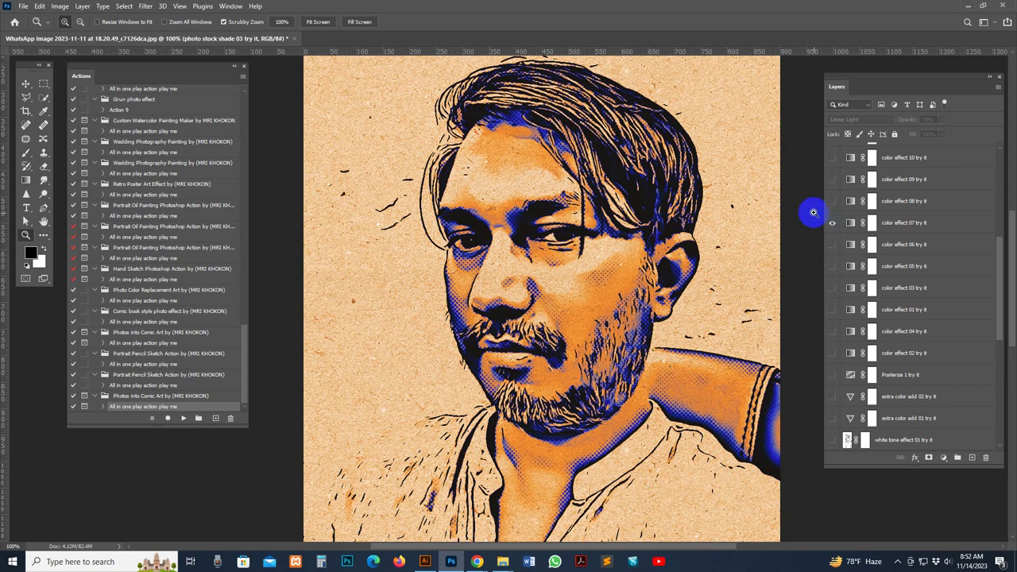